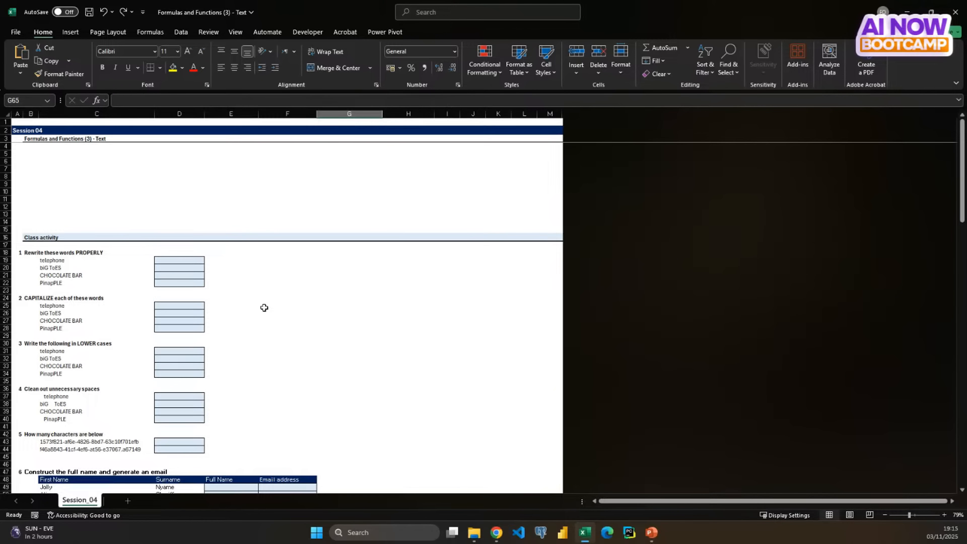
# - Select cell C5 and look through the text functions available in the function library
pyautogui.click(313, 305)
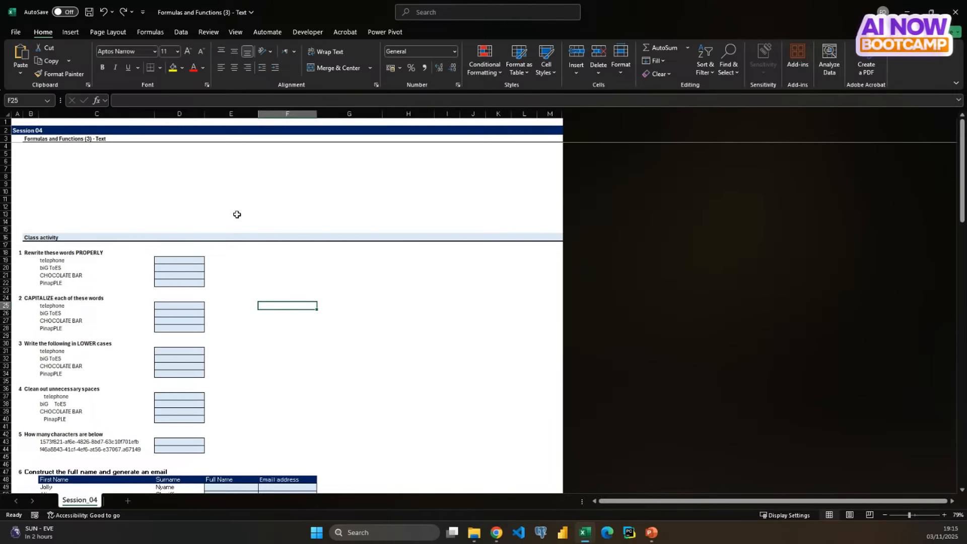
pyautogui.keyDown('ctrl'); pyautogui.scroll(6, 236, 214); pyautogui.keyUp('ctrl')
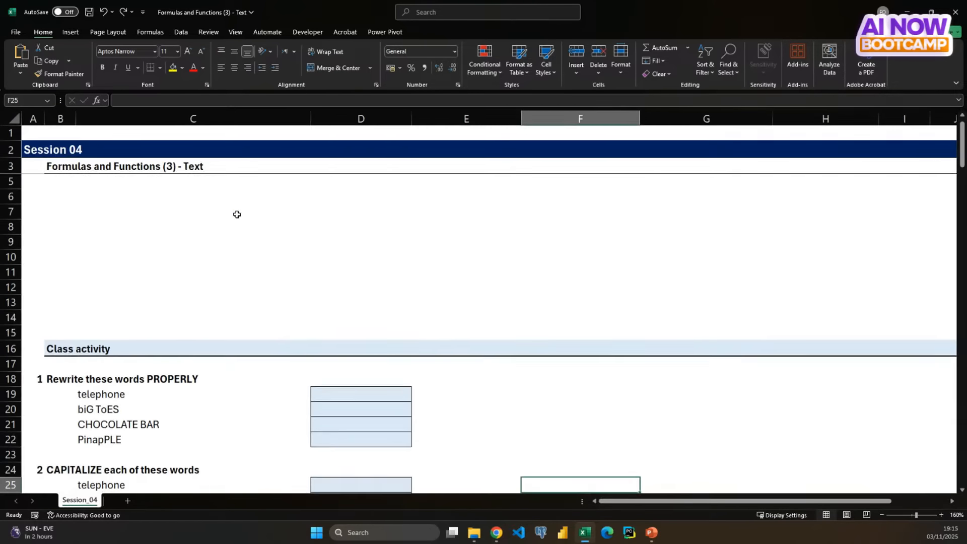
pyautogui.keyDown('ctrl'); pyautogui.scroll(4, 236, 214); pyautogui.keyUp('ctrl')
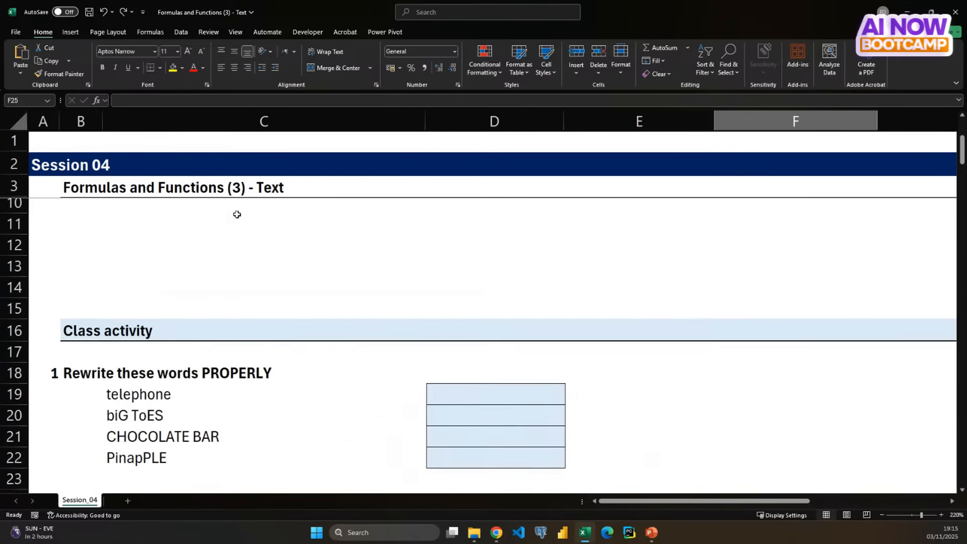
pyautogui.scroll(-1, 237, 214)
pyautogui.scroll(1, 236, 214)
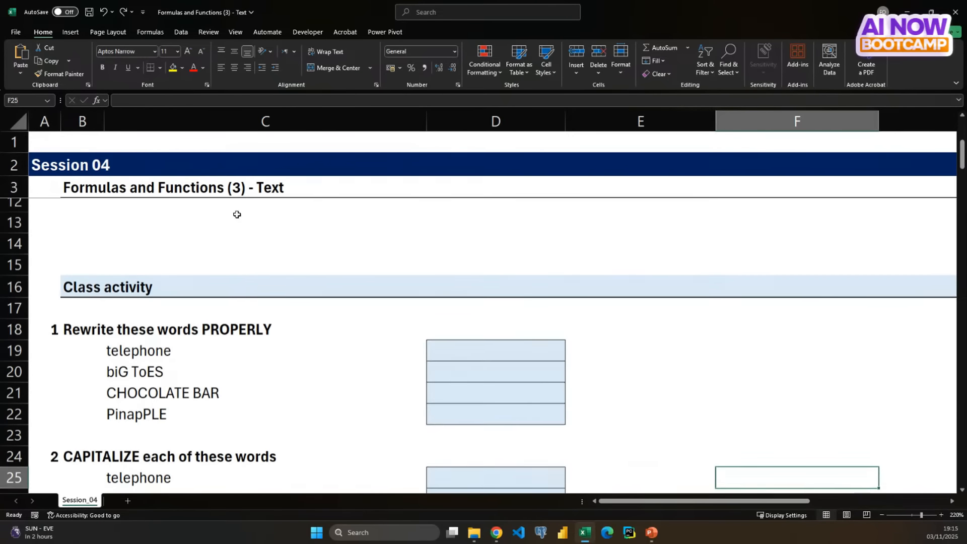
pyautogui.scroll(3, 236, 214)
pyautogui.click(138, 238)
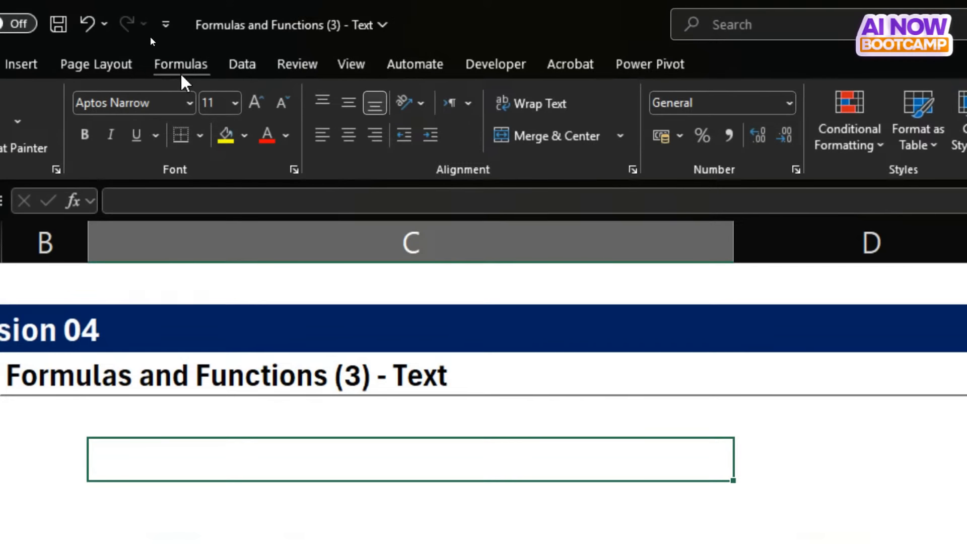
pyautogui.click(150, 36)
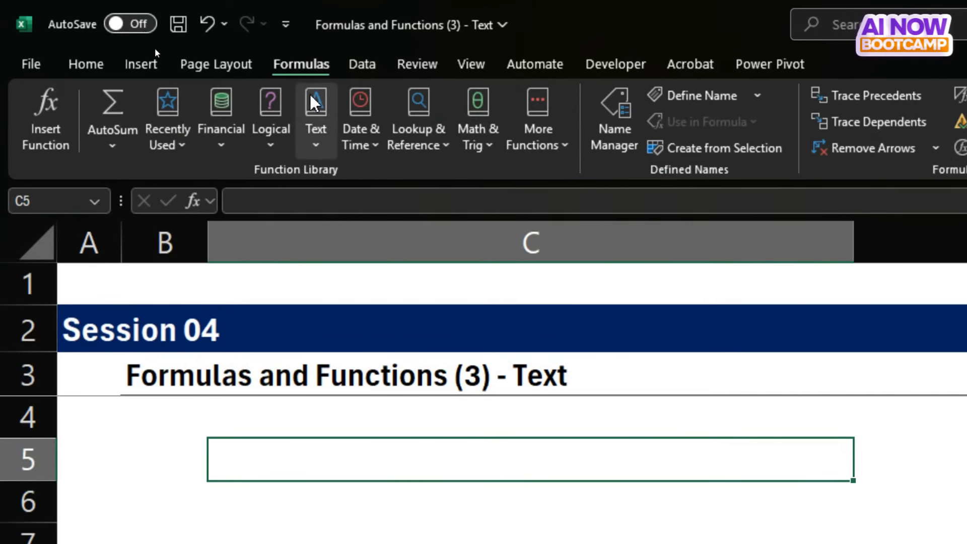
pyautogui.click(314, 143)
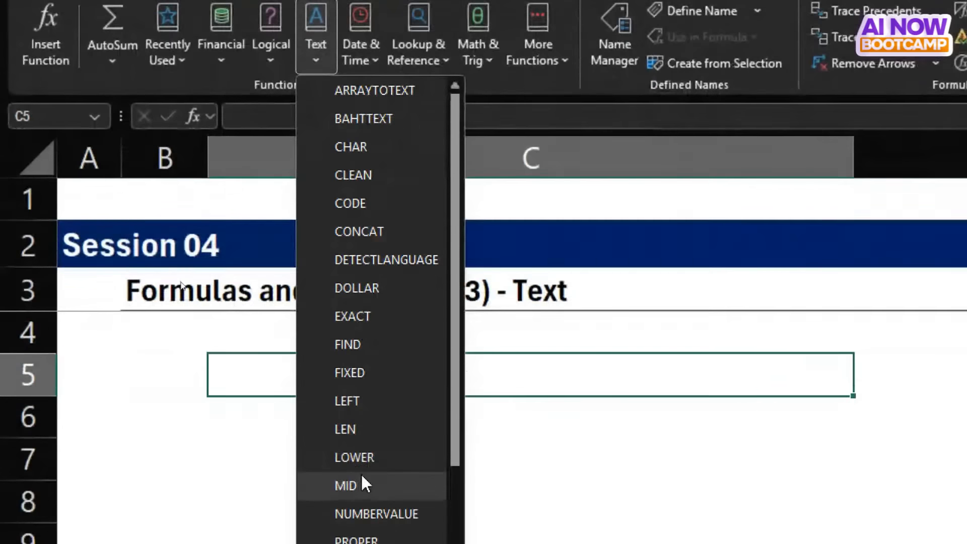
pyautogui.scroll(-3, 353, 472)
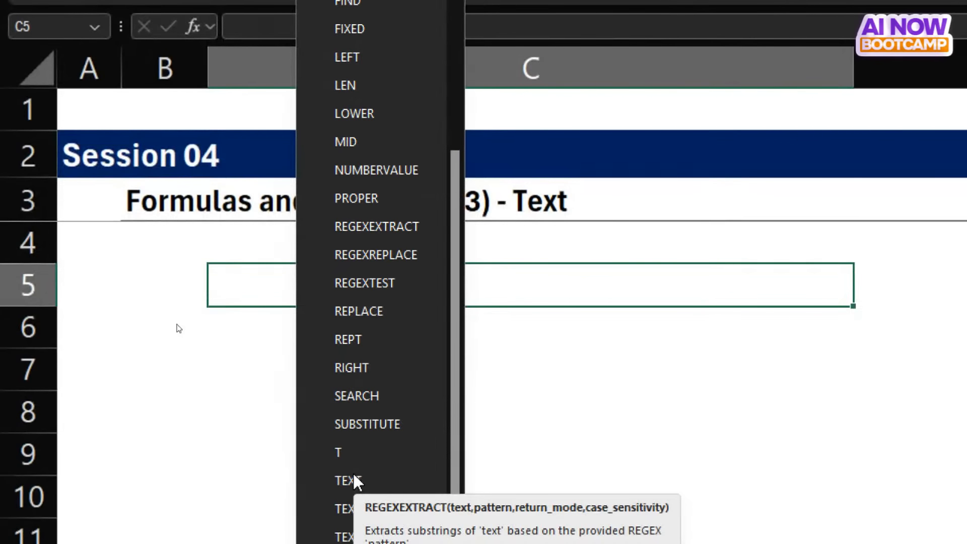
pyautogui.scroll(-2, 352, 472)
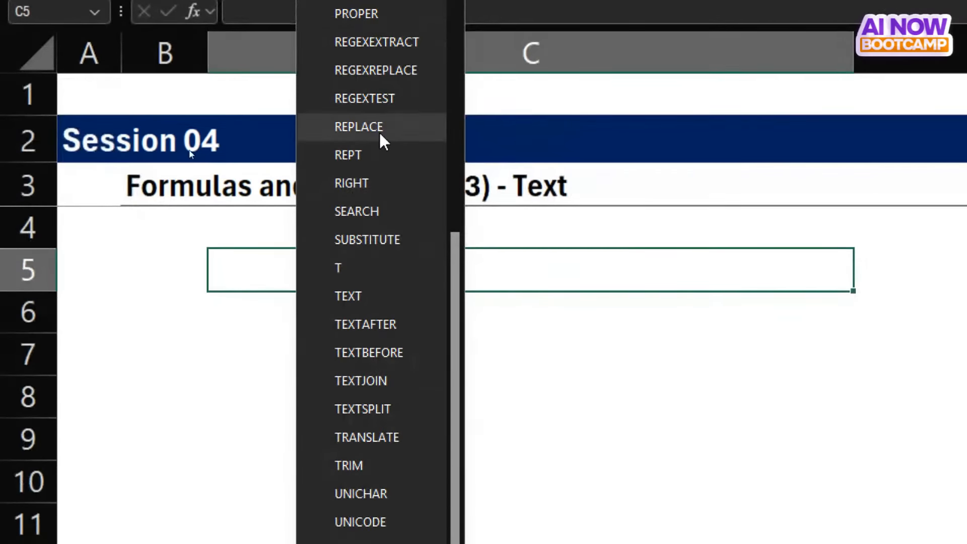
pyautogui.scroll(4, 373, 67)
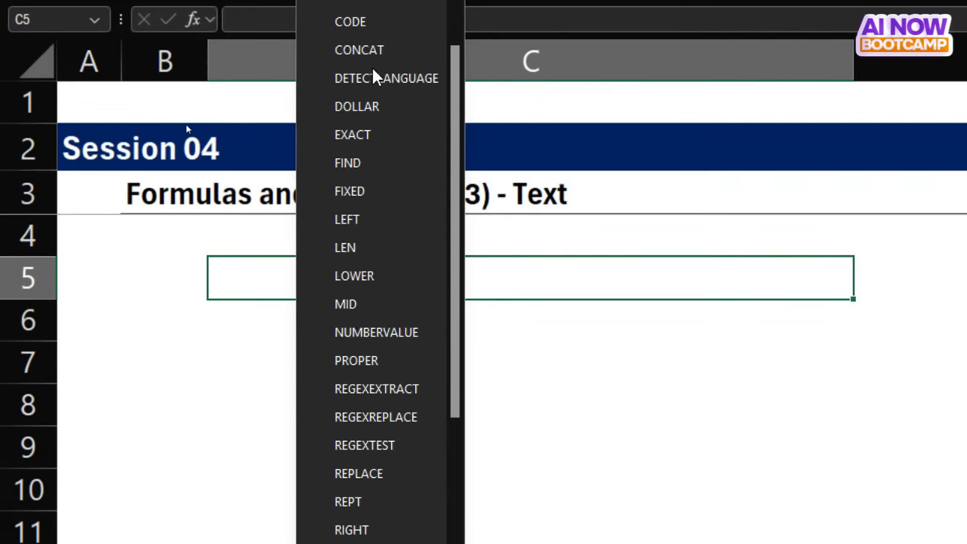
pyautogui.press('Escape')
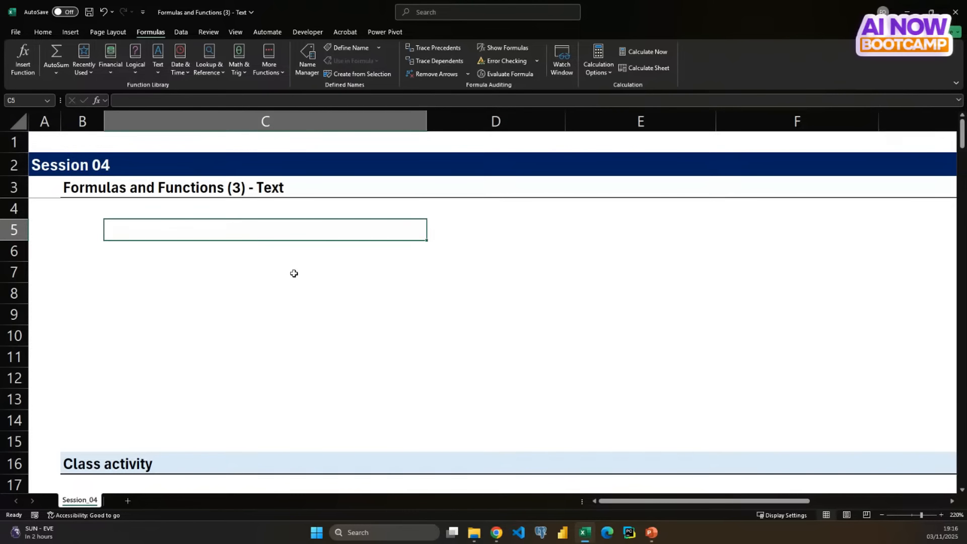
# - List the function names LEFT, MID and RIGHT in cells C5 to C7
pyautogui.write('LEFT')
pyautogui.press('Return')
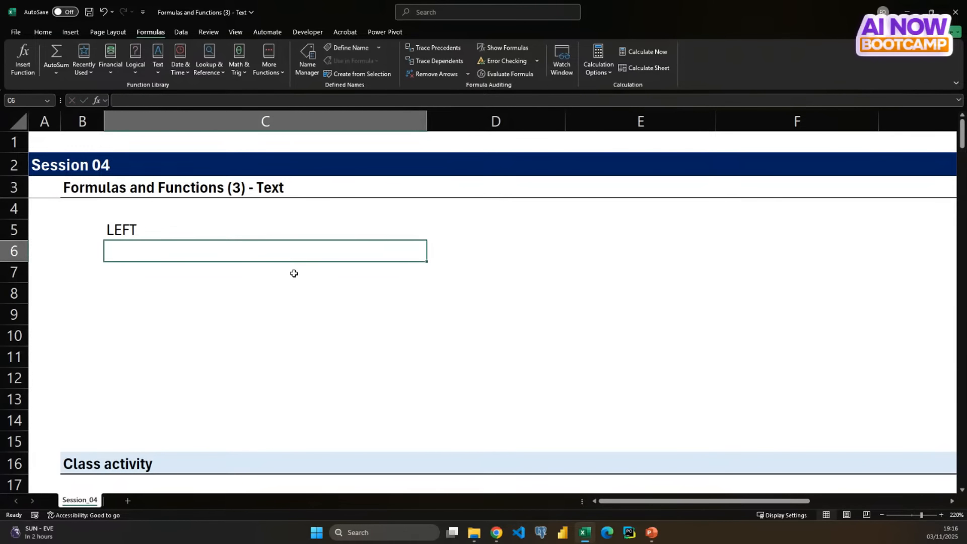
pyautogui.write('MID')
pyautogui.press('Return')
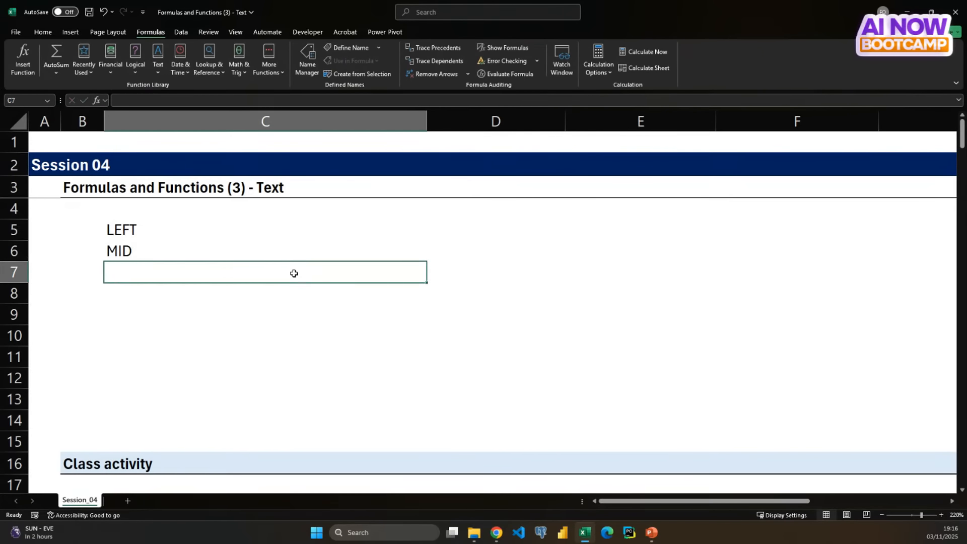
pyautogui.write('RIGHT')
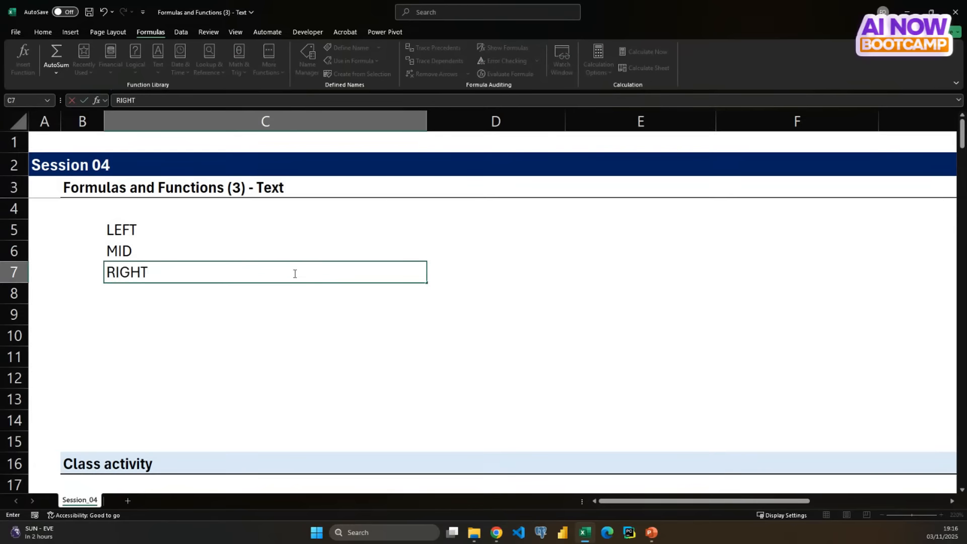
pyautogui.press('Return')
# - Add the function names SEARCH and FIND in cells C9 and C10, leaving row 8 blank
pyautogui.press('Return')
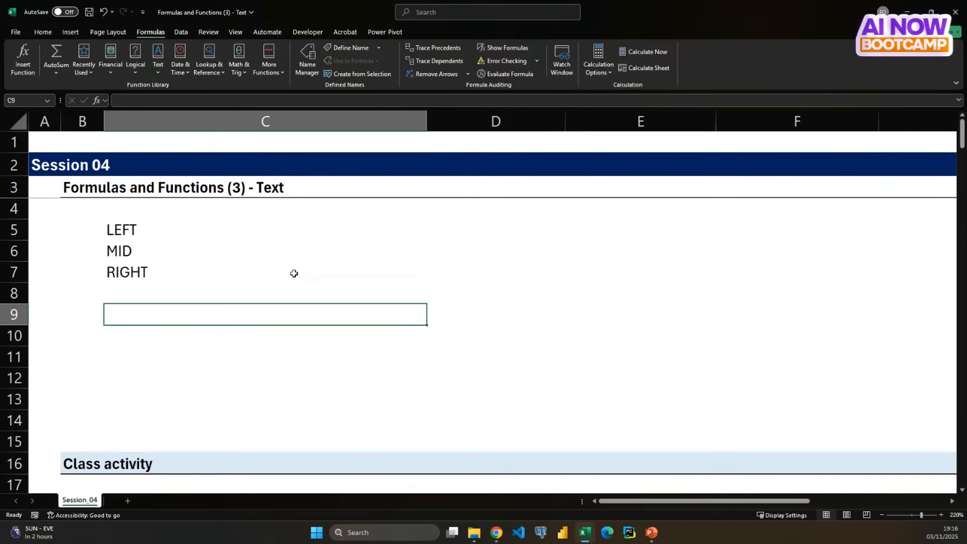
pyautogui.write('SEARCH')
pyautogui.press('Return')
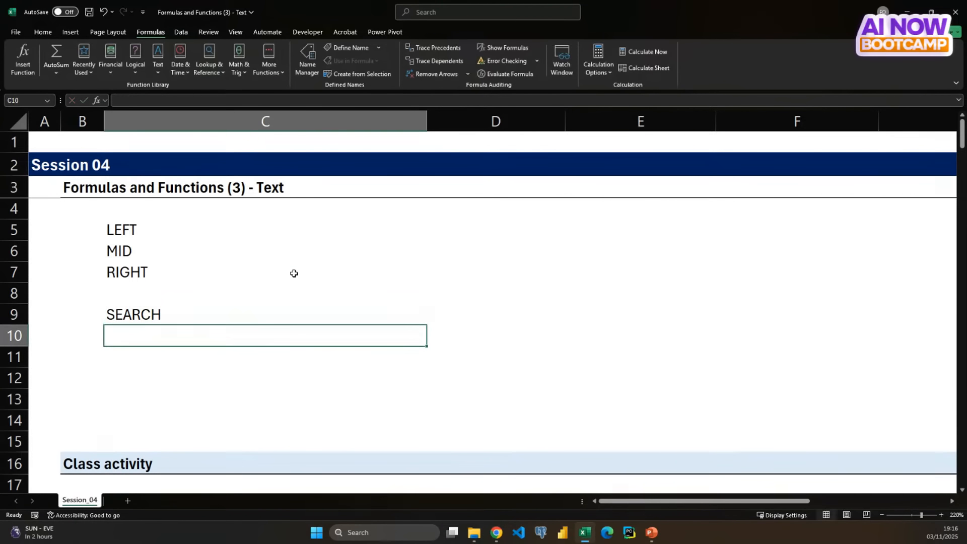
pyautogui.write('FIND')
pyautogui.press('Tab')
# - Enter PROPER in cell D5
pyautogui.press('Up')
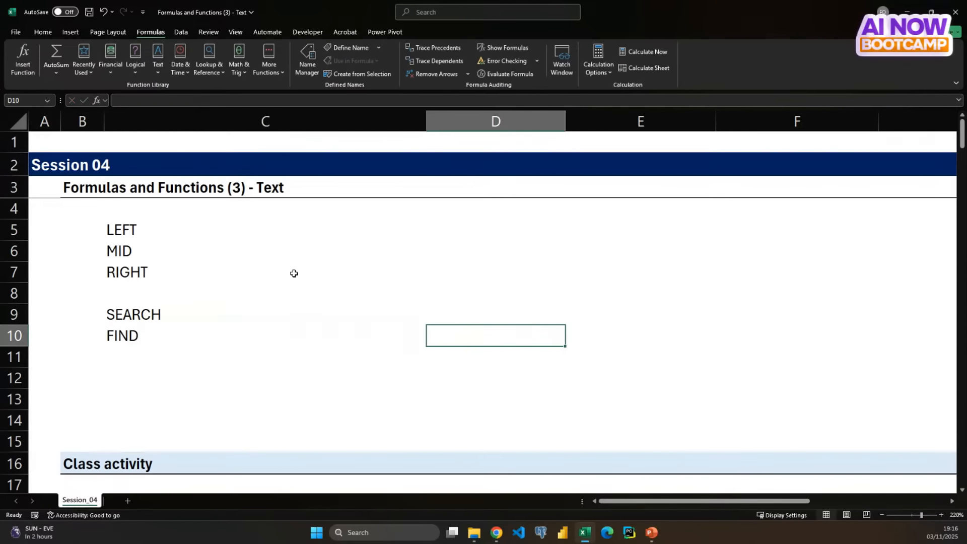
pyautogui.press('Up')
pyautogui.press('Up')
pyautogui.press('Up')
pyautogui.press('Up')
pyautogui.press('Up')
pyautogui.press('Down')
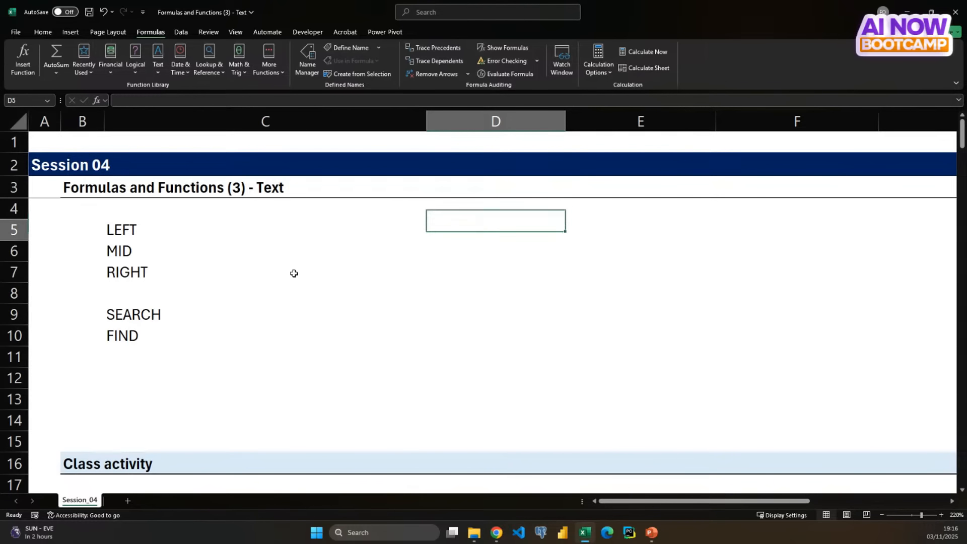
pyautogui.write('PROPER')
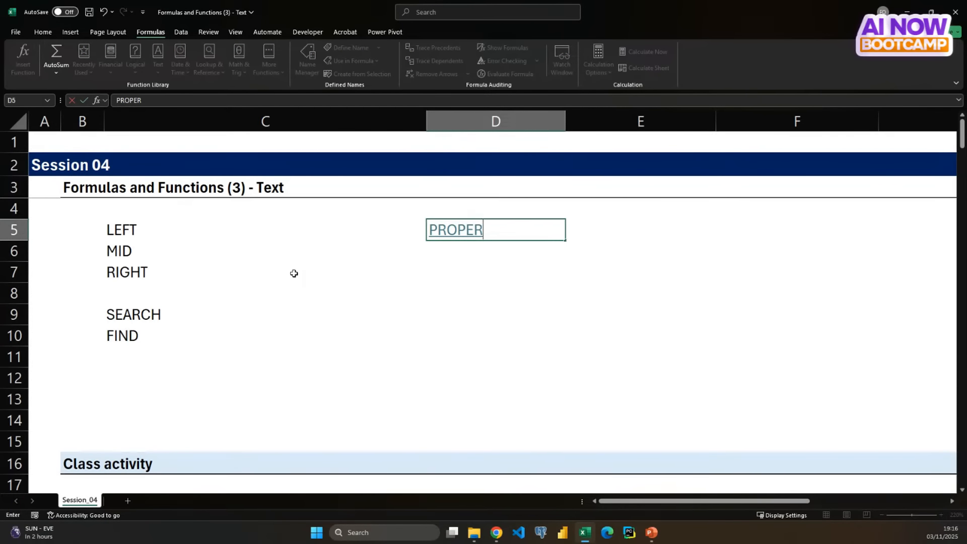
pyautogui.press('Return')
# - Clear the contents and formatting of cells D4 to D10
pyautogui.press('Up')
pyautogui.press('Up')
pyautogui.hotkey('shift', 'Down')
pyautogui.hotkey('shift', 'Down')
pyautogui.hotkey('shift', 'Down')
pyautogui.hotkey('shift', 'Down')
pyautogui.hotkey('shift', 'Down')
pyautogui.hotkey('shift', 'Down')
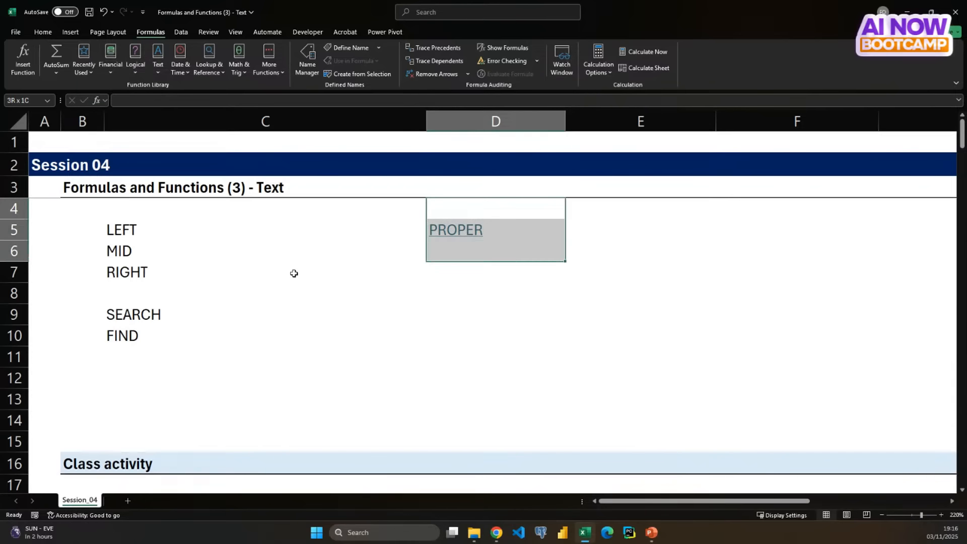
pyautogui.press('Delete')
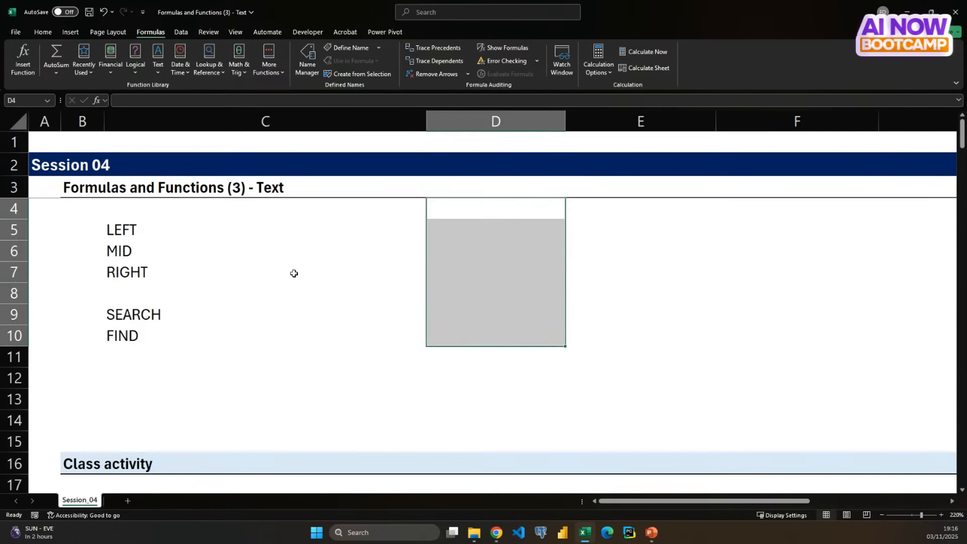
# - List the function names PROPER, UPPER and LOWER in cells D5 to D7
pyautogui.press('Down')
pyautogui.write('PROPER')
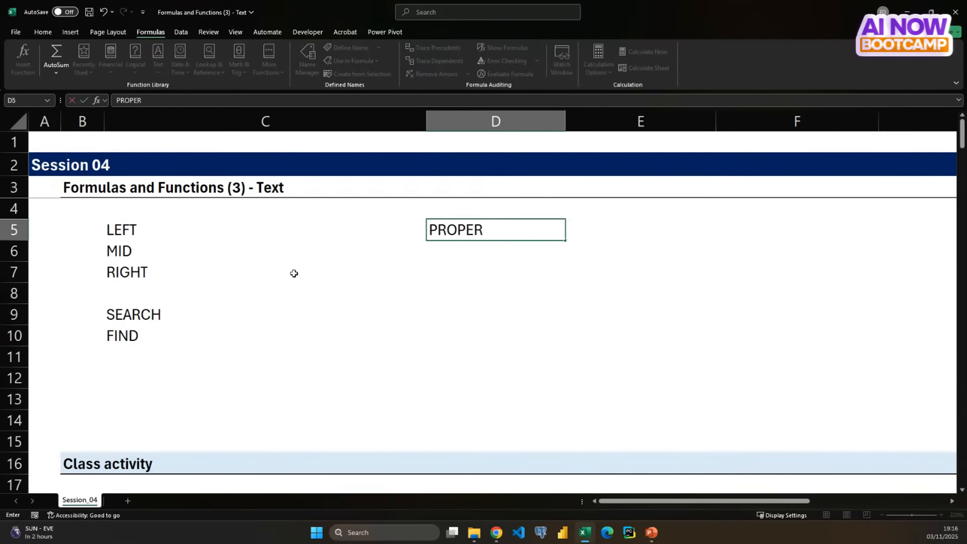
pyautogui.press('Return')
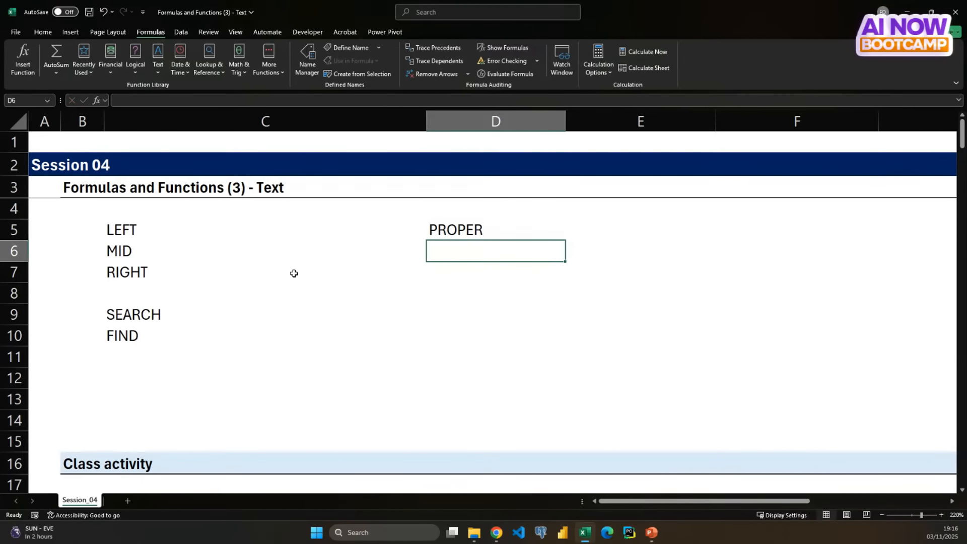
pyautogui.write('UPPER')
pyautogui.press('Up')
pyautogui.press('Up')
pyautogui.press('Up')
pyautogui.press('Down')
pyautogui.press('Down')
pyautogui.press('Down')
pyautogui.press('Down')
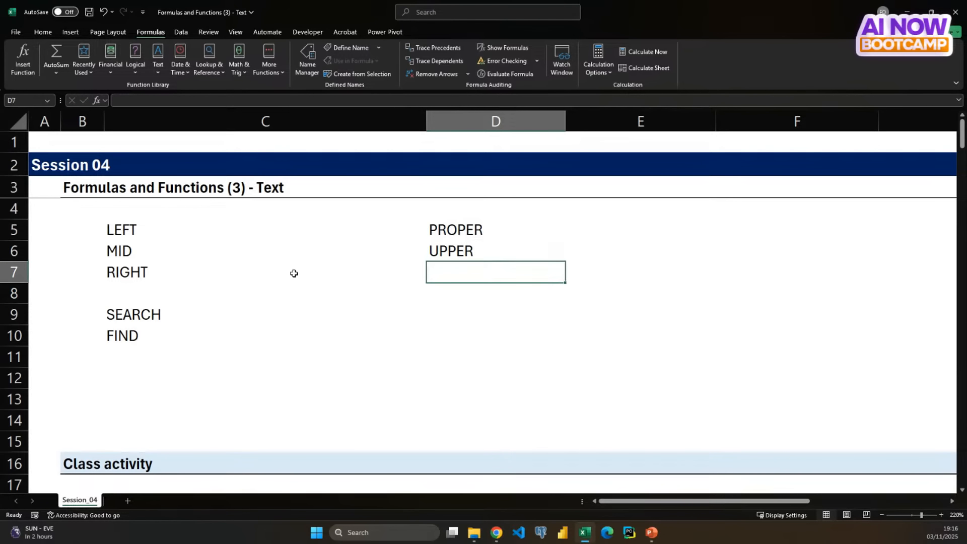
pyautogui.write('LOWER')
pyautogui.press('Return')
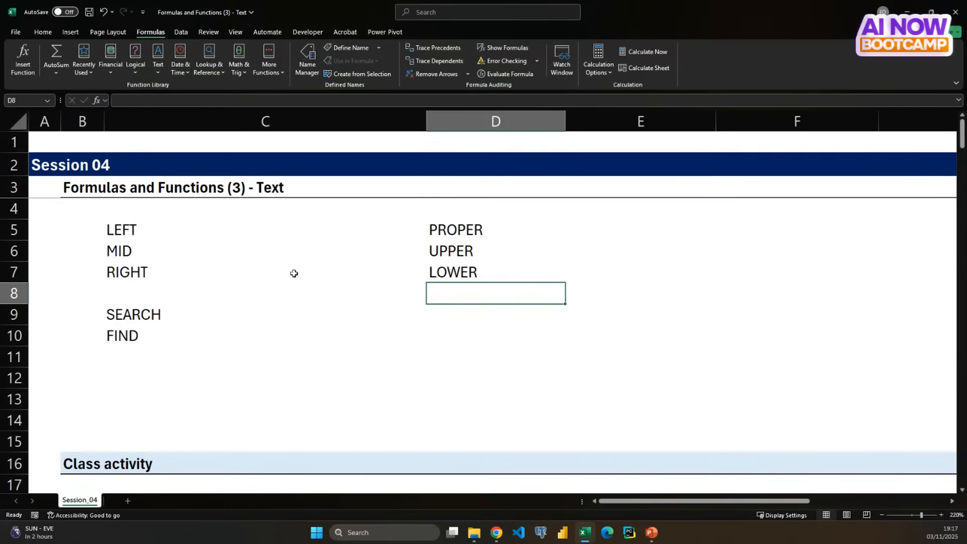
# - Add the function names TRIM and CLEAN in cells D9 and D10, leaving row 8 blank
pyautogui.press('Down')
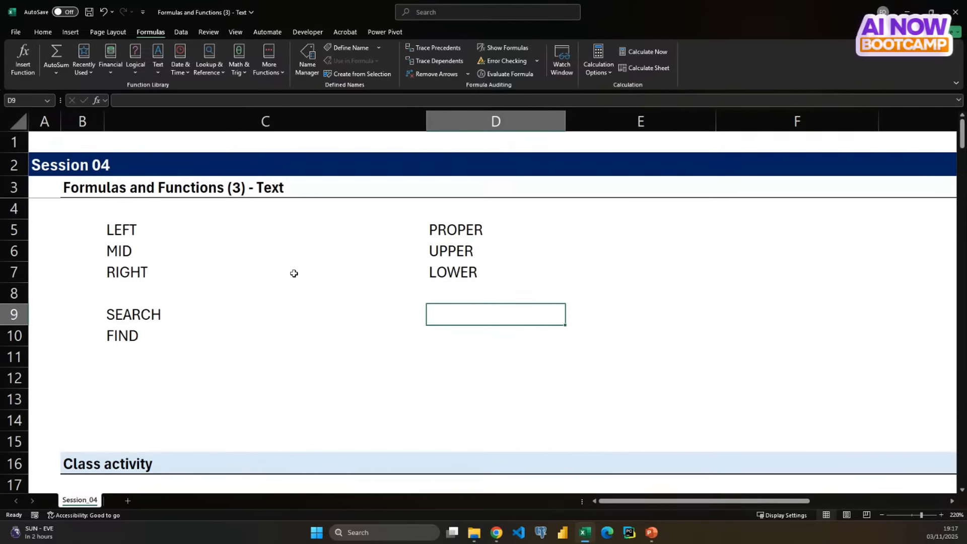
pyautogui.write('TRIM')
pyautogui.press('Return')
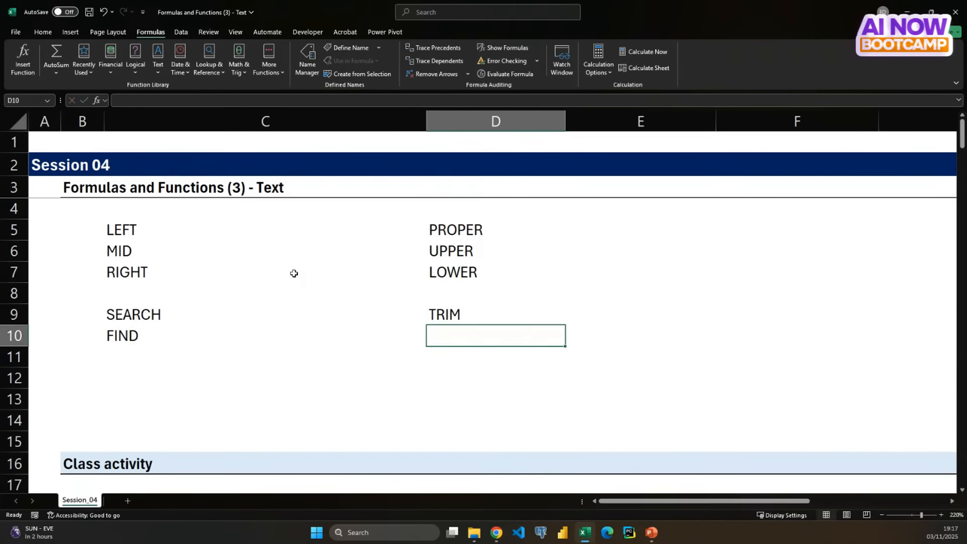
pyautogui.write('CLEAN')
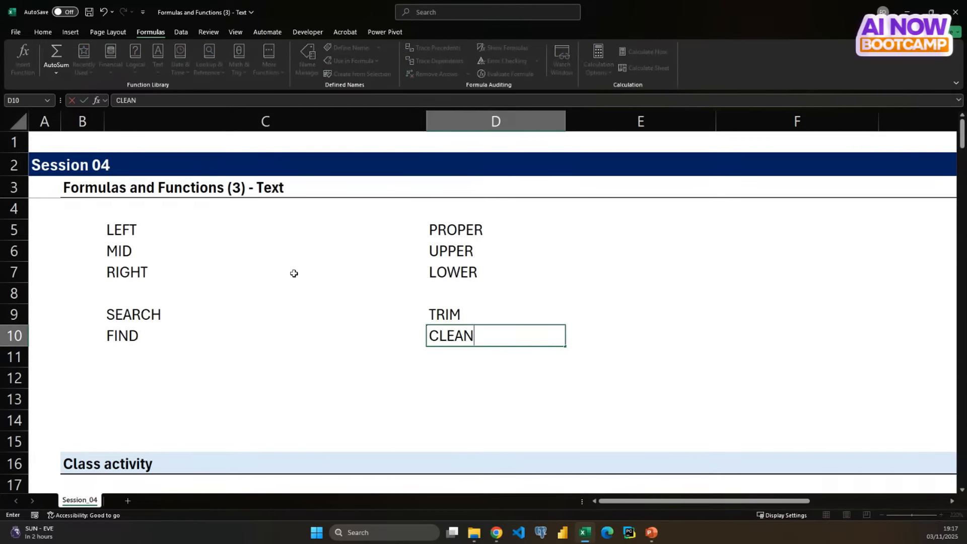
pyautogui.press('Return')
# - List the joining functions CONCAT, & and TEXTJOIN in cells E5 to E7
pyautogui.press('Up')
pyautogui.press('Up')
pyautogui.press('Up')
pyautogui.press('Up')
pyautogui.press('Up')
pyautogui.press('Up')
pyautogui.press('Right')
pyautogui.press('Right')
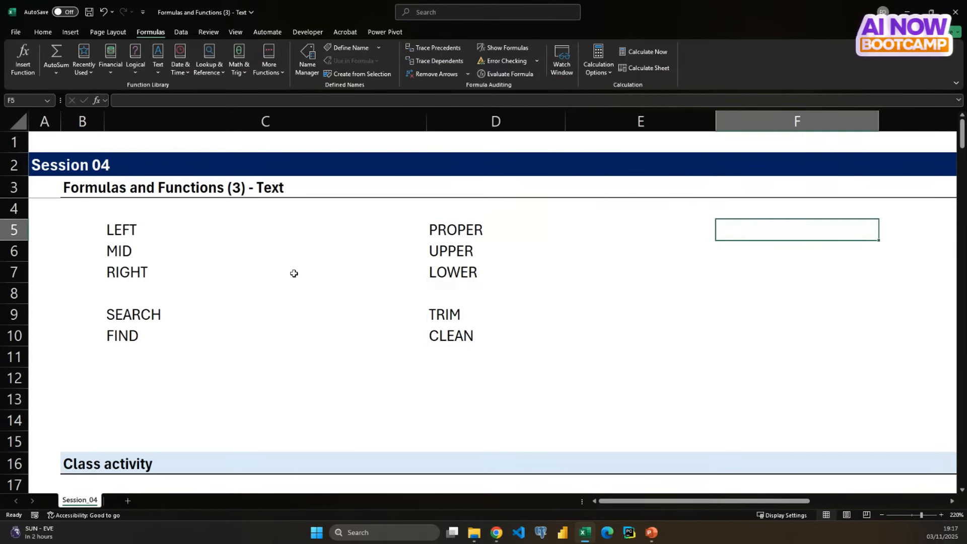
pyautogui.press('Left')
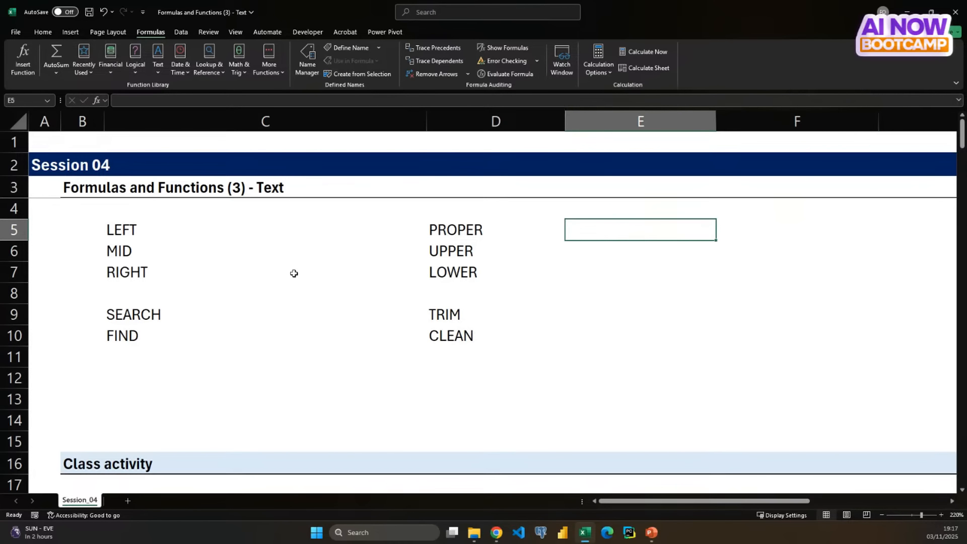
pyautogui.write('CONCAT')
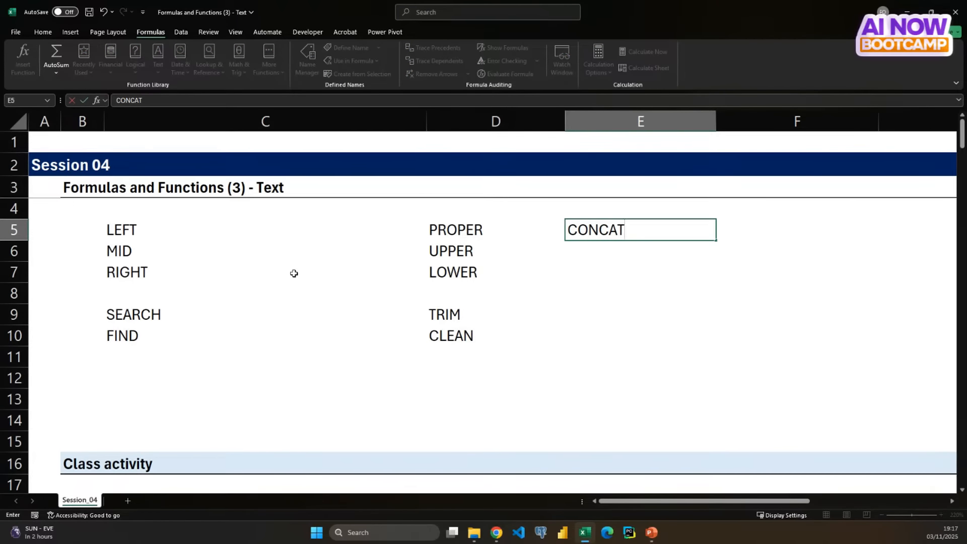
pyautogui.press('Return')
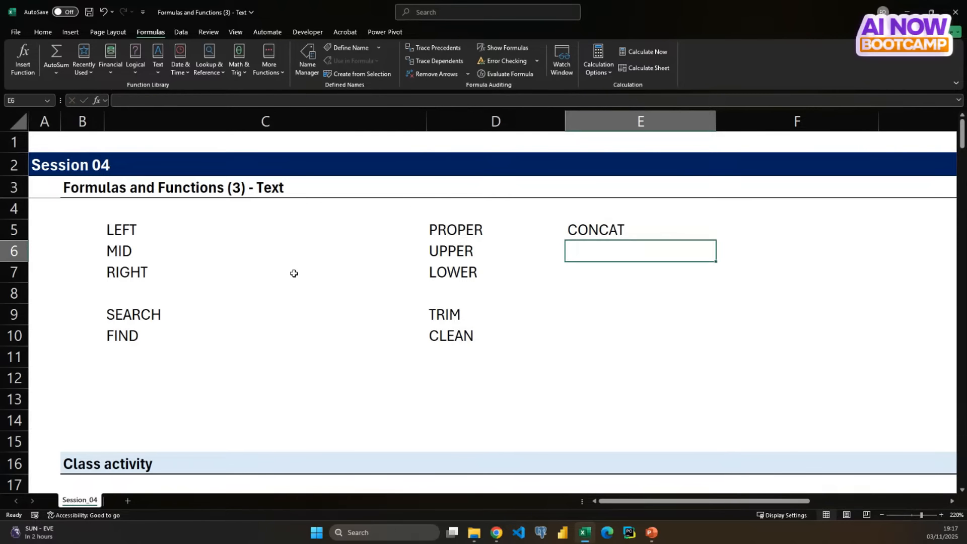
pyautogui.write('&')
pyautogui.press('Return')
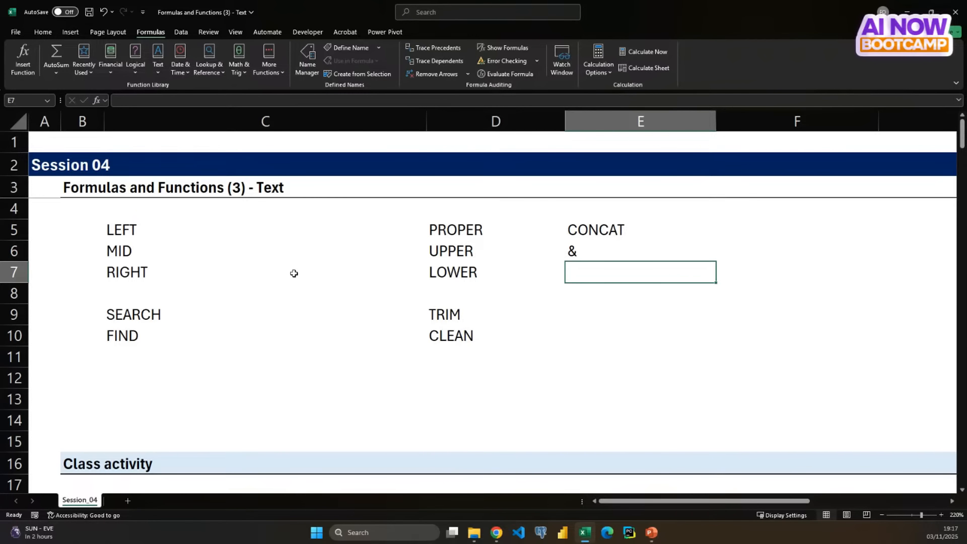
pyautogui.write('TEXTJ')
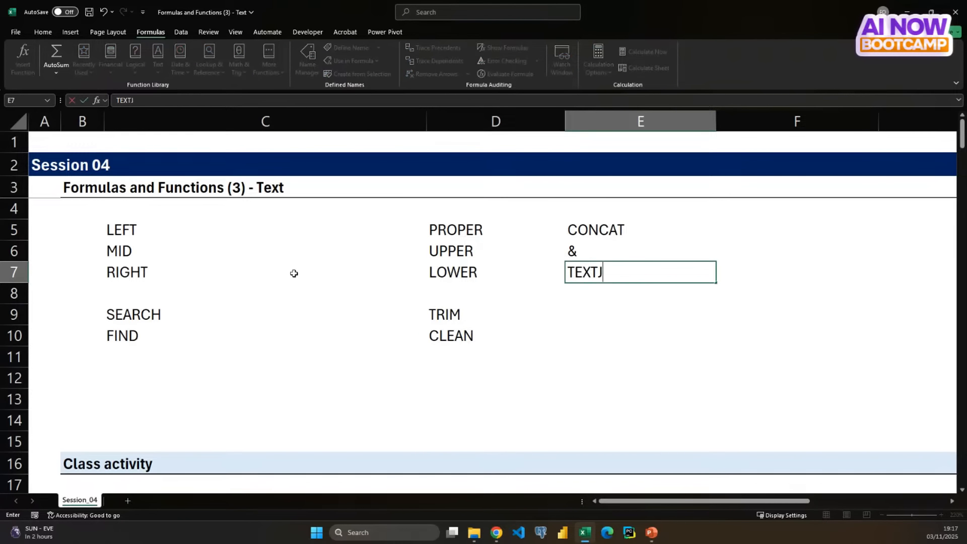
pyautogui.write('OIN')
pyautogui.press('Return')
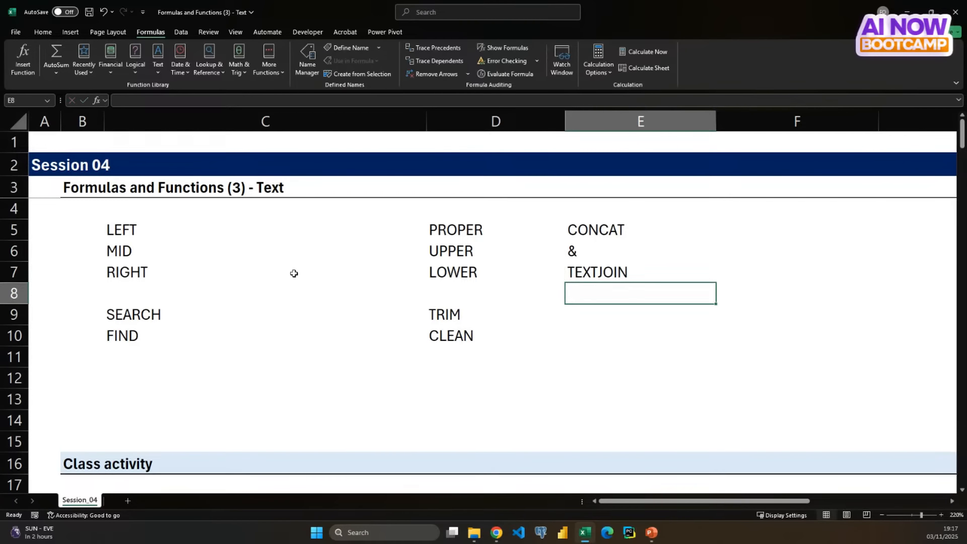
# - Add the function names TEXTBEFORE and TEXTAFTER in cells E9 and E10, leaving row 8 blank
pyautogui.press('Return')
pyautogui.write('TEXTBEFORE')
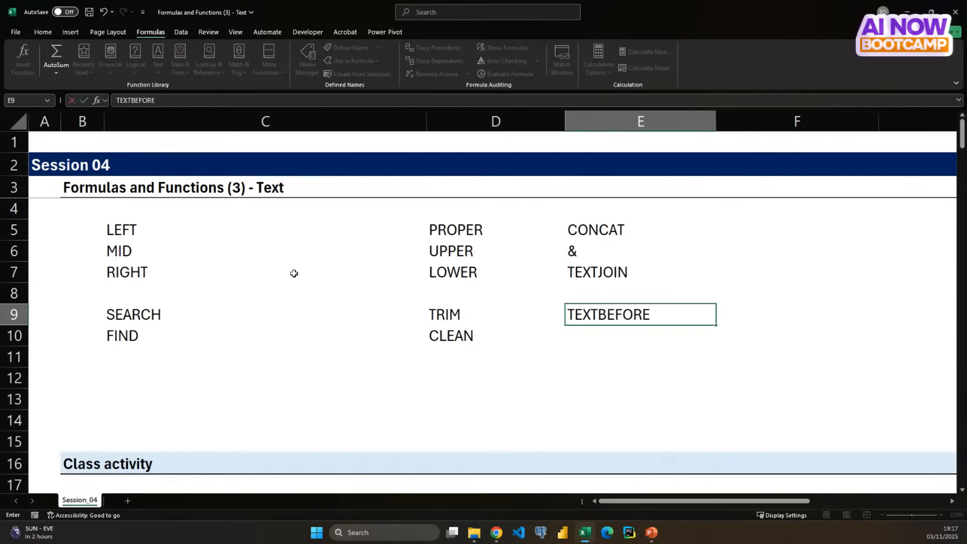
pyautogui.press('Return')
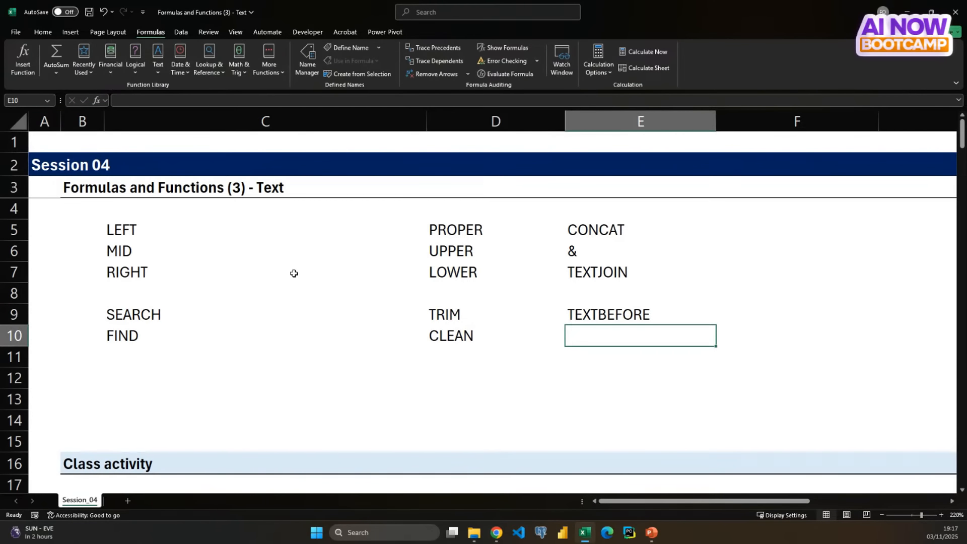
pyautogui.write('TEXTAFTER')
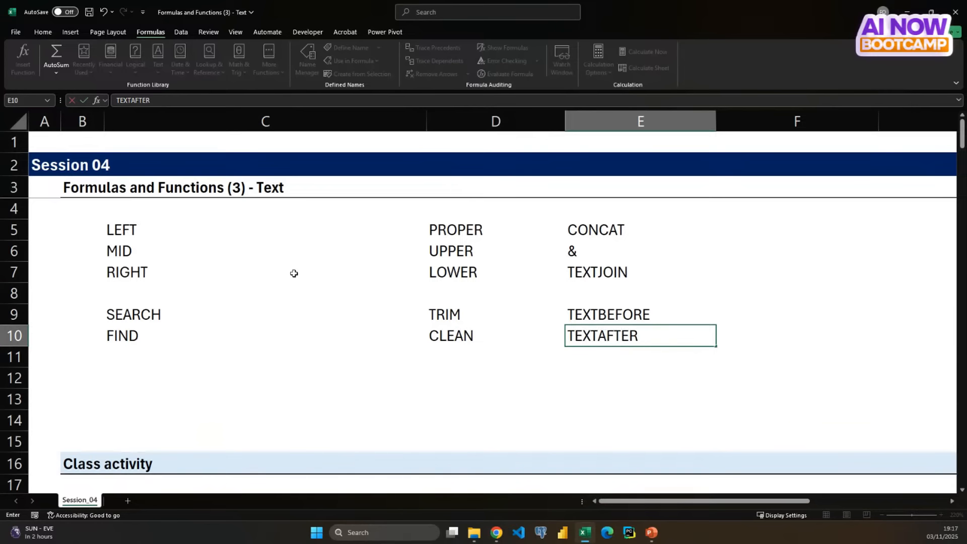
pyautogui.press('Return')
# - Move the SEARCH and FIND entries to C12:C13 and the TEXTBEFORE and TEXTAFTER entries to C9:C10
pyautogui.press('Up')
pyautogui.press('Up')
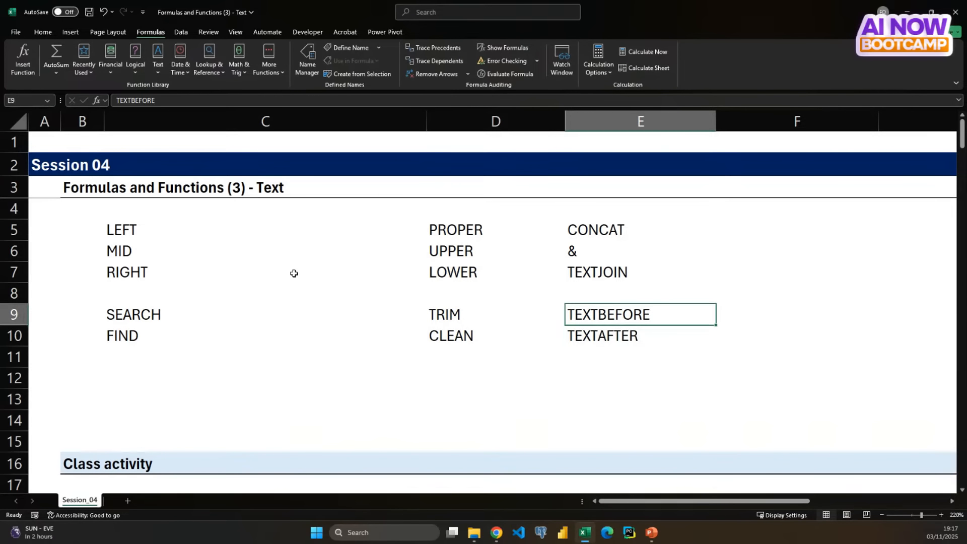
pyautogui.hotkey('shift', 'Down')
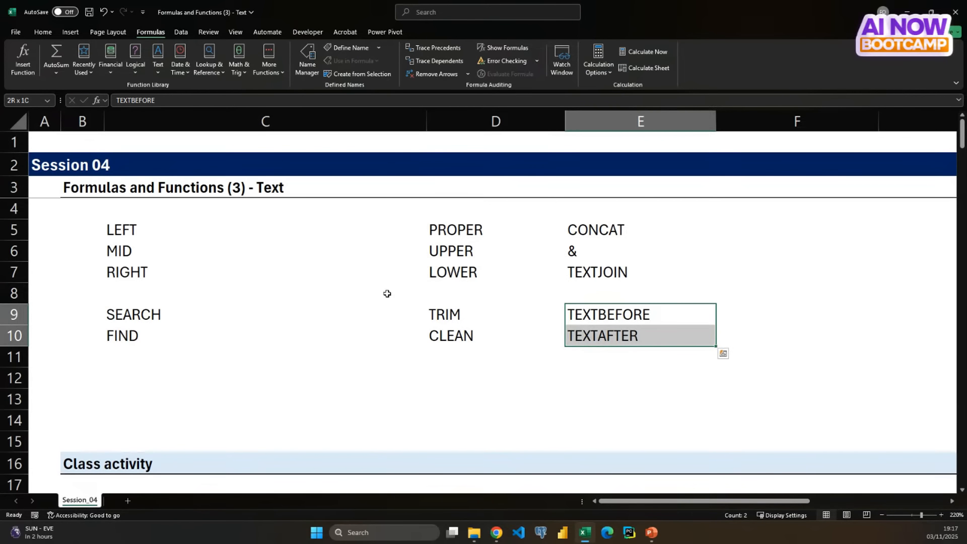
pyautogui.moveTo(594, 350); pyautogui.dragTo(193, 406)
pyautogui.moveTo(140, 313); pyautogui.dragTo(604, 400)
pyautogui.moveTo(185, 378); pyautogui.dragTo(170, 311)
pyautogui.moveTo(596, 378); pyautogui.dragTo(123, 398)
pyautogui.click(520, 408)
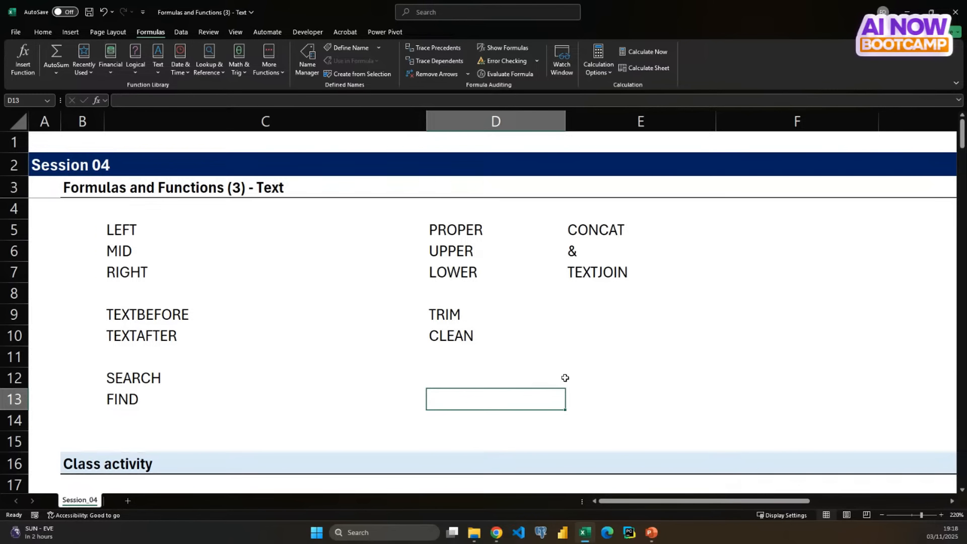
# - List the function names SUBSTITUTE and REPLACE in cells F5 and F6
pyautogui.click(607, 313)
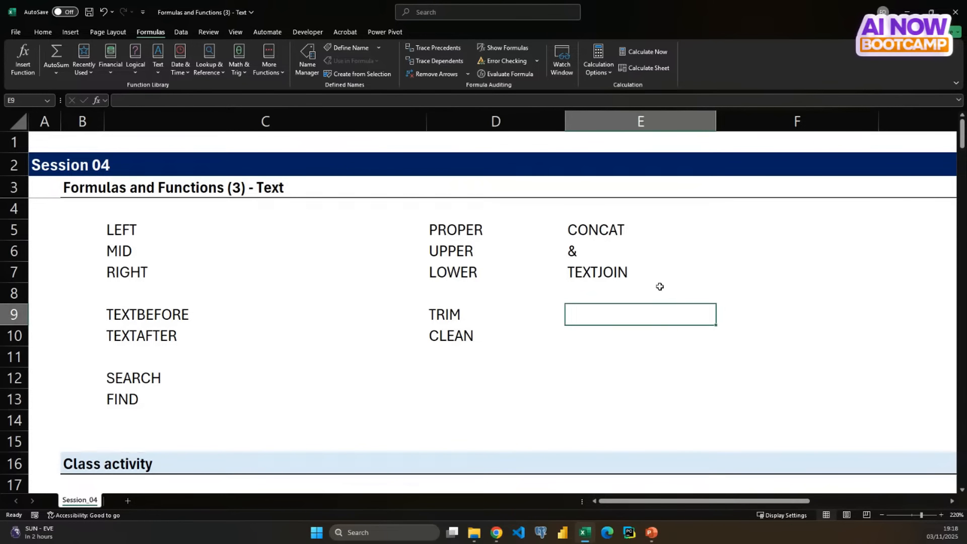
pyautogui.click(748, 221)
pyautogui.write('SUBSTI')
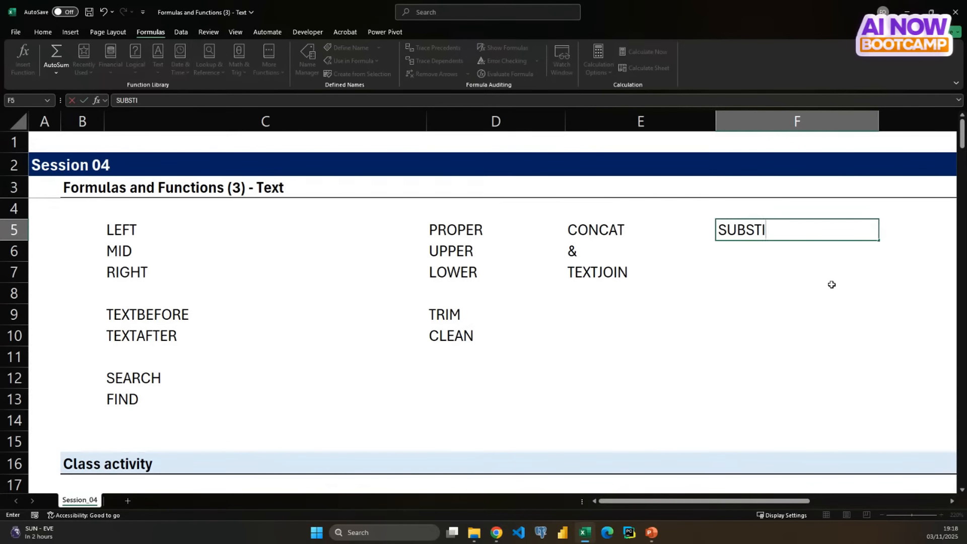
pyautogui.write('TUTE')
pyautogui.press('Return')
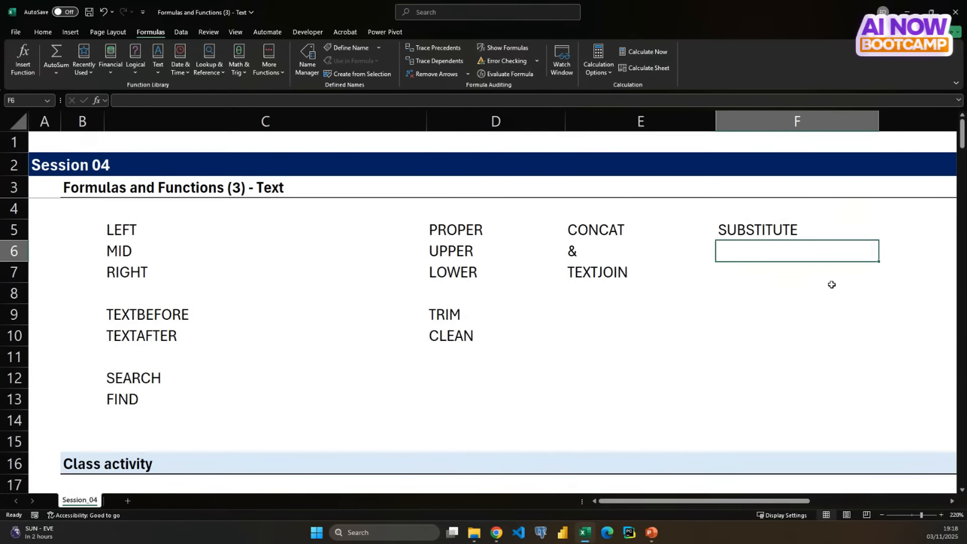
pyautogui.write('REPLACE')
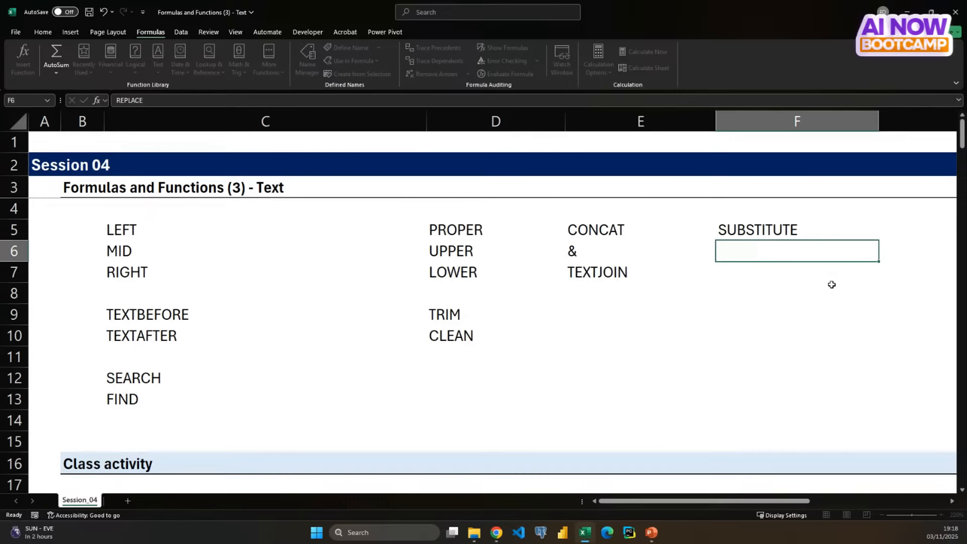
pyautogui.press('Return')
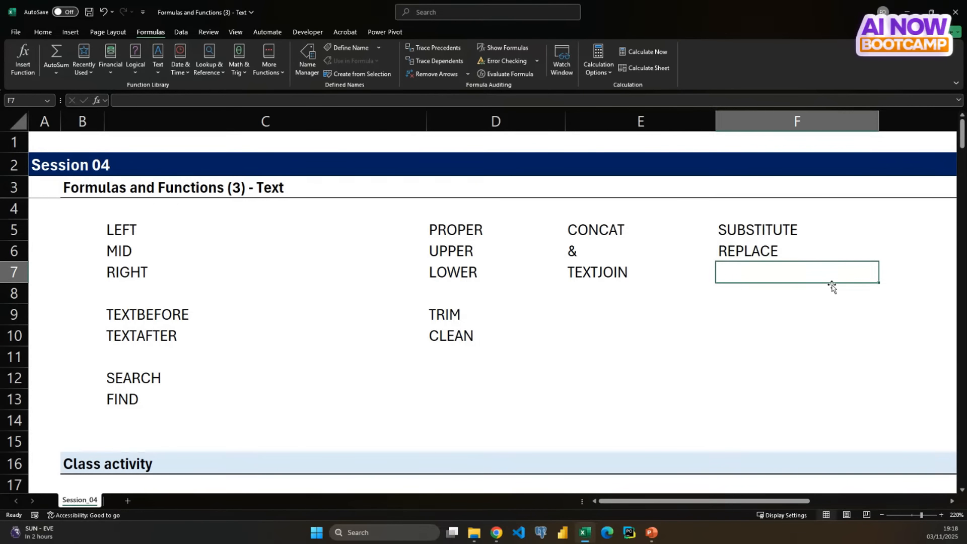
pyautogui.moveTo(138, 237); pyautogui.dragTo(772, 400)
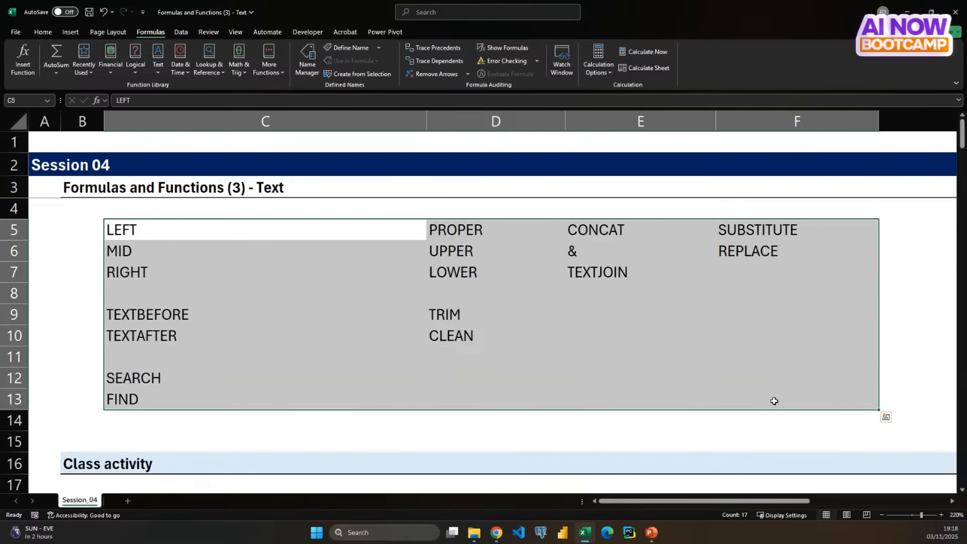
pyautogui.click(764, 366)
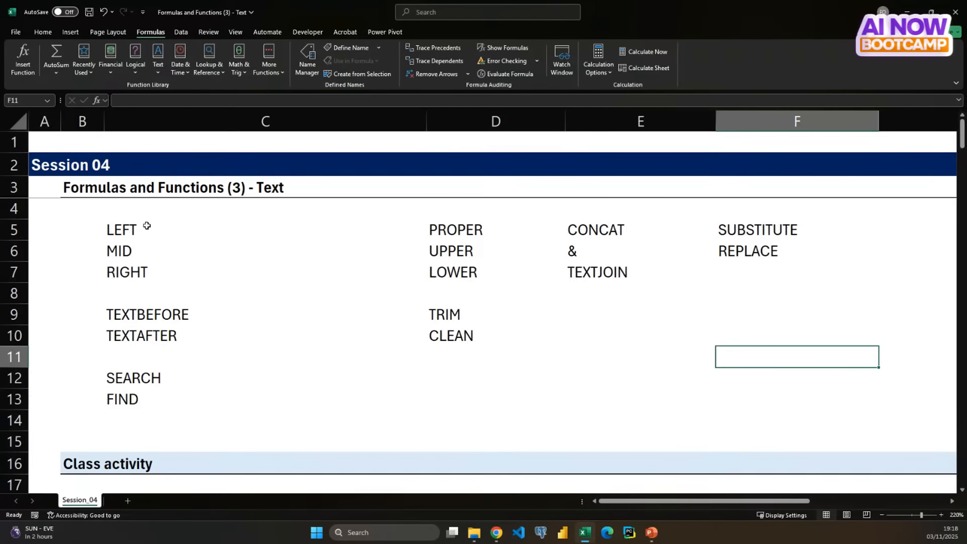
# - Fill the LEFT, MID and RIGHT cells C5 to C7 with the lightest blue theme color
pyautogui.moveTo(146, 225); pyautogui.dragTo(147, 265)
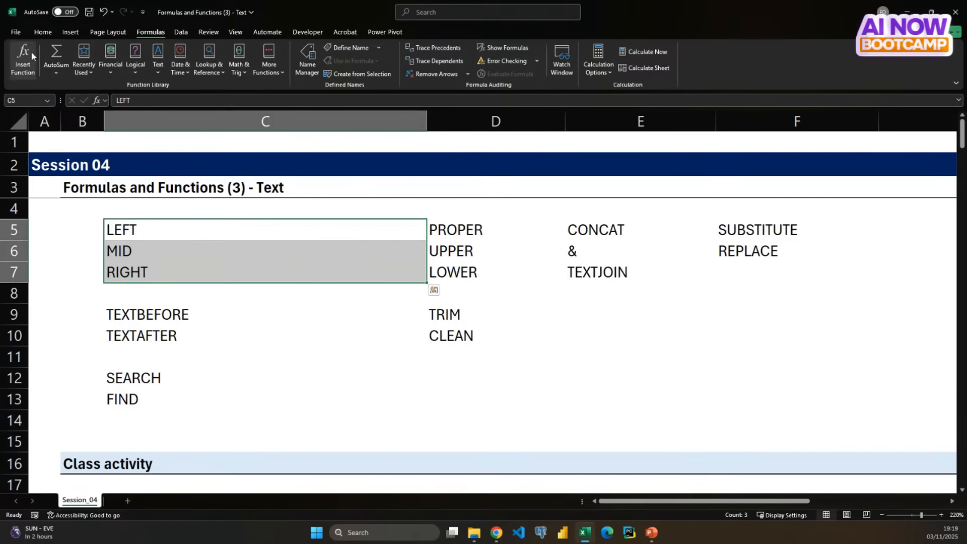
pyautogui.click(34, 33)
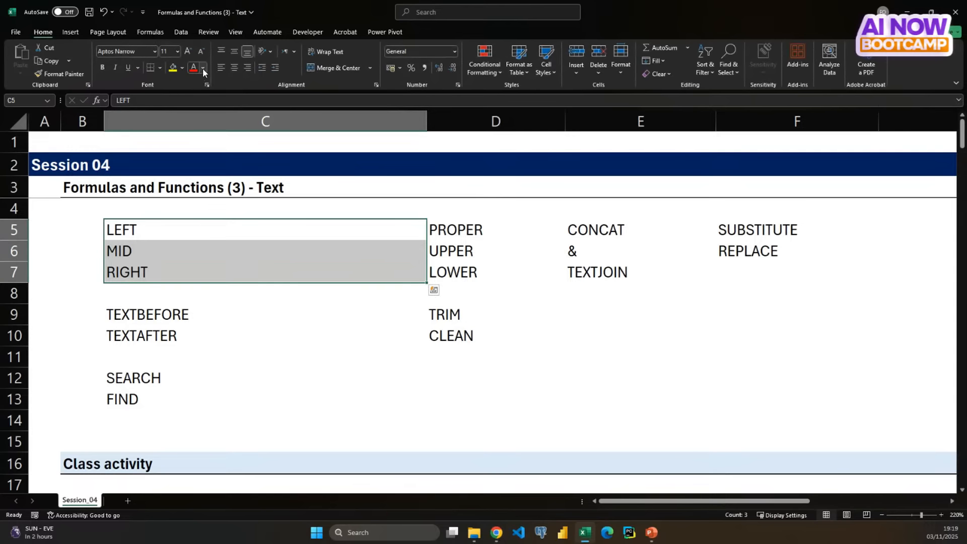
pyautogui.click(182, 68)
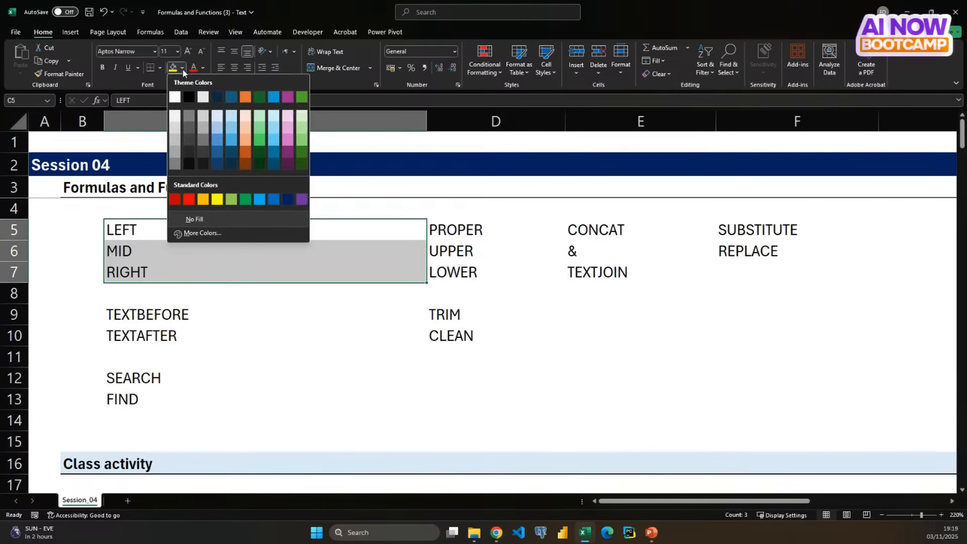
pyautogui.click(217, 118)
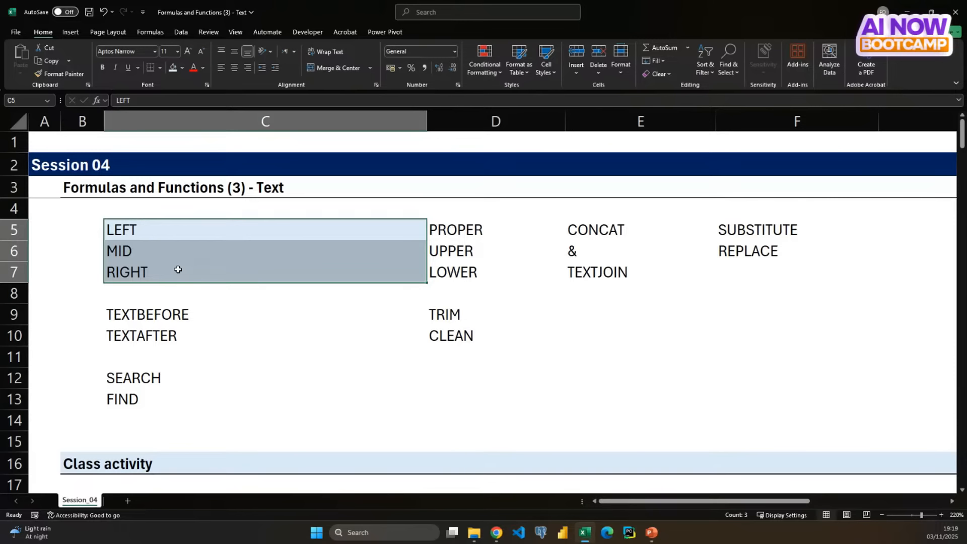
# - Enter the heading "Text Extractions" in cell C4 above the LEFT entry and color its text red
pyautogui.click(166, 230)
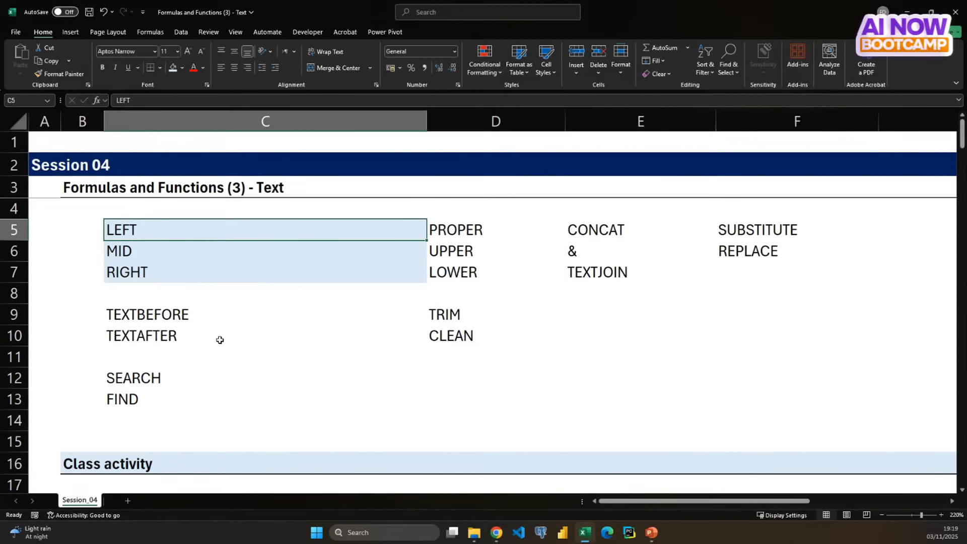
pyautogui.keyDown('ctrl'); pyautogui.click(171, 207); pyautogui.keyUp('ctrl')
pyautogui.write('tES')
pyautogui.press('BackSpace')
pyautogui.press('BackSpace')
pyautogui.press('BackSpace')
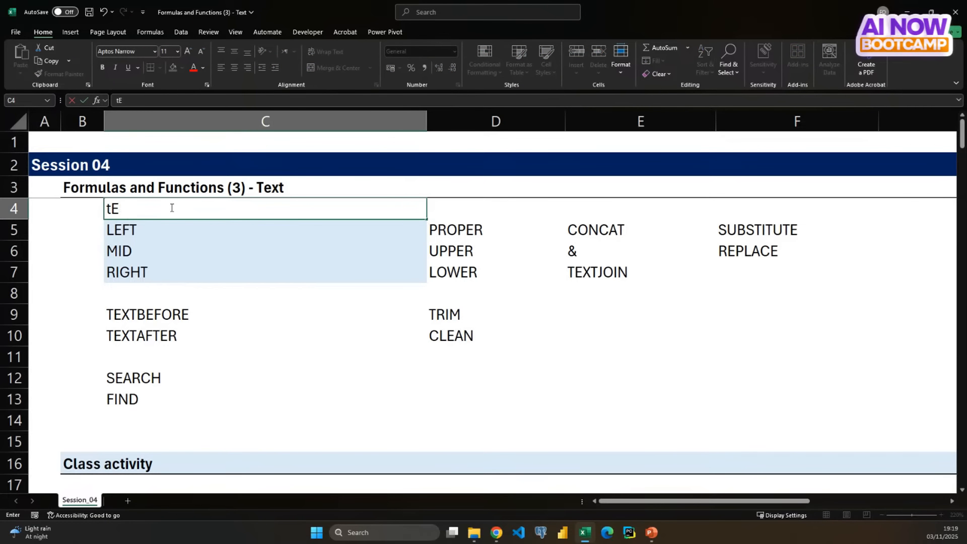
pyautogui.write('Text Extractions')
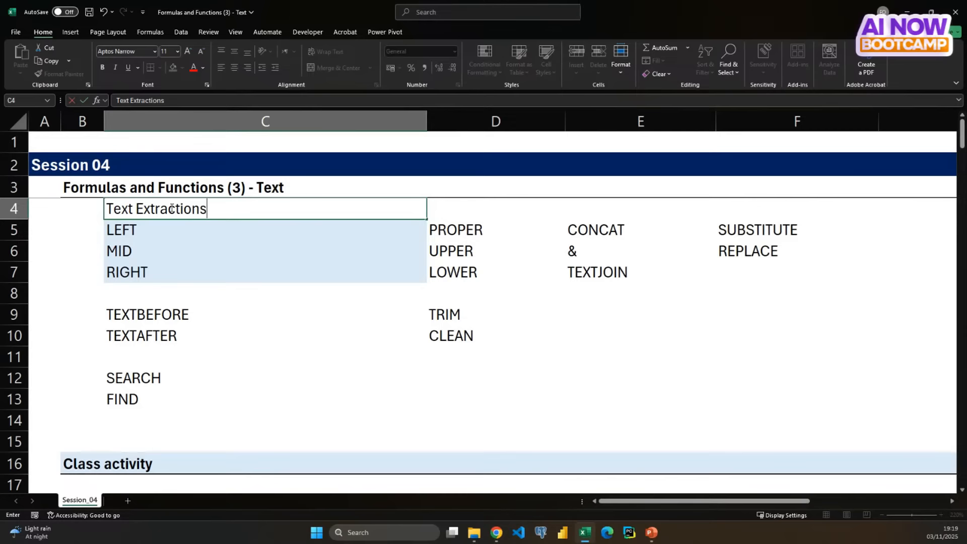
pyautogui.press('Return')
pyautogui.click(170, 208)
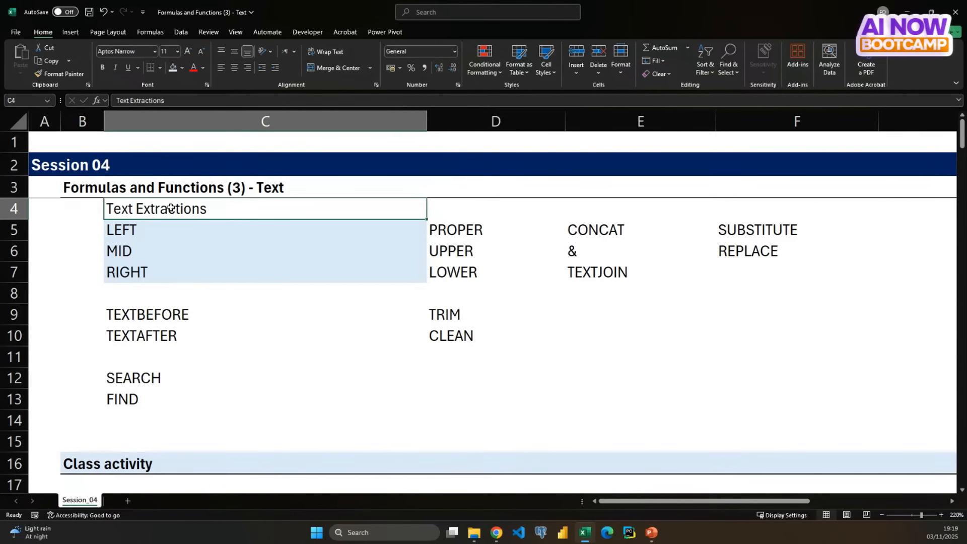
pyautogui.click(193, 68)
pyautogui.click(223, 319)
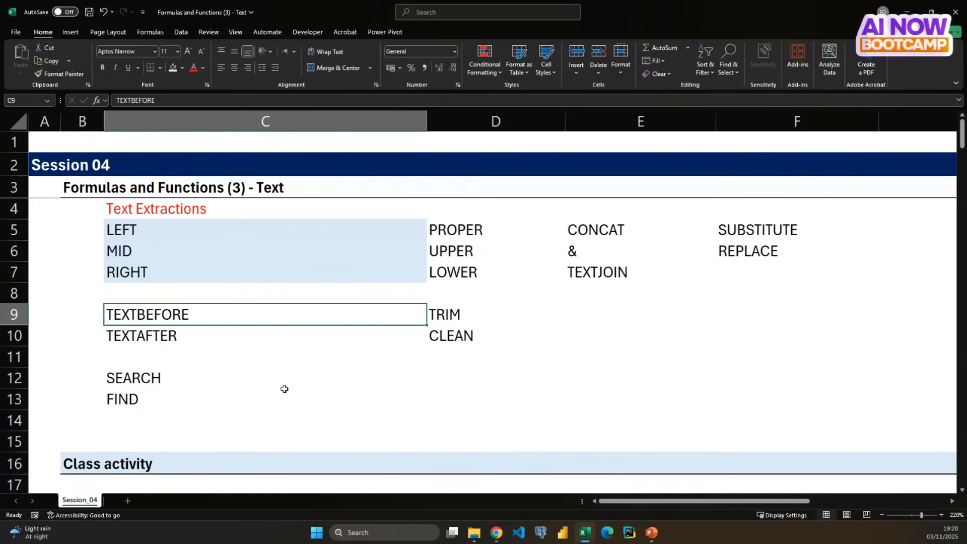
# - Enter a sample full name in cell E12, with a space between the first and last names
pyautogui.click(633, 384)
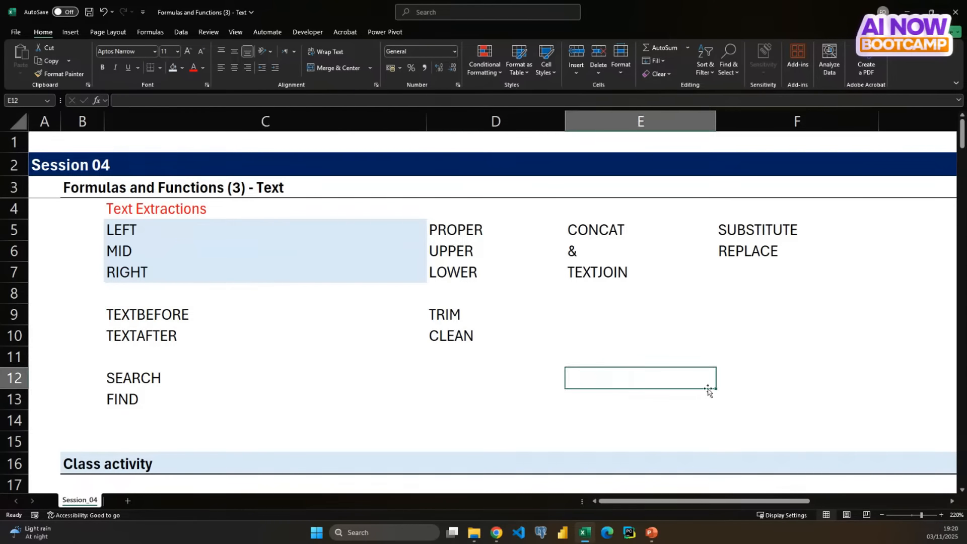
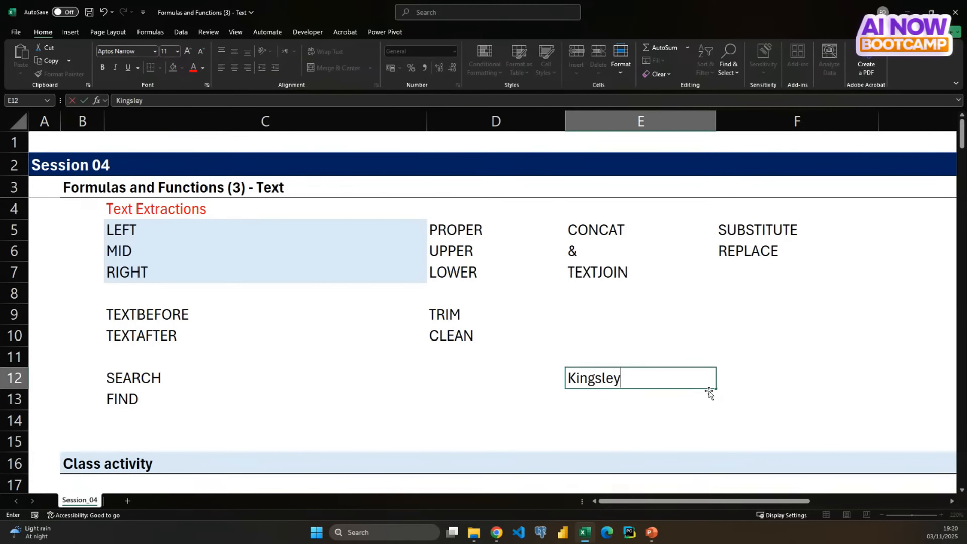
pyautogui.press('Return')
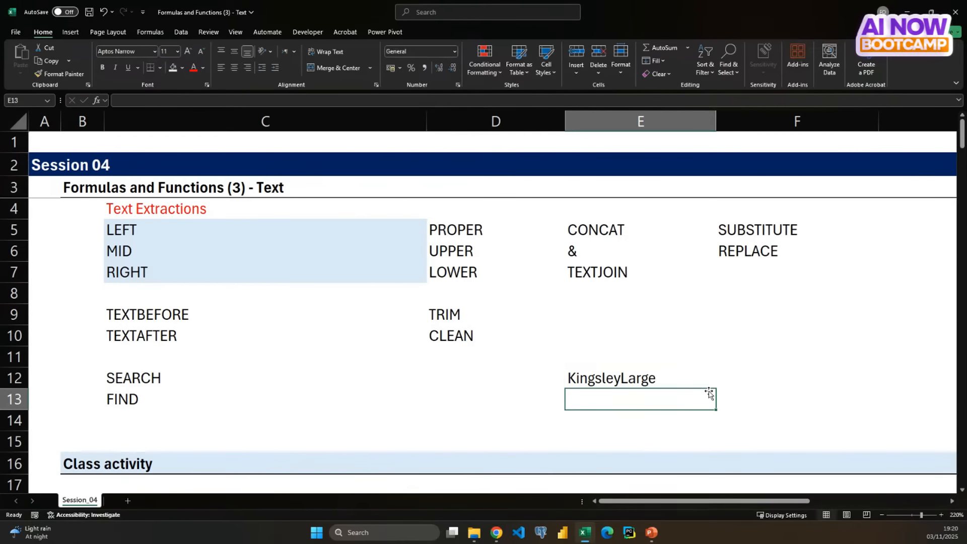
pyautogui.press('Up')
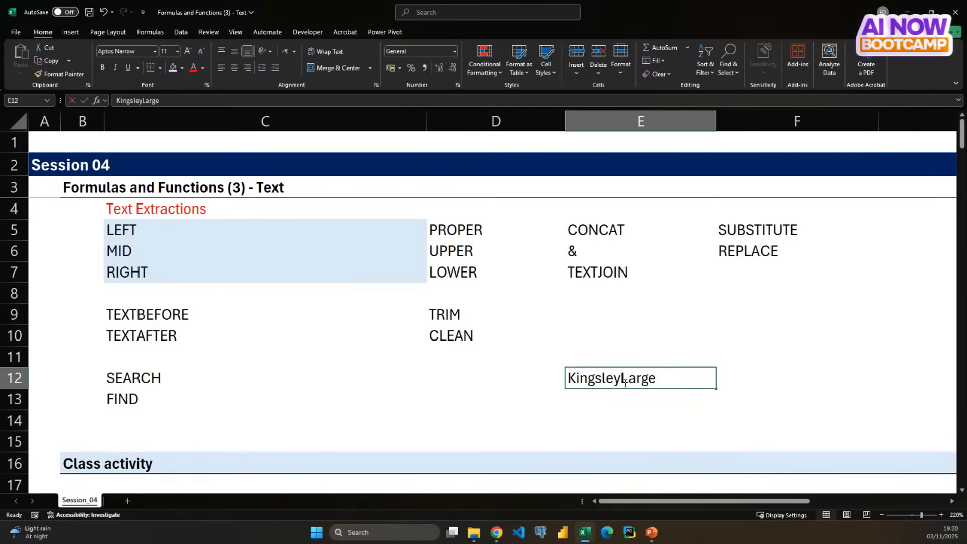
pyautogui.doubleClick(624, 382)
pyautogui.press('Return')
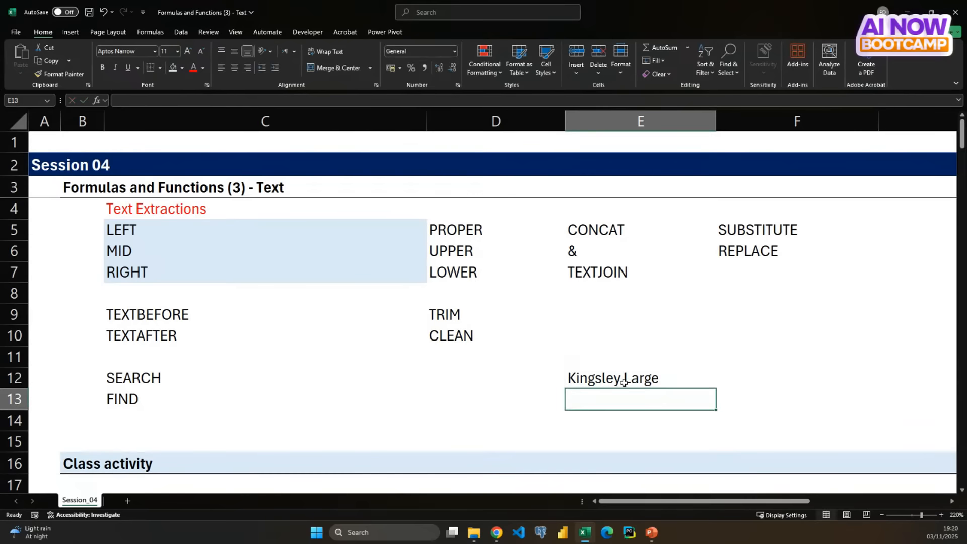
pyautogui.press('Up')
pyautogui.press('Down')
# - Review the LEFT, MID and RIGHT entries, the sample name in E12 and the start of the class activity
pyautogui.moveTo(203, 223); pyautogui.dragTo(207, 266)
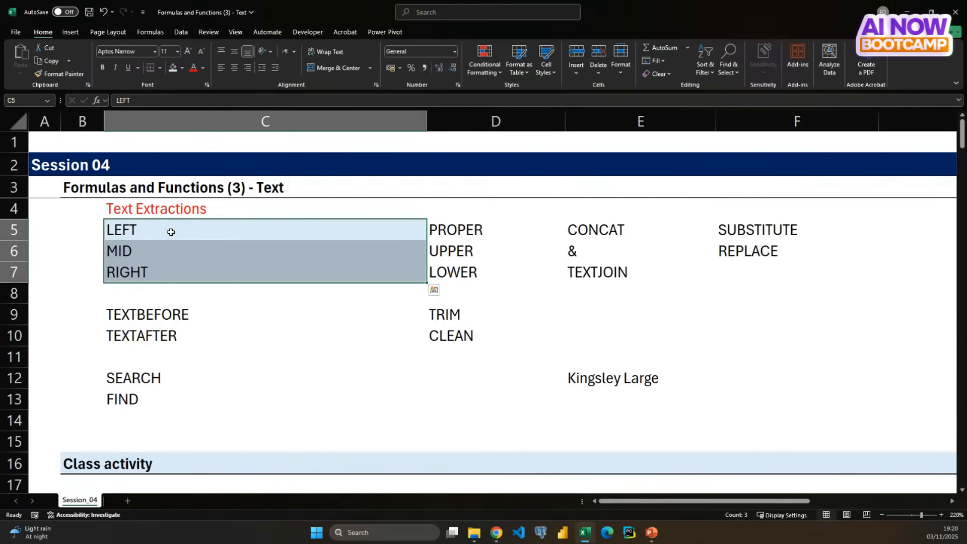
pyautogui.click(170, 231)
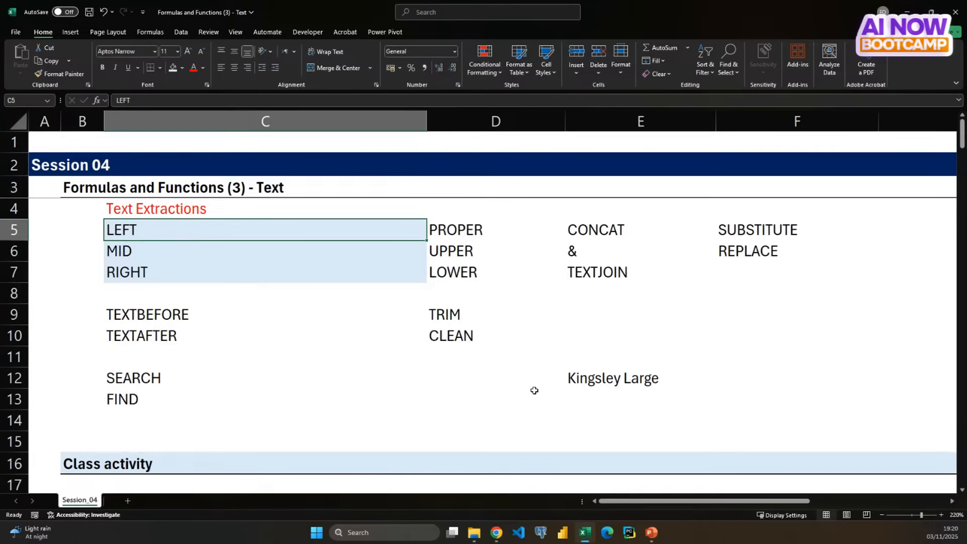
pyautogui.click(591, 380)
pyautogui.click(156, 274)
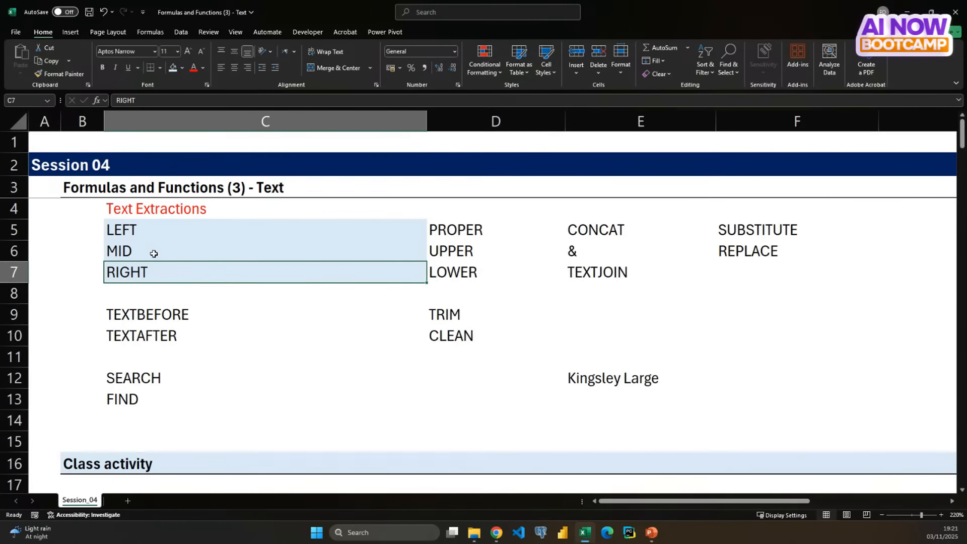
pyautogui.click(152, 253)
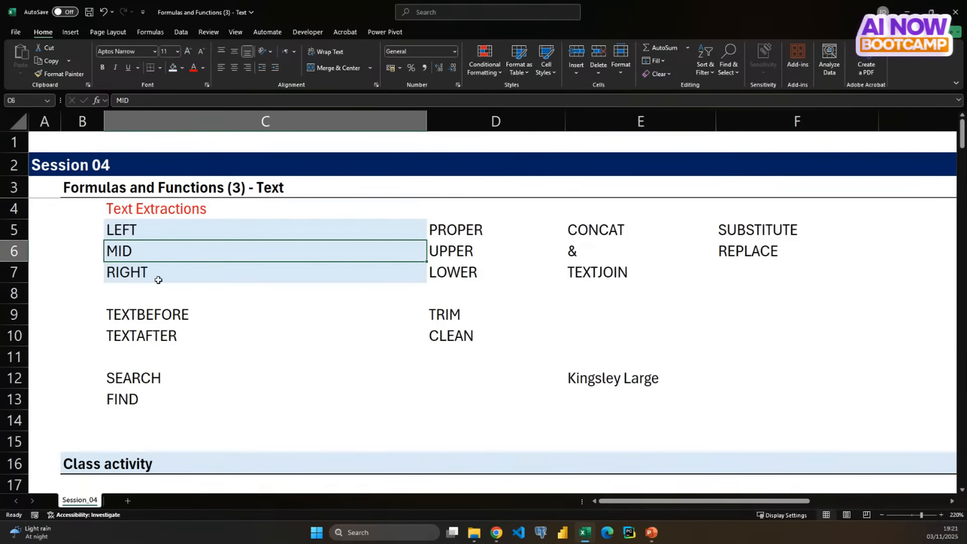
pyautogui.scroll(-2, 158, 315)
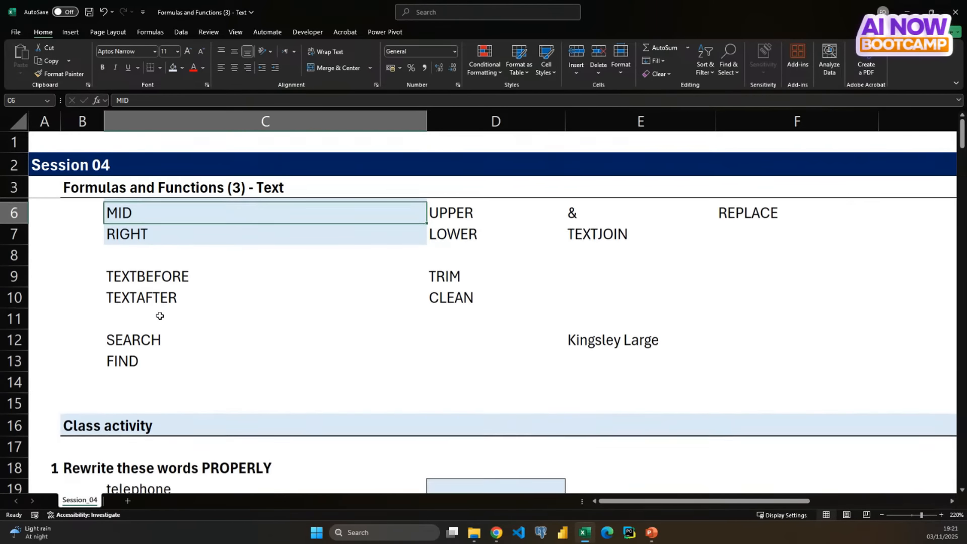
pyautogui.scroll(1, 160, 316)
pyautogui.scroll(1, 160, 316)
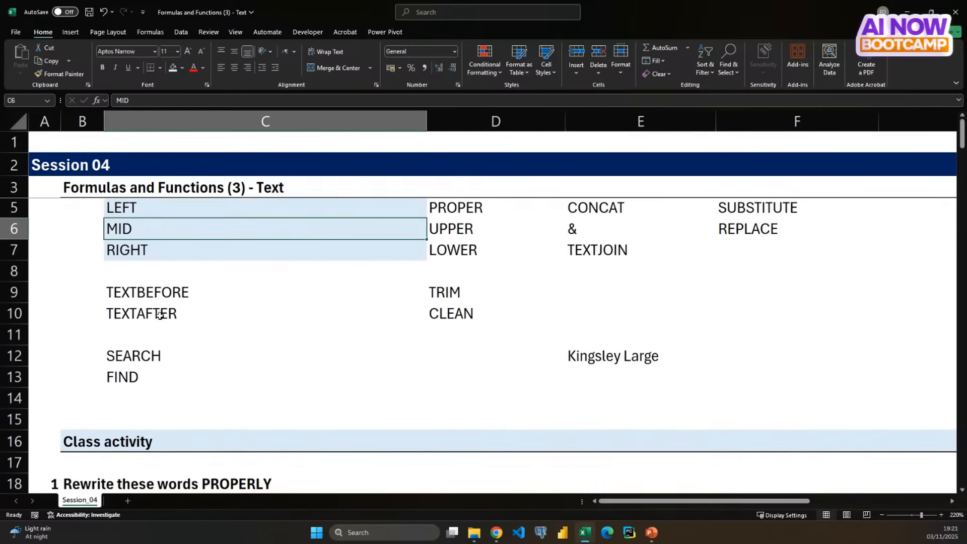
pyautogui.scroll(1, 160, 317)
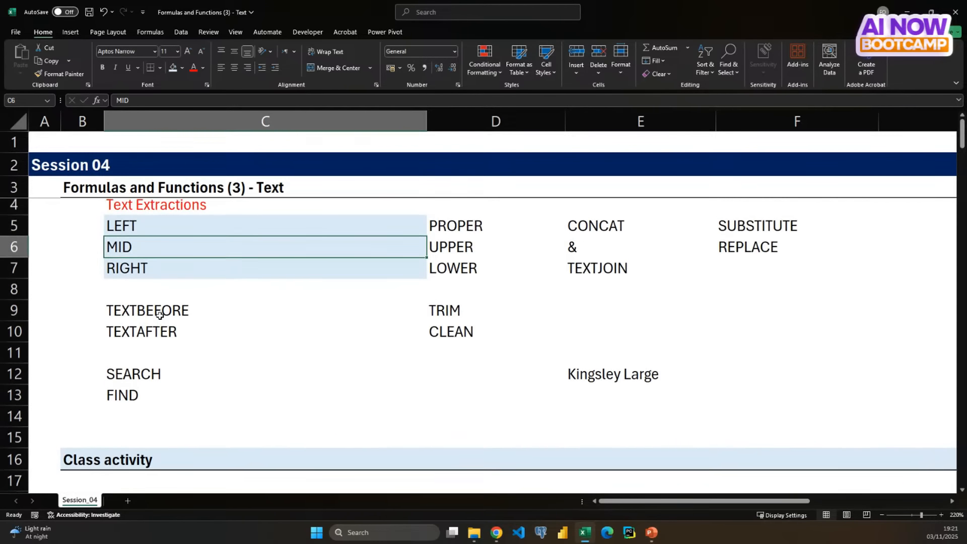
pyautogui.scroll(-1, 159, 316)
pyautogui.scroll(-1, 159, 316)
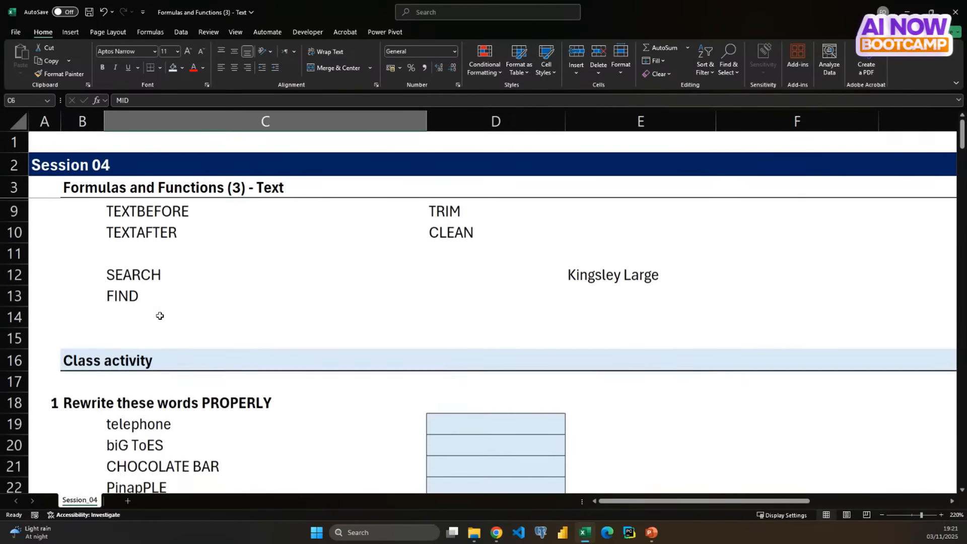
# - Fill the PROPER, UPPER and LOWER cells D5 to D7 with the lightest pink-purple theme color
pyautogui.scroll(2, 160, 316)
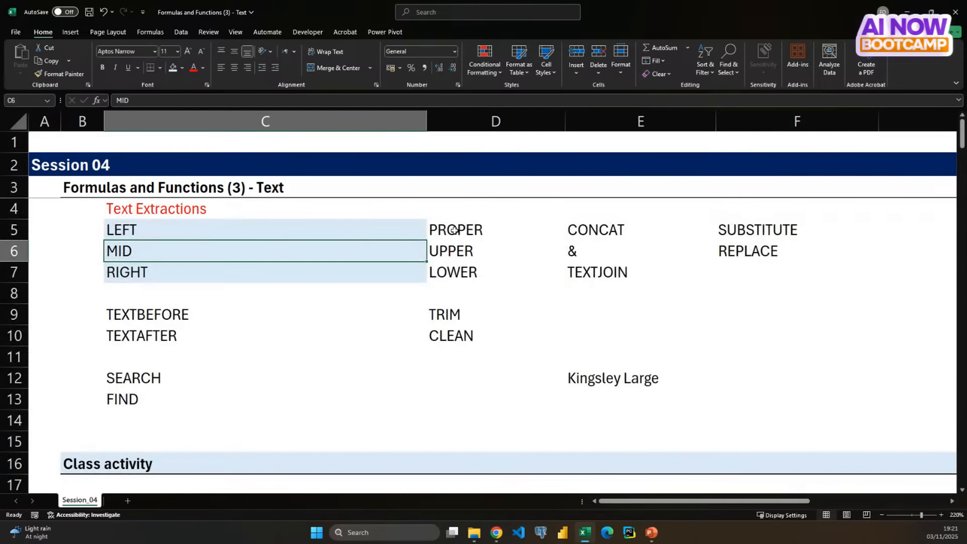
pyautogui.moveTo(455, 230); pyautogui.dragTo(457, 268)
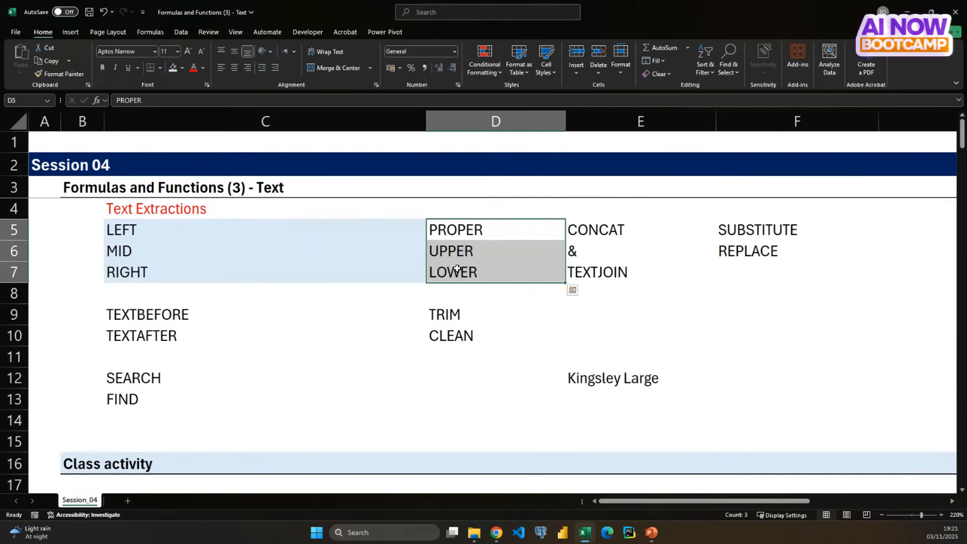
pyautogui.click(184, 68)
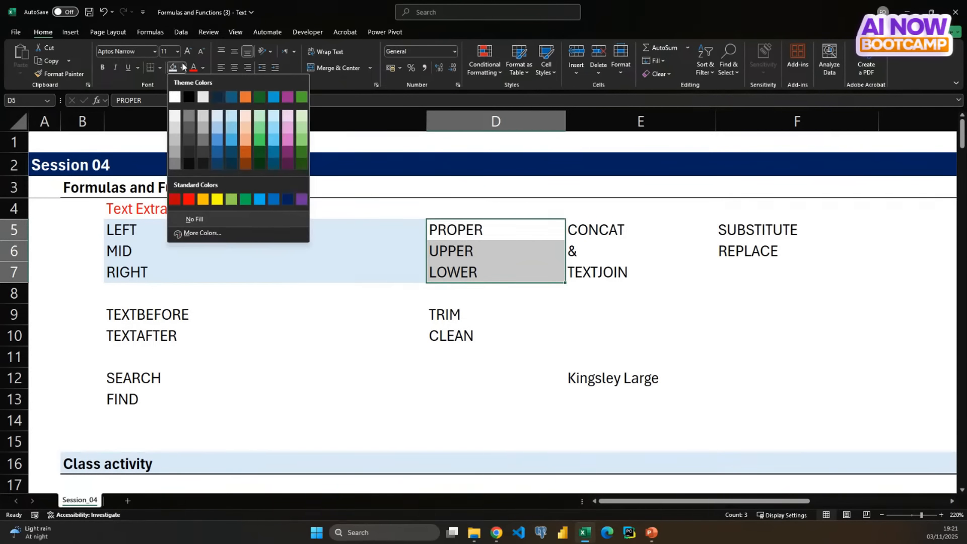
pyautogui.click(285, 116)
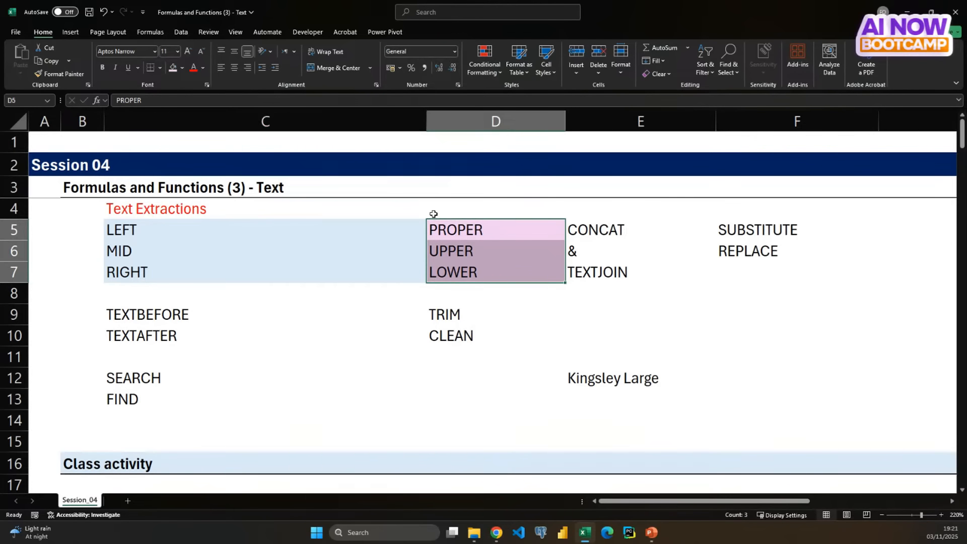
# - Enter the heading "Cases" in cell D4 above the PROPER, UPPER and LOWER entries
pyautogui.click(451, 228)
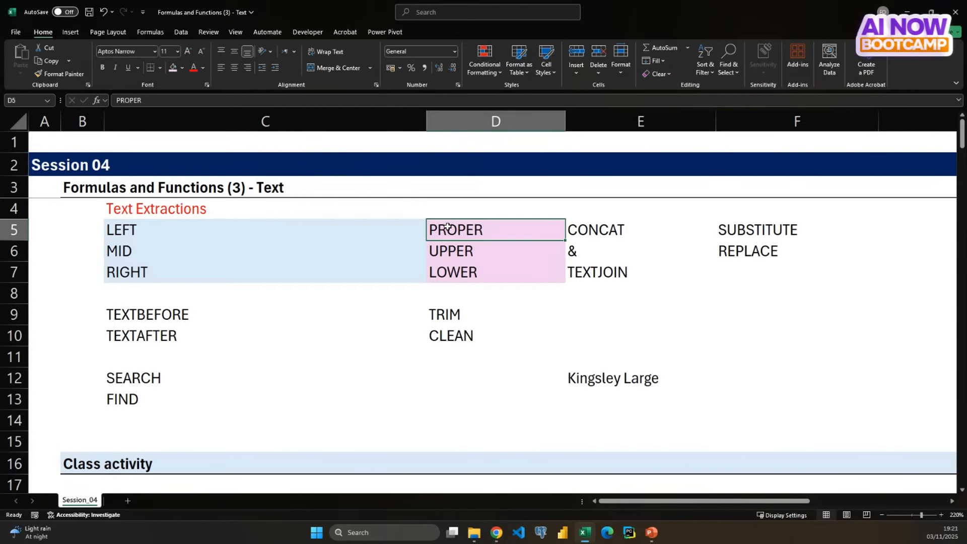
pyautogui.click(447, 252)
pyautogui.click(447, 271)
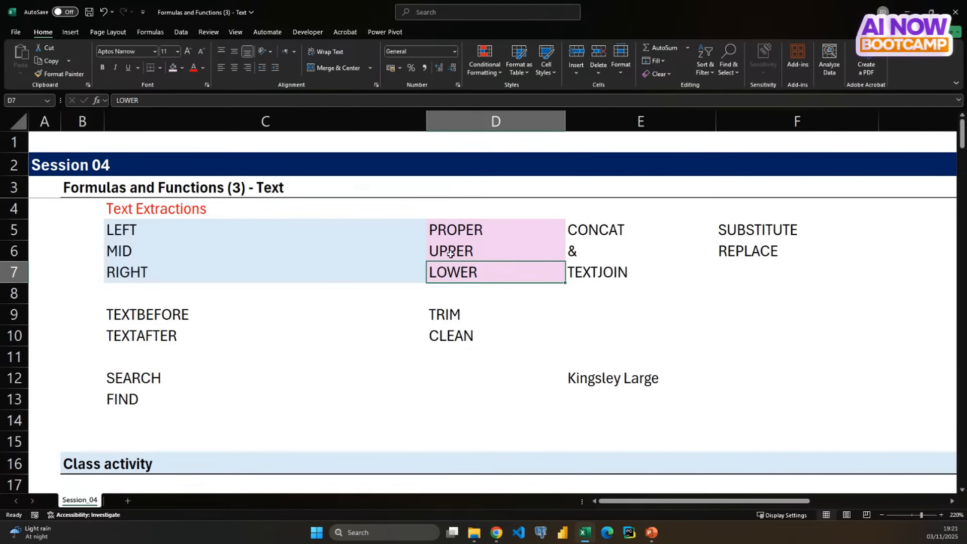
pyautogui.click(452, 210)
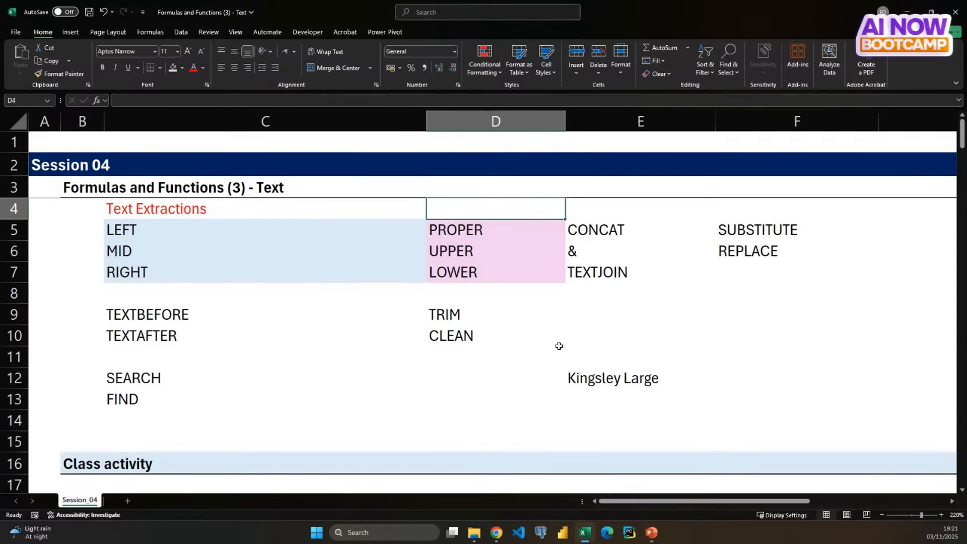
pyautogui.write('Cases')
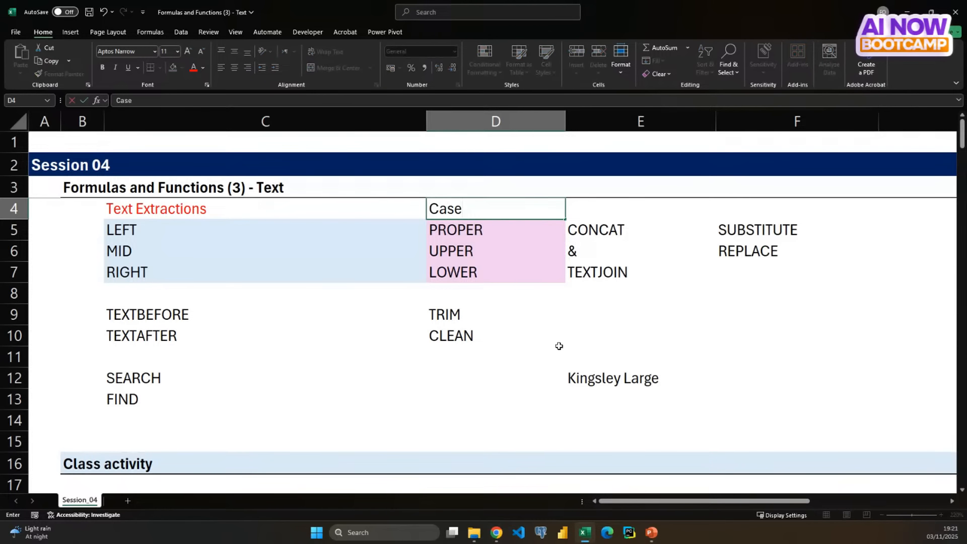
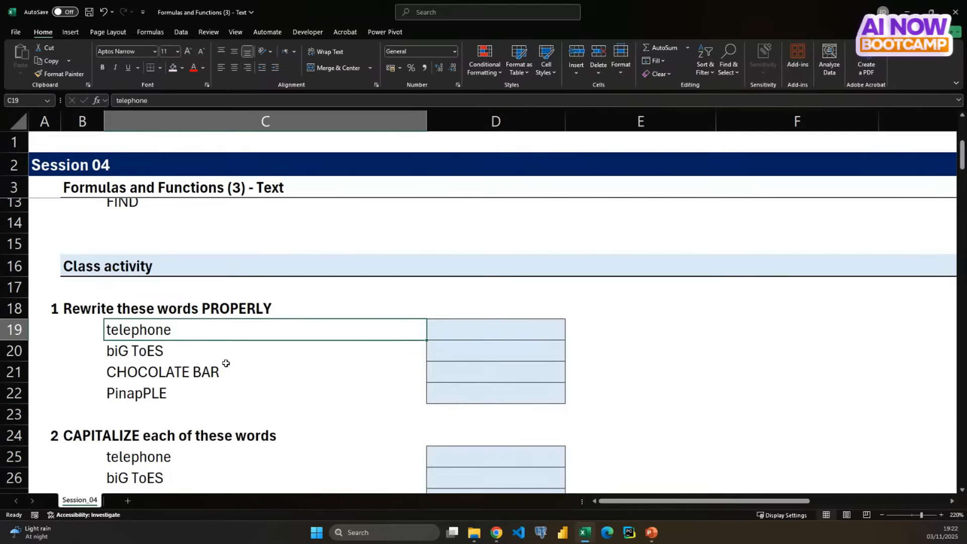
# - Correct the misspelled fruit name in C22 of the first exercise to "PineapPLE"
pyautogui.press('Down')
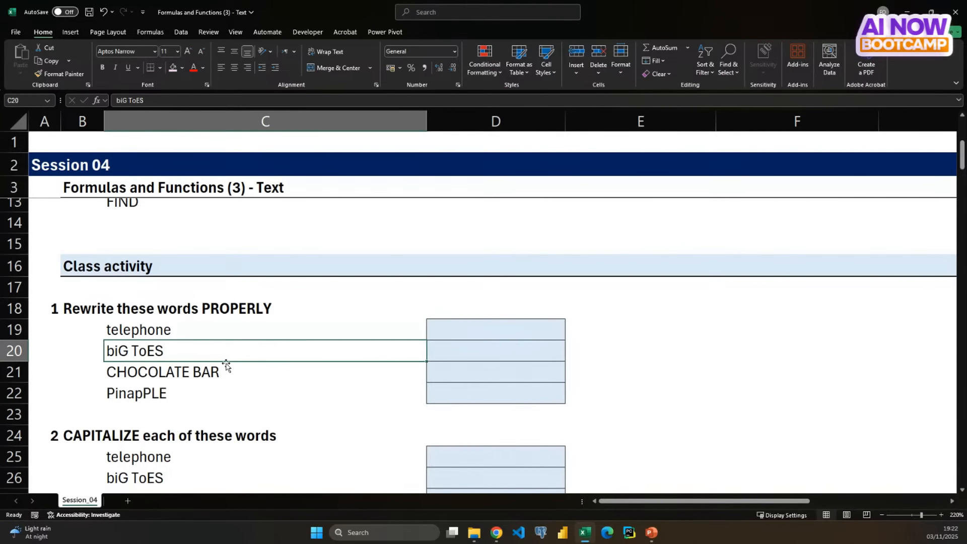
pyautogui.press('Down')
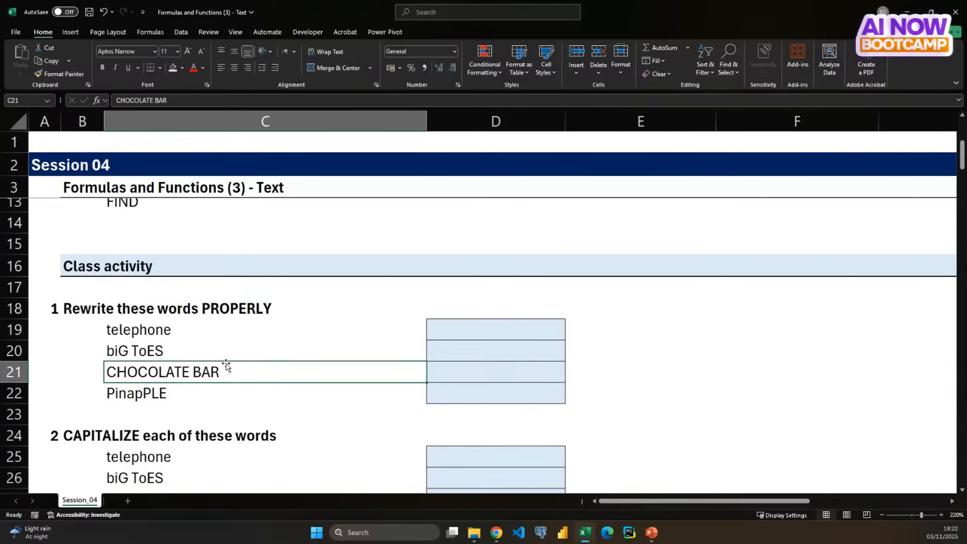
pyautogui.press('Down')
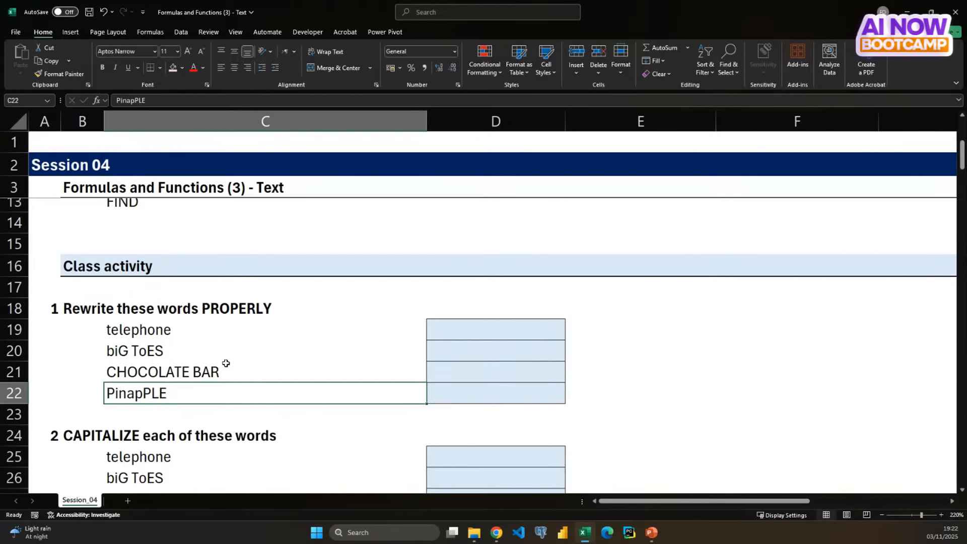
pyautogui.click(128, 100)
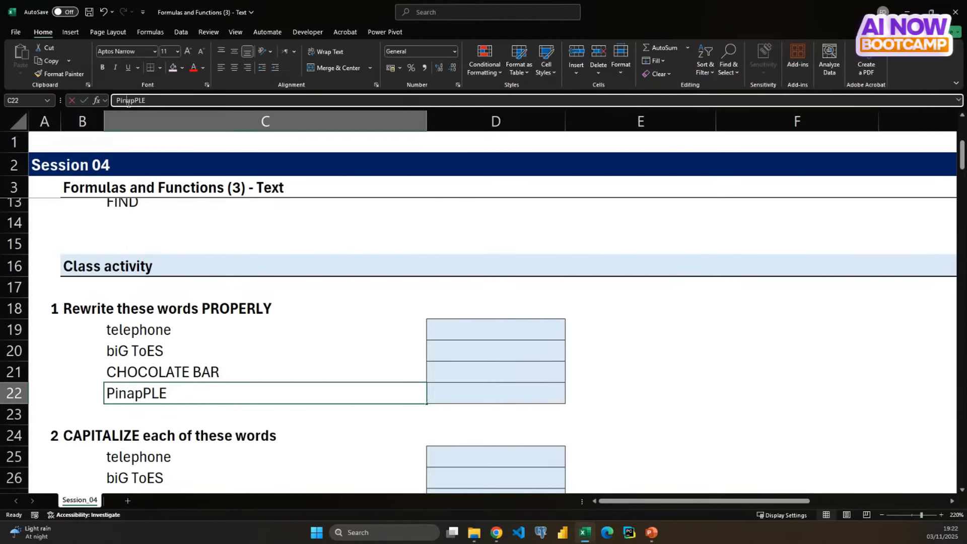
pyautogui.write('e')
pyautogui.press('Return')
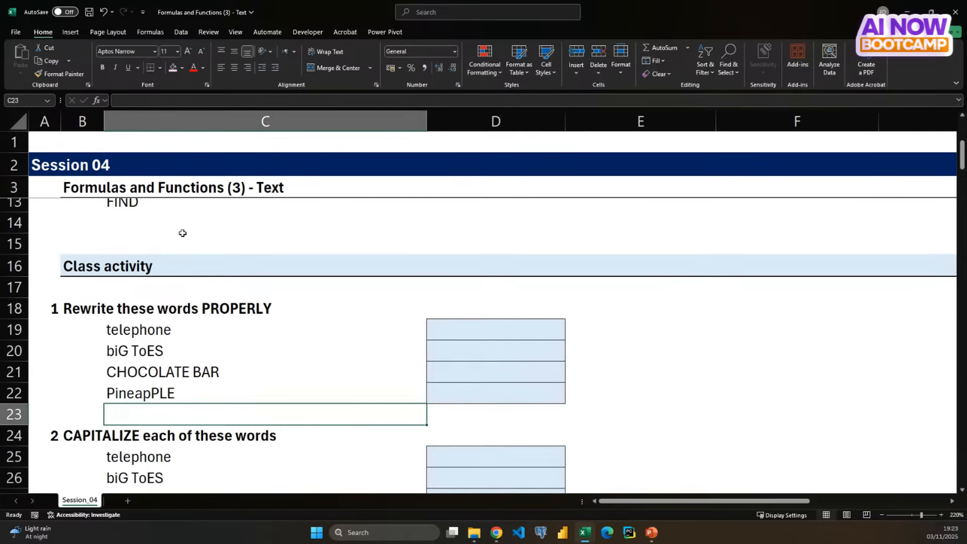
# - Enter the note "First Letter of the word will be in CAPITAL" in cell F19 beside the first exercise
pyautogui.click(159, 331)
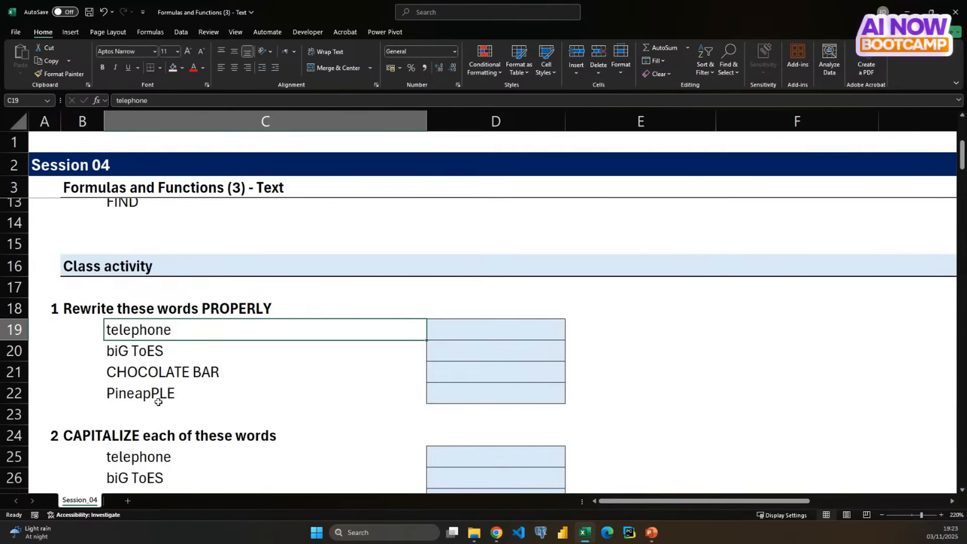
pyautogui.click(700, 333)
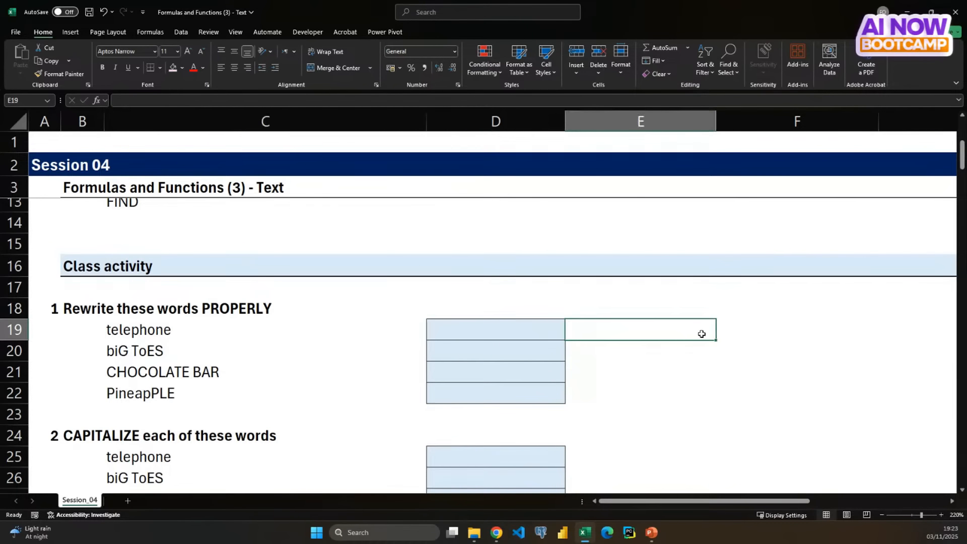
pyautogui.click(732, 328)
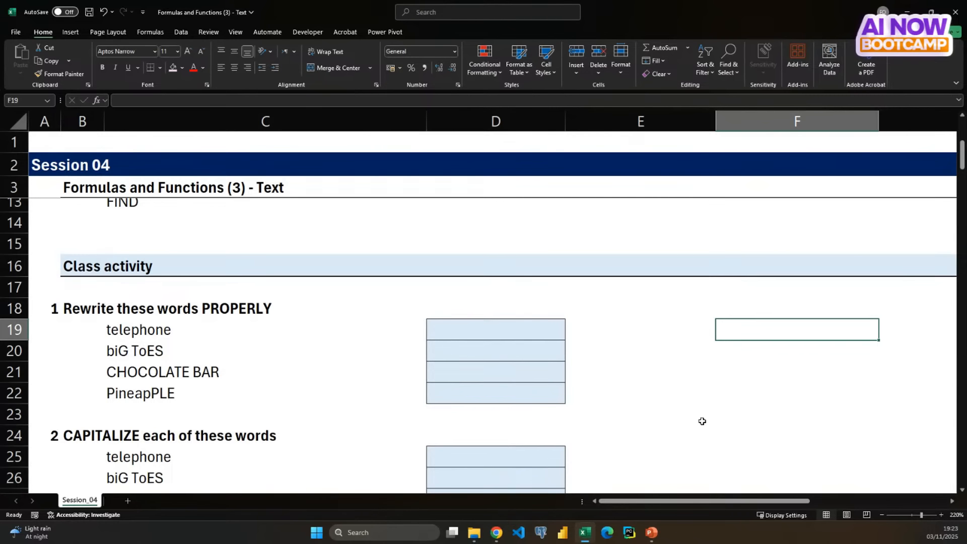
pyautogui.write('Fir')
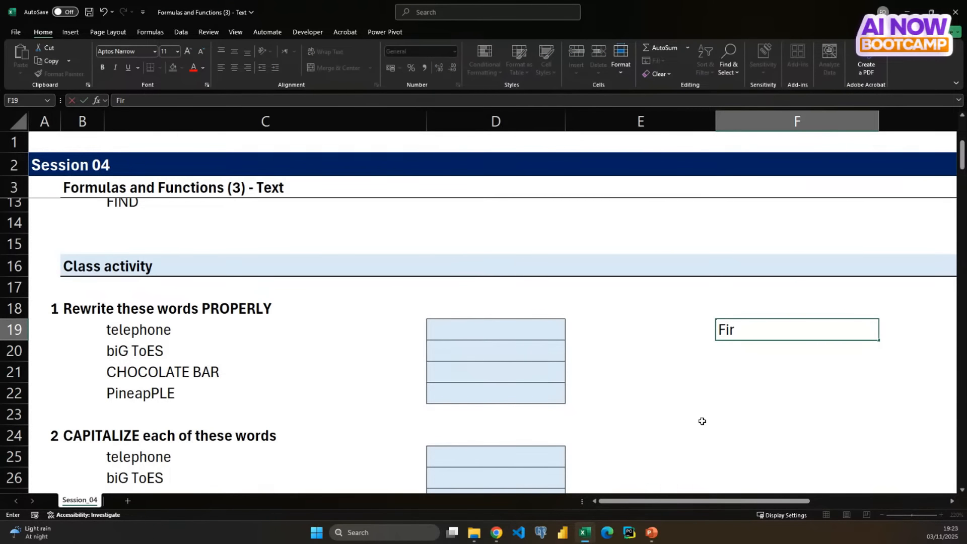
pyautogui.press('BackSpace')
pyautogui.write('rt')
pyautogui.press('BackSpace')
pyautogui.write('st Letter of')
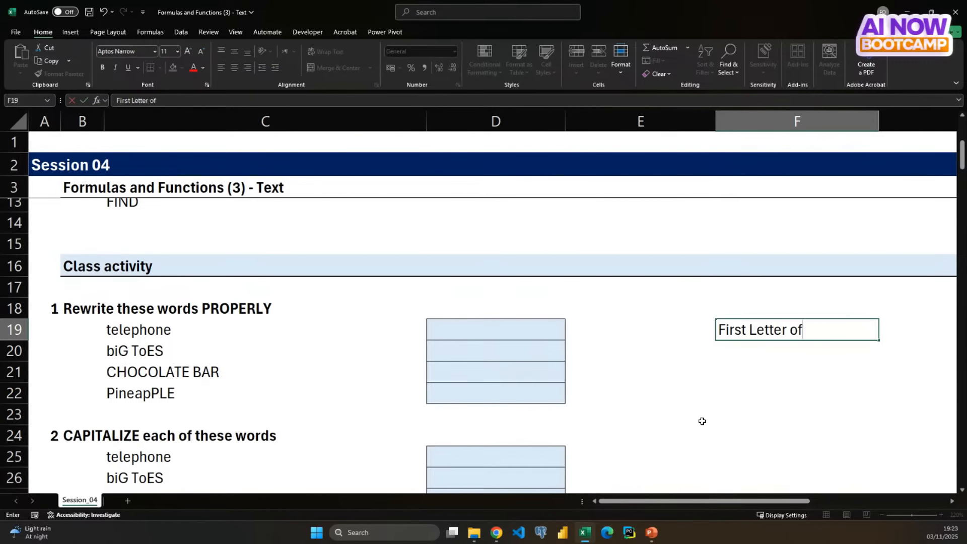
pyautogui.write(' the word wi')
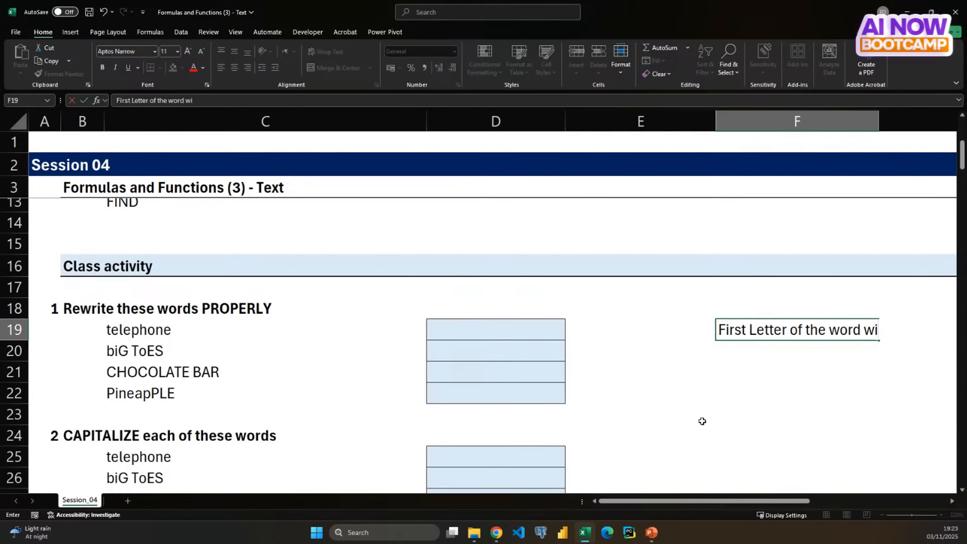
pyautogui.write('ll be in CAPIT')
pyautogui.press('Return')
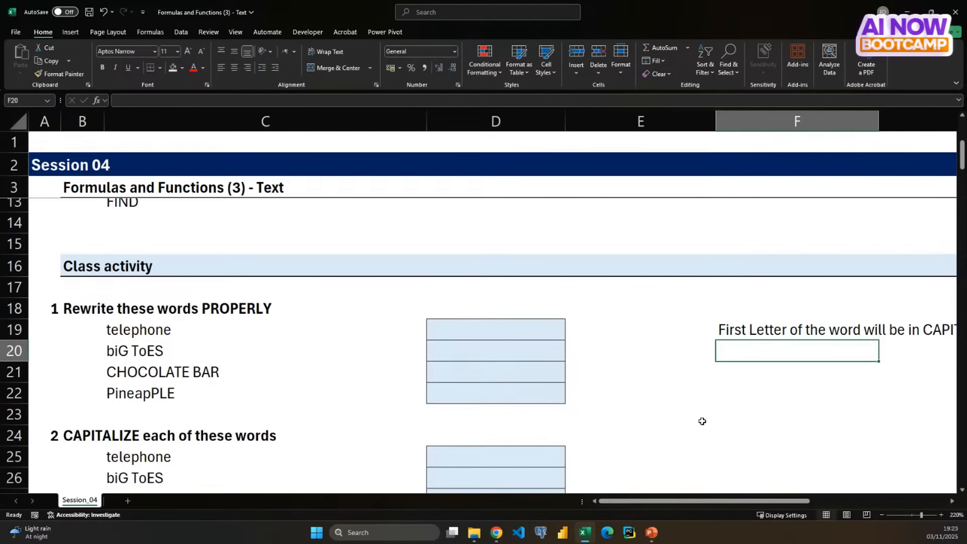
# - Enter a PROPER formula in D19 that converts the word in C19
pyautogui.hscroll(2, 735, 431)
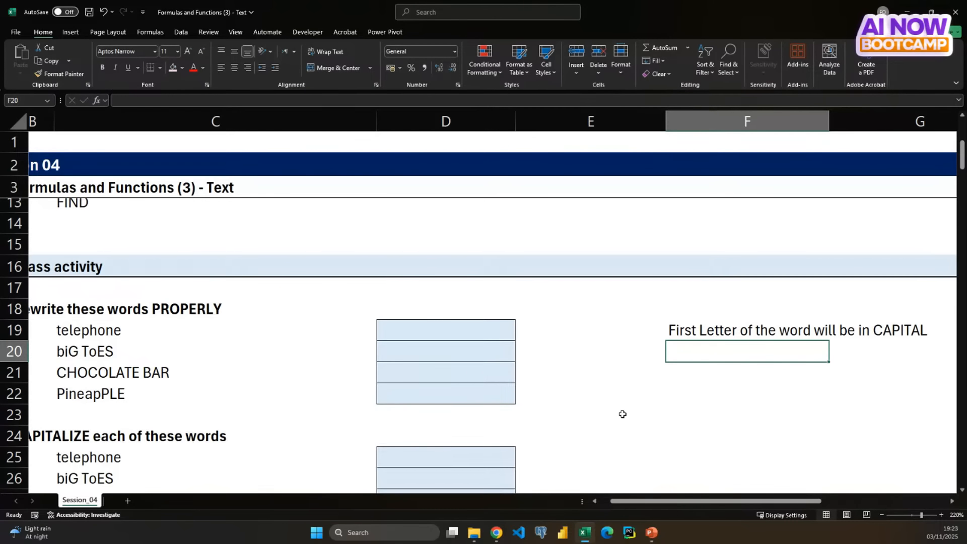
pyautogui.click(420, 330)
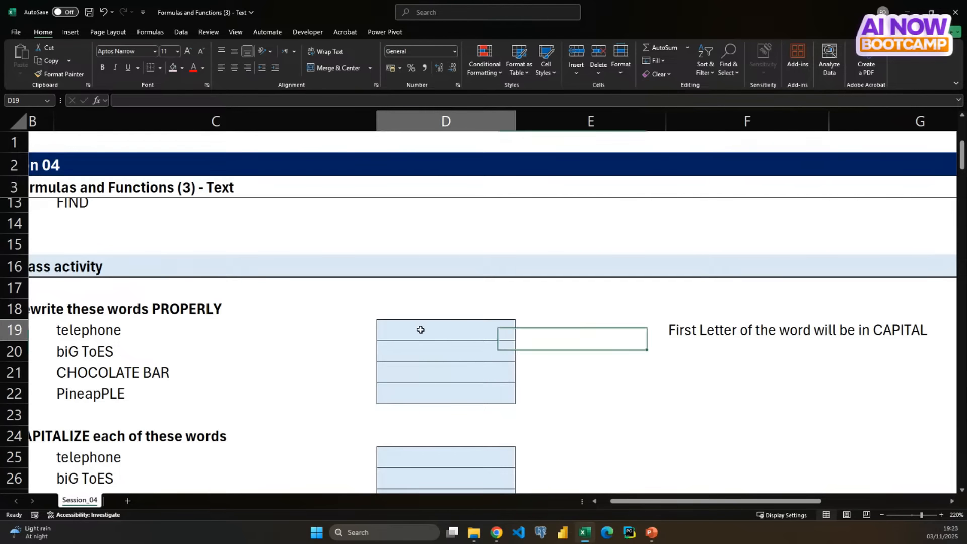
pyautogui.write('=')
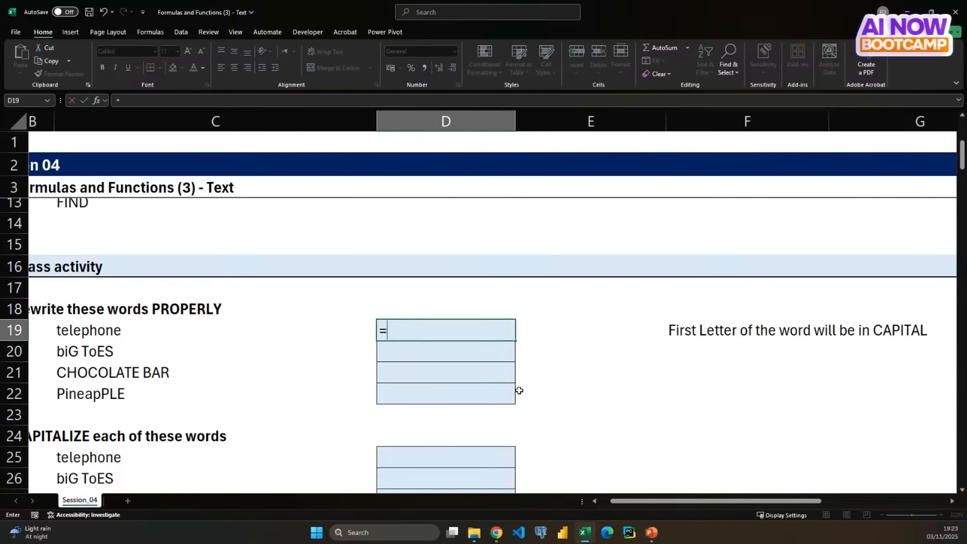
pyautogui.write('pro')
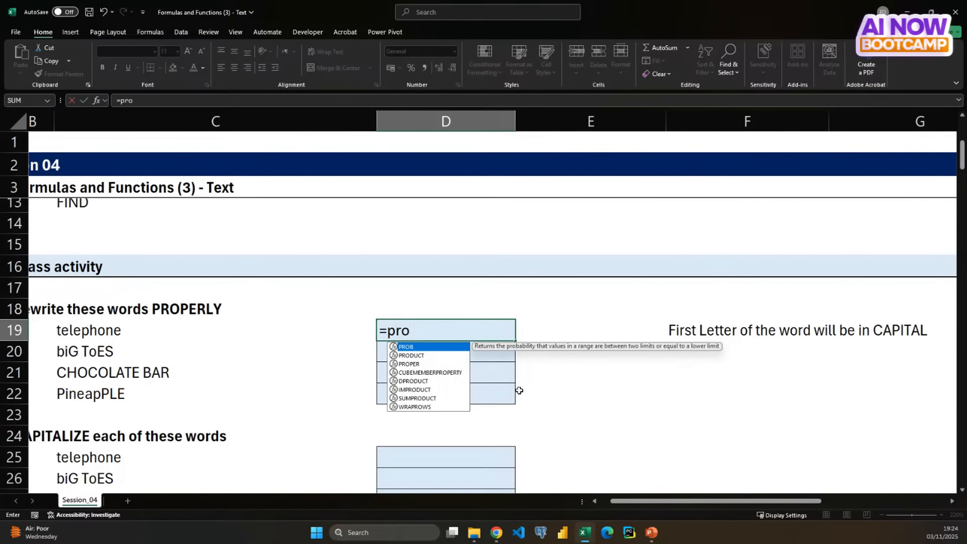
pyautogui.write('pe')
pyautogui.press('Tab')
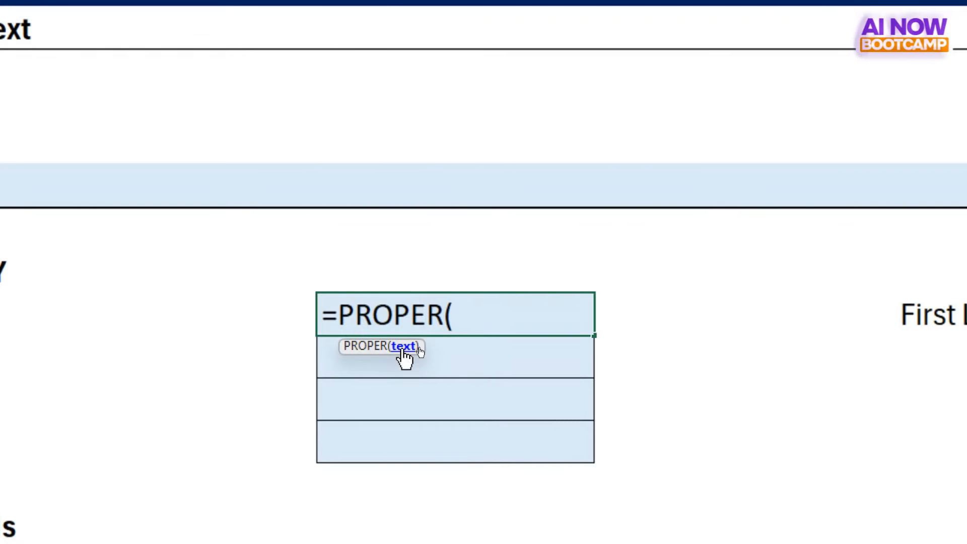
pyautogui.click(121, 318)
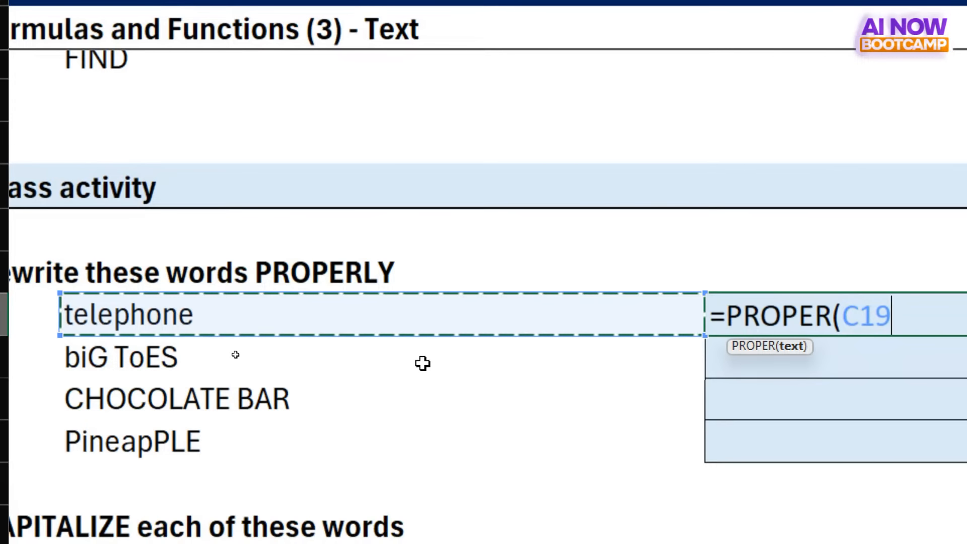
pyautogui.press('Return')
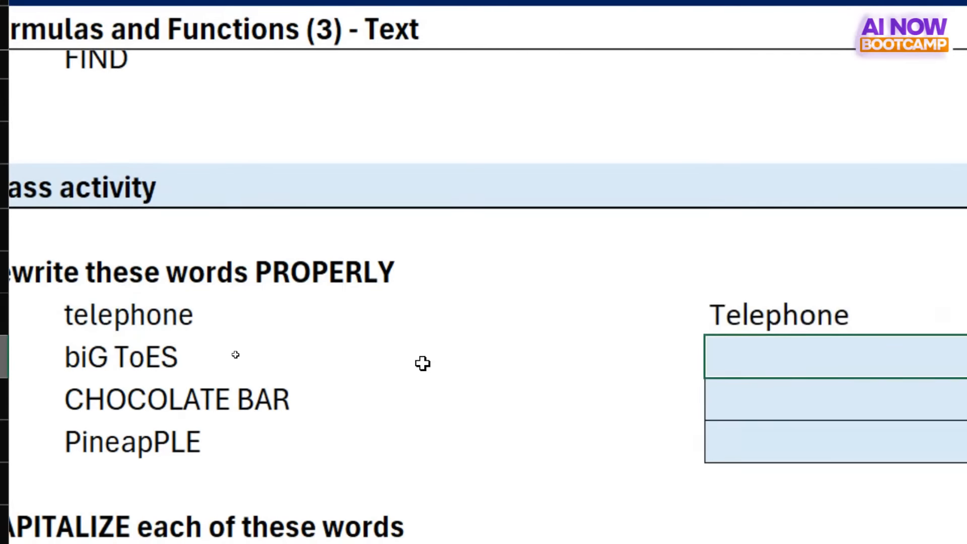
# - Fill the PROPER formula from D19 down through D22 for the remaining words
pyautogui.click(847, 313)
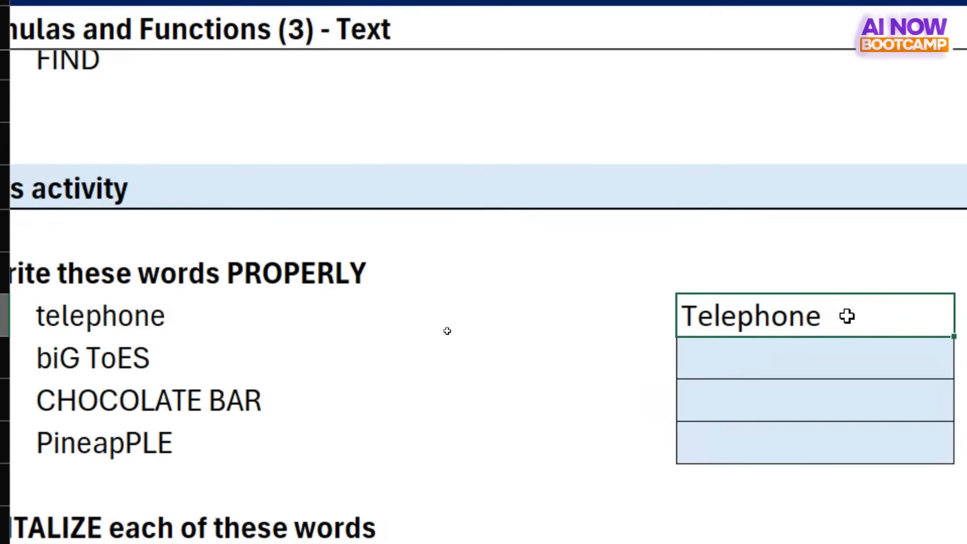
pyautogui.hotkey('shift', 'Down')
pyautogui.hotkey('shift', 'Down')
pyautogui.hotkey('shift', 'Down')
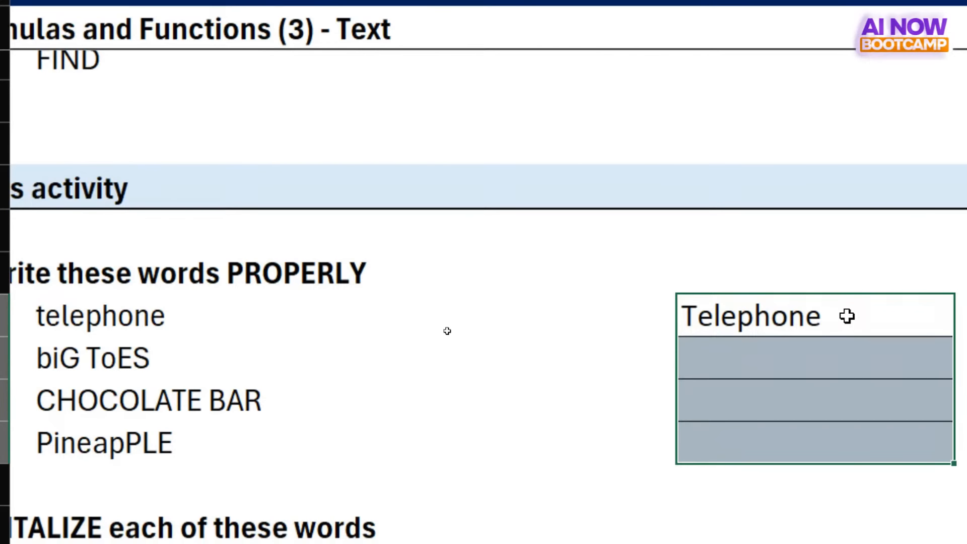
pyautogui.hotkey('ctrl', 'd')
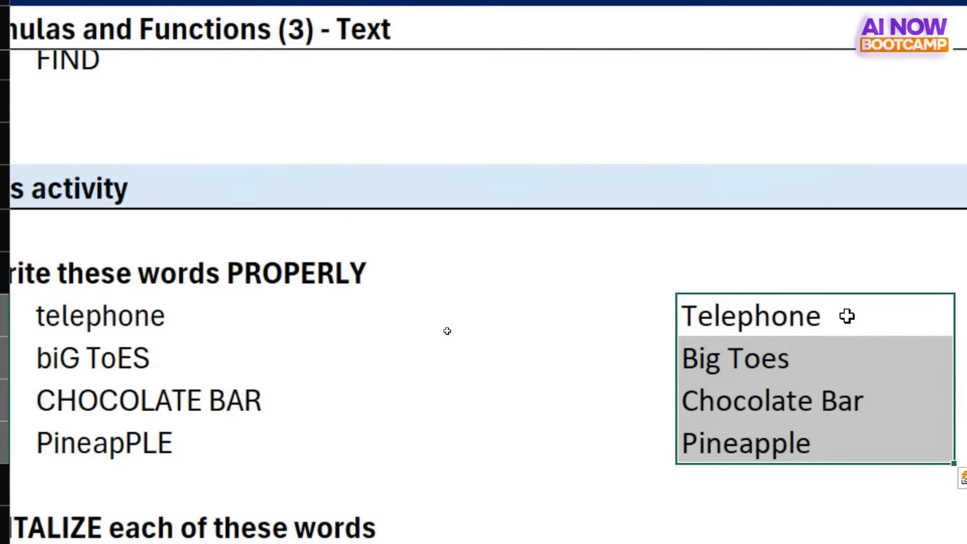
# - Enter the shortcut note "ctrl D" in cell D17 above the first exercise's answers
pyautogui.click(754, 225)
pyautogui.write('ctr')
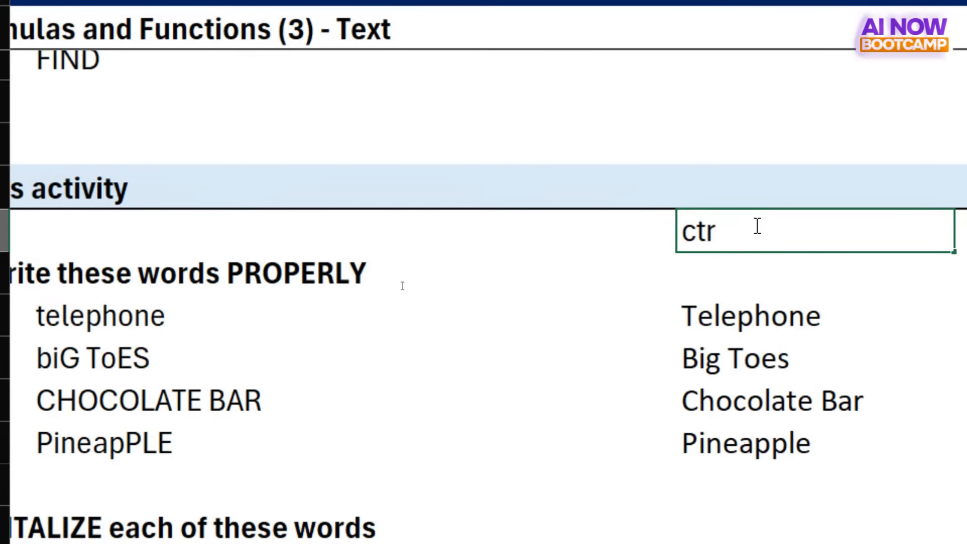
pyautogui.write('l D')
pyautogui.press('Return')
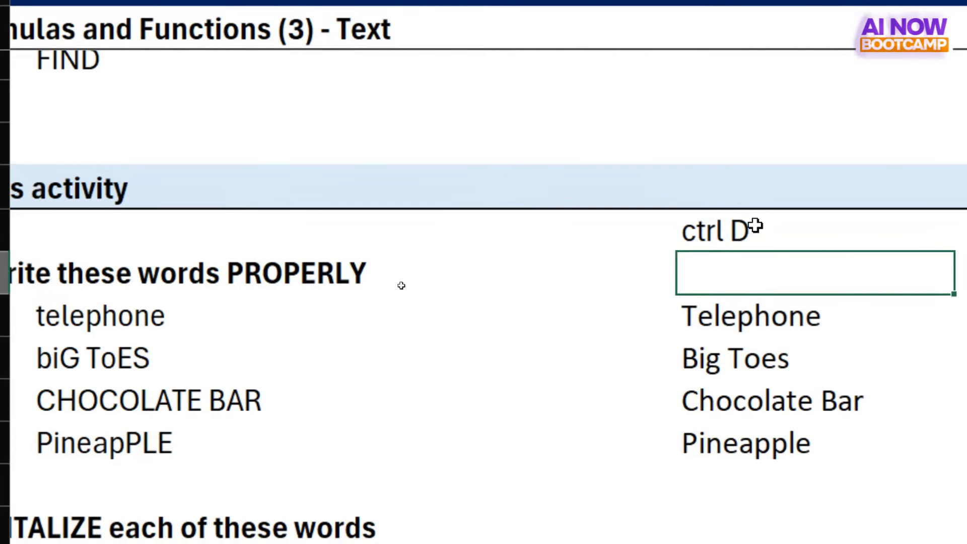
# - Extend the selection from the FIND cell two rows down, shrink it back, and extend it two columns across to E13
pyautogui.click(653, 69)
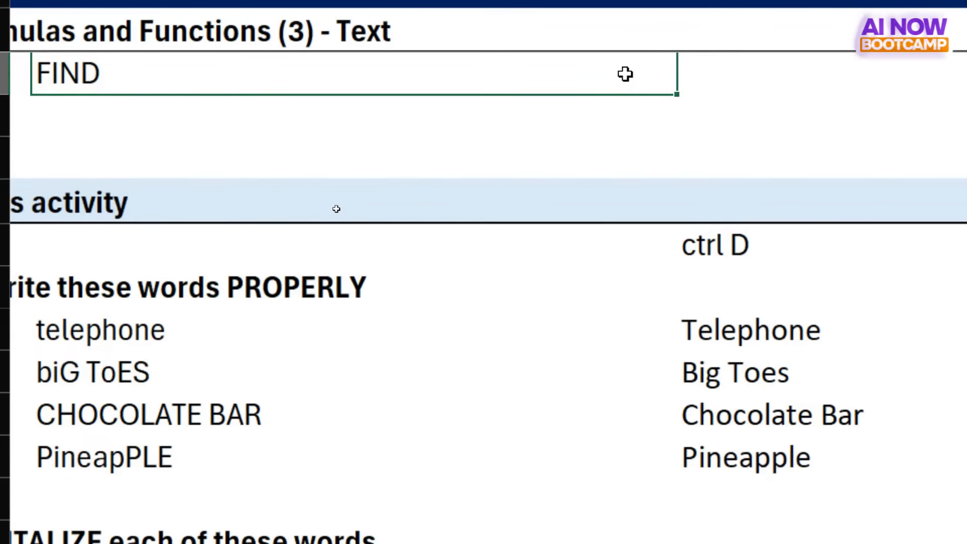
pyautogui.hotkey('shift', 'Down')
pyautogui.hotkey('shift', 'Down')
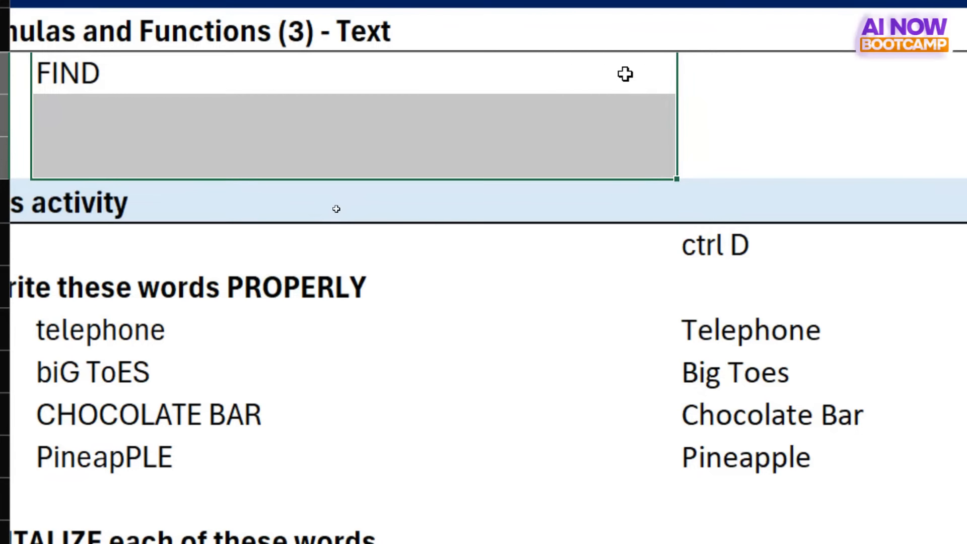
pyautogui.scroll(1, 625, 74)
pyautogui.hotkey('shift', 'Up')
pyautogui.hotkey('shift', 'Up')
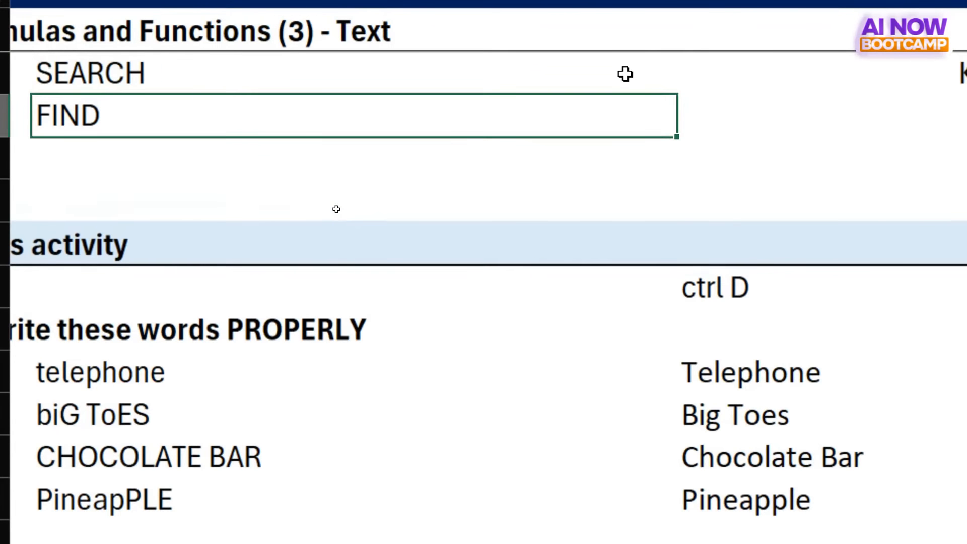
pyautogui.hotkey('shift', 'Right')
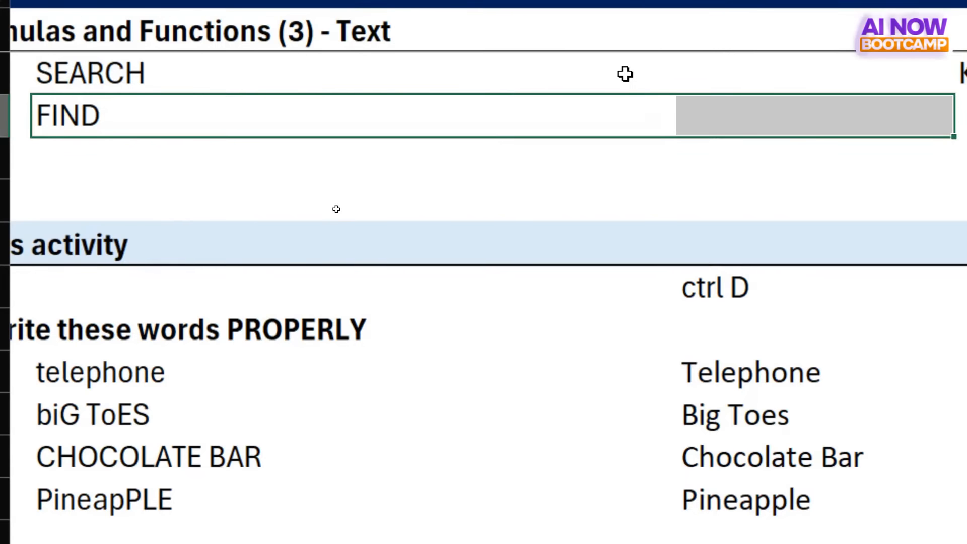
pyautogui.hotkey('shift', 'Right')
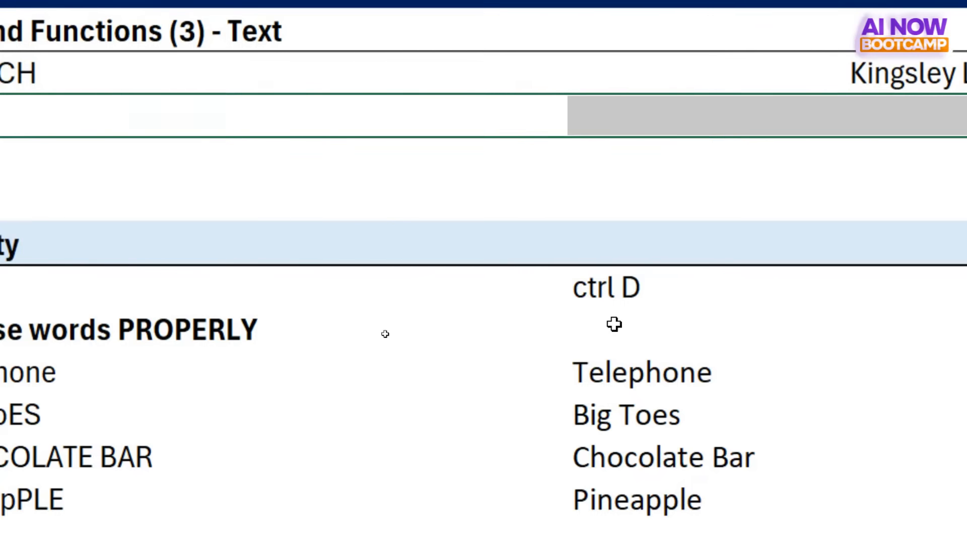
# - Compare the original words with their PROPER results in rows 20 to 22, and view the CAPITALIZE and LOWER exercises
pyautogui.scroll(-2, 619, 442)
pyautogui.hscroll(-2, 619, 442)
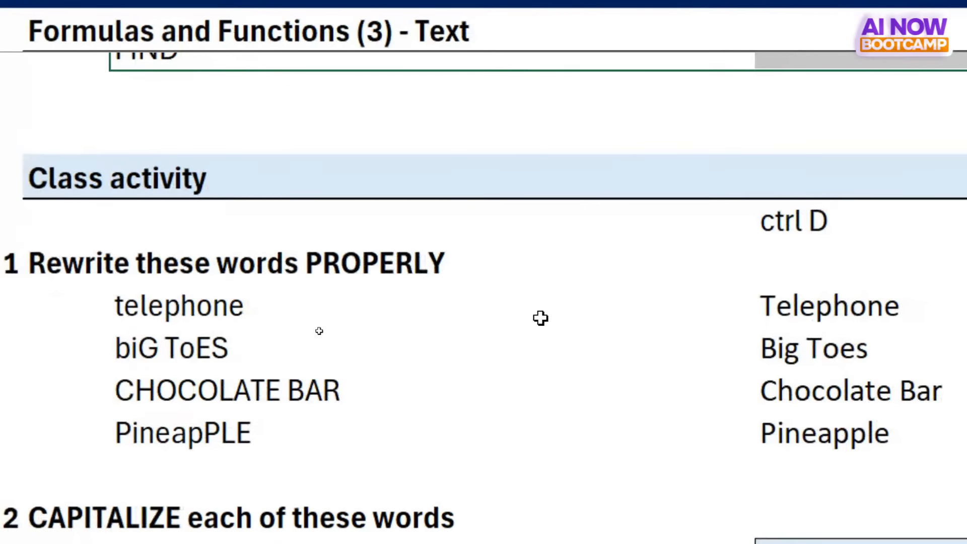
pyautogui.click(161, 336)
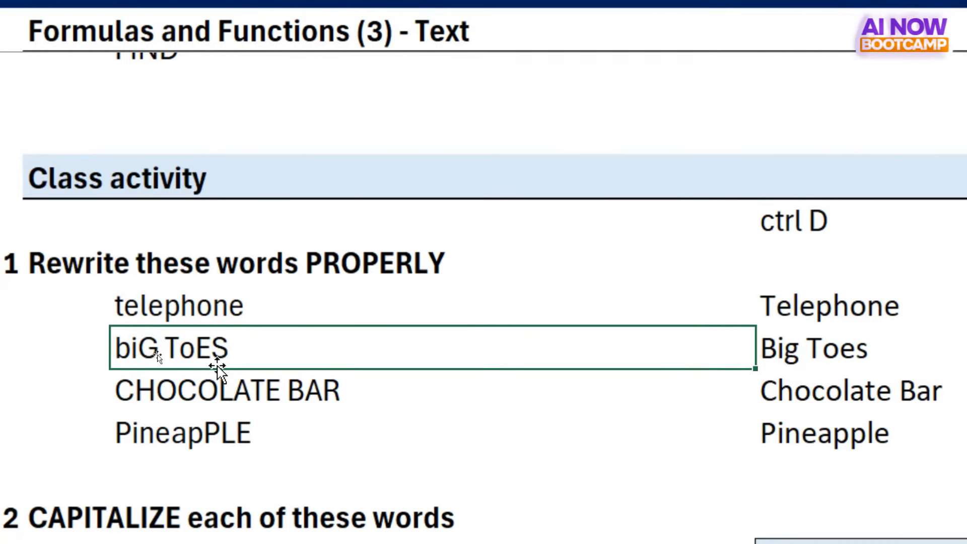
pyautogui.click(787, 352)
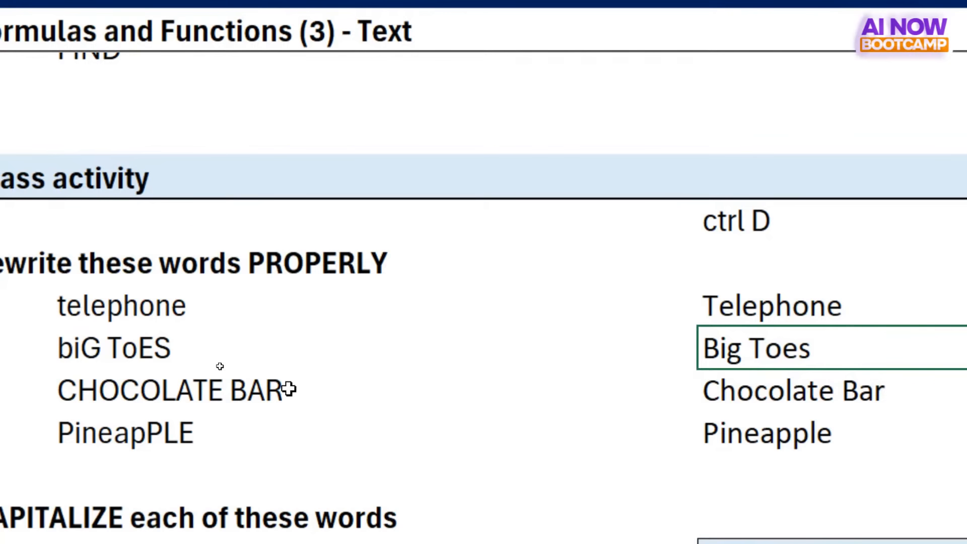
pyautogui.click(258, 395)
pyautogui.click(790, 390)
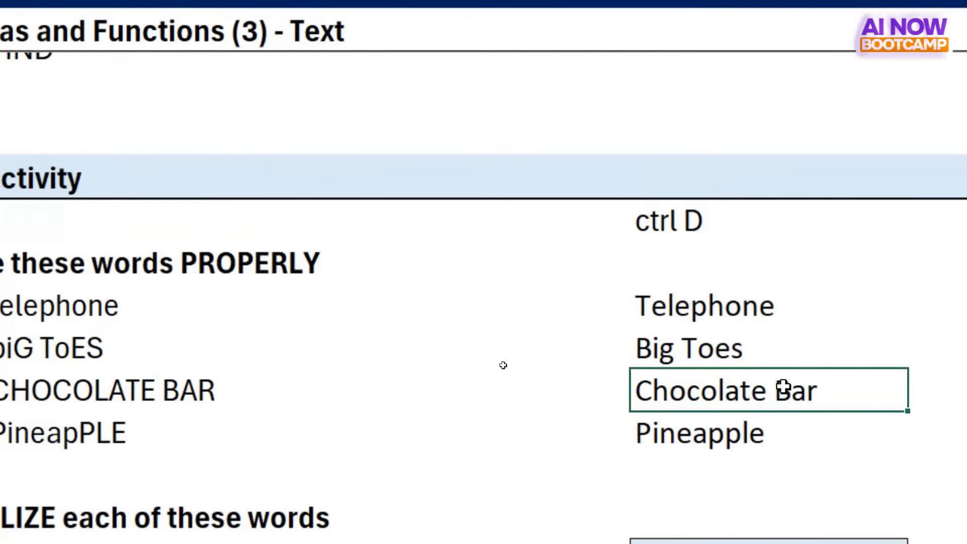
pyautogui.click(697, 432)
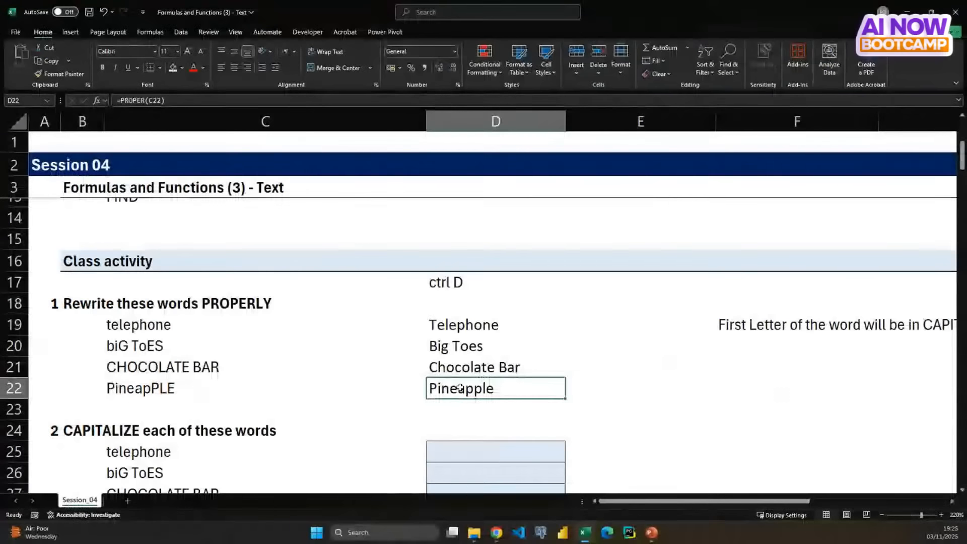
pyautogui.scroll(-3, 243, 413)
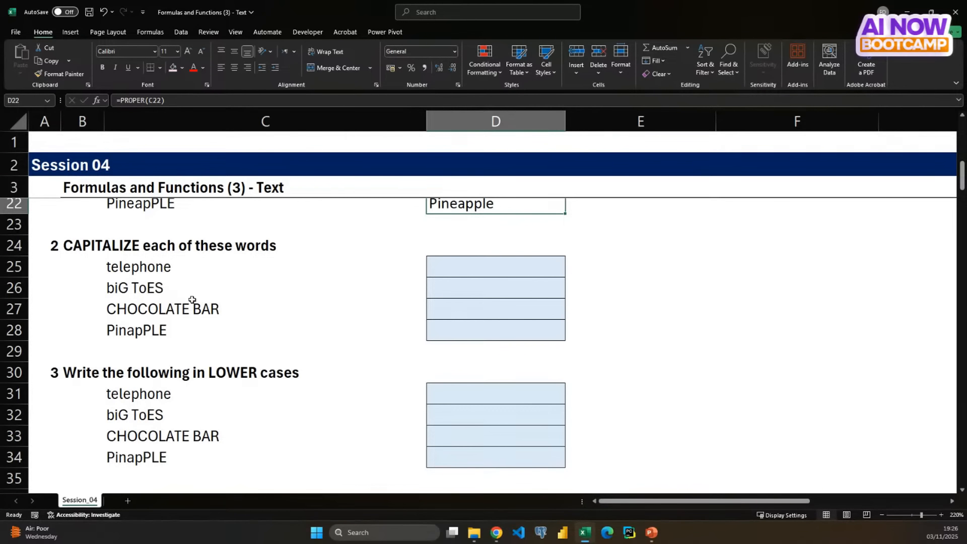
# - Enter the sample answer TELEPHONE in E25 beside the first CAPITALIZE word, and clear it again
pyautogui.click(108, 247)
pyautogui.click(78, 244)
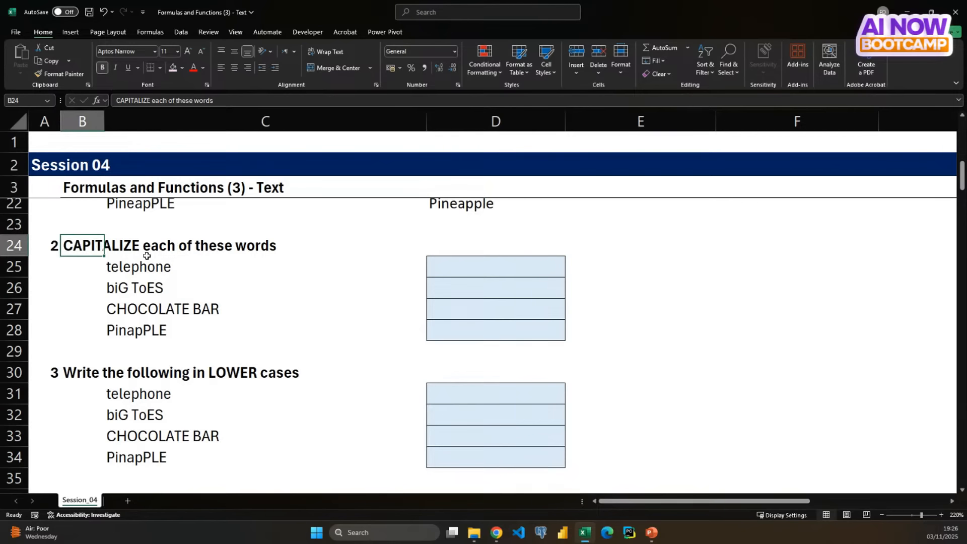
pyautogui.click(153, 271)
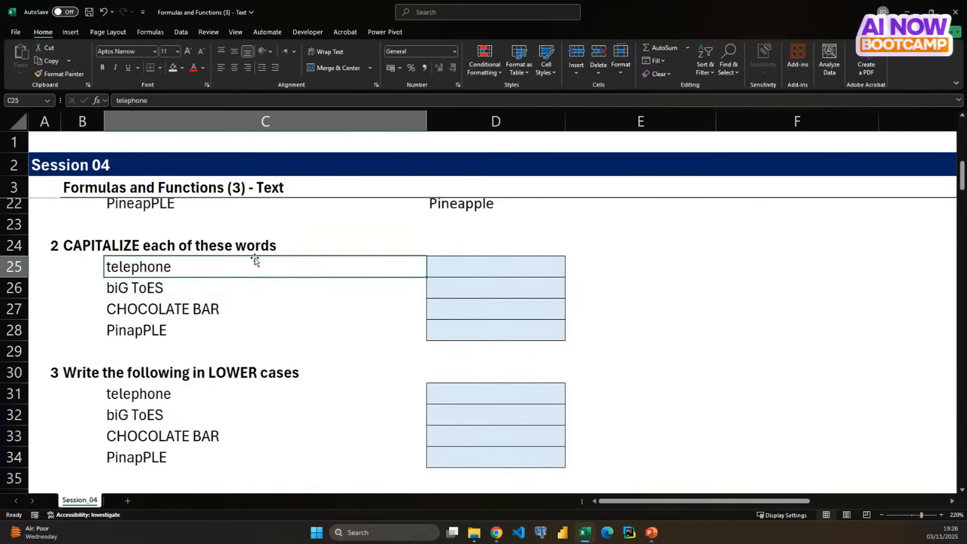
pyautogui.click(670, 264)
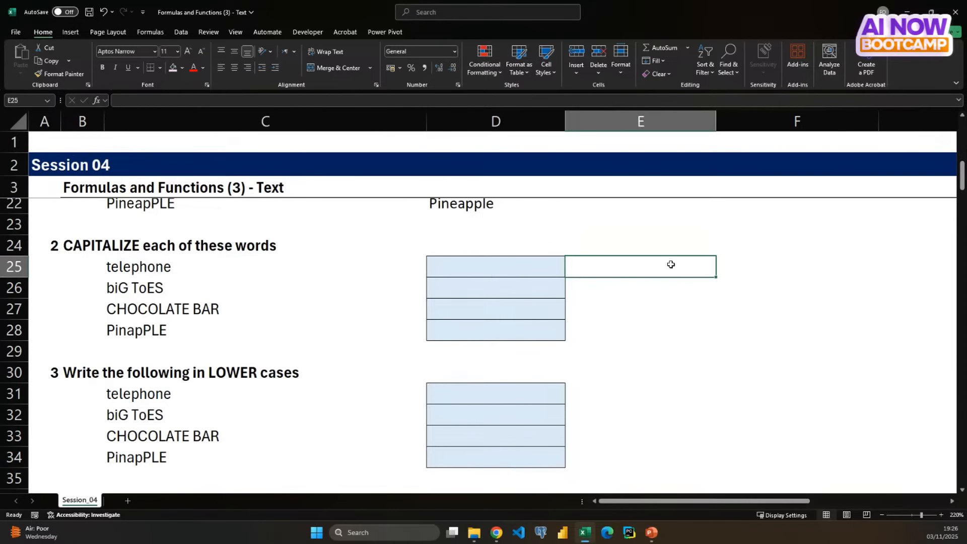
pyautogui.write('TELEPHONE')
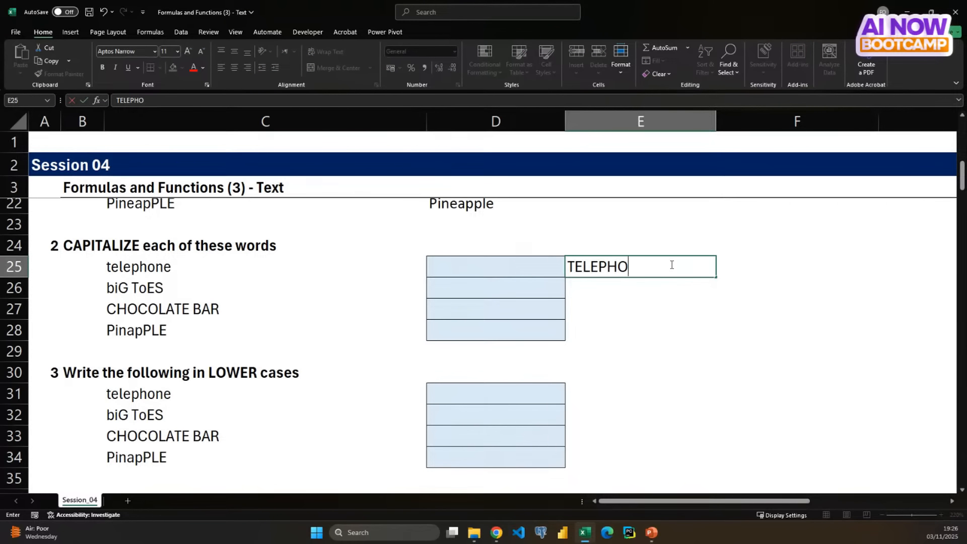
pyautogui.click(650, 268)
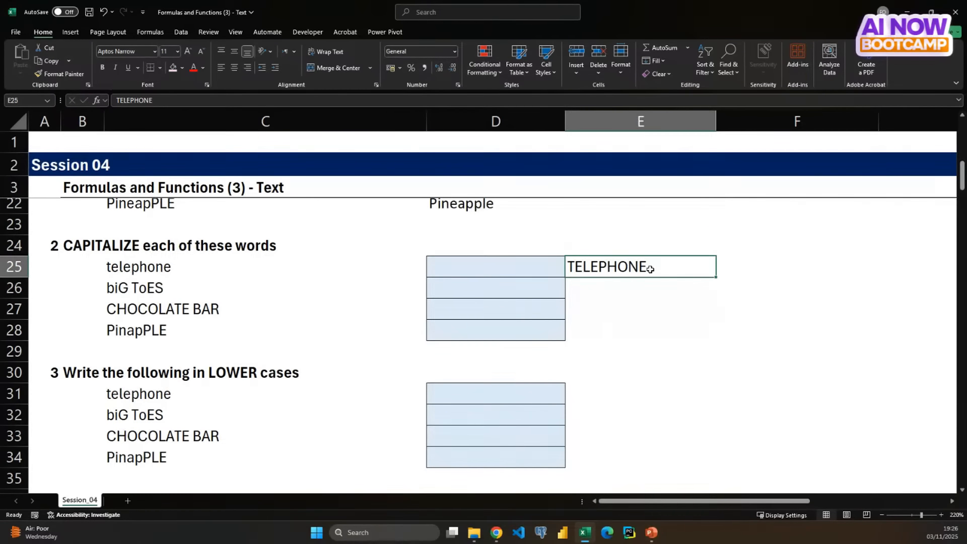
pyautogui.press('Delete')
# - Capitalize the word in C25 by entering an UPPER formula that references it in D25, and select that result cell
pyautogui.scroll(7, 650, 269)
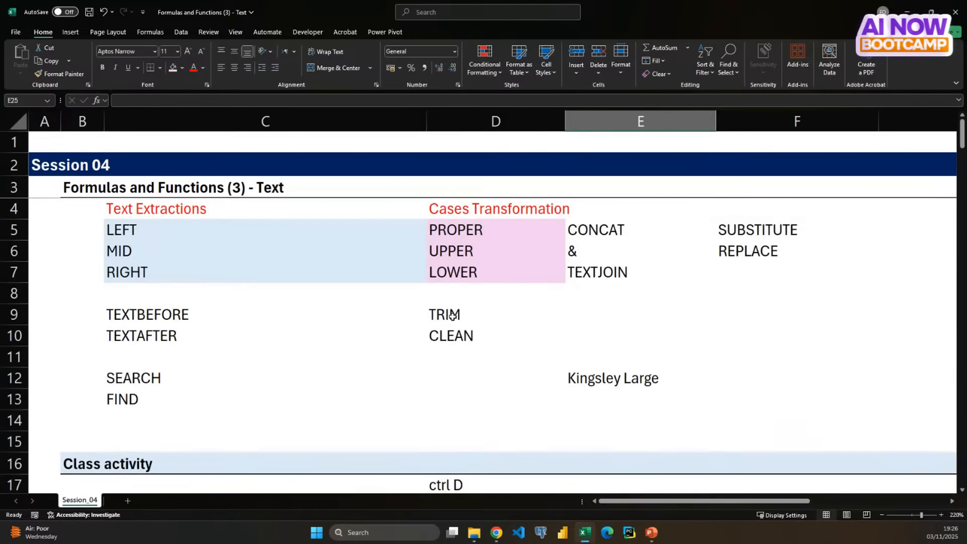
pyautogui.click(468, 251)
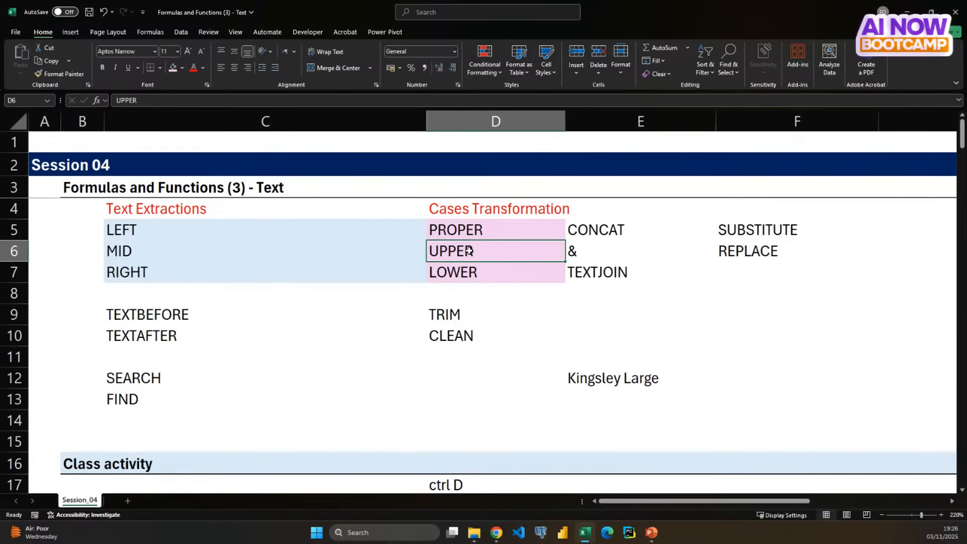
pyautogui.scroll(-5, 469, 250)
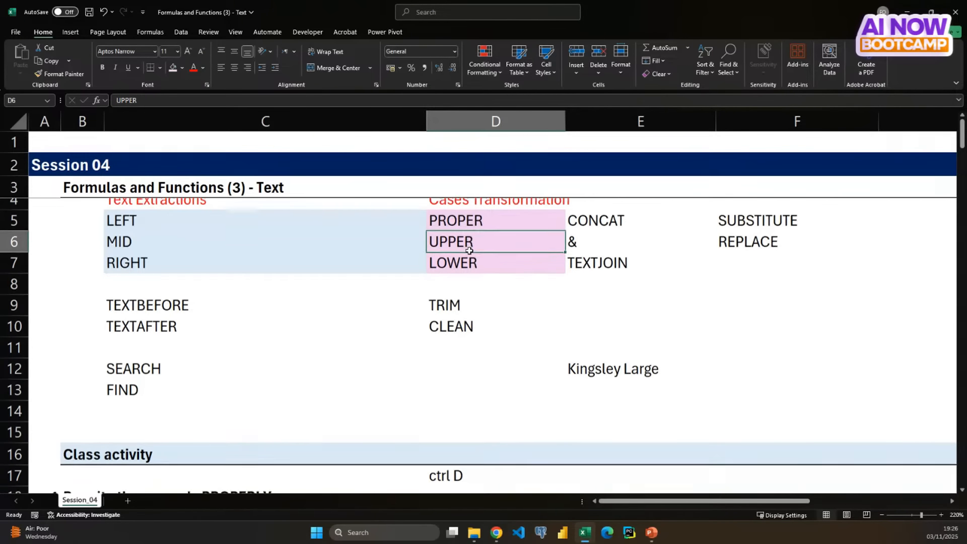
pyautogui.scroll(-1, 468, 251)
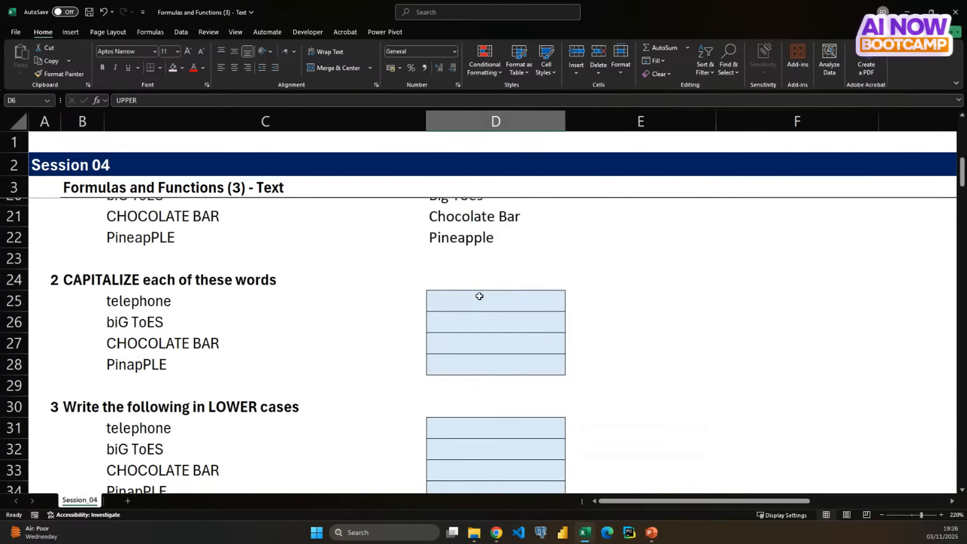
pyautogui.click(479, 300)
pyautogui.write('=')
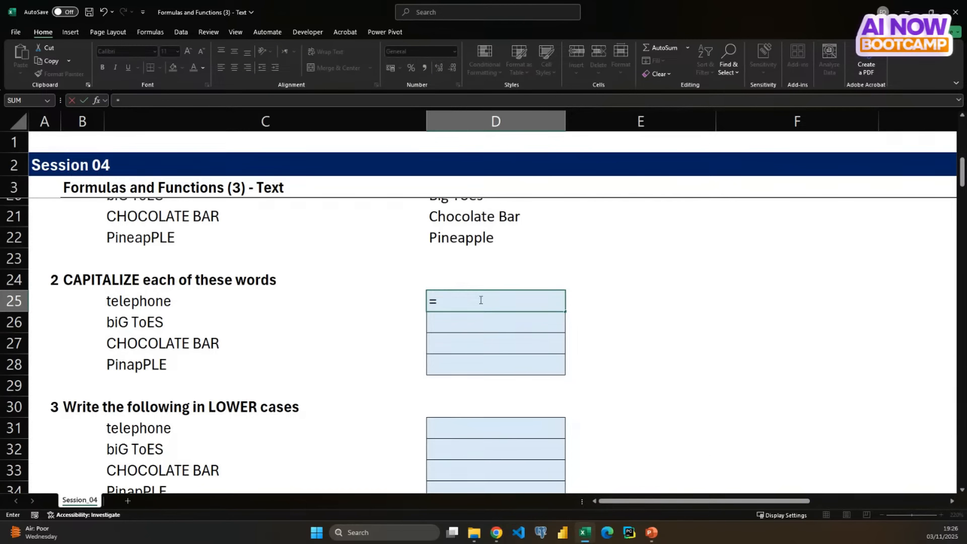
pyautogui.write('upper')
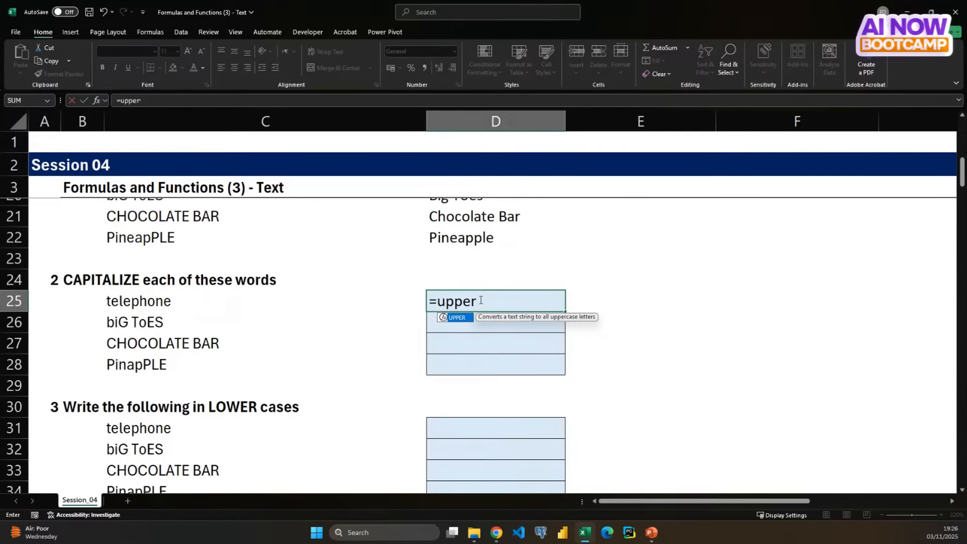
pyautogui.press('Tab')
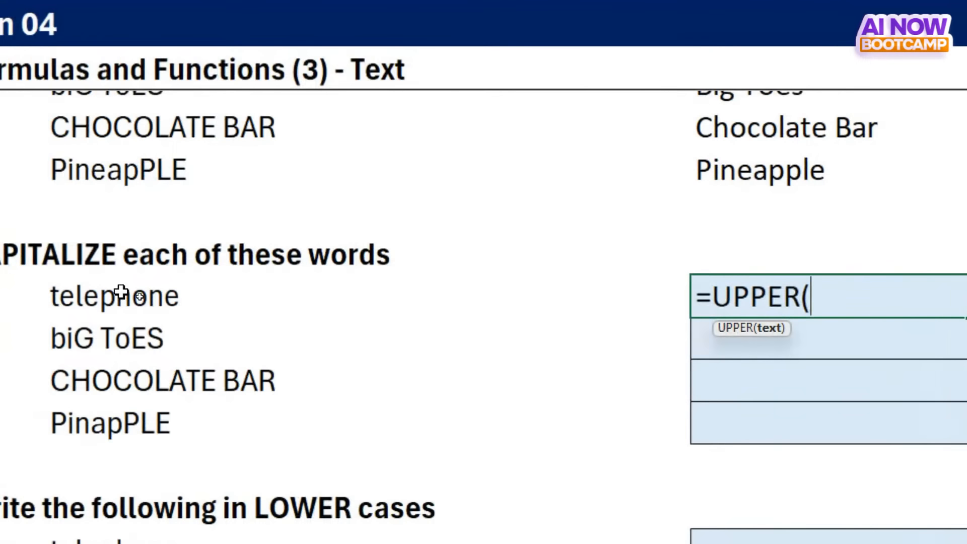
pyautogui.click(110, 297)
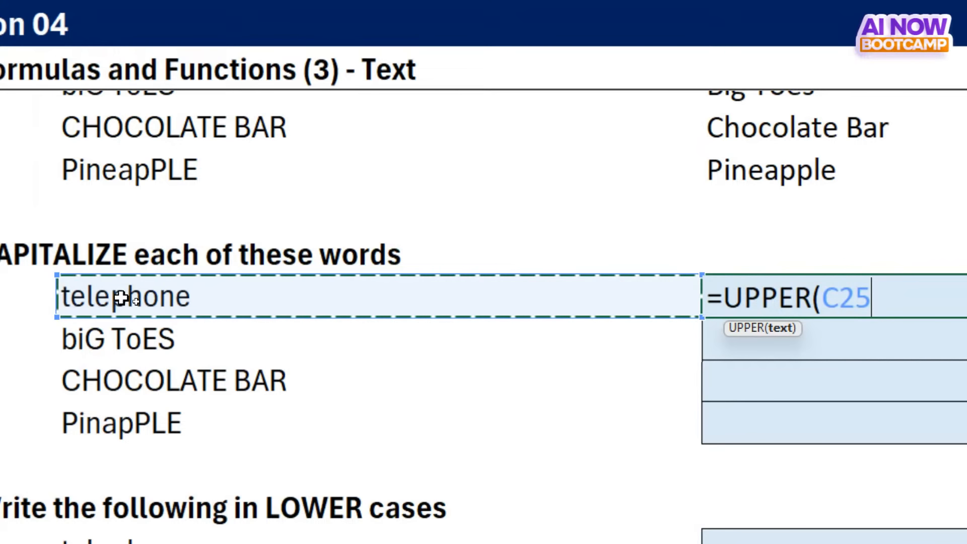
pyautogui.press('Return')
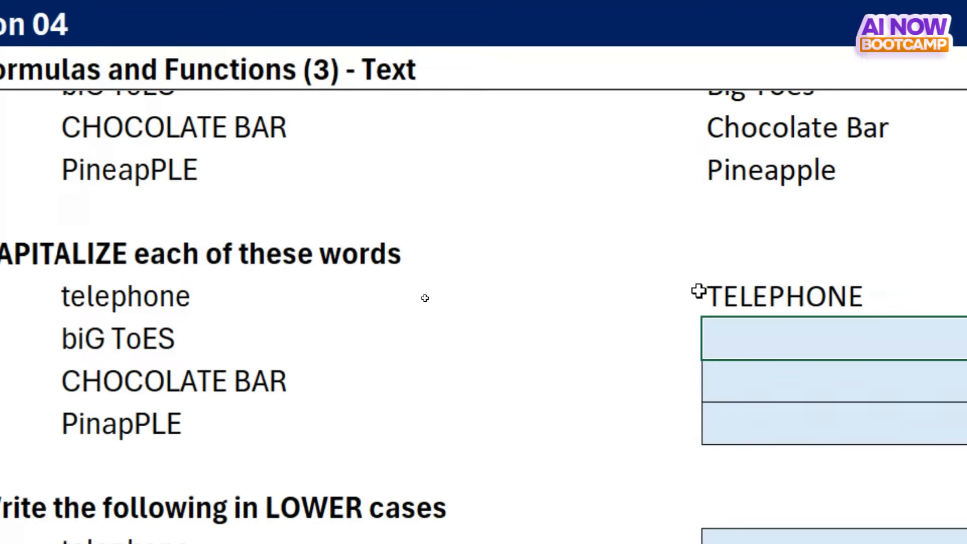
pyautogui.click(765, 304)
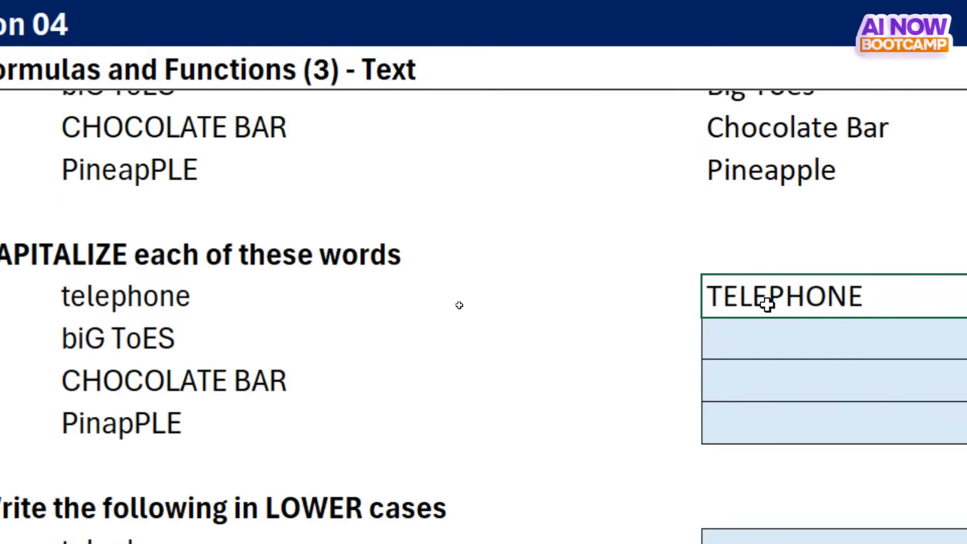
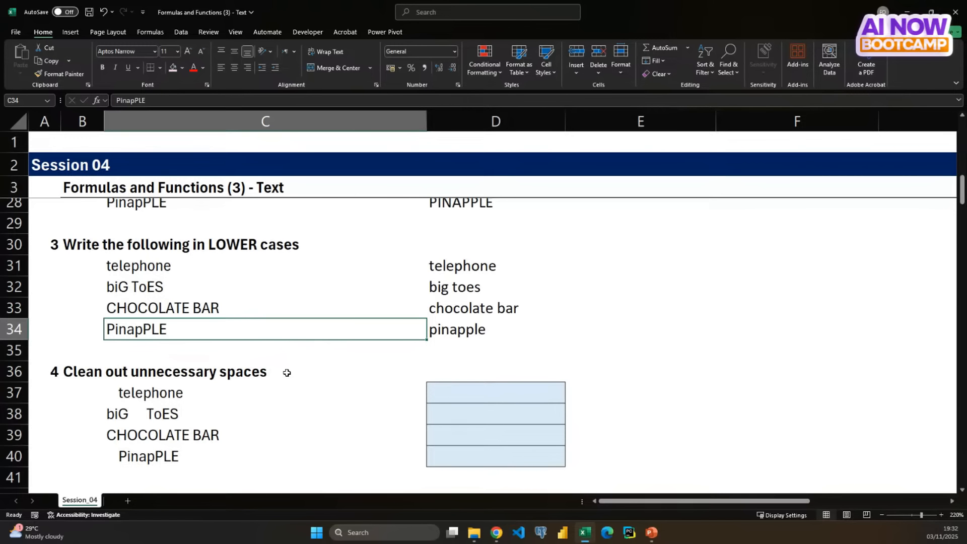
# - Examine the exercise 4 words in C37 to C40 for unnecessary leading and inner spaces
pyautogui.scroll(-2, 318, 404)
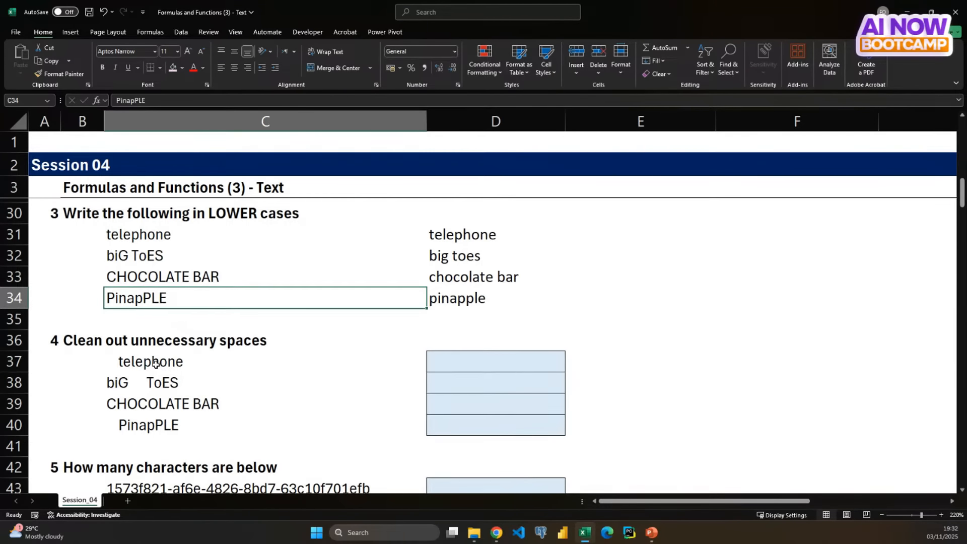
pyautogui.click(66, 339)
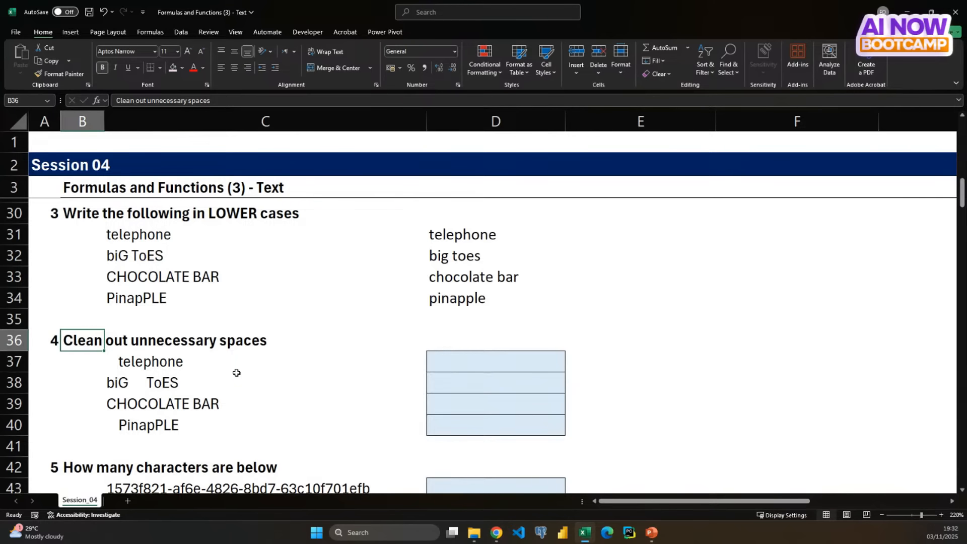
pyautogui.click(128, 362)
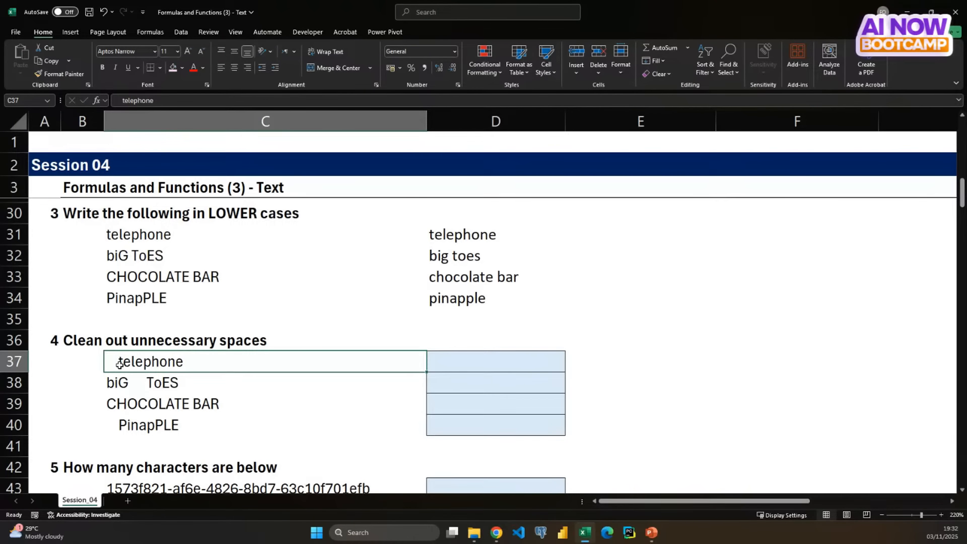
pyautogui.press('Down')
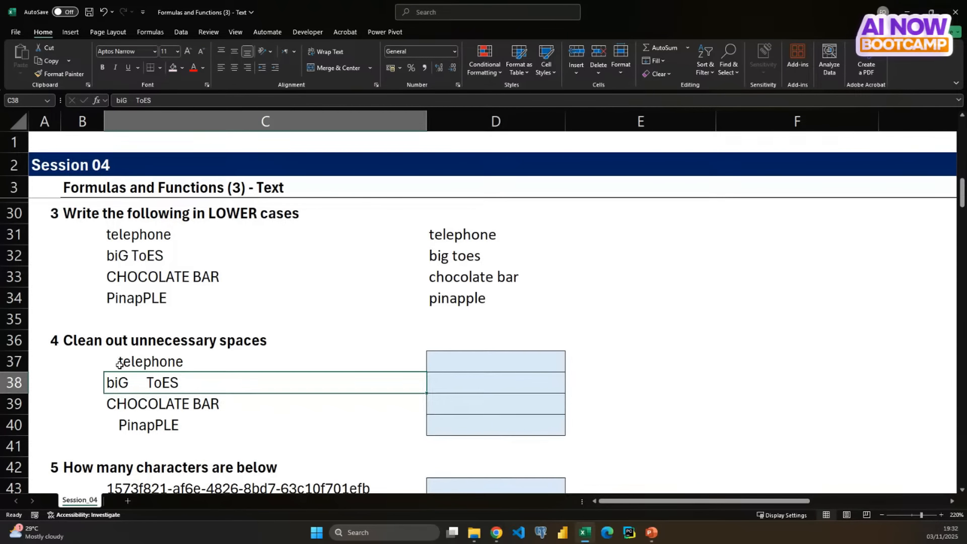
pyautogui.press('Down')
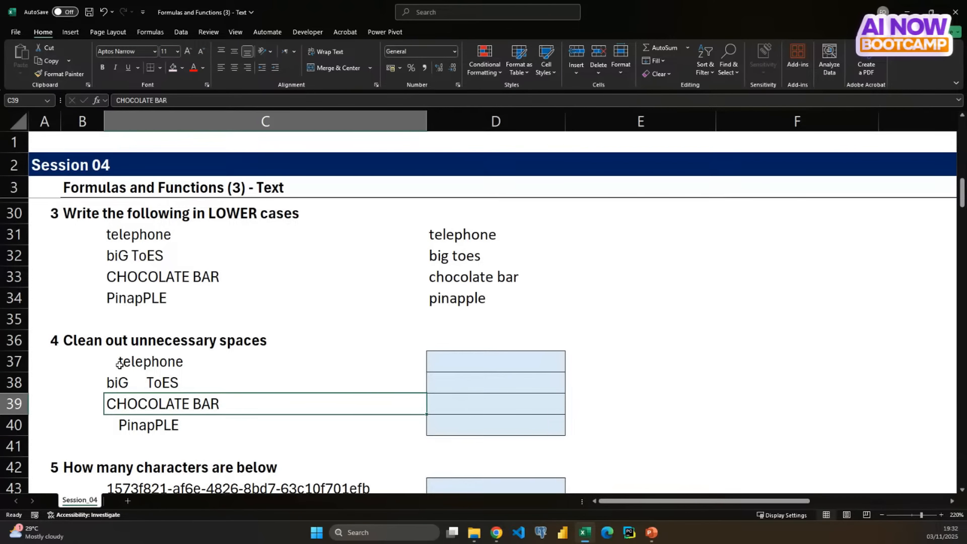
pyautogui.press('Down')
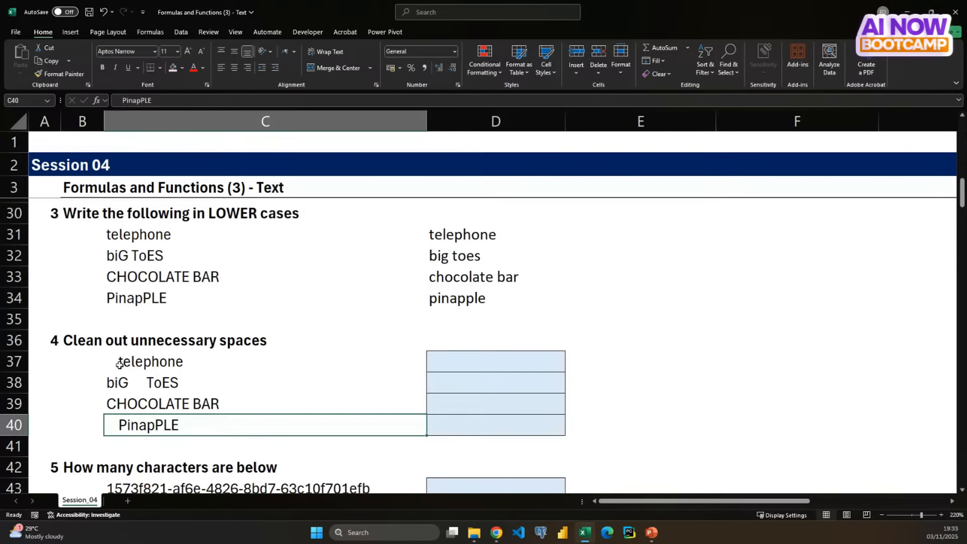
pyautogui.click(119, 363)
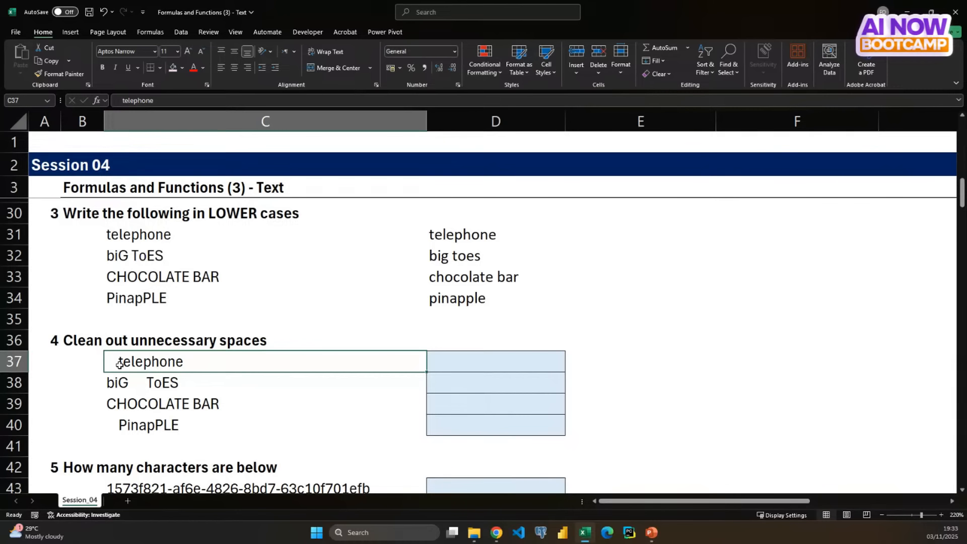
pyautogui.press('Down')
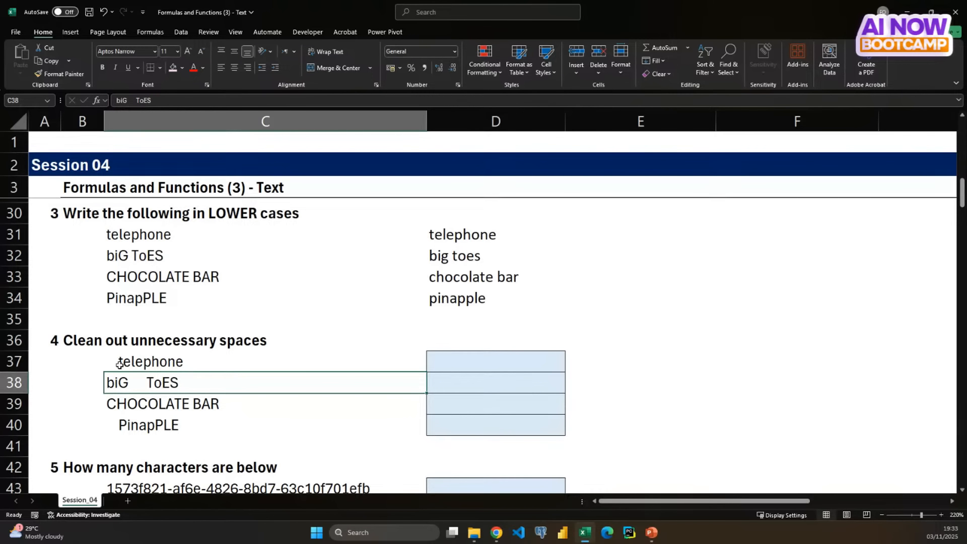
pyautogui.click(120, 364)
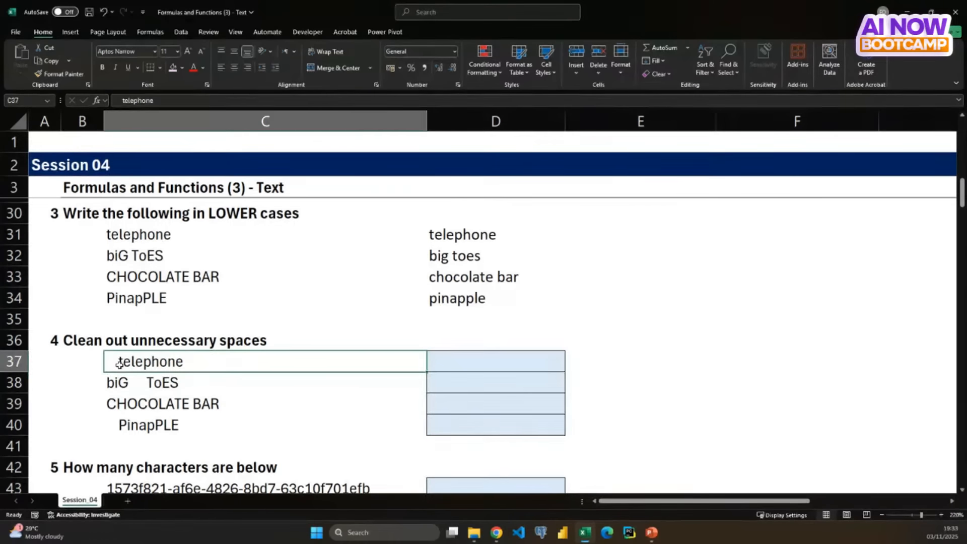
pyautogui.press('Down')
pyautogui.press('Down')
pyautogui.press('Down')
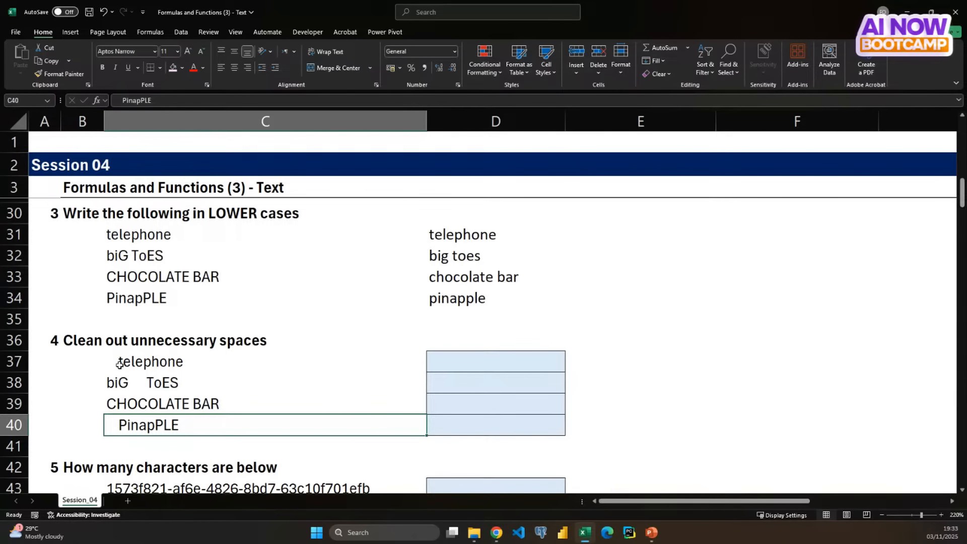
pyautogui.press('Up')
pyautogui.press('Up')
pyautogui.press('Up')
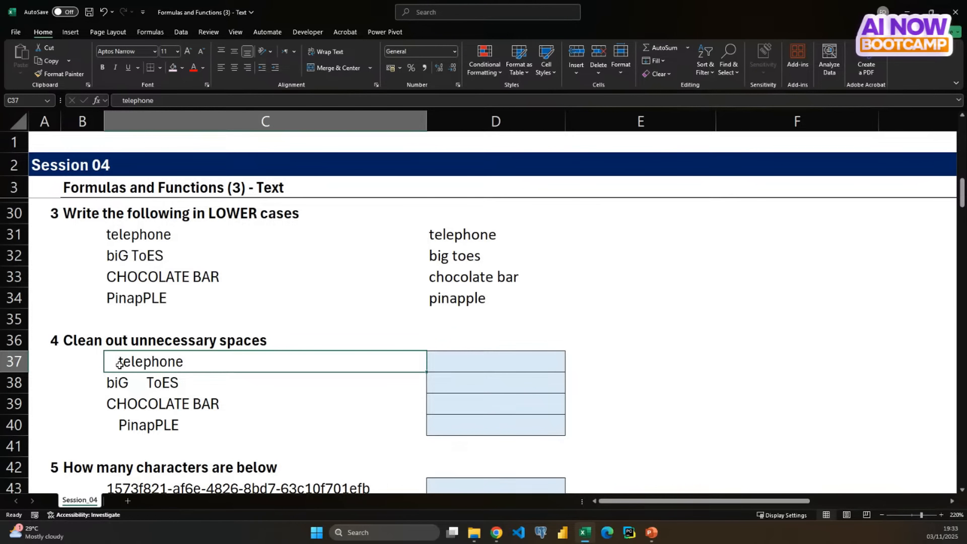
pyautogui.press('Down')
pyautogui.press('Down')
pyautogui.press('Down')
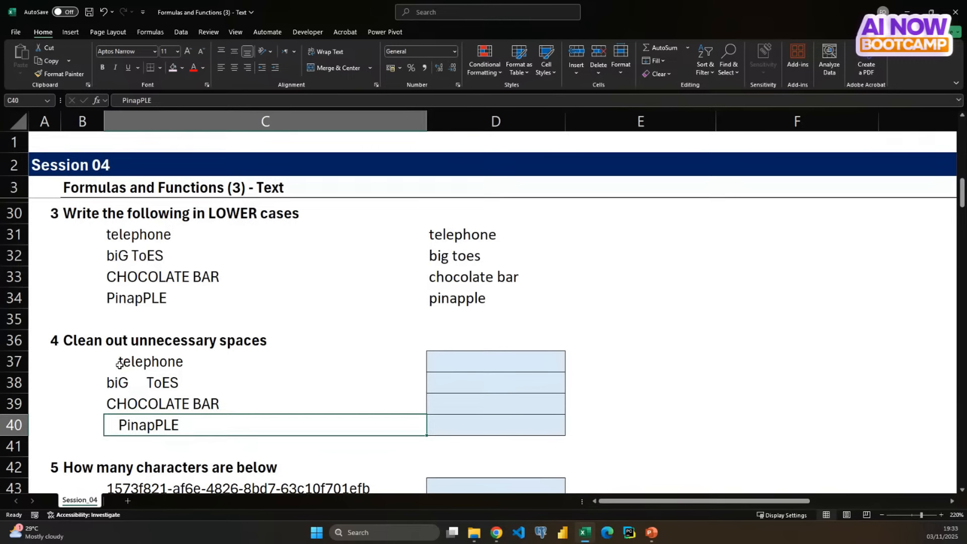
pyautogui.press('Up')
pyautogui.press('Up')
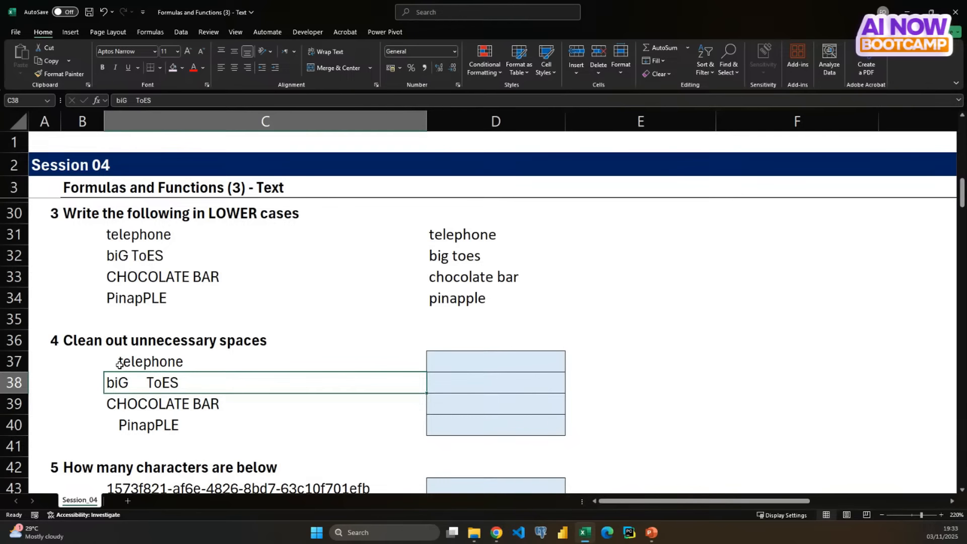
pyautogui.press('Up')
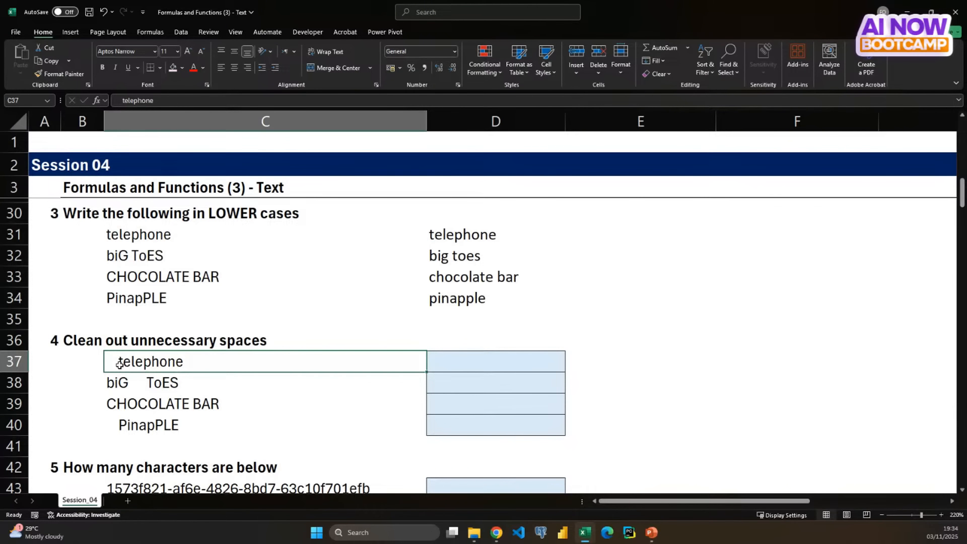
pyautogui.press('Down')
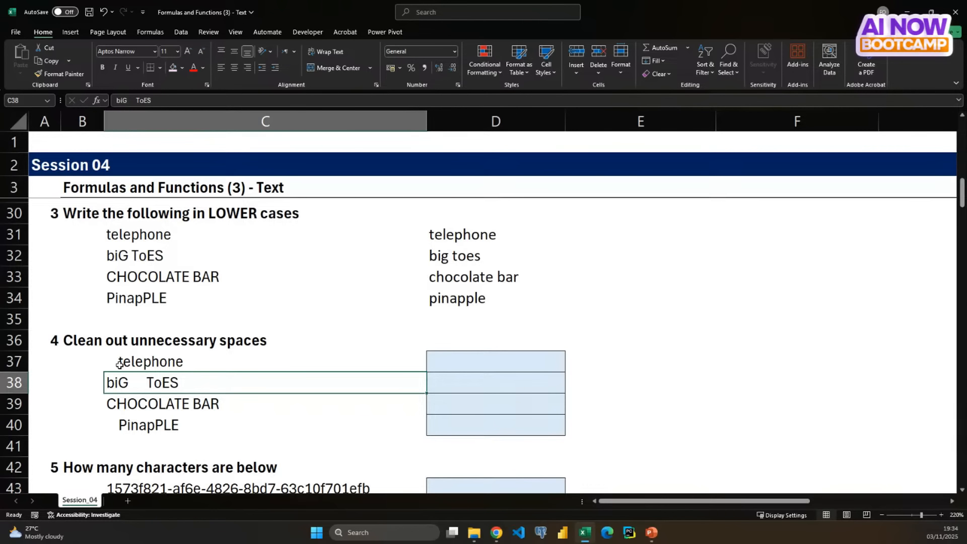
pyautogui.click(119, 364)
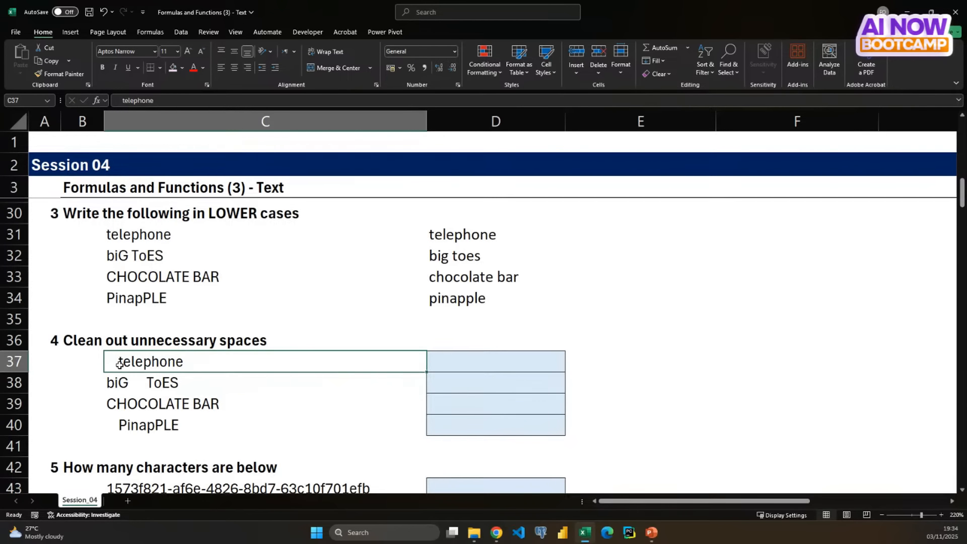
pyautogui.press('Right')
pyautogui.press('Right')
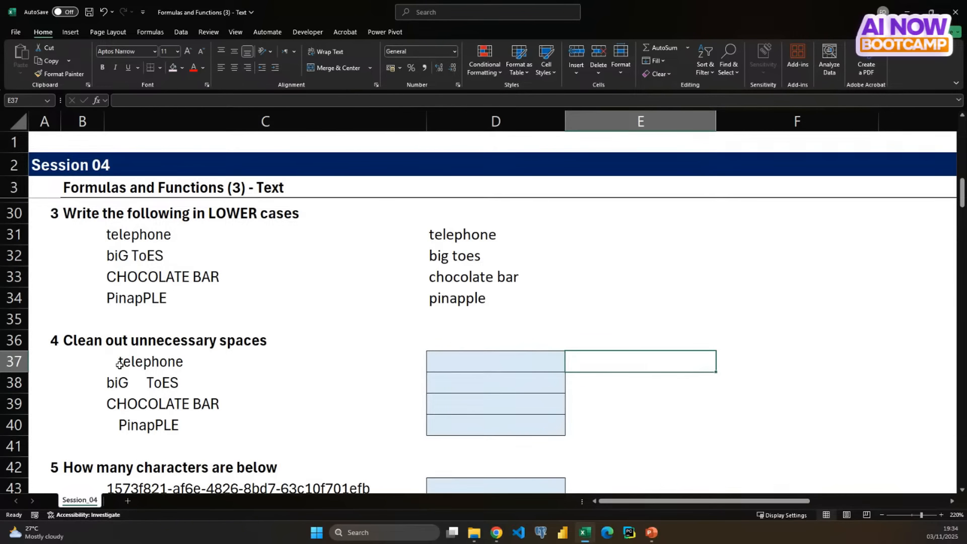
pyautogui.press('Left')
pyautogui.press('Left')
pyautogui.press('Left')
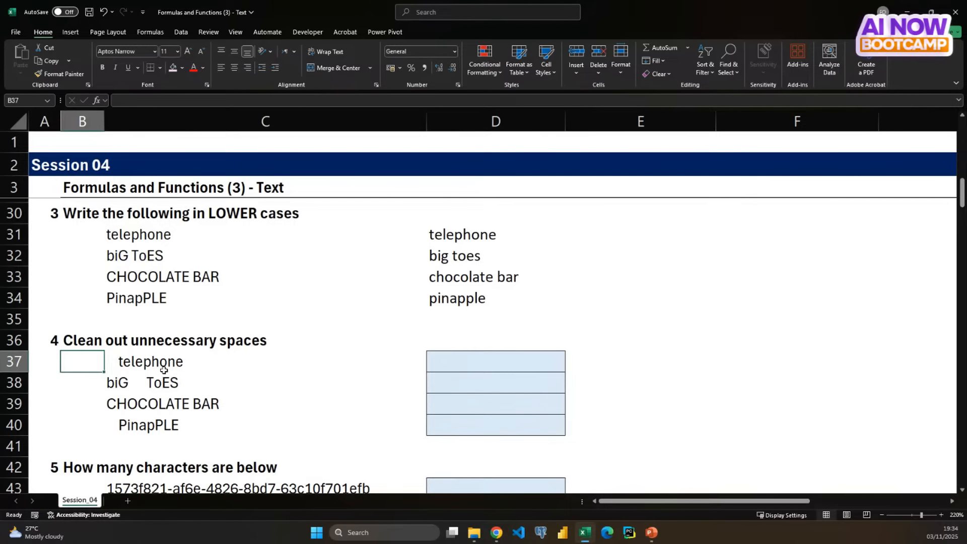
pyautogui.press('Right')
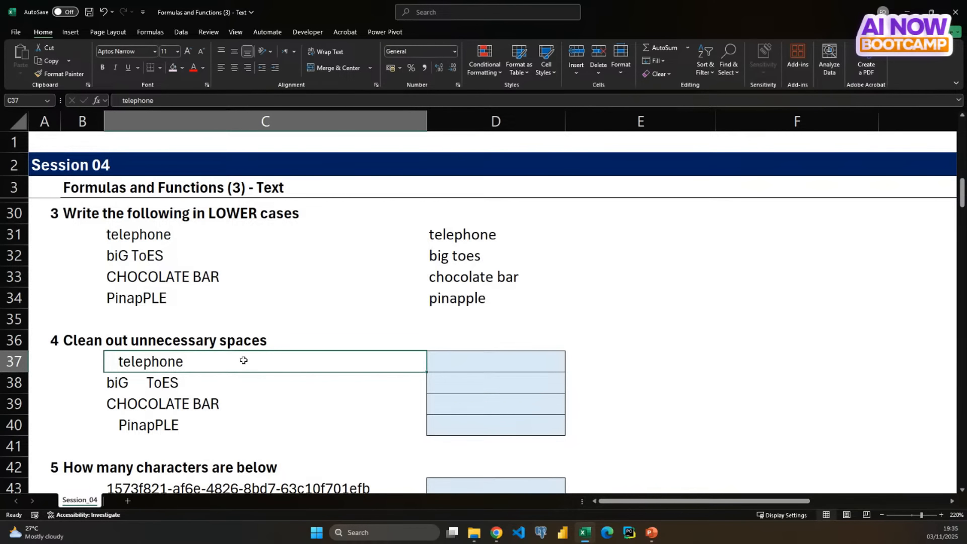
# - Try listing the LEN function in D12 among the text functions, and clear the cell again
pyautogui.scroll(1, 244, 361)
pyautogui.scroll(10, 244, 360)
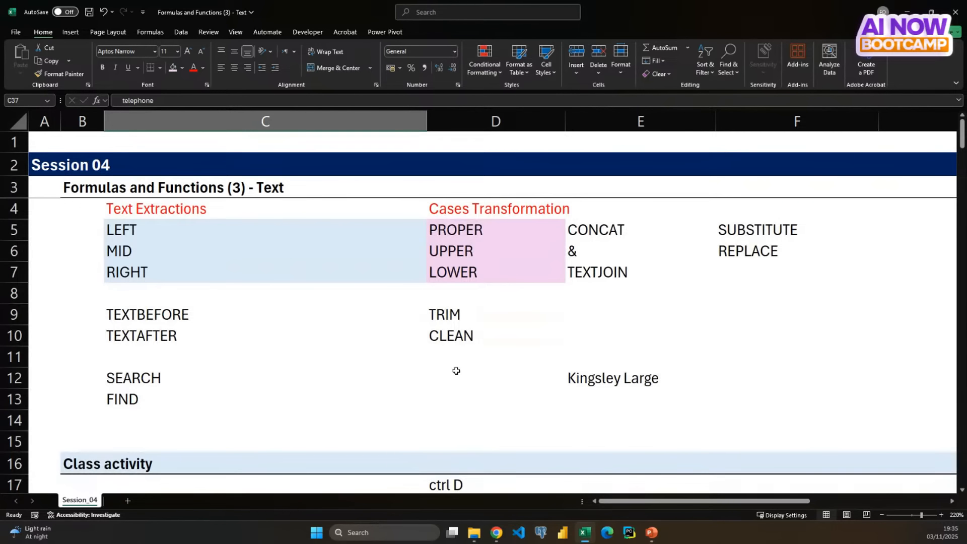
pyautogui.click(456, 373)
pyautogui.write('LEN')
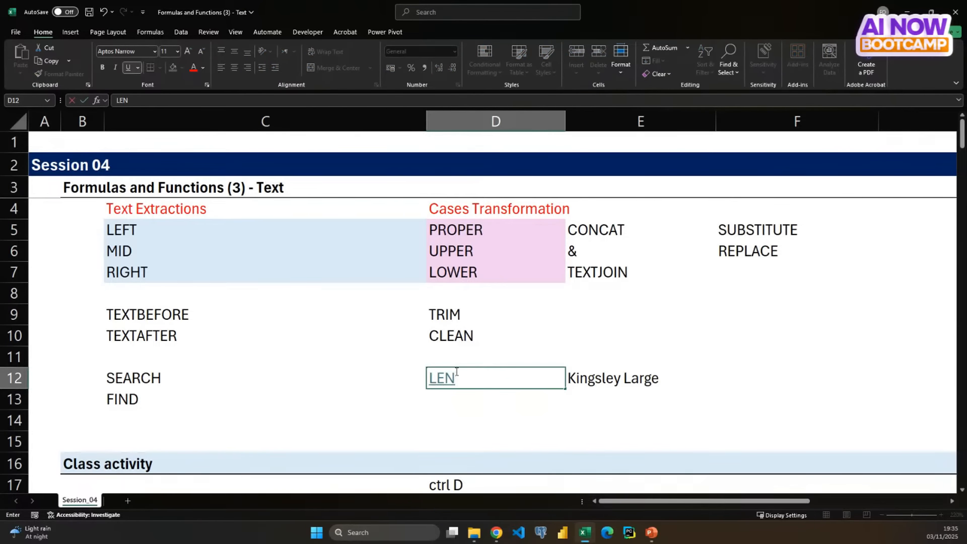
pyautogui.press('Return')
pyautogui.moveTo(455, 372); pyautogui.dragTo(449, 409)
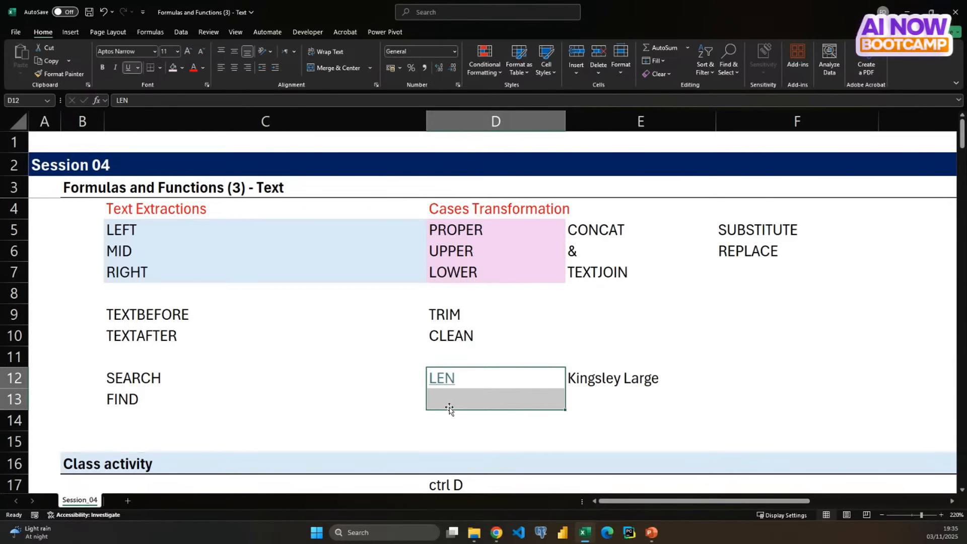
pyautogui.press('Up')
pyautogui.press('Down')
pyautogui.press('Delete')
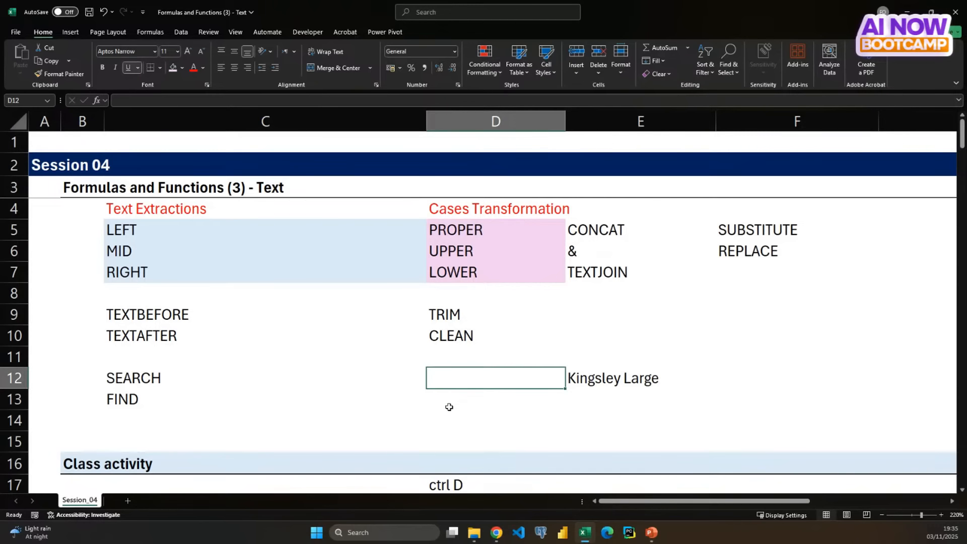
pyautogui.write('LENM')
pyautogui.press('BackSpace')
pyautogui.press('BackSpace')
pyautogui.press('BackSpace')
pyautogui.press('BackSpace')
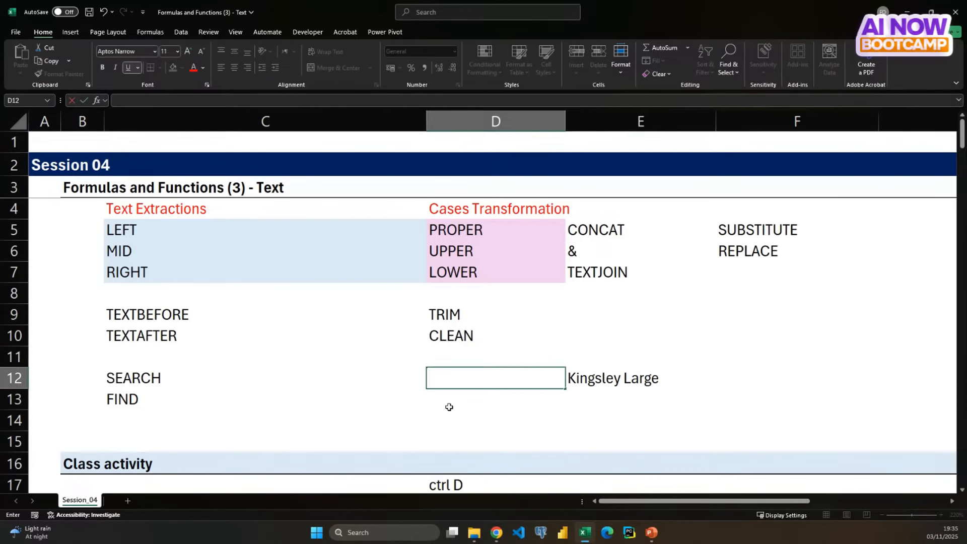
# - Add LEN to the list of text functions in C15, two rows below FIND
pyautogui.press('Up')
pyautogui.press('Up')
pyautogui.press('Down')
pyautogui.press('Down')
pyautogui.press('Left')
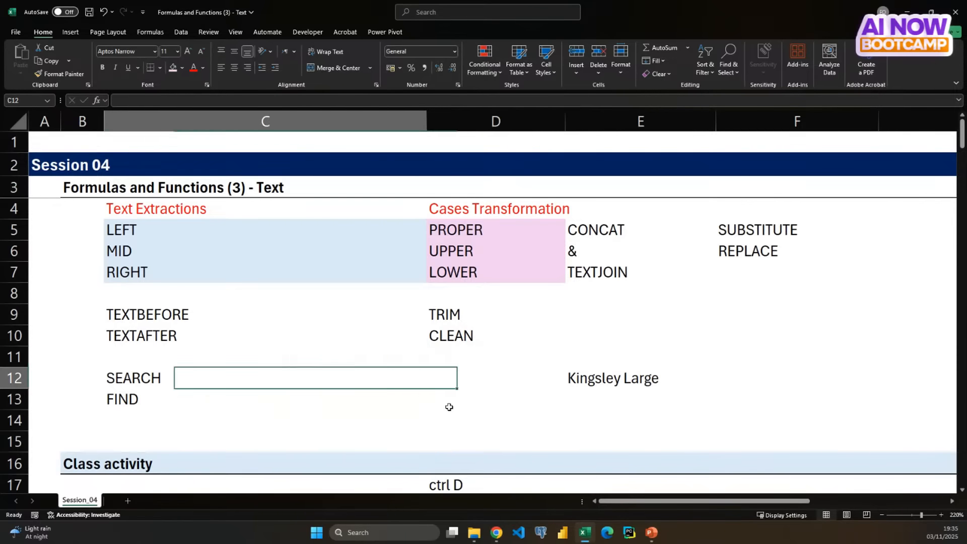
pyautogui.press('Down')
pyautogui.press('Down')
pyautogui.press('Down')
pyautogui.write('LEN')
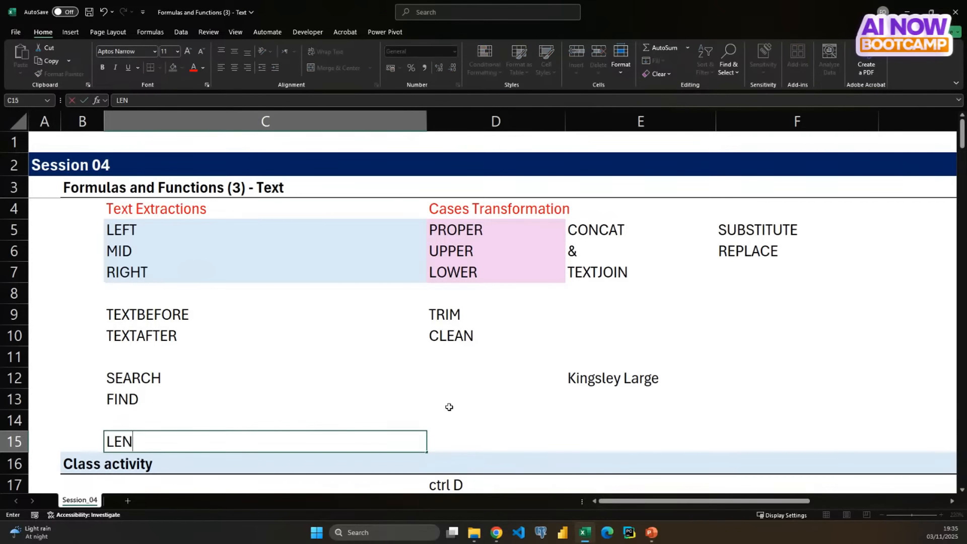
pyautogui.press('Return')
# - Count the characters of the first exercise 4 word in E37 with the formula =LEN(C37), and select that result cell
pyautogui.scroll(-6, 449, 406)
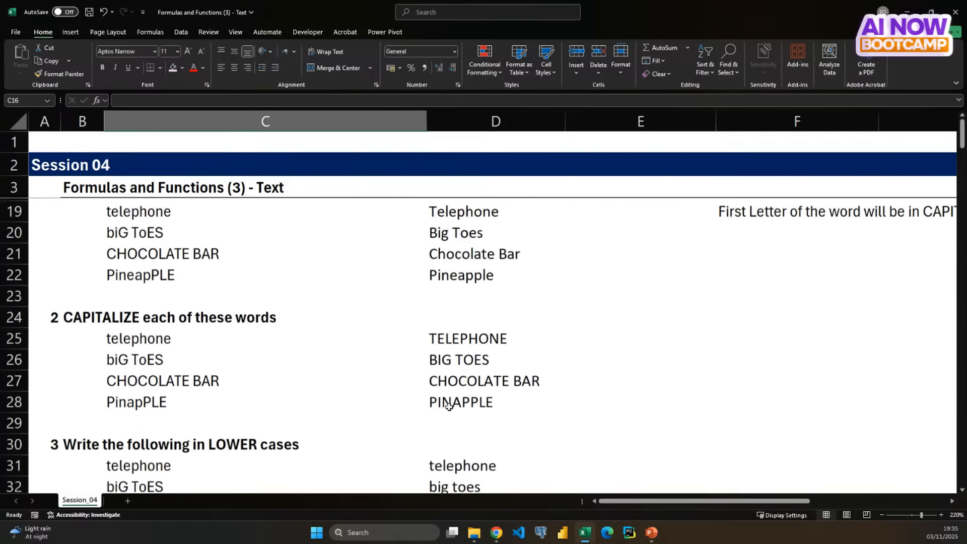
pyautogui.scroll(-3, 448, 407)
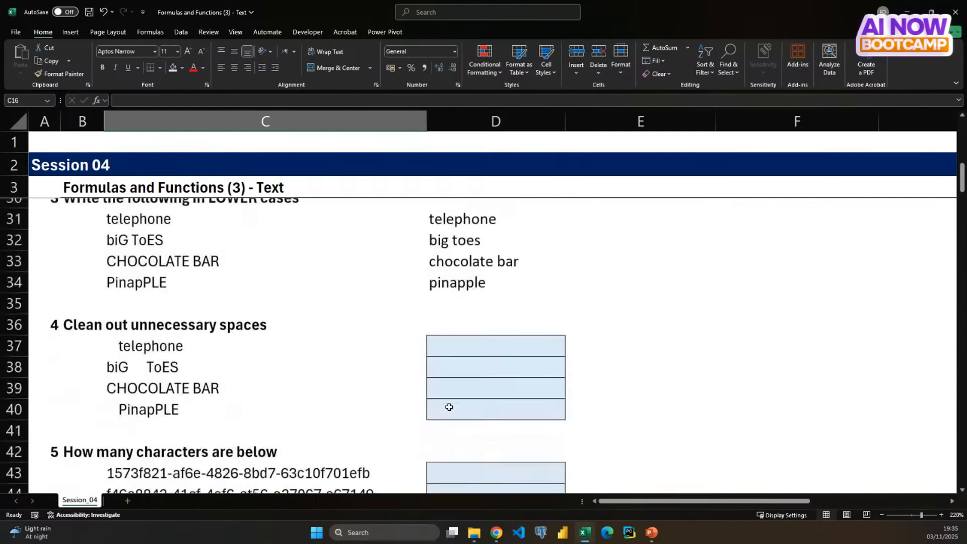
pyautogui.click(623, 339)
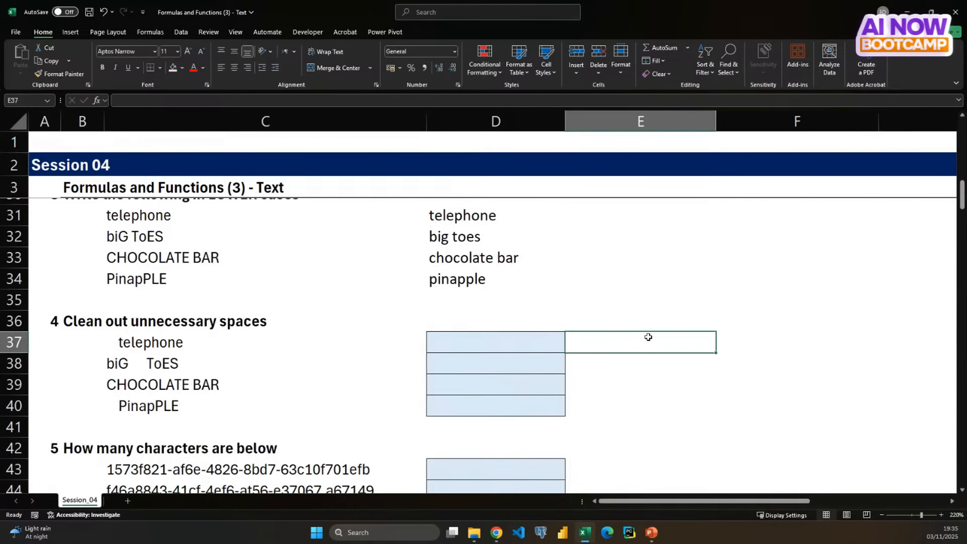
pyautogui.write('=len')
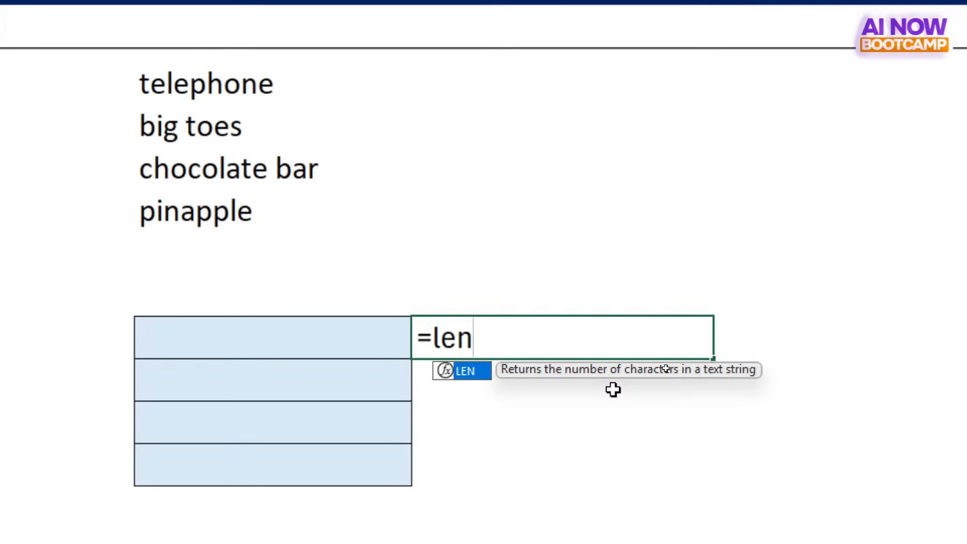
pyautogui.press('Tab')
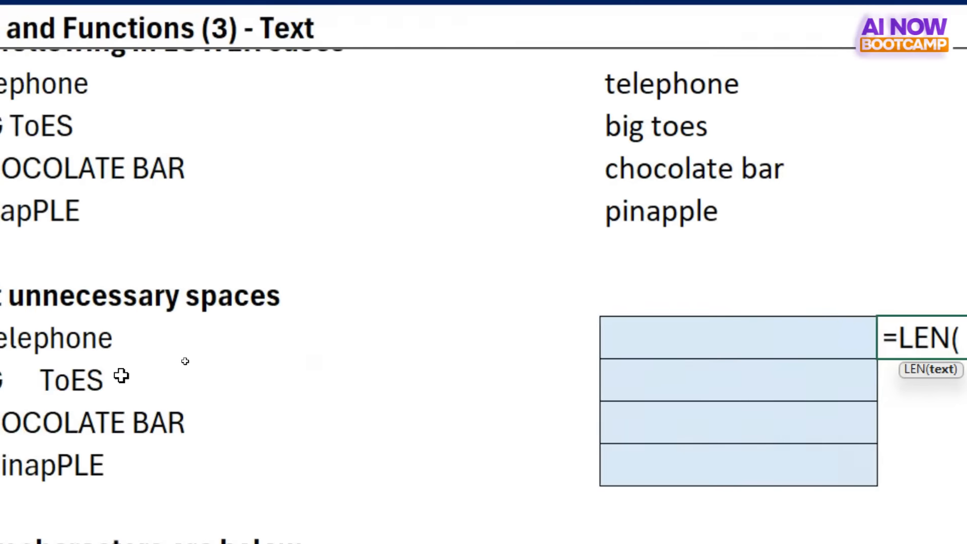
pyautogui.click(71, 338)
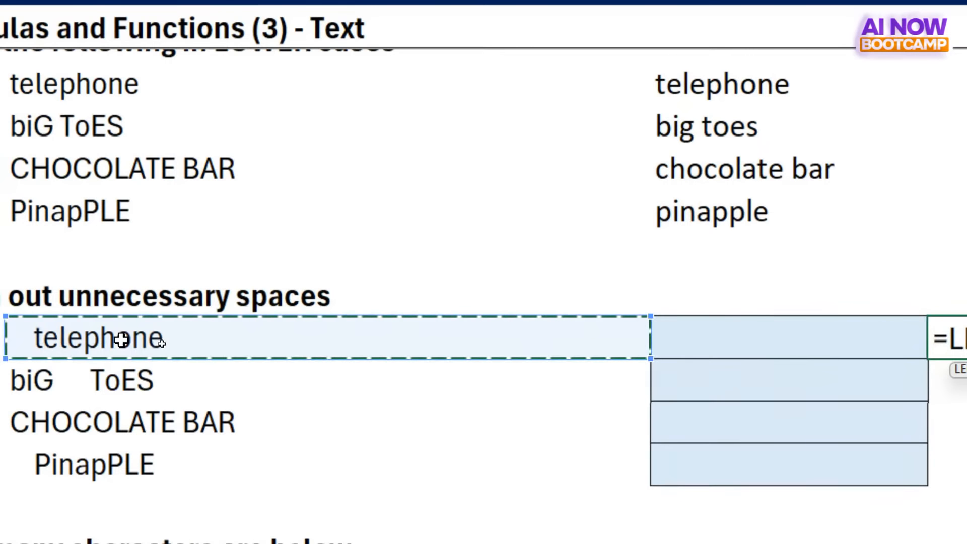
pyautogui.press('Return')
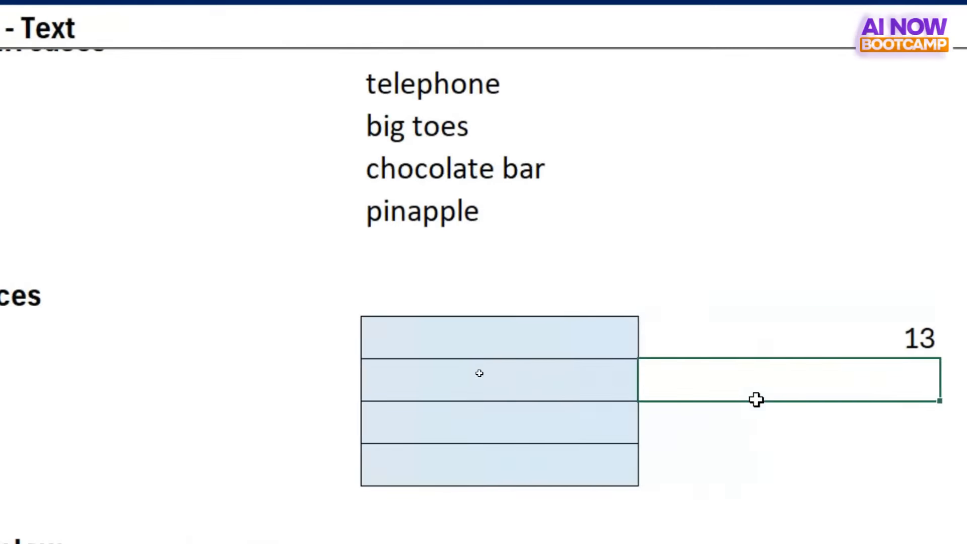
pyautogui.click(850, 343)
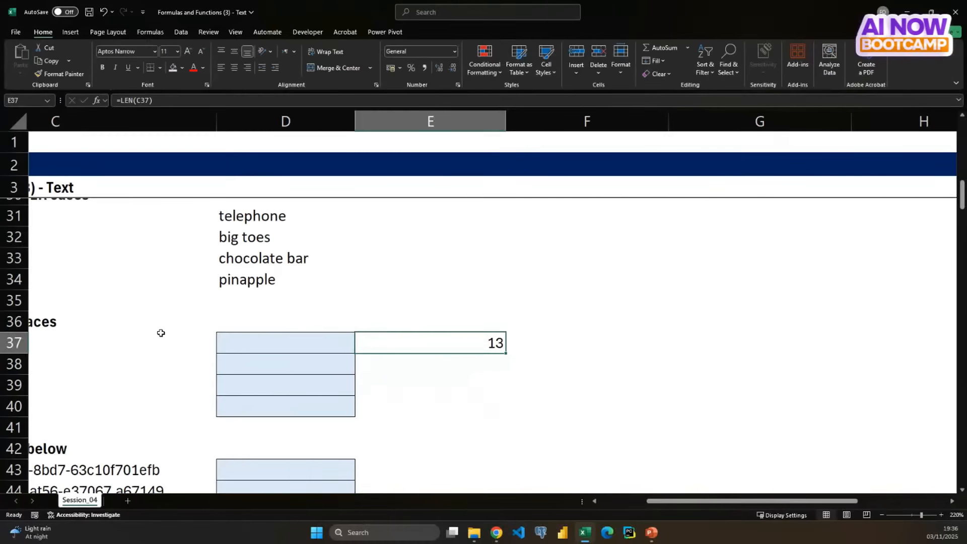
pyautogui.hscroll(-5, 114, 323)
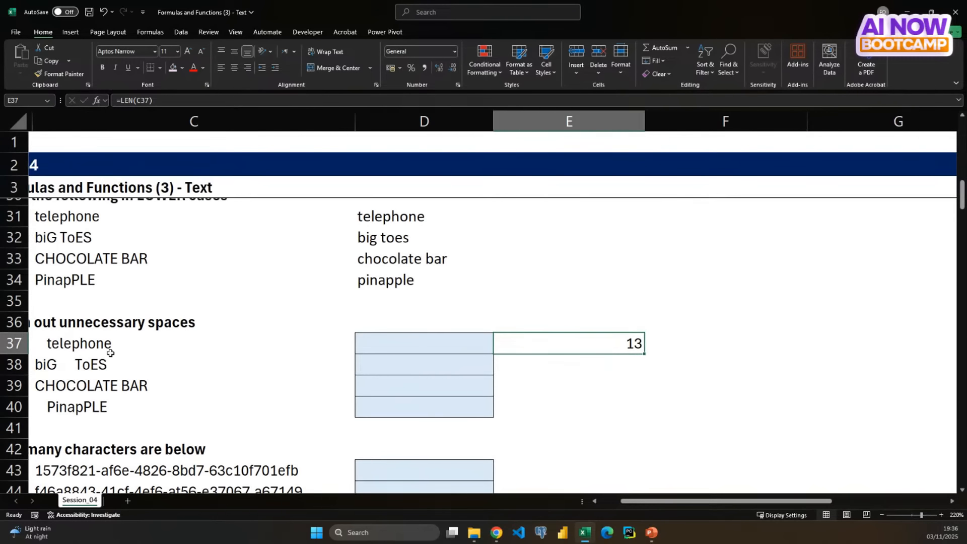
# - Compare the first exercise 4 word in C37 with its LEN character count in E37
pyautogui.click(94, 346)
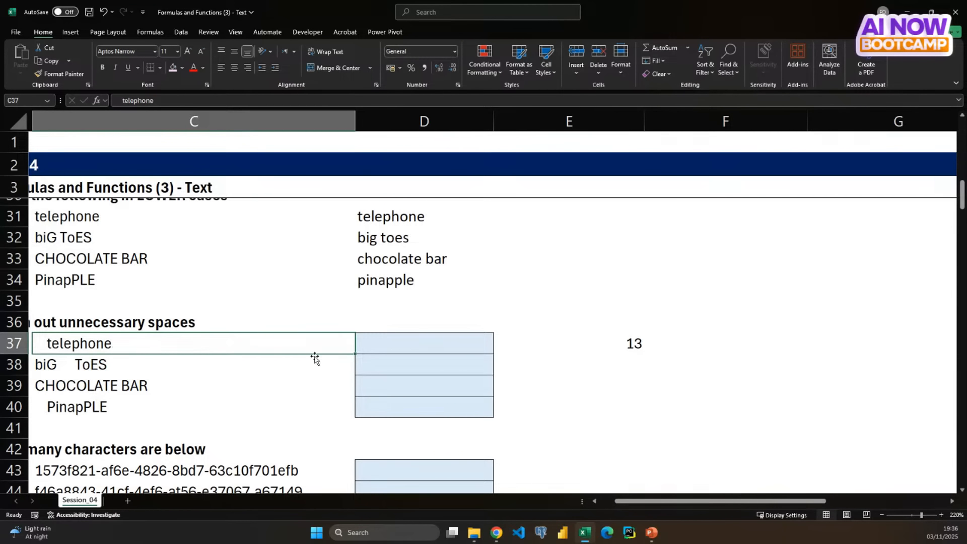
pyautogui.click(581, 343)
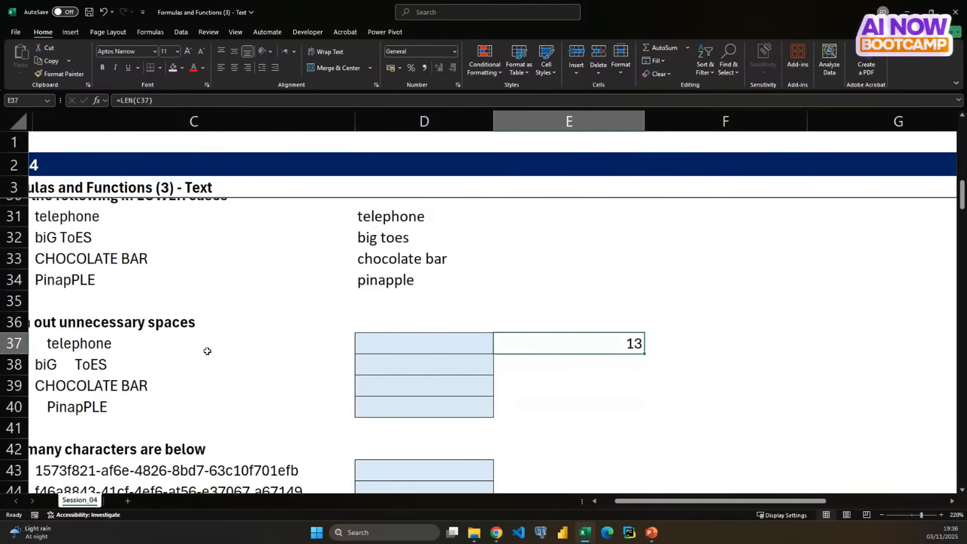
pyautogui.click(97, 347)
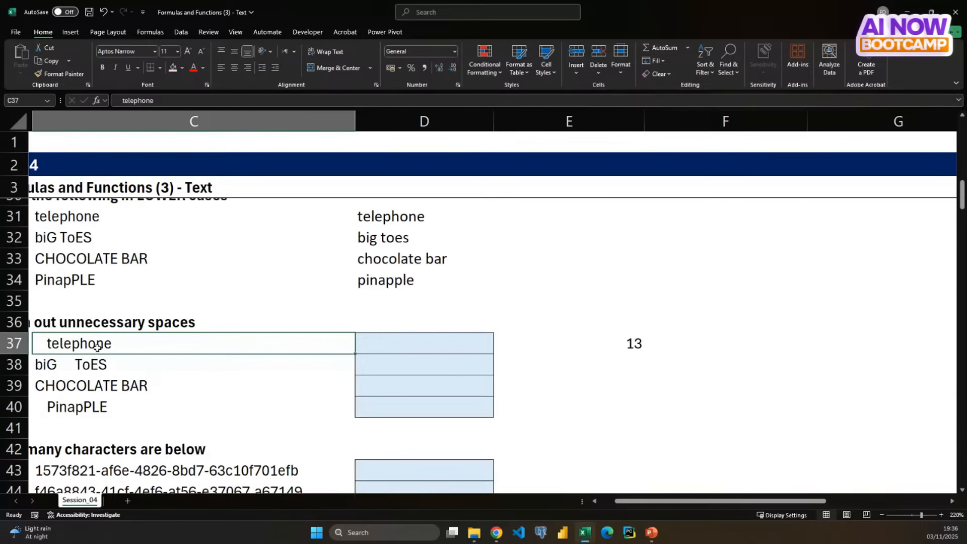
pyautogui.click(636, 344)
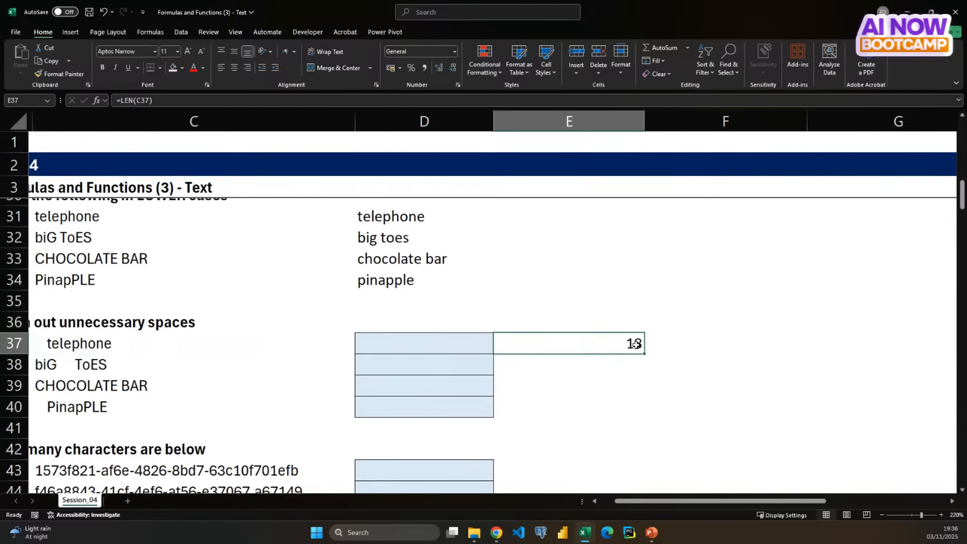
# - Note the causes of extra characters beside the count: "Unwanted spaces" in F37 and "Unseen characters" in F38
pyautogui.click(703, 341)
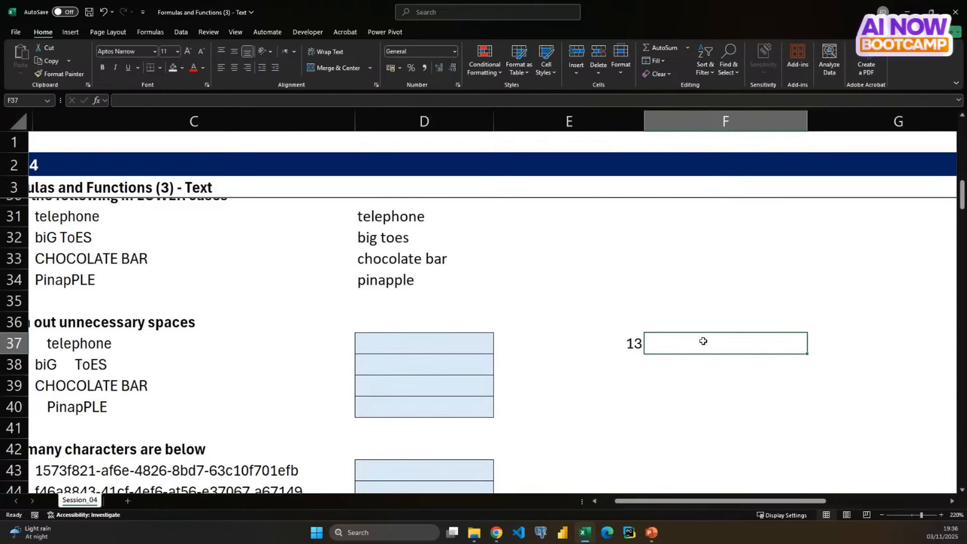
pyautogui.write('Unwanted')
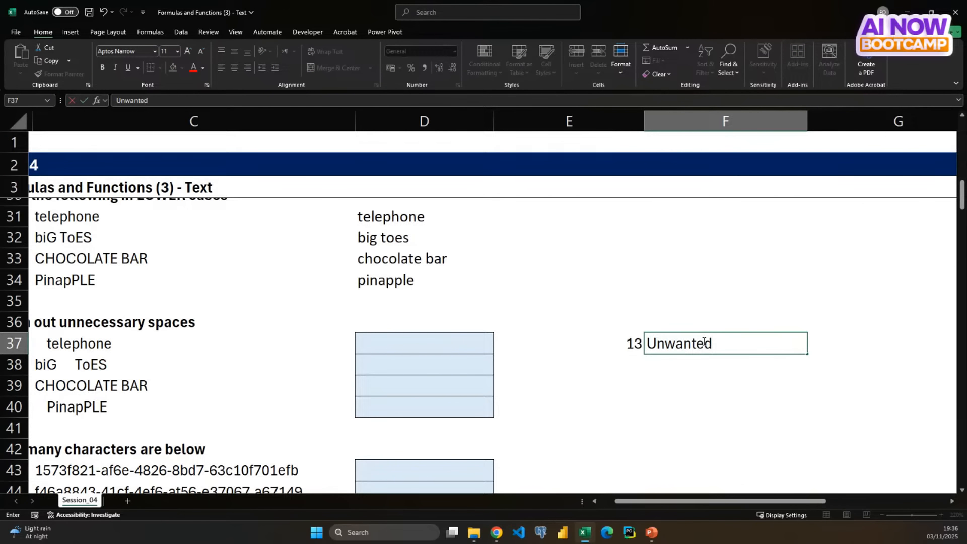
pyautogui.write(' spaces')
pyautogui.press('Return')
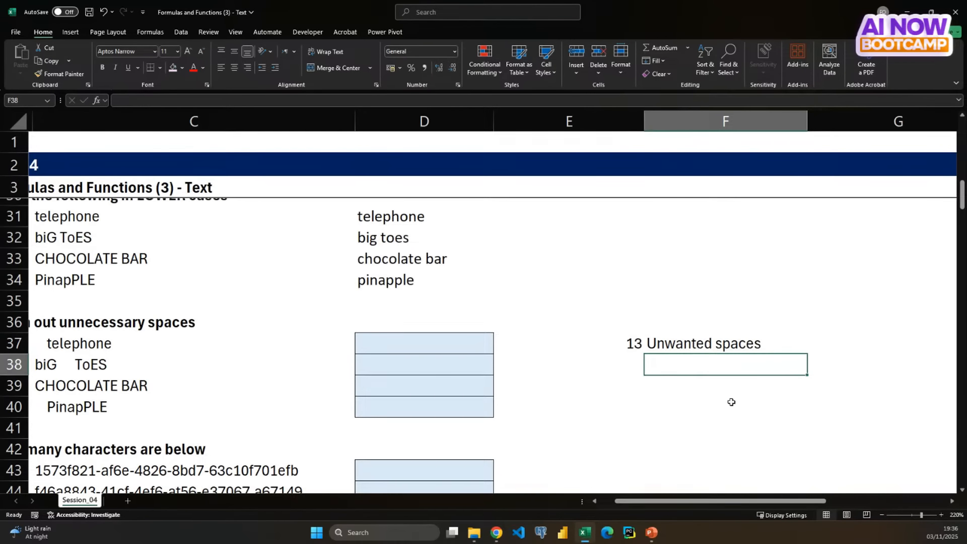
pyautogui.write('Unseen cha')
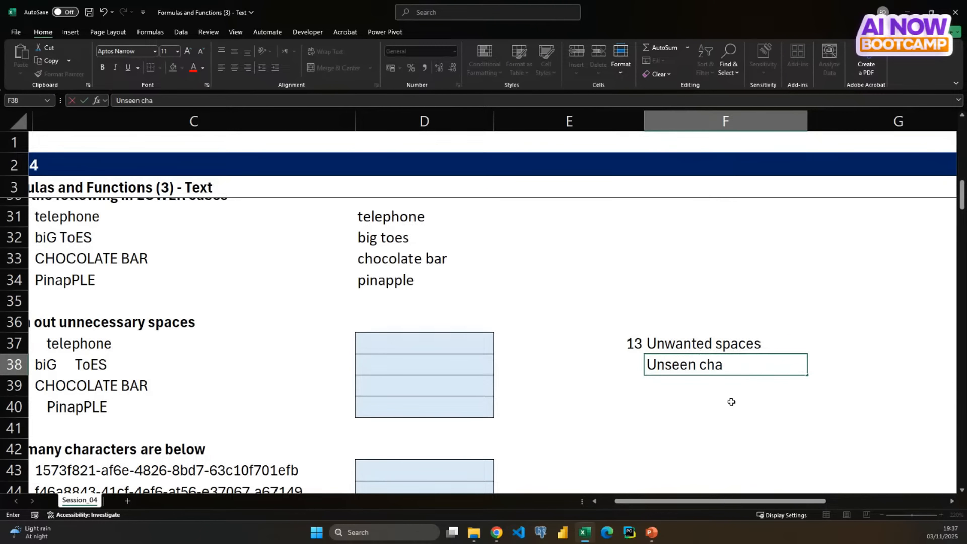
pyautogui.write('racters')
pyautogui.press('Return')
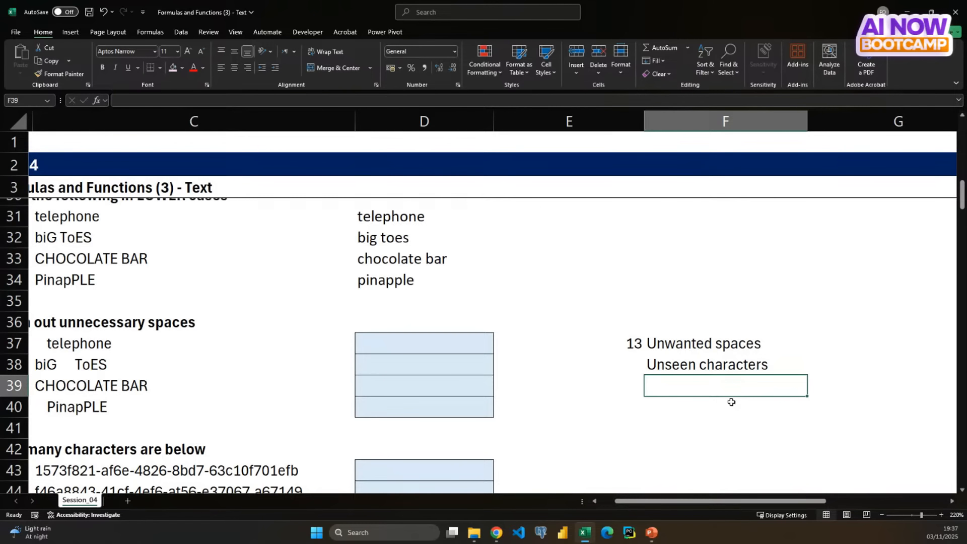
# - Enter the same short sample first name in both F41 and G41
pyautogui.click(692, 433)
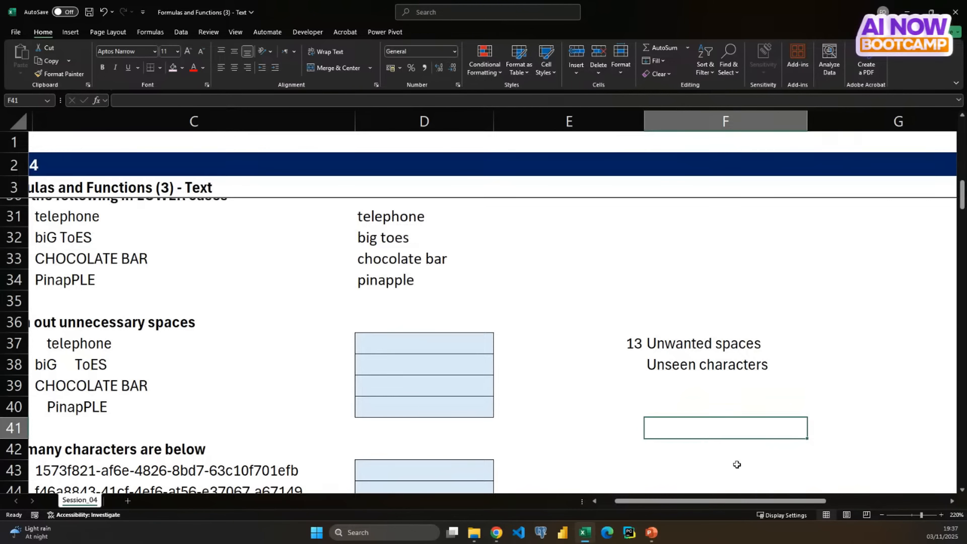
pyautogui.write('Ade')
pyautogui.press('Tab')
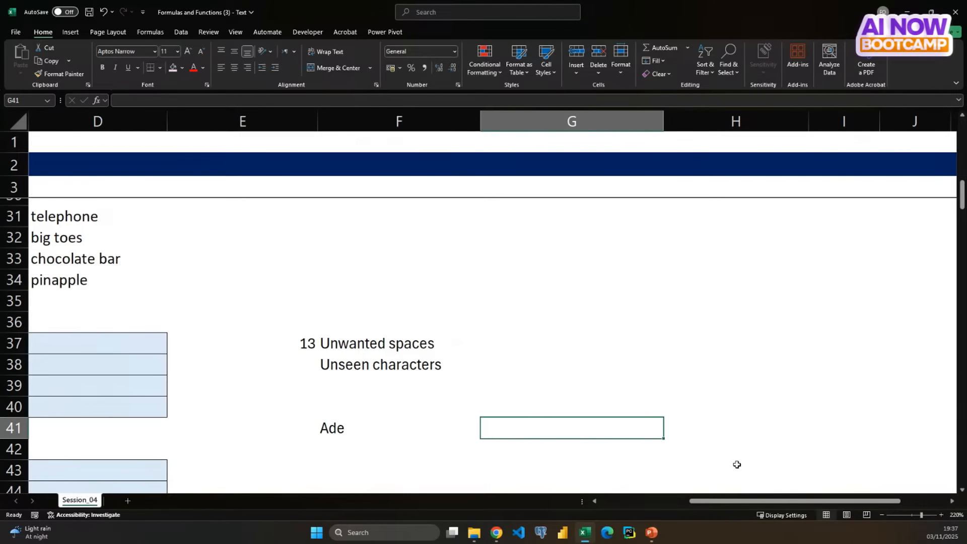
pyautogui.write('Ade')
pyautogui.press('Return')
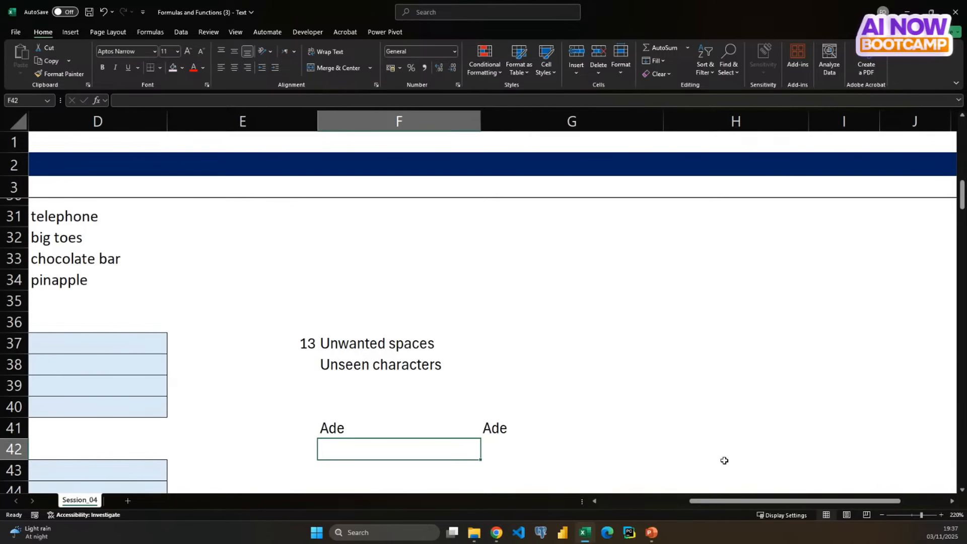
# - Compare the two matching sample names in F41 and G41 by inspecting each cell's content
pyautogui.click(435, 423)
pyautogui.click(522, 427)
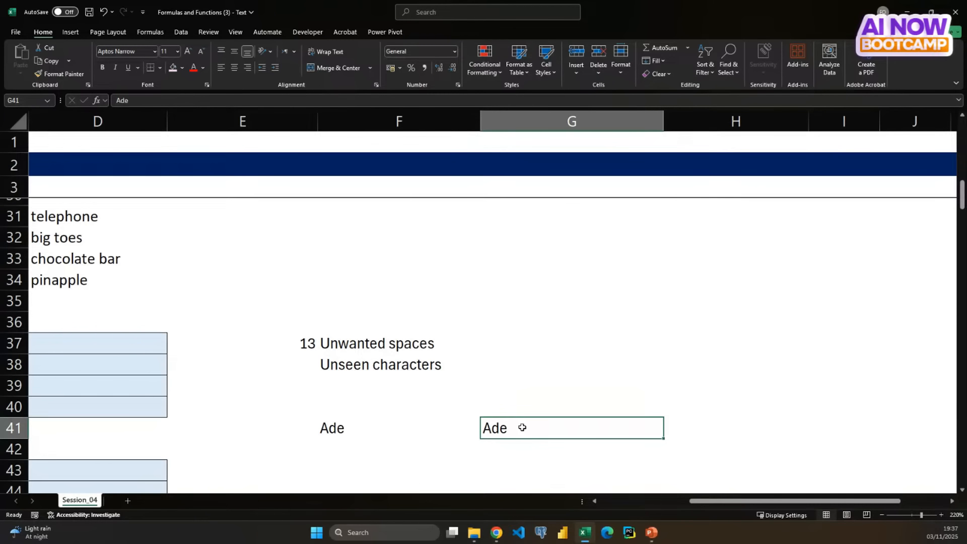
pyautogui.click(383, 428)
pyautogui.click(508, 426)
pyautogui.click(400, 426)
pyautogui.click(519, 428)
pyautogui.click(379, 436)
pyautogui.click(491, 427)
# - Review the notes in F37 and F38 against the listed TRIM and CLEAN functions in D9 and D10
pyautogui.moveTo(371, 343); pyautogui.dragTo(373, 365)
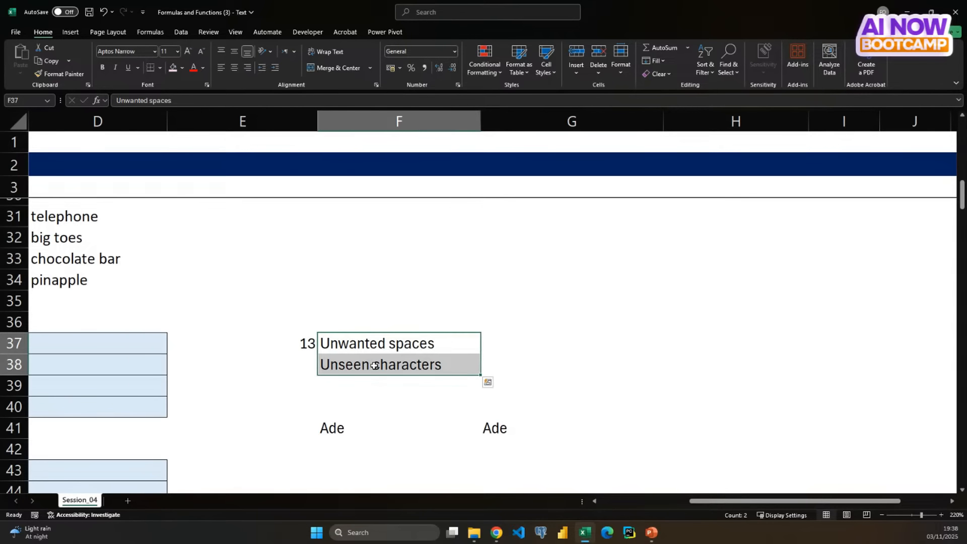
pyautogui.click(365, 346)
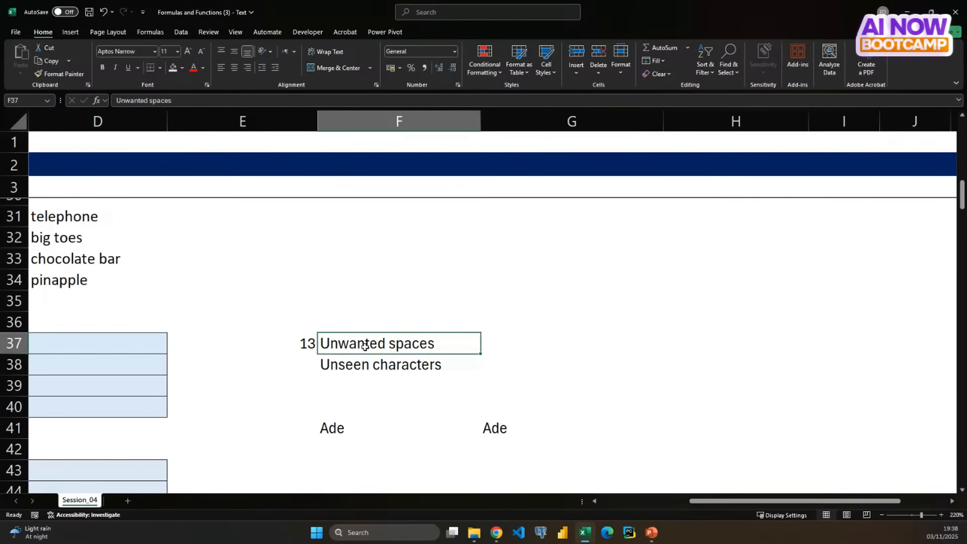
pyautogui.click(367, 364)
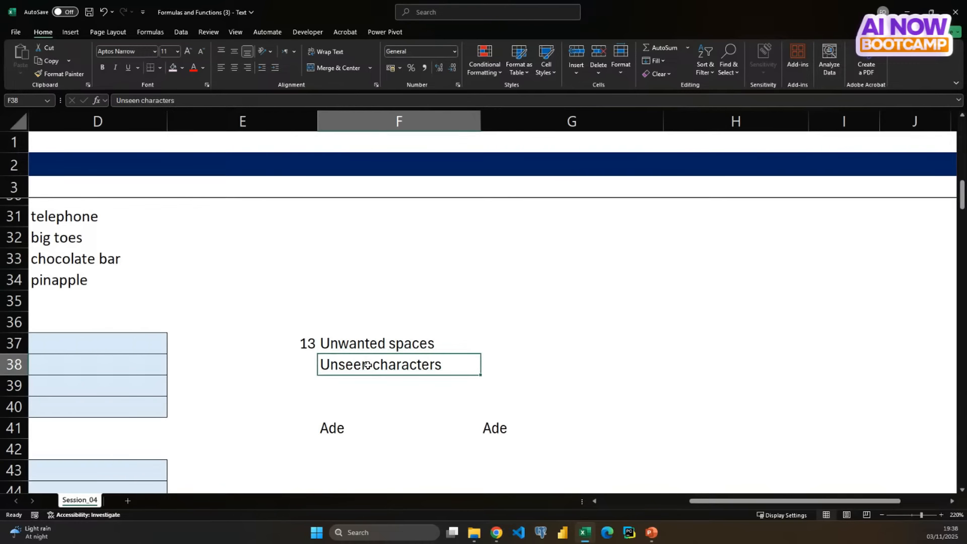
pyautogui.hscroll(-5, 366, 364)
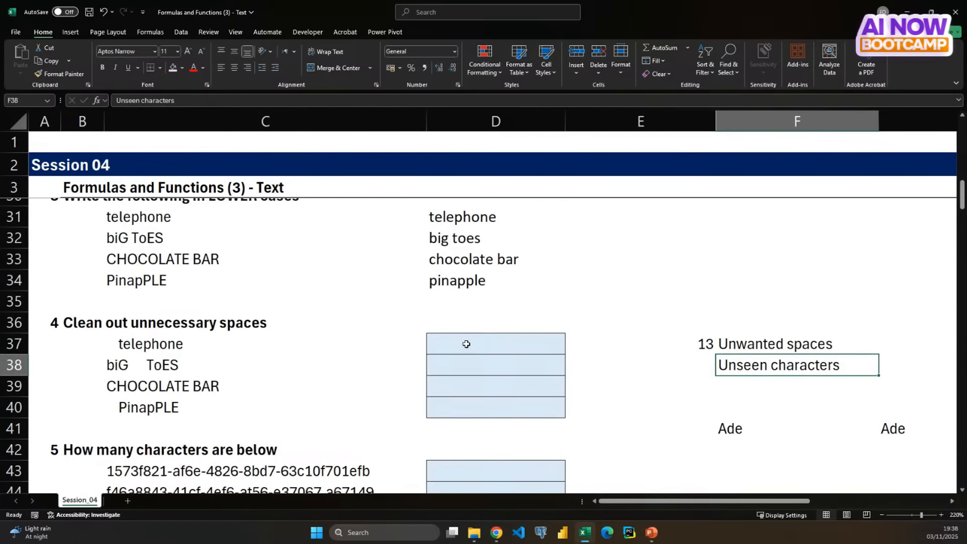
pyautogui.hscroll(2, 466, 344)
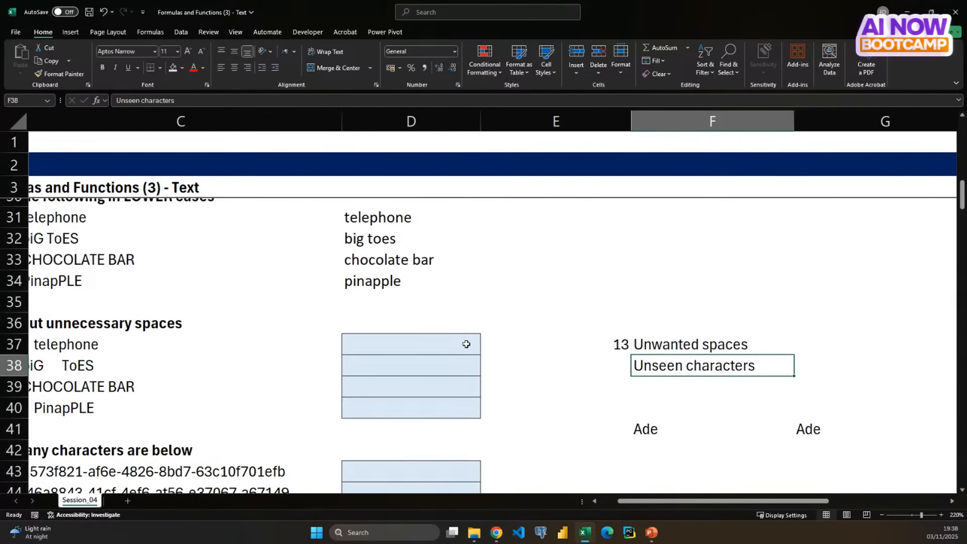
pyautogui.scroll(8, 466, 344)
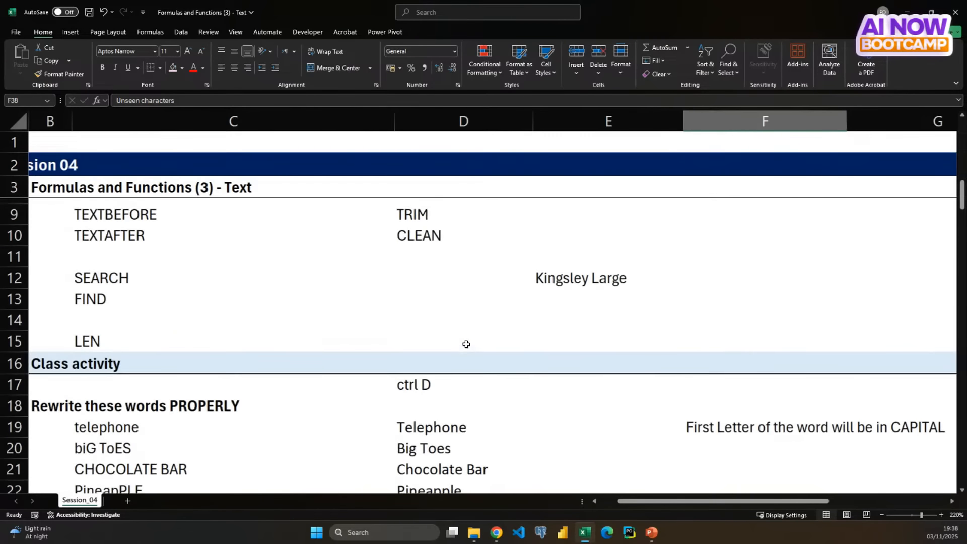
pyautogui.click(420, 267)
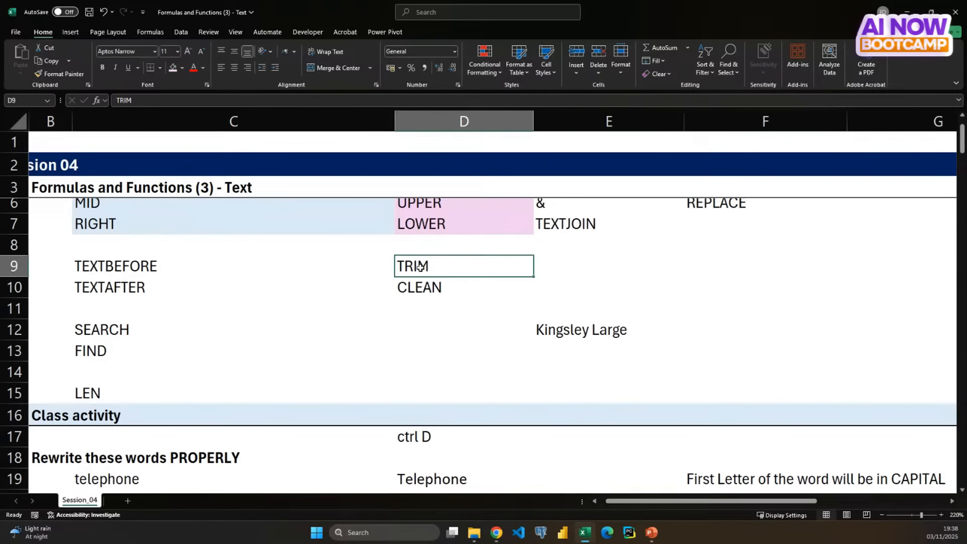
pyautogui.click(430, 288)
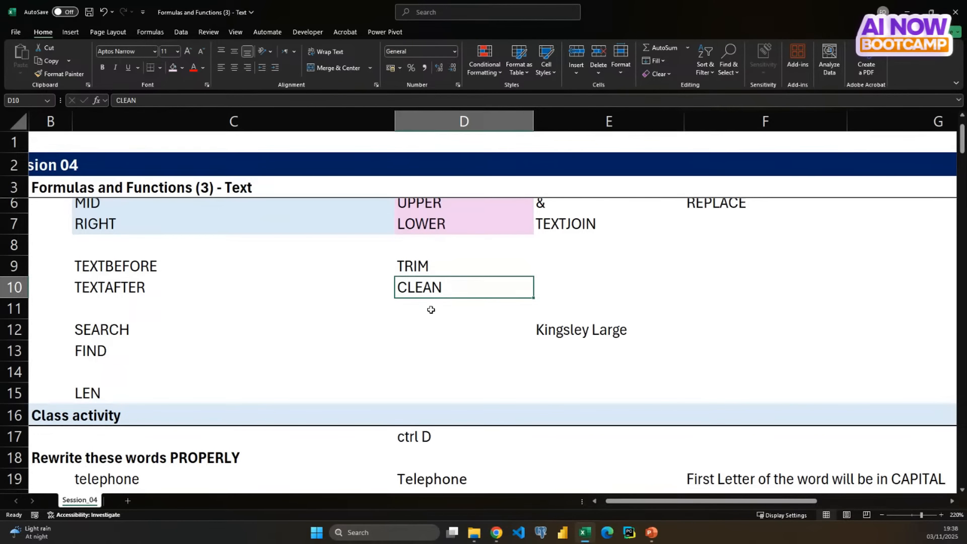
pyautogui.click(434, 268)
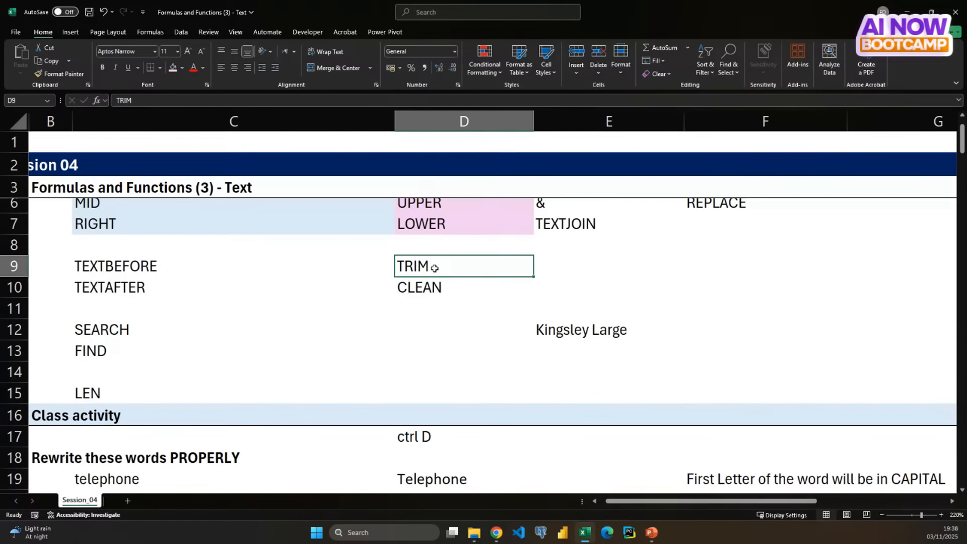
# - Begin a TRIM formula in D37 for cleaning the first exercise 4 word
pyautogui.scroll(-5, 434, 268)
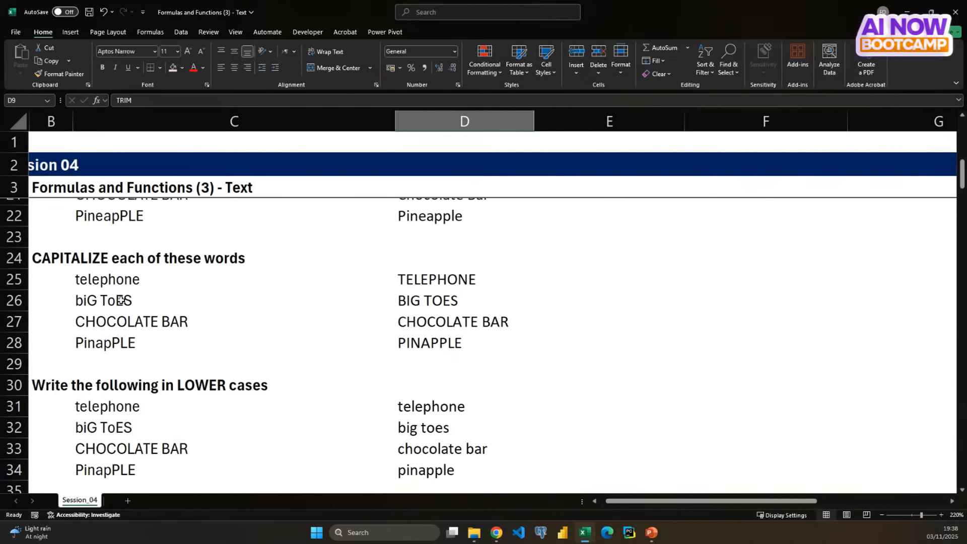
pyautogui.scroll(-3, 121, 300)
pyautogui.click(116, 334)
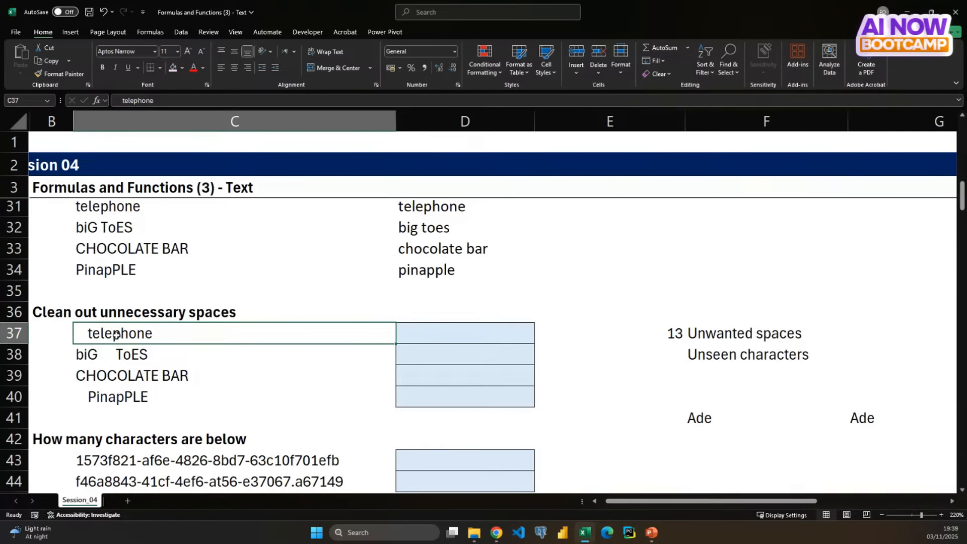
pyautogui.click(433, 335)
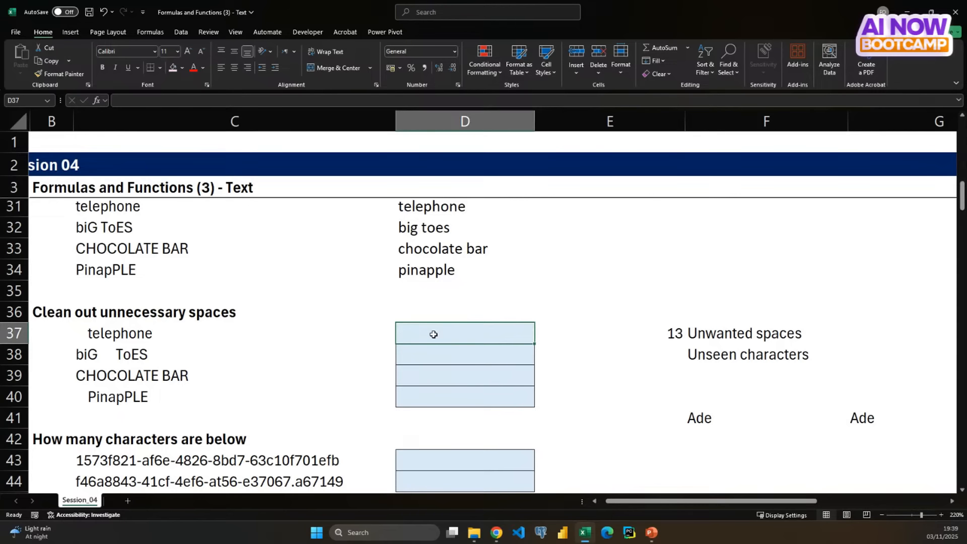
pyautogui.write('=tri')
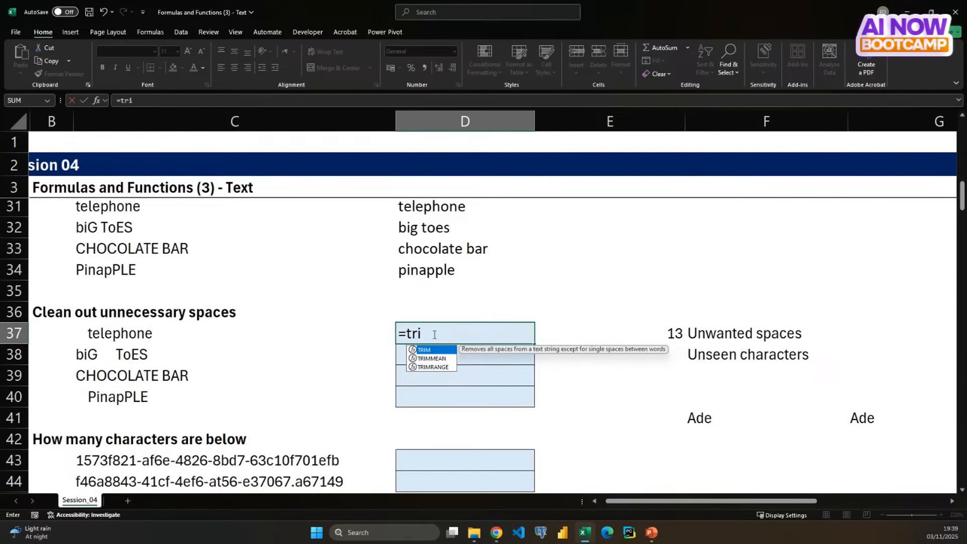
pyautogui.press('Tab')
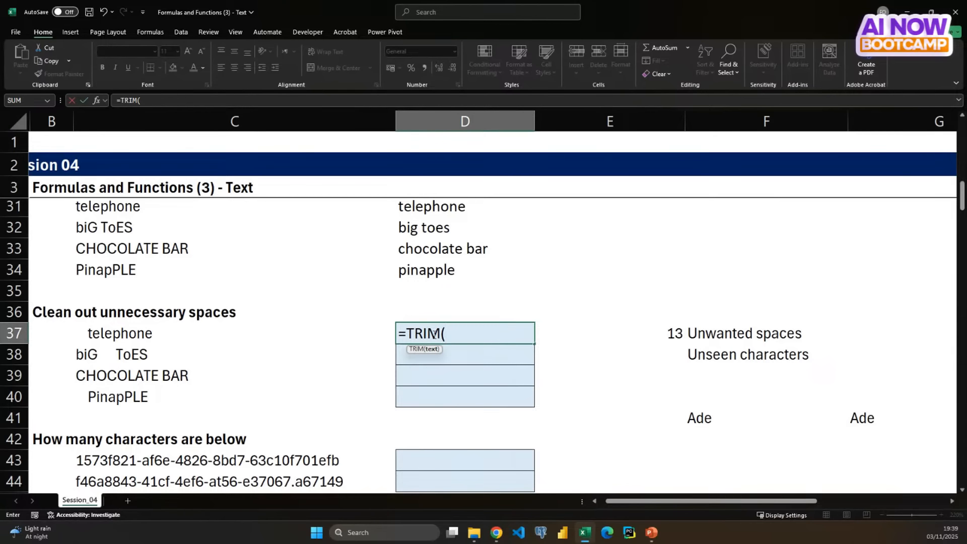
pyautogui.press('BackSpace')
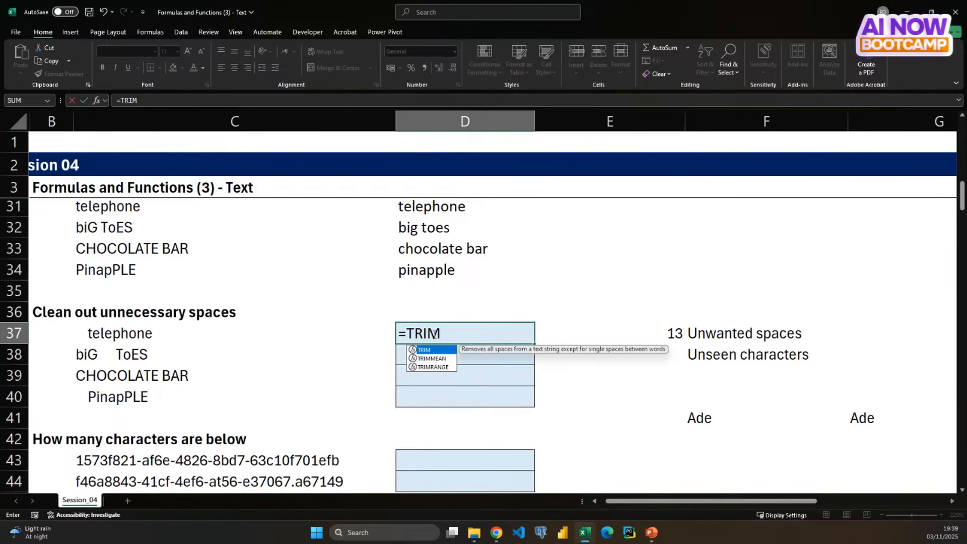
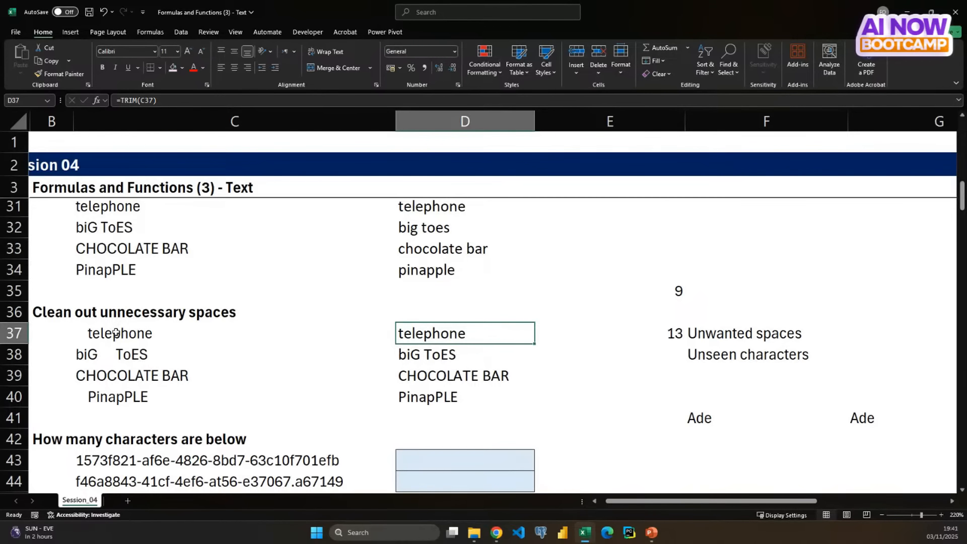
# - Compare the original words in C37:C40 with the TRIM formulas in D37:D40, checking each result cell
pyautogui.moveTo(119, 331); pyautogui.dragTo(103, 402)
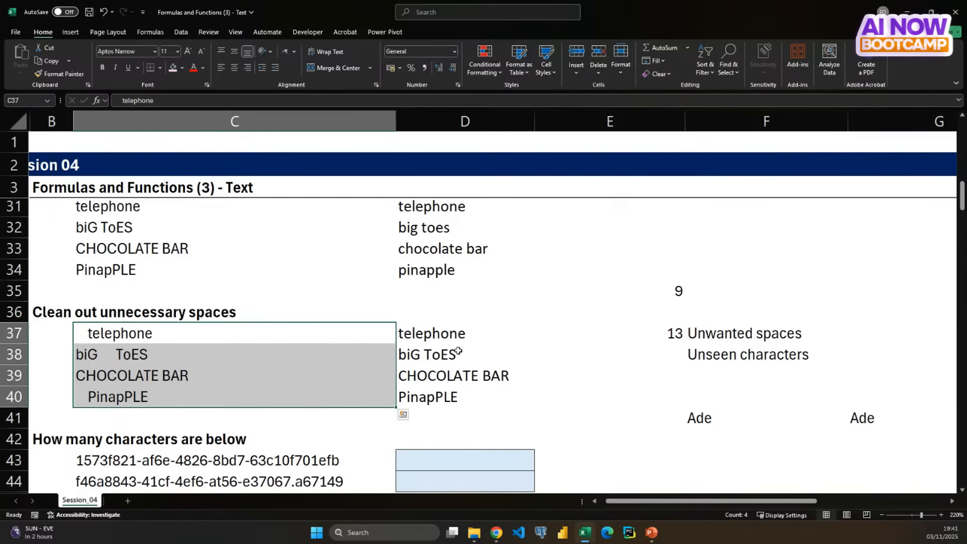
pyautogui.click(447, 333)
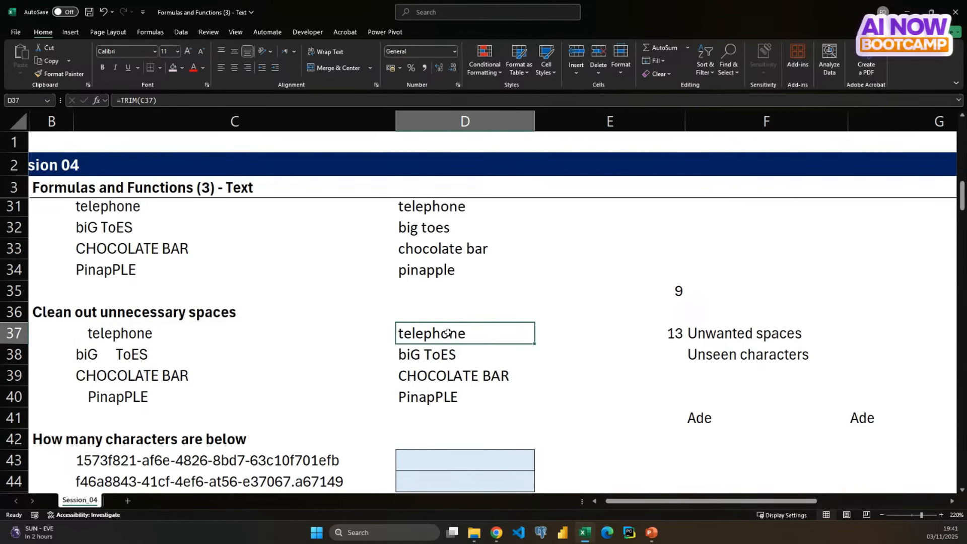
pyautogui.click(422, 356)
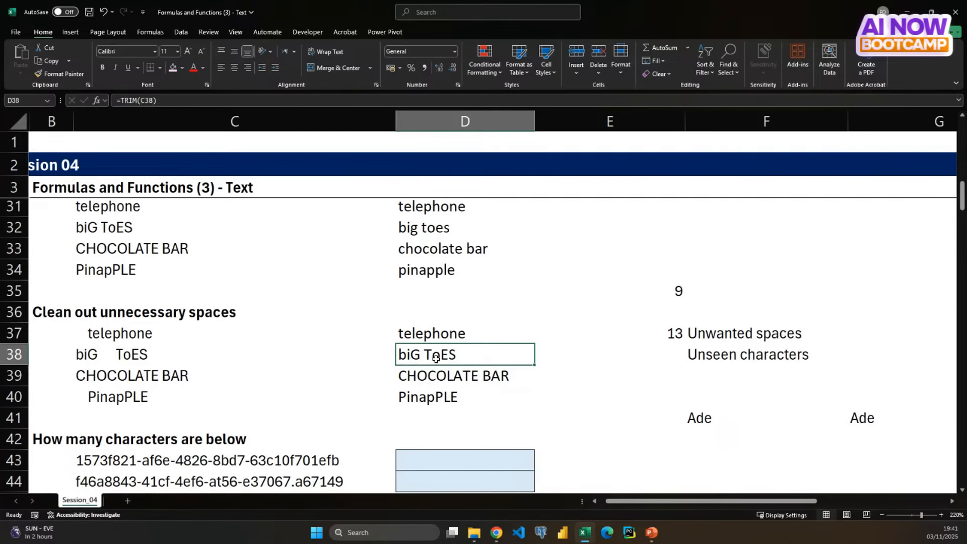
pyautogui.click(432, 378)
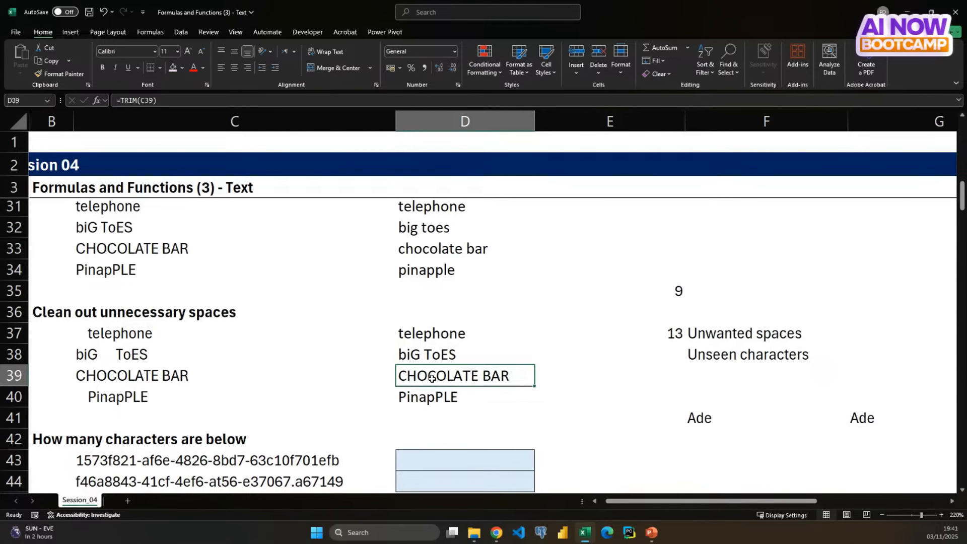
pyautogui.click(428, 398)
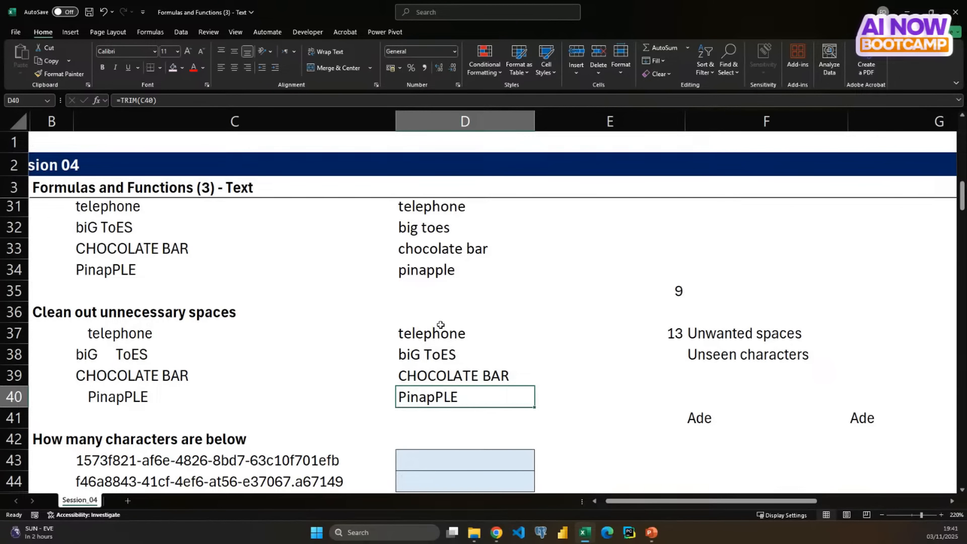
# - Enter the heading NESTING in G33 and make it bold
pyautogui.hscroll(2, 558, 319)
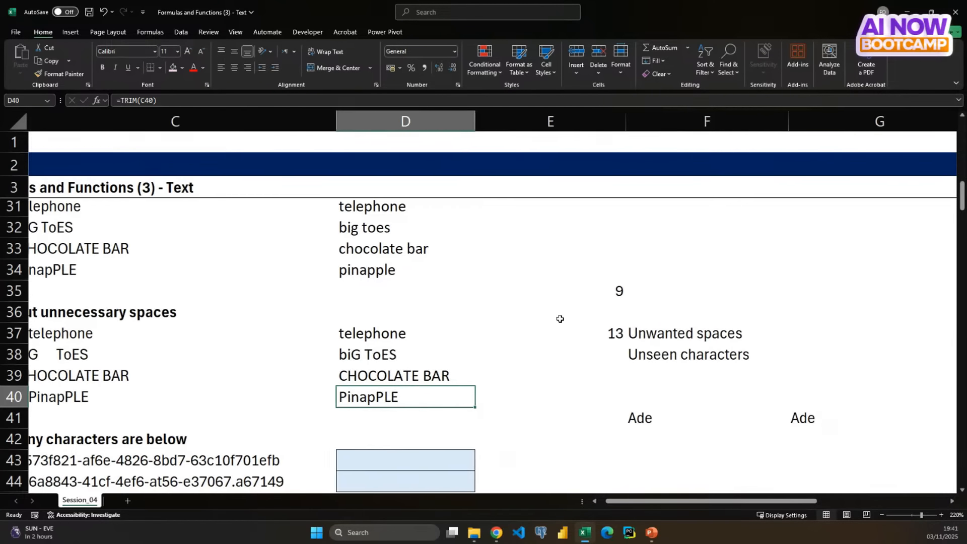
pyautogui.click(712, 247)
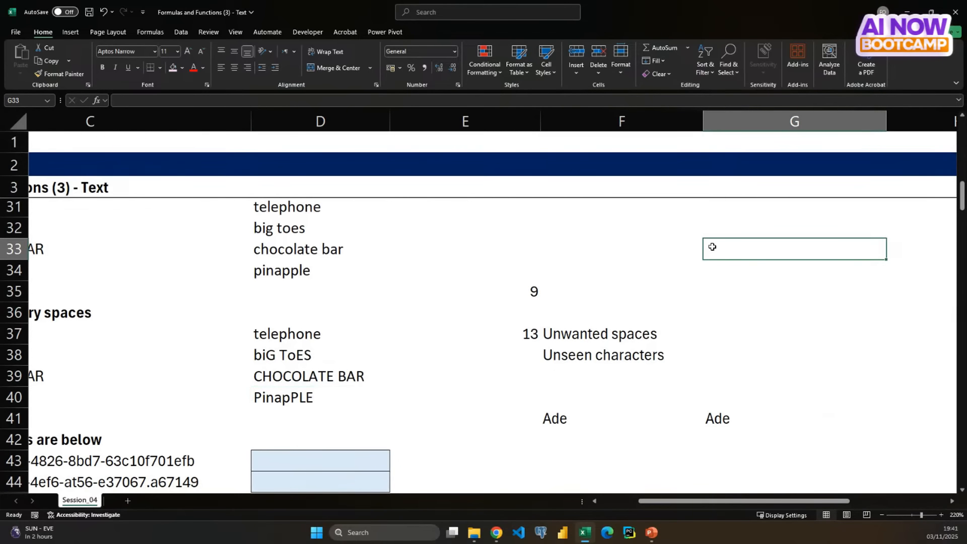
pyautogui.write('NESTING')
pyautogui.press('Return')
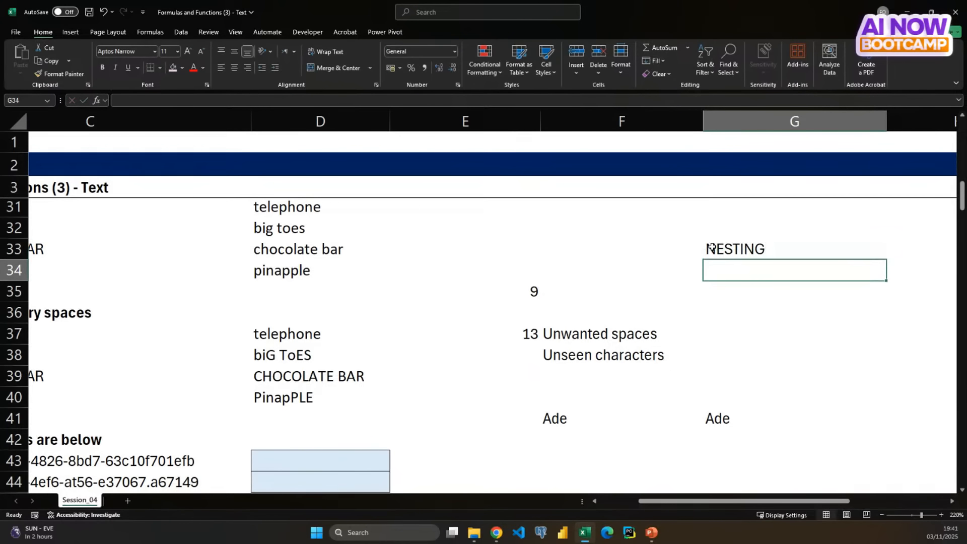
pyautogui.click(711, 247)
pyautogui.hotkey('ctrl', 'b')
pyautogui.press('Return')
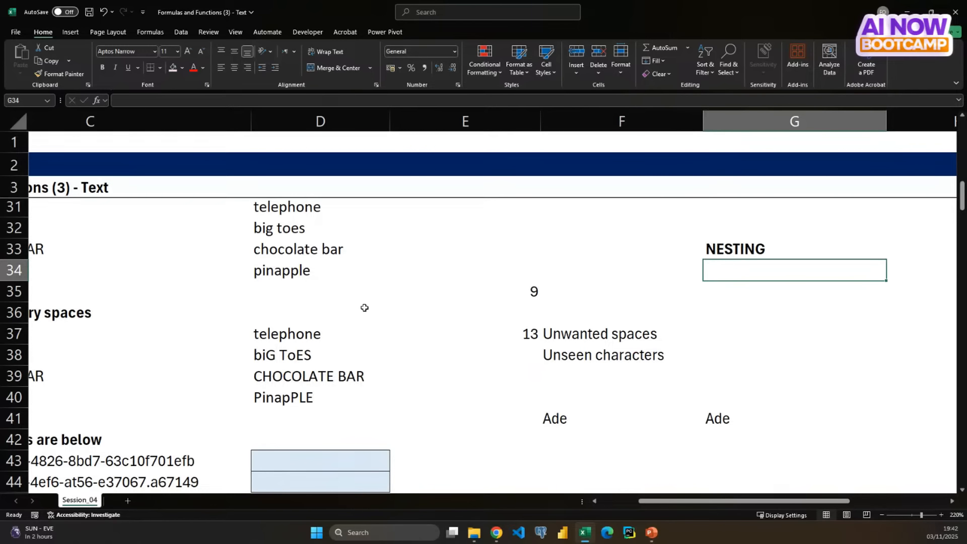
# - Nest the D37 formula inside PROPER so that it reads =PROPER(TRIM(C37))
pyautogui.click(293, 333)
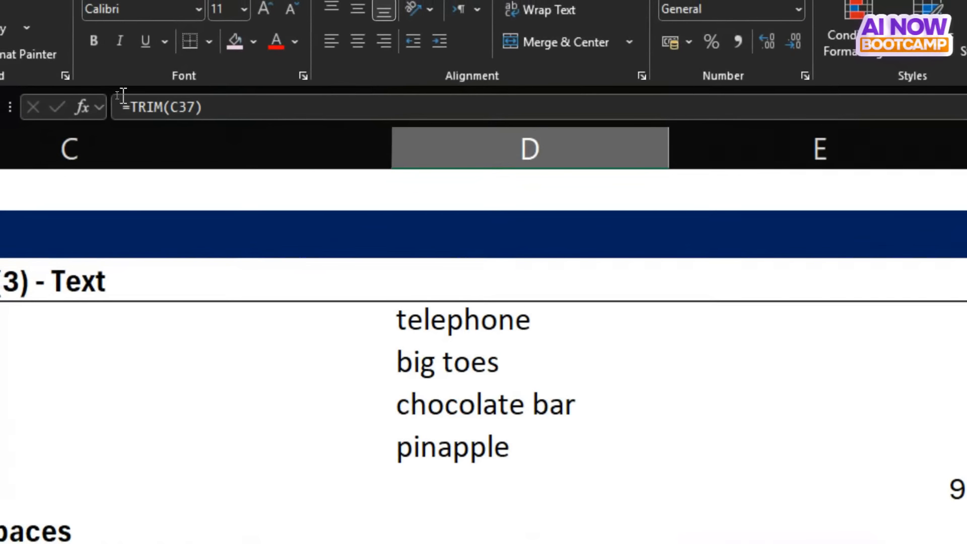
pyautogui.click(130, 107)
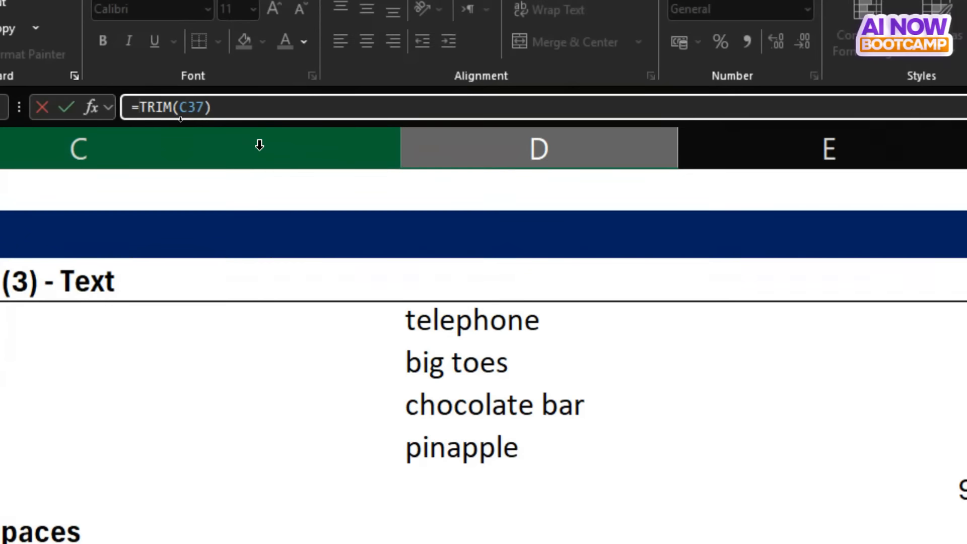
pyautogui.write('prop')
pyautogui.press('Tab')
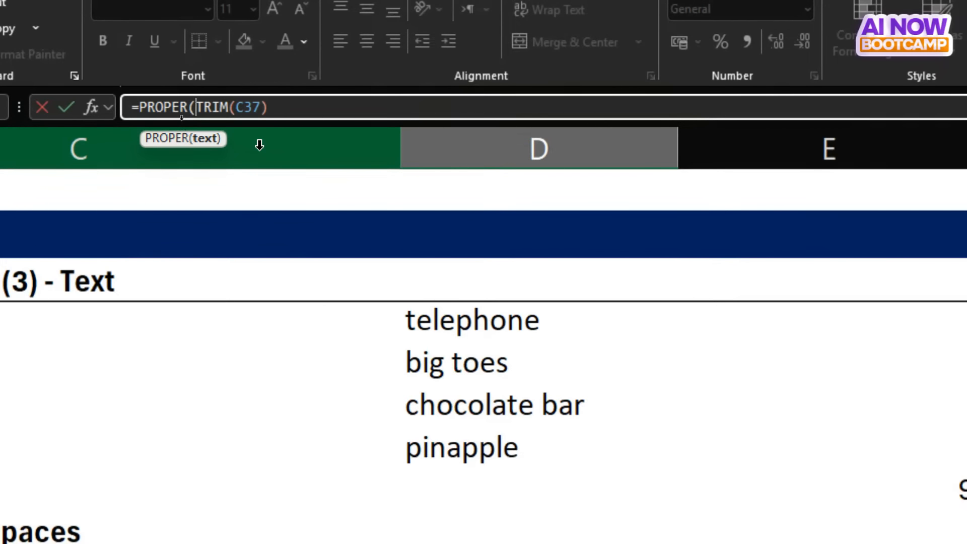
pyautogui.write(')')
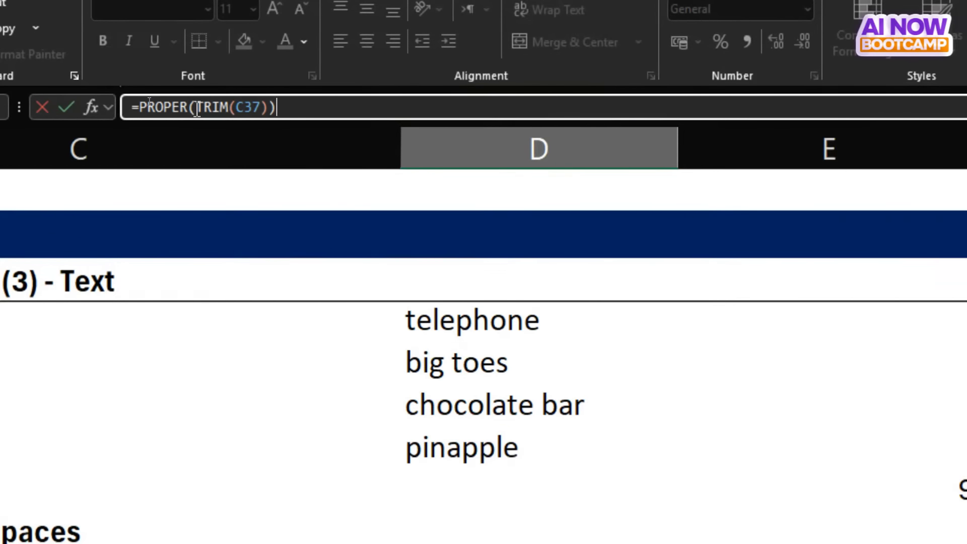
pyautogui.moveTo(197, 109); pyautogui.dragTo(126, 110)
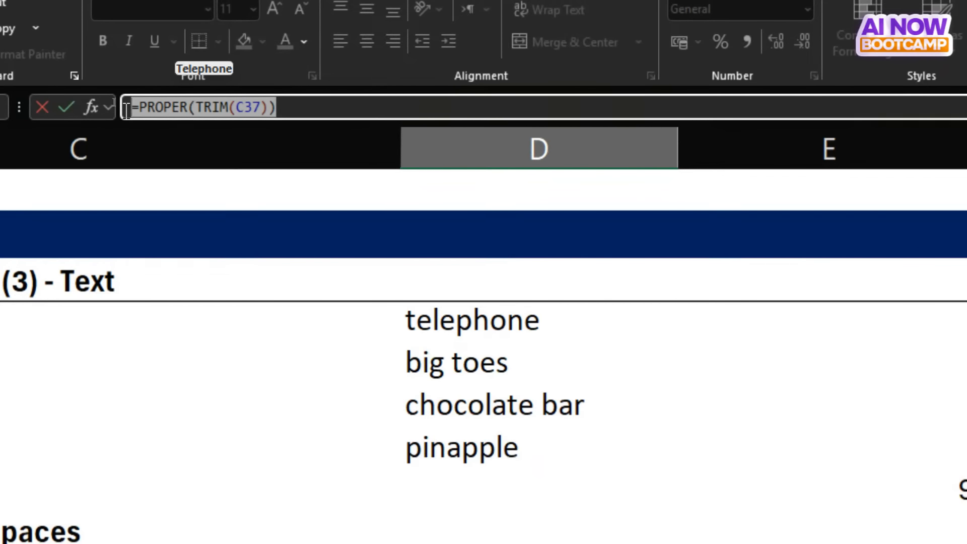
pyautogui.press('Return')
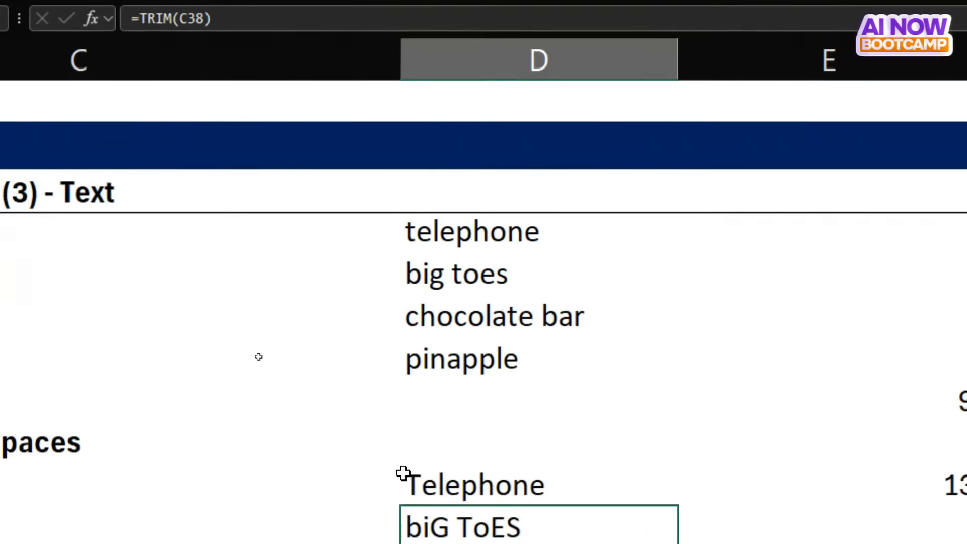
# - Fill the nested PROPER and TRIM formula from D37 down through D40
pyautogui.click(452, 493)
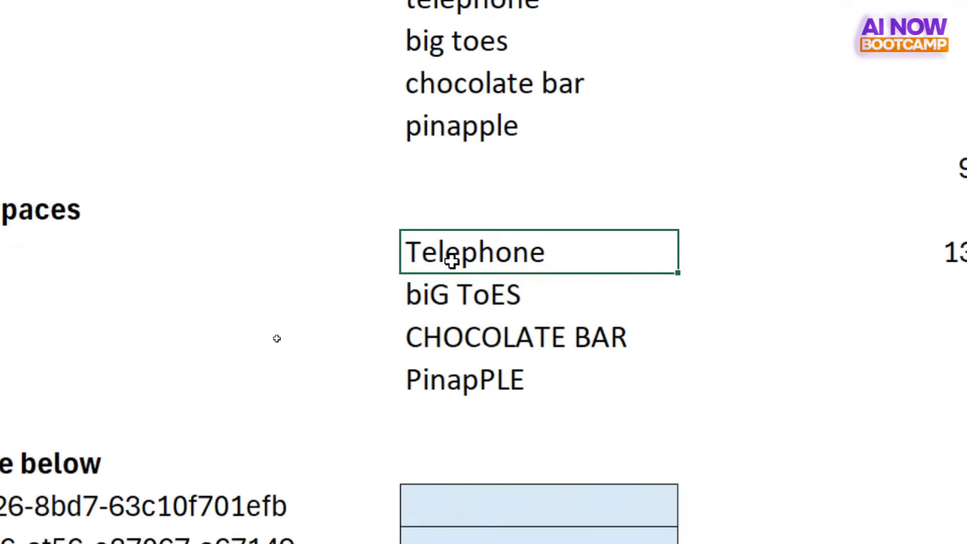
pyautogui.hotkey('shift', 'Down')
pyautogui.hotkey('shift', 'Down')
pyautogui.hotkey('shift', 'Down')
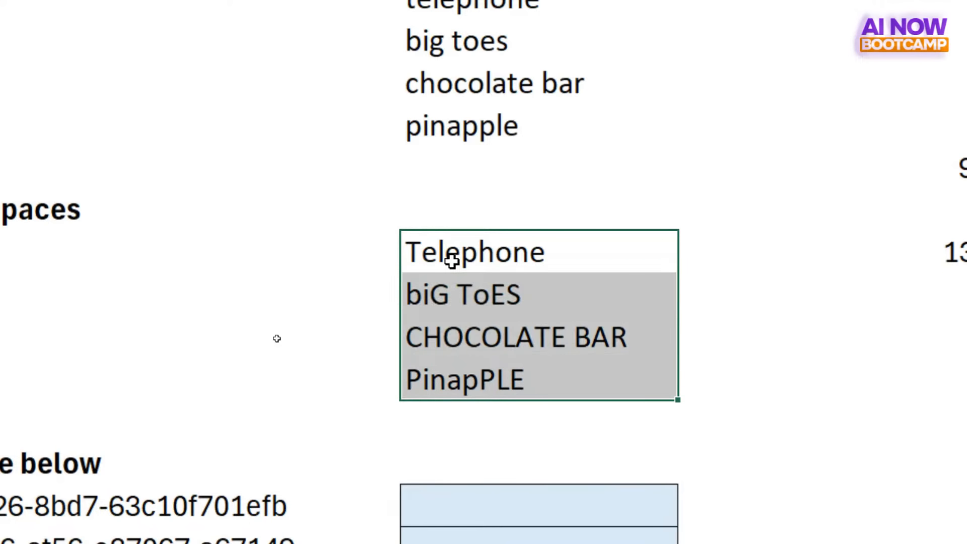
pyautogui.hotkey('ctrl', 'd')
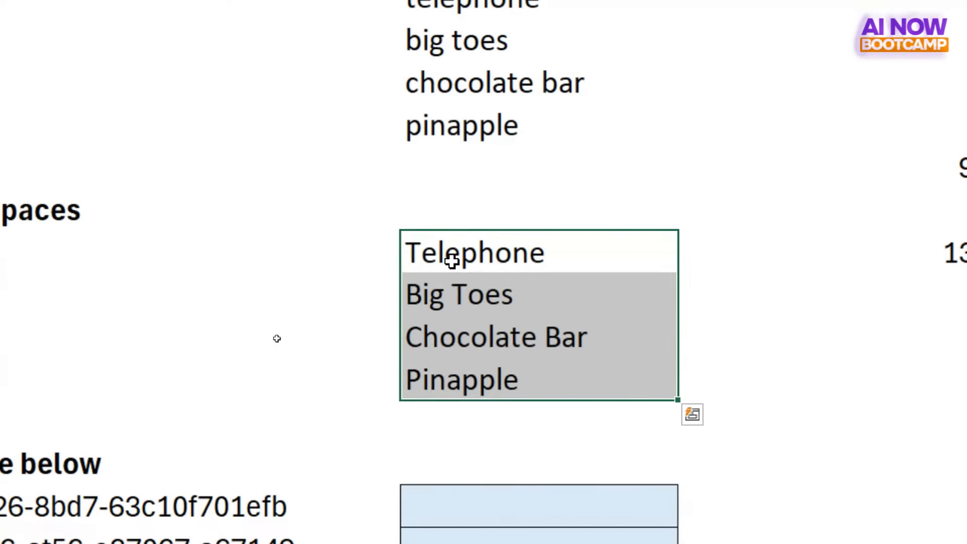
# - Check the results of the nested formula in D37:D39 against the original words in column C
pyautogui.click(443, 301)
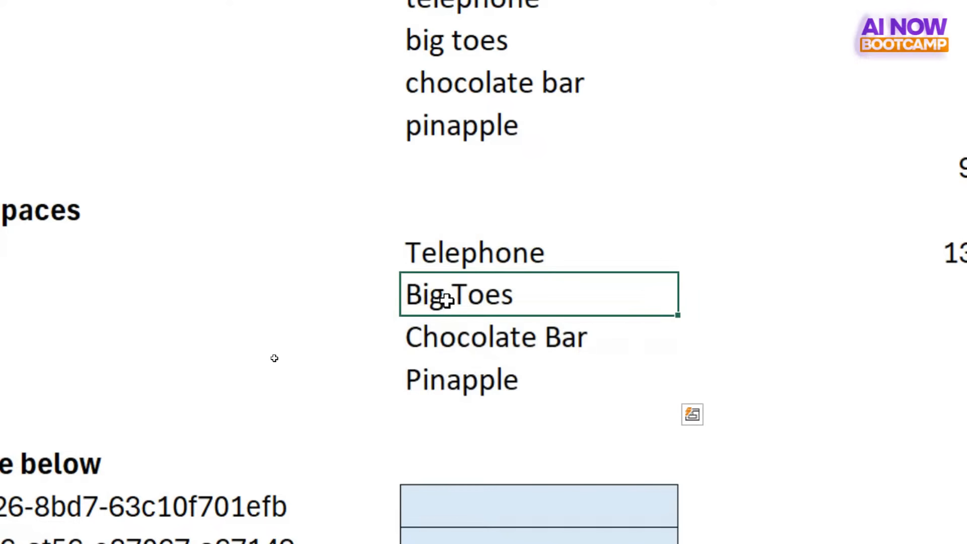
pyautogui.click(449, 332)
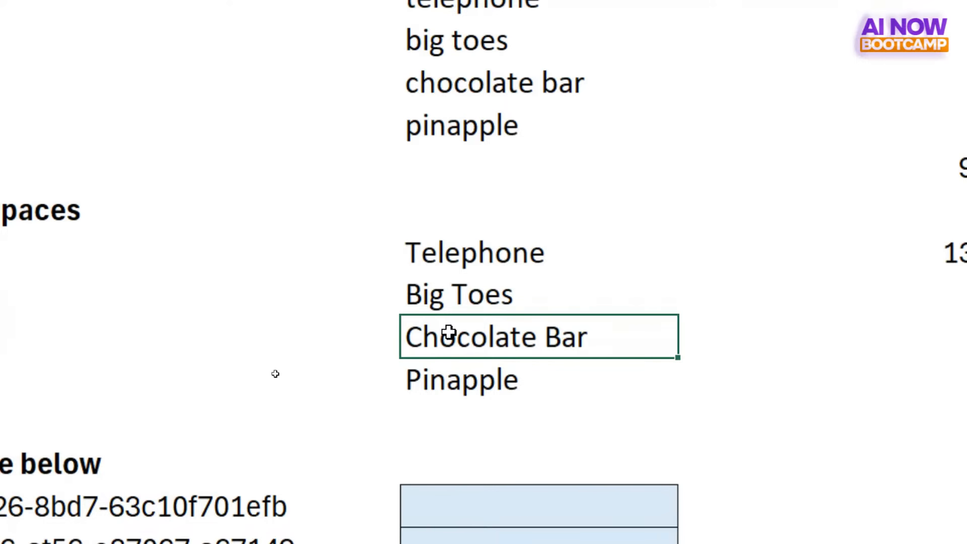
pyautogui.click(464, 254)
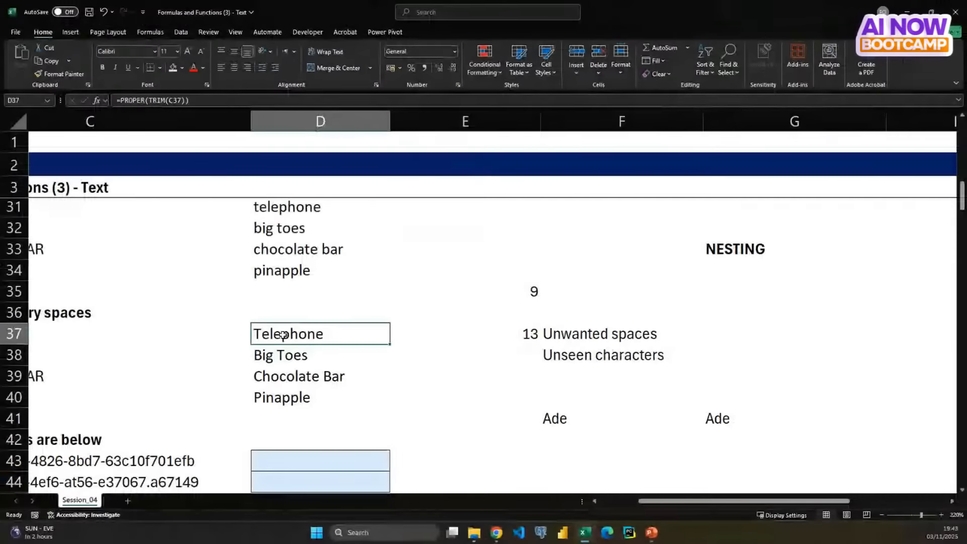
pyautogui.hscroll(-5, 283, 334)
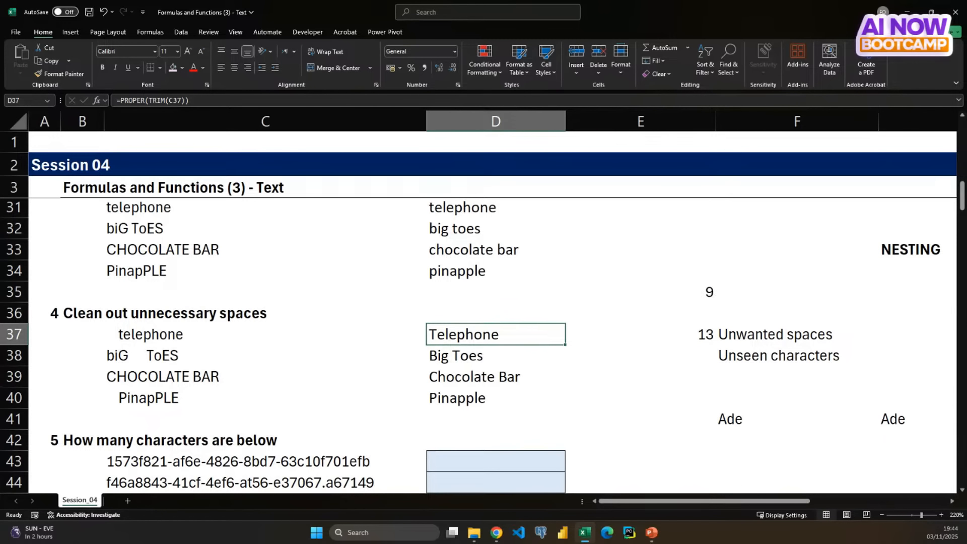
pyautogui.hotkey('alt', 'Tab')
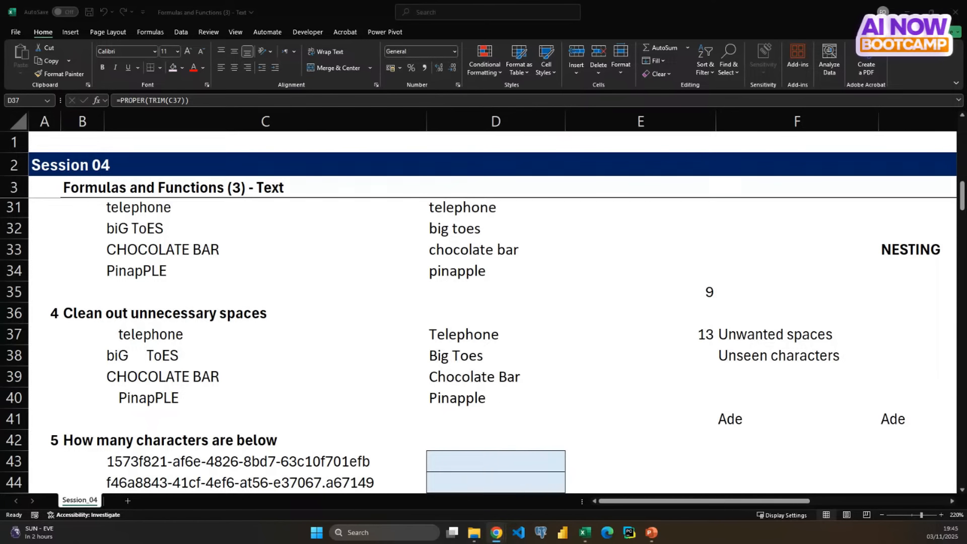
pyautogui.click(461, 332)
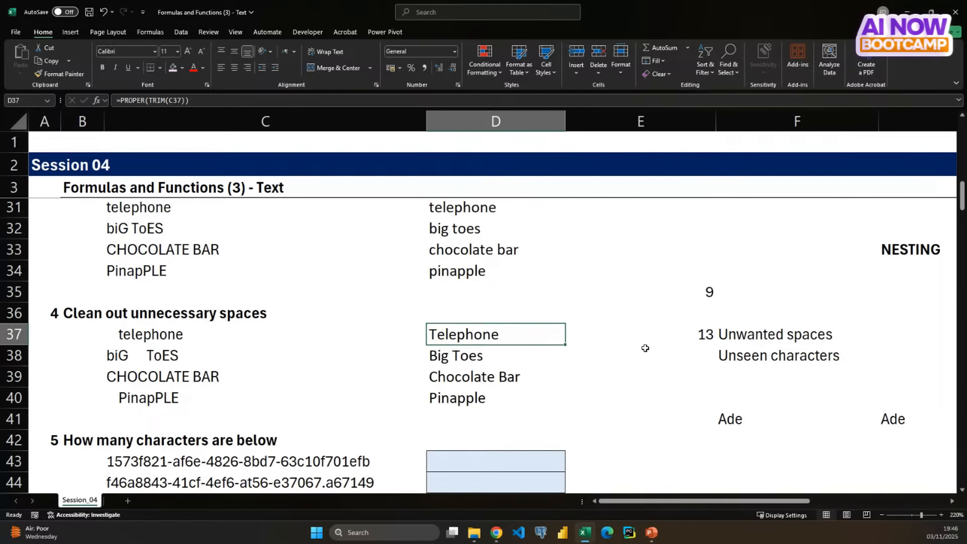
pyautogui.scroll(-1, 629, 391)
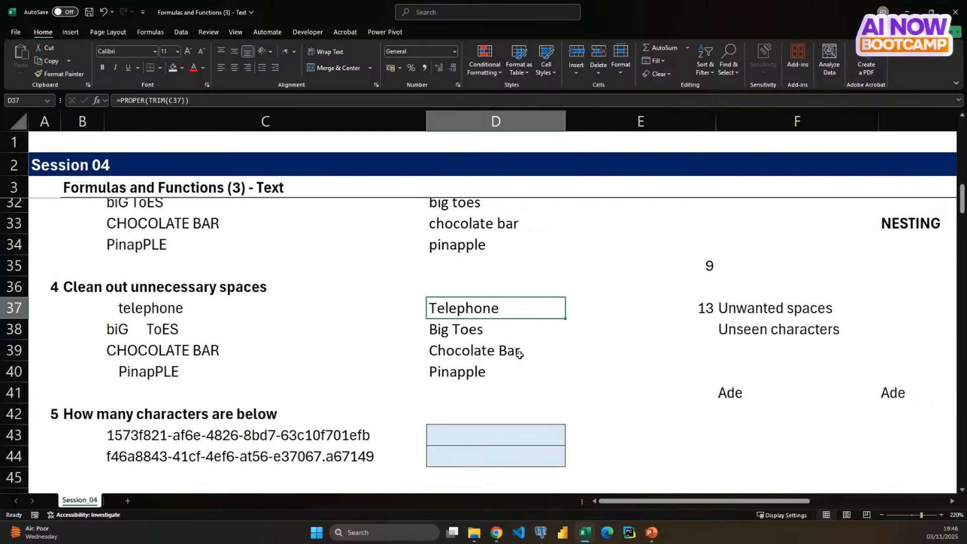
pyautogui.click(618, 262)
pyautogui.click(690, 227)
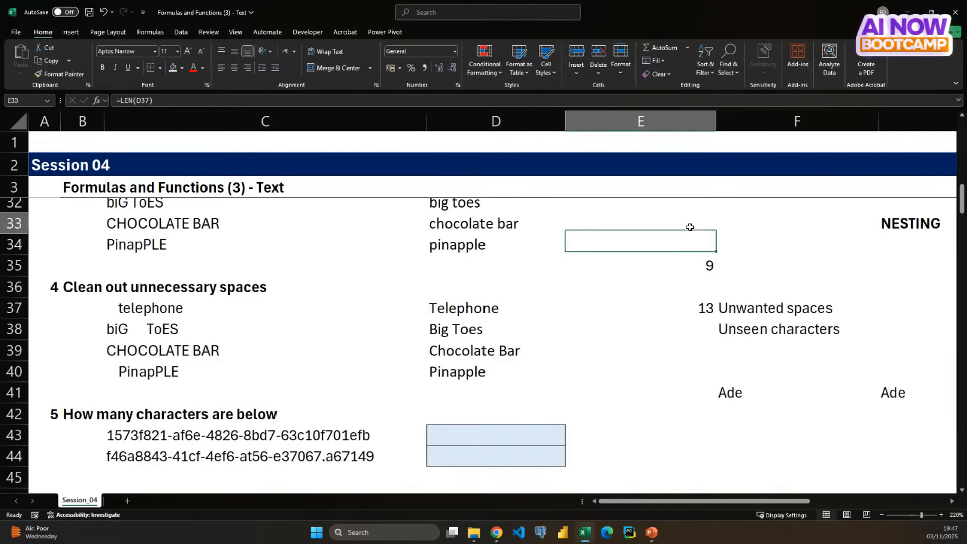
pyautogui.write('=cle')
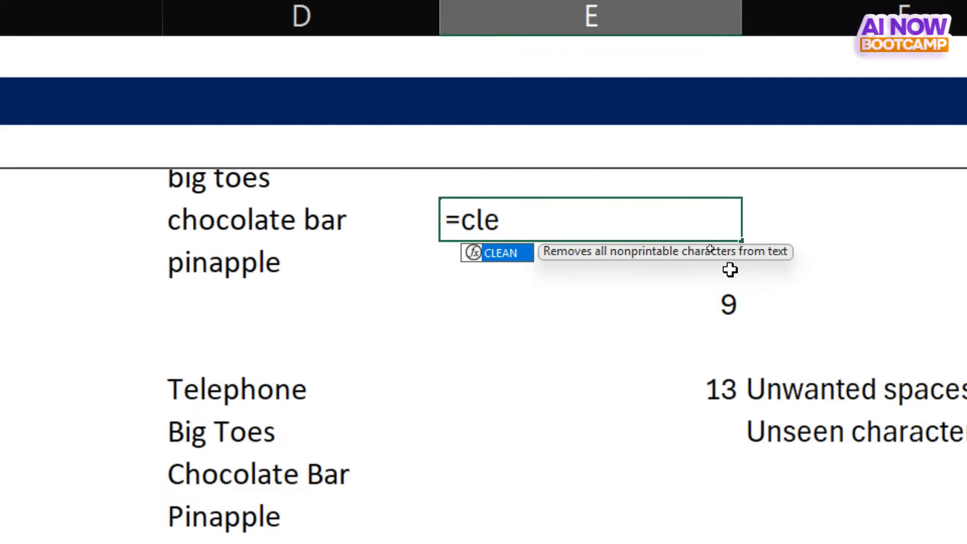
pyautogui.press('Escape')
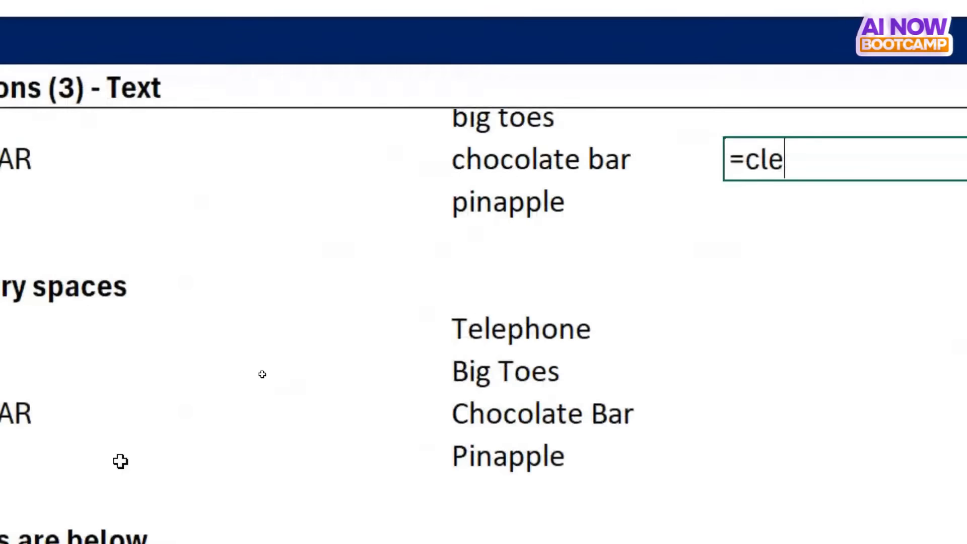
pyautogui.press('Escape')
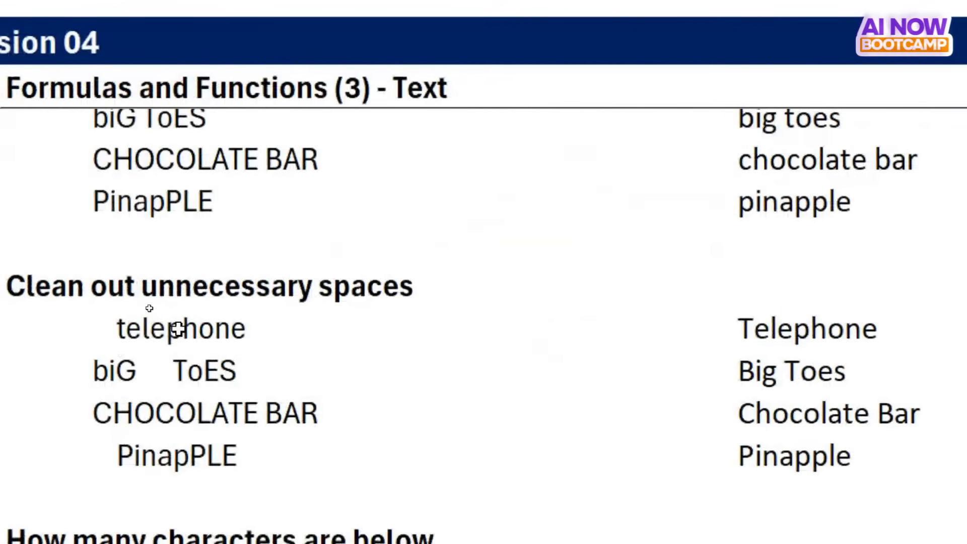
# - Review the first exercise 4 word in C37, the exercise 5 character-count task and the exercise 6 name table
pyautogui.click(76, 328)
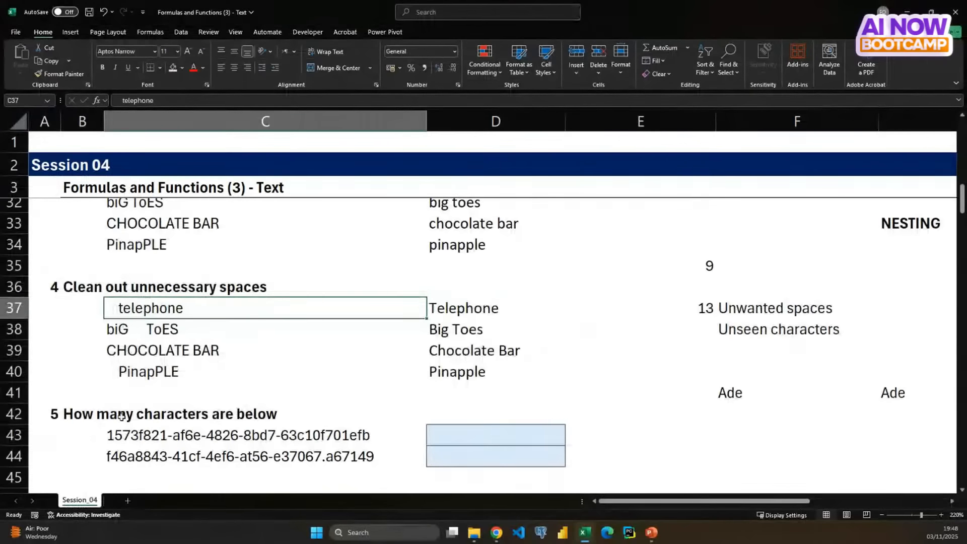
pyautogui.scroll(-2, 147, 328)
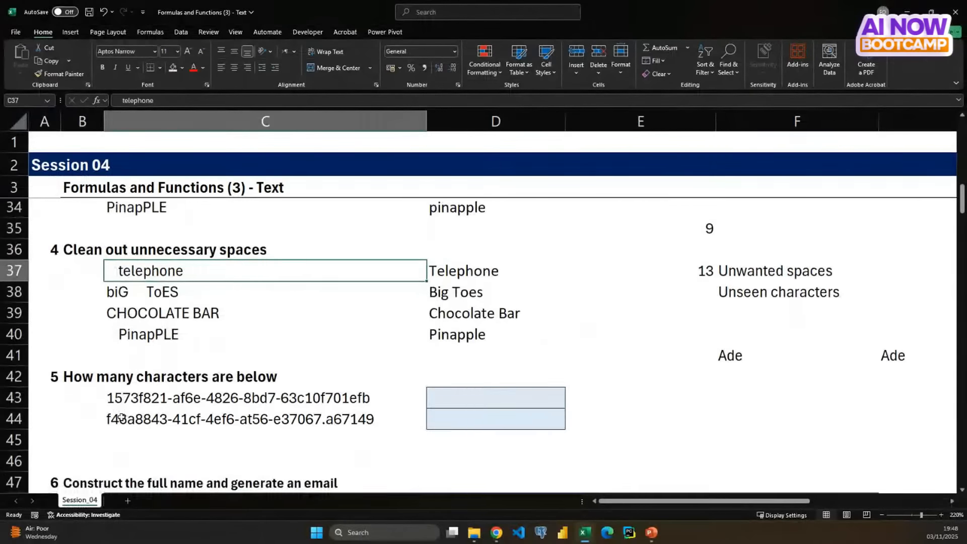
pyautogui.scroll(-1, 122, 417)
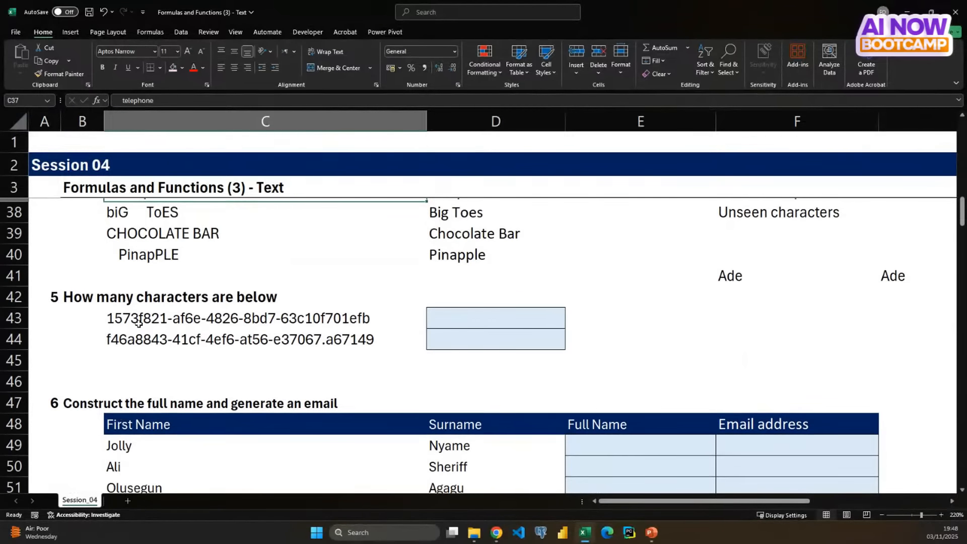
pyautogui.click(92, 297)
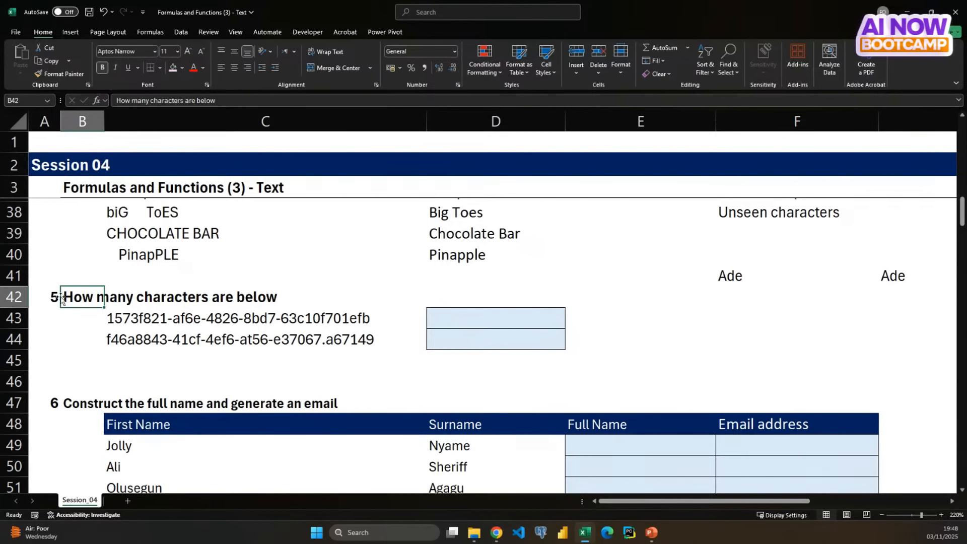
pyautogui.click(130, 318)
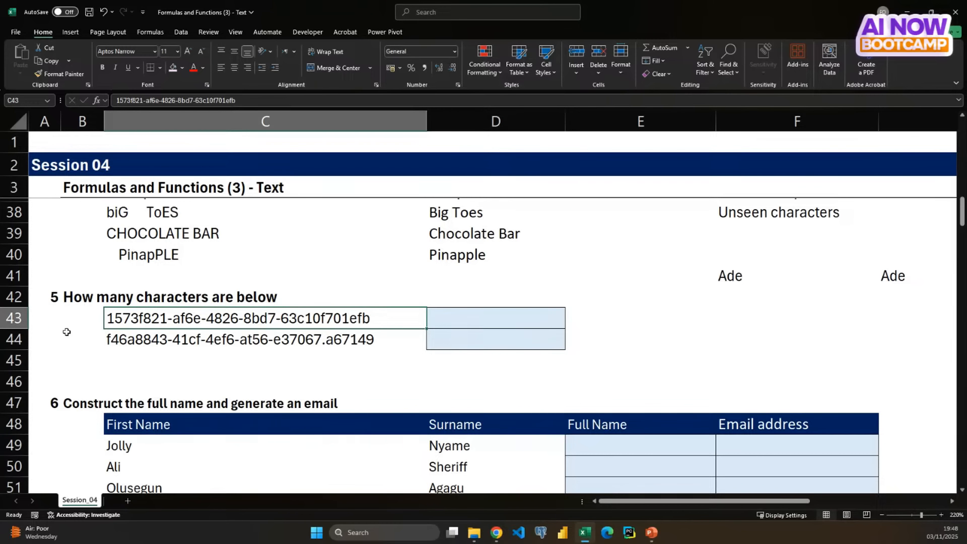
pyautogui.scroll(-3, 67, 332)
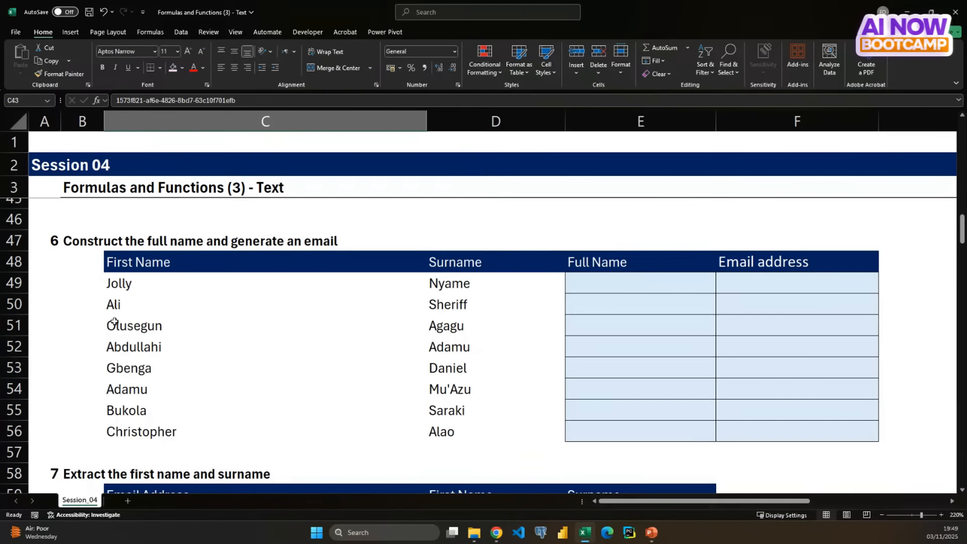
# - Examine the exercise 6 table, comparing the First Name and Surname columns with the empty Full Name cells E49:E56
pyautogui.scroll(-1, 170, 353)
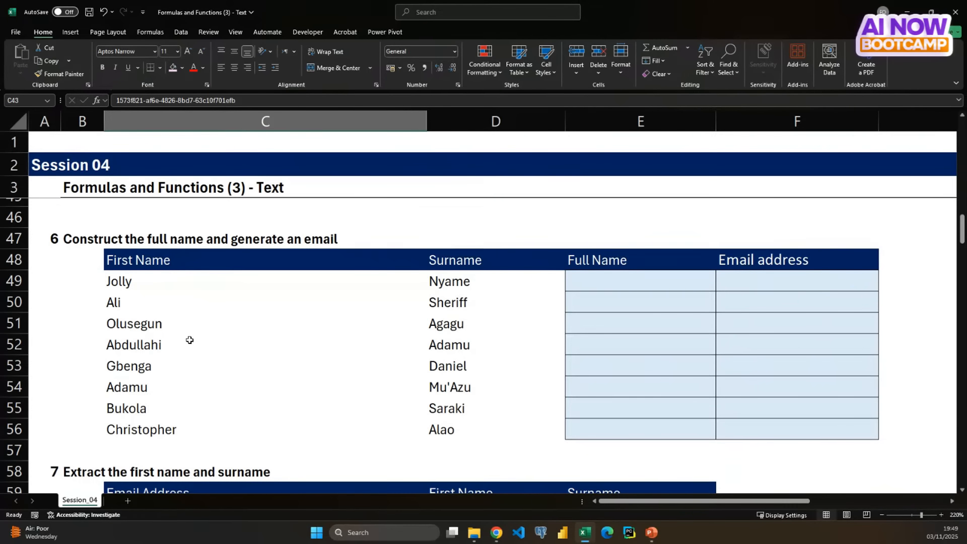
pyautogui.click(155, 282)
pyautogui.click(60, 241)
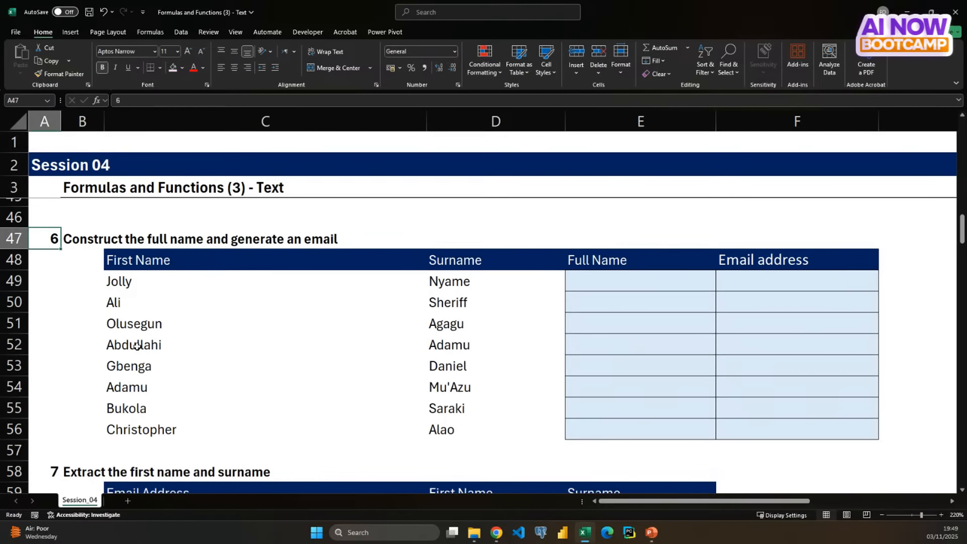
pyautogui.moveTo(152, 281); pyautogui.dragTo(164, 425)
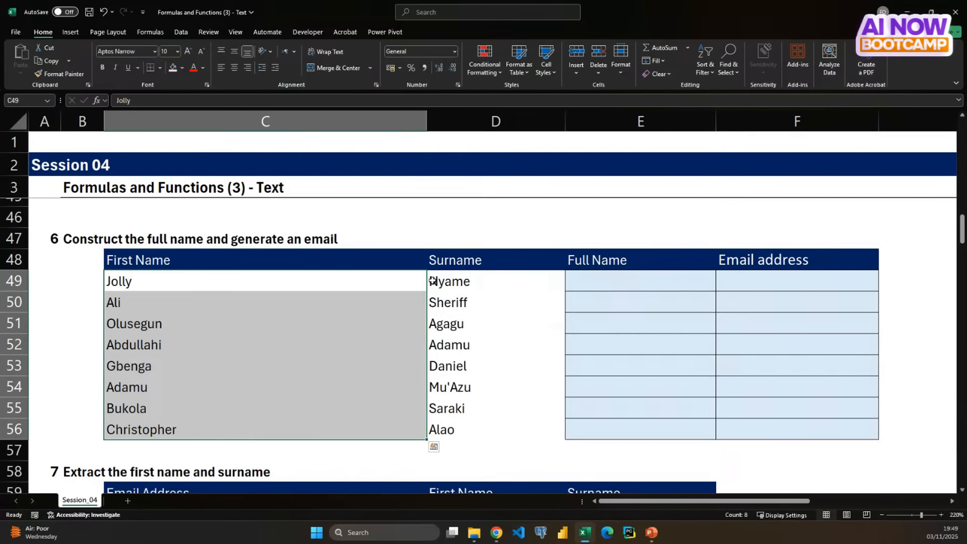
pyautogui.moveTo(431, 282); pyautogui.dragTo(431, 430)
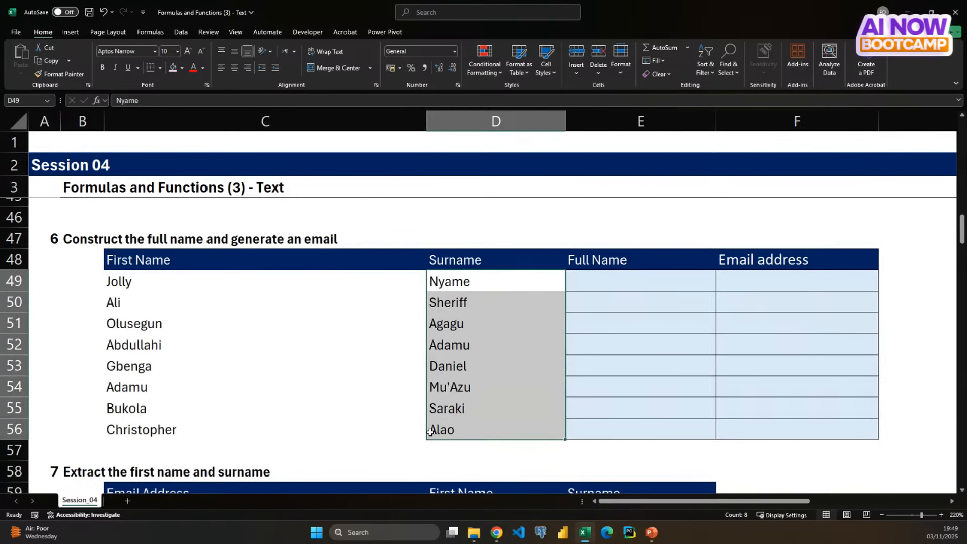
pyautogui.click(377, 397)
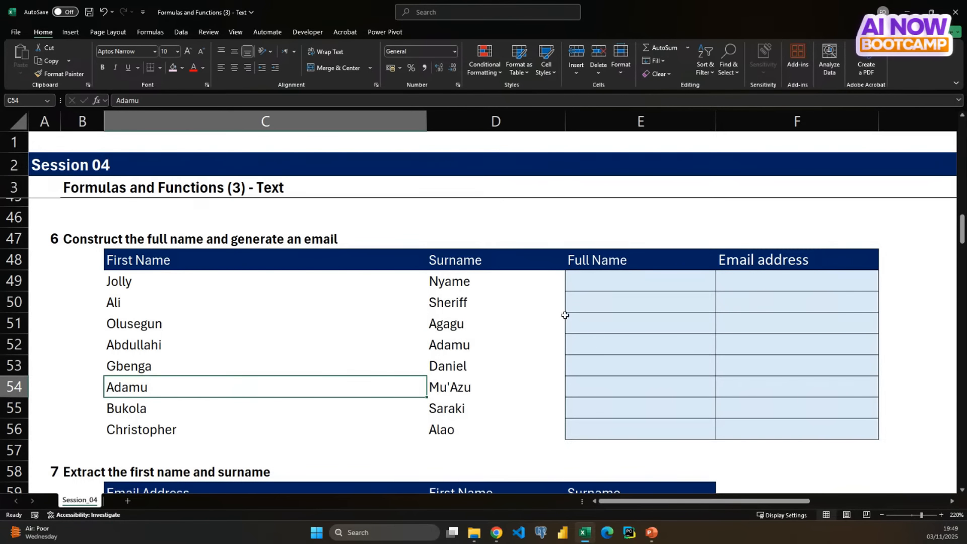
pyautogui.moveTo(614, 287); pyautogui.dragTo(626, 425)
pyautogui.click(324, 346)
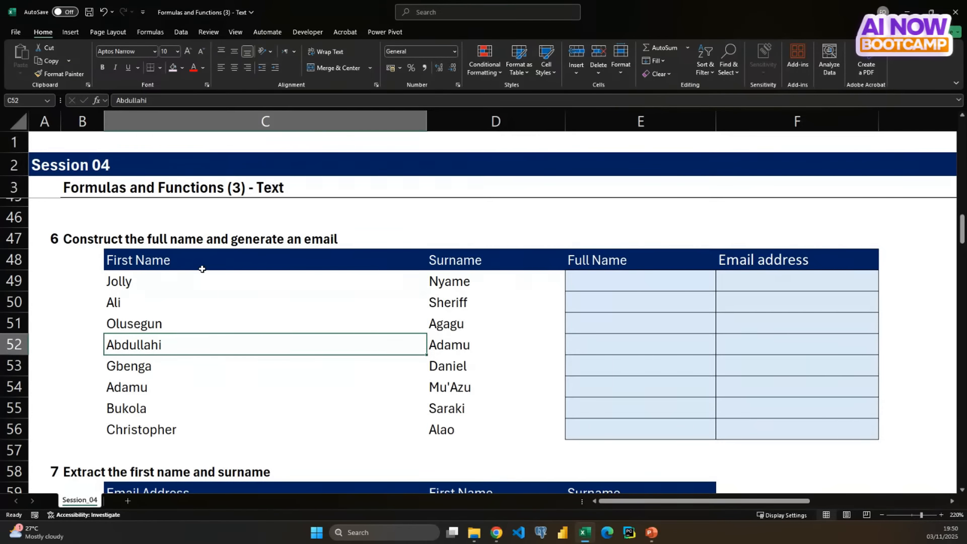
pyautogui.moveTo(199, 261); pyautogui.dragTo(258, 431)
pyautogui.moveTo(471, 260); pyautogui.dragTo(460, 431)
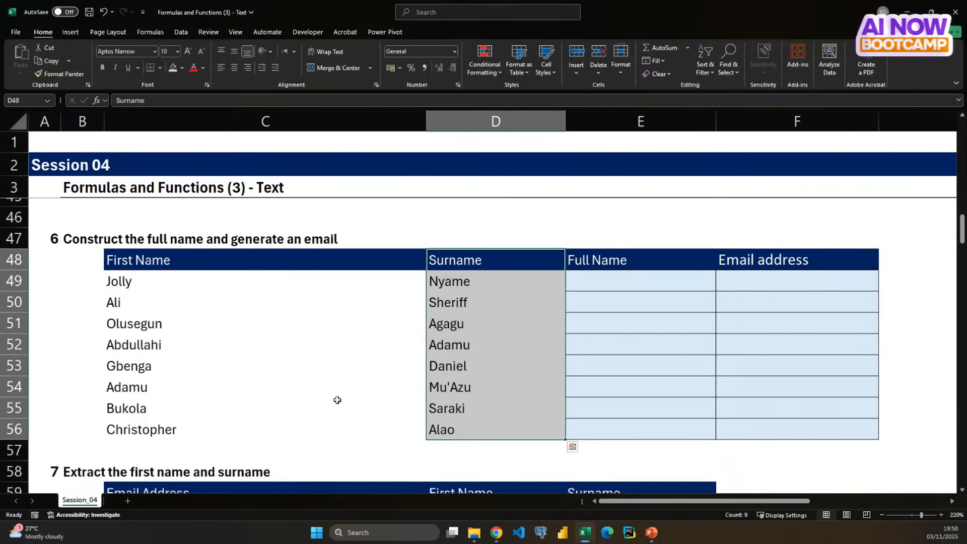
pyautogui.click(266, 367)
pyautogui.moveTo(192, 260); pyautogui.dragTo(198, 425)
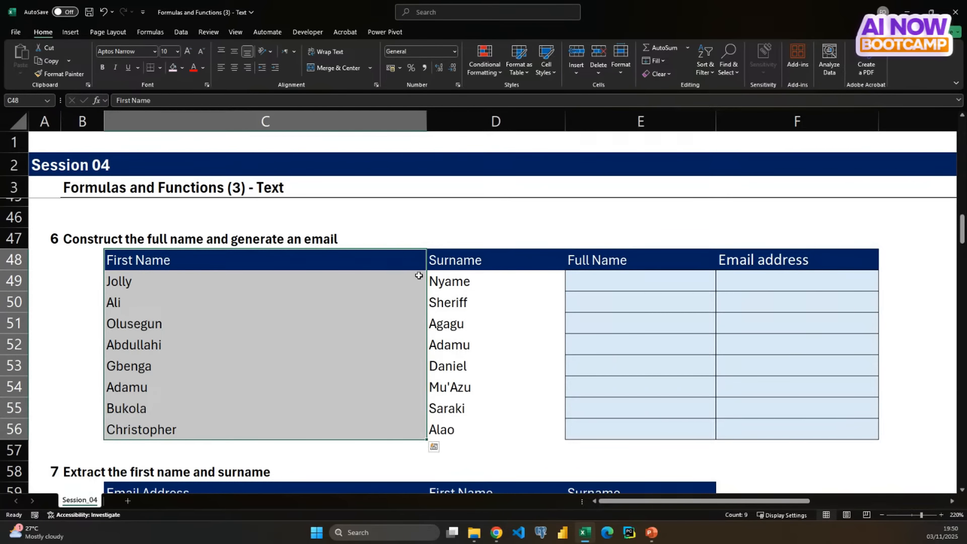
pyautogui.moveTo(455, 265); pyautogui.dragTo(449, 430)
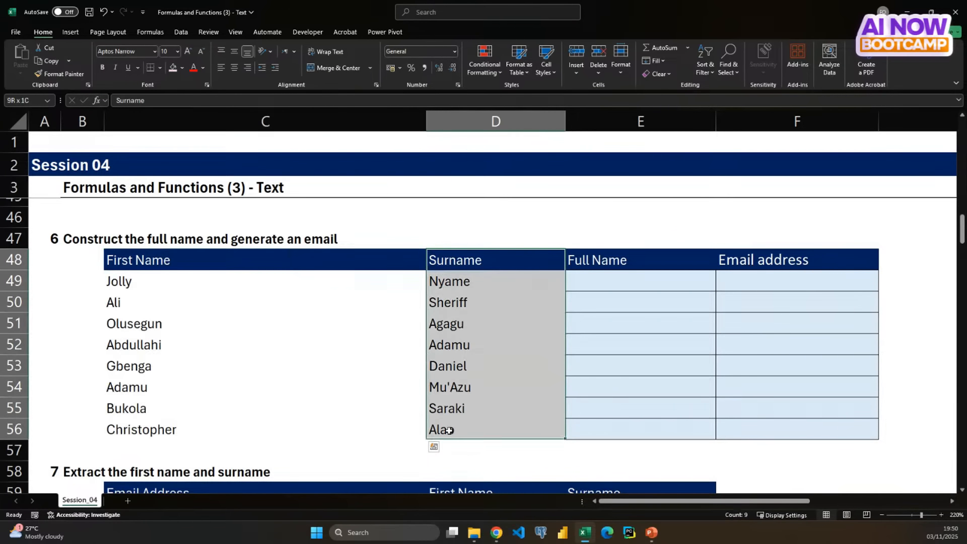
pyautogui.click(372, 406)
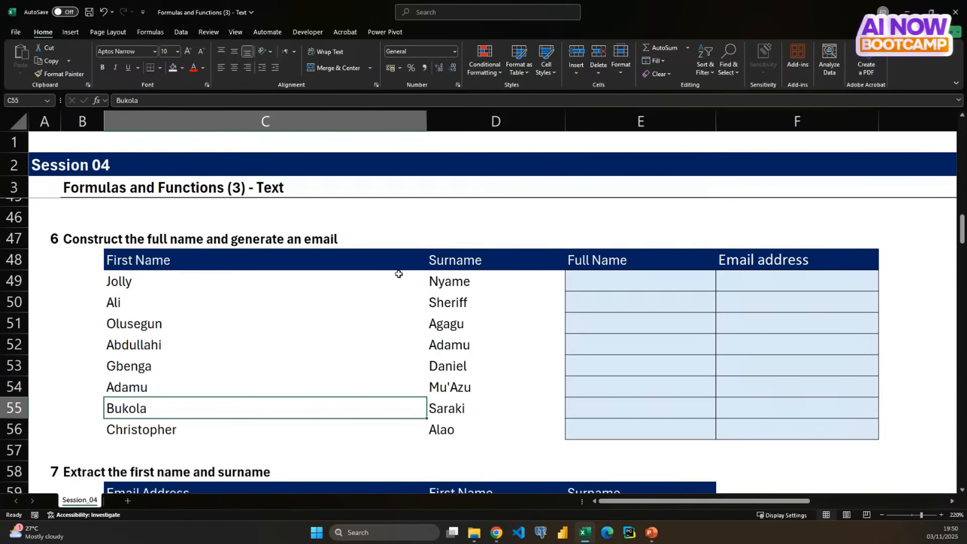
pyautogui.moveTo(602, 282); pyautogui.dragTo(613, 425)
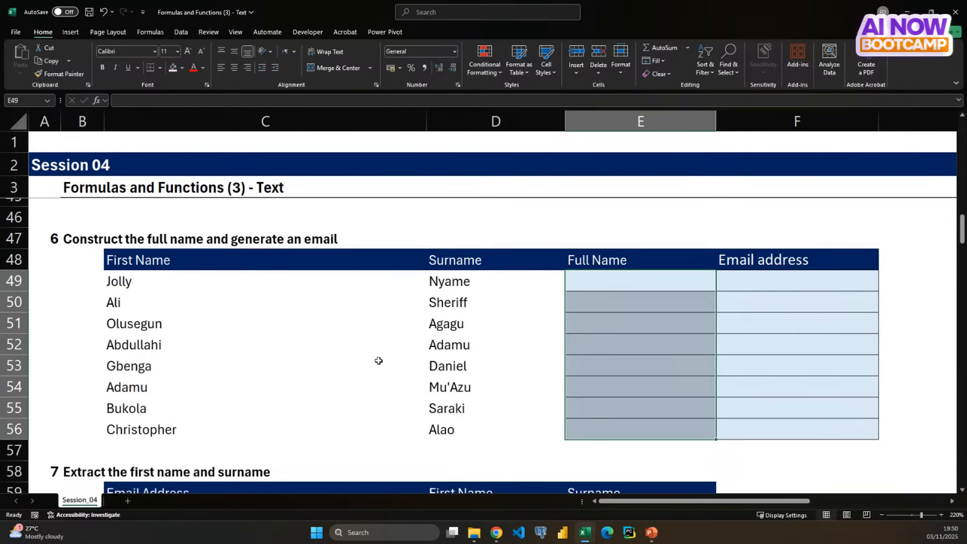
# - Narrow column C and select E49, the first Full Name cell of exercise 6
pyautogui.hscroll(2, 378, 361)
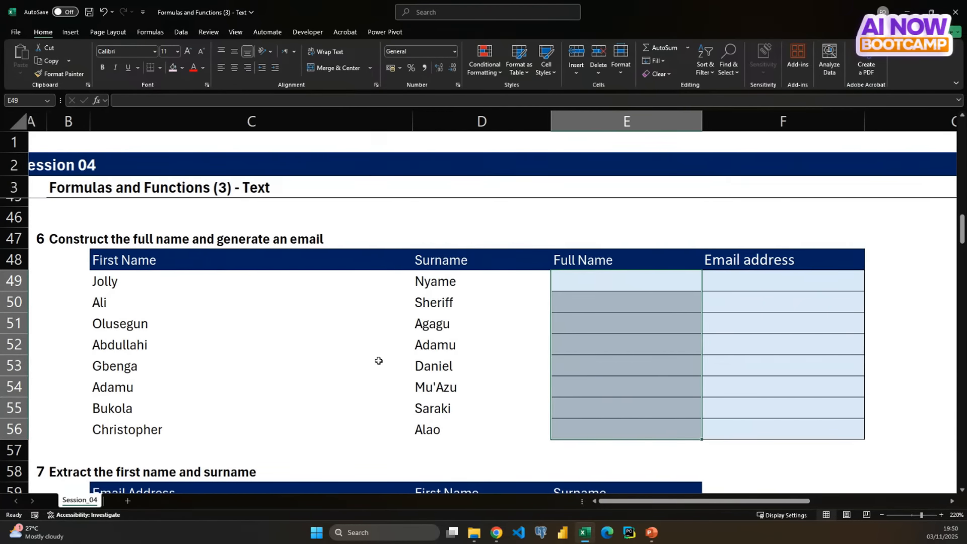
pyautogui.moveTo(411, 118); pyautogui.dragTo(357, 121)
pyautogui.click(499, 274)
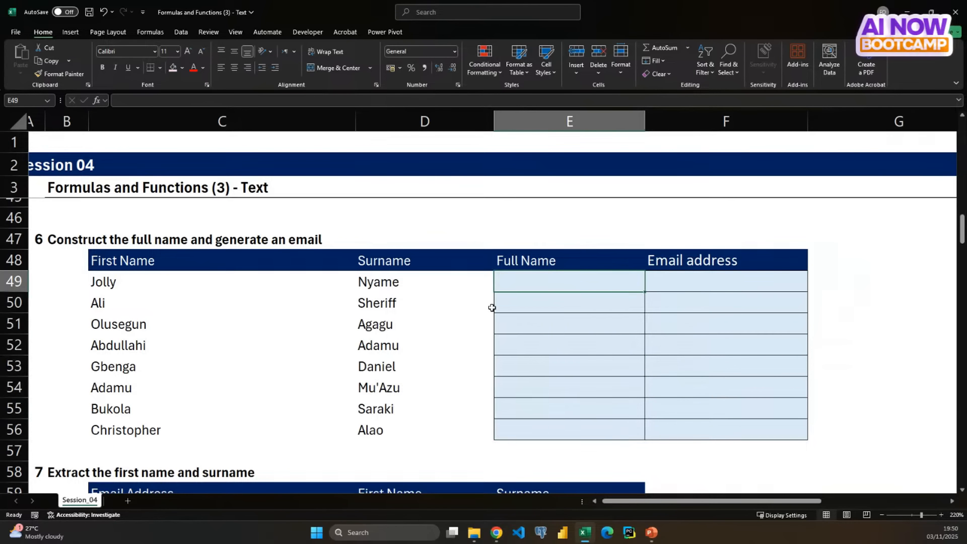
# - Rearrange the text-joining functions in the reference list, placing & in E7, CONCAT in E8 and TEXTJOIN in E9
pyautogui.scroll(14, 443, 389)
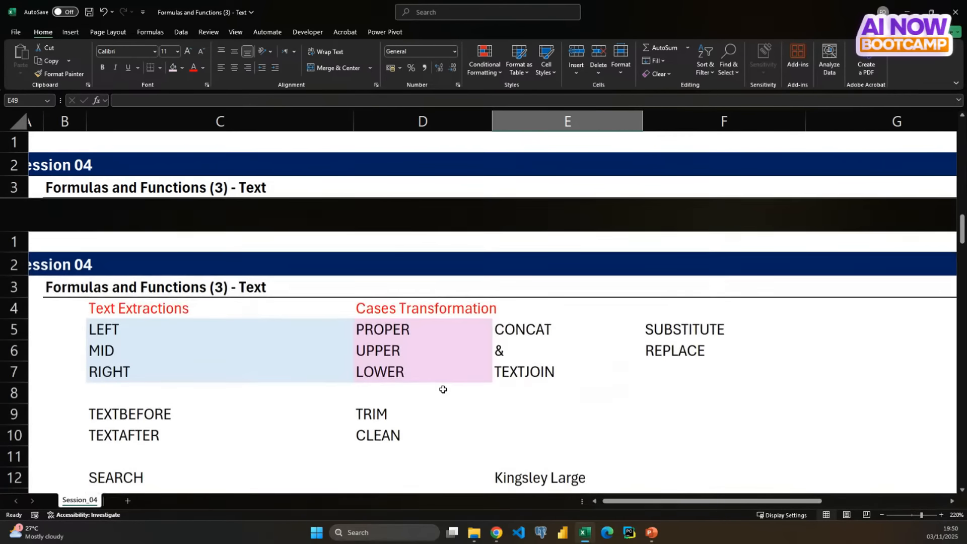
pyautogui.click(524, 232)
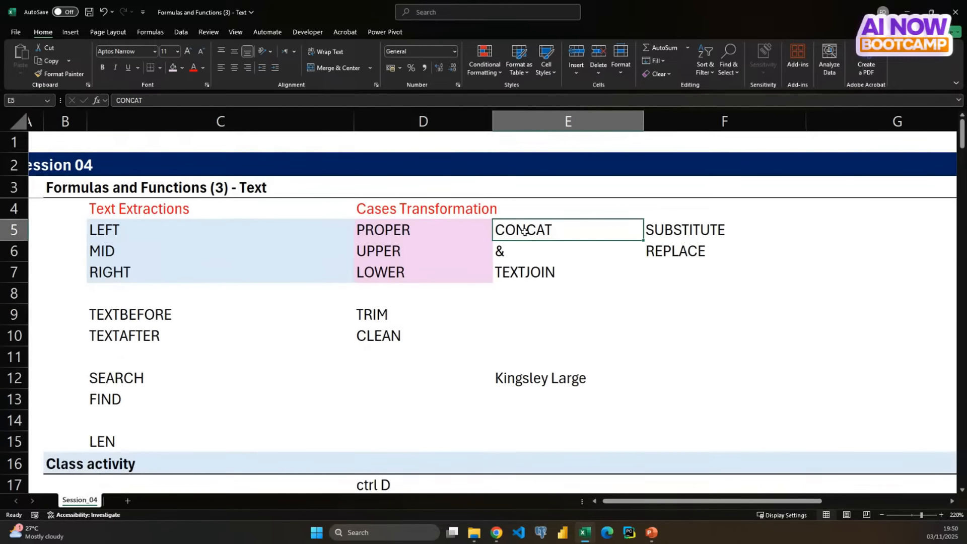
pyautogui.moveTo(531, 245); pyautogui.dragTo(527, 311)
pyautogui.click(532, 274)
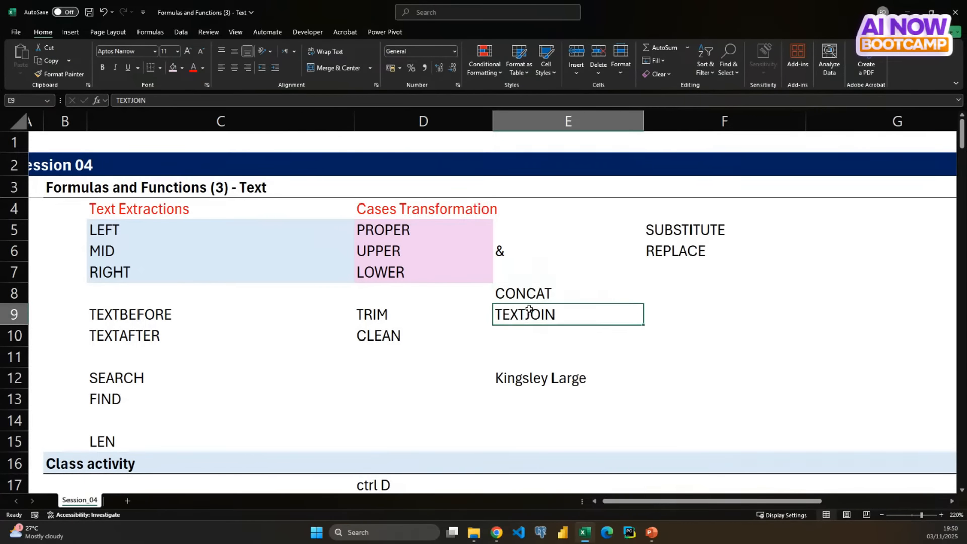
pyautogui.click(505, 247)
pyautogui.moveTo(510, 263); pyautogui.dragTo(504, 270)
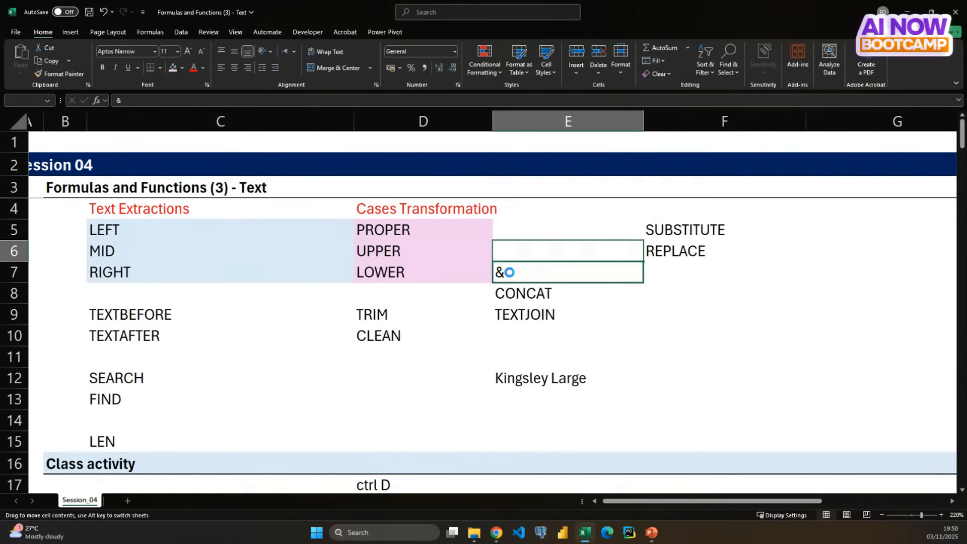
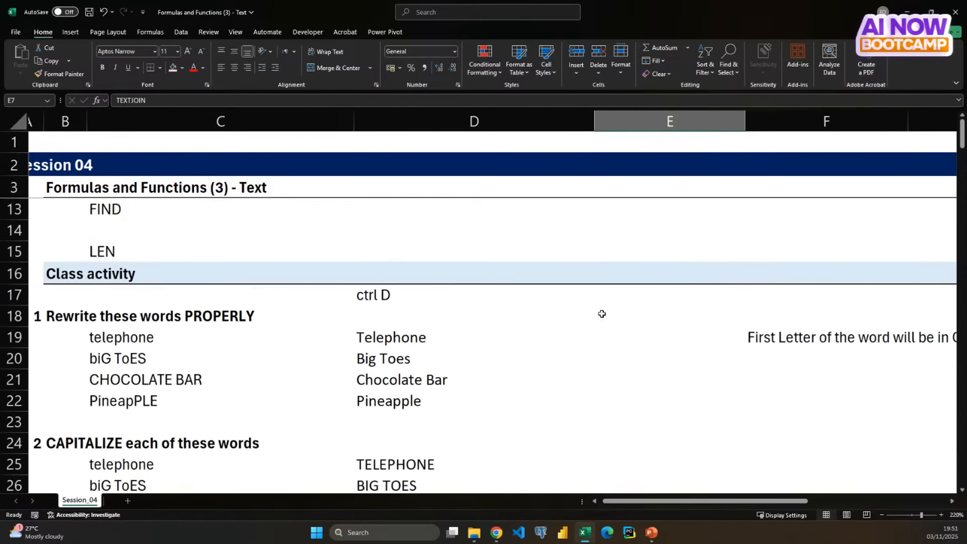
pyautogui.scroll(-5, 601, 313)
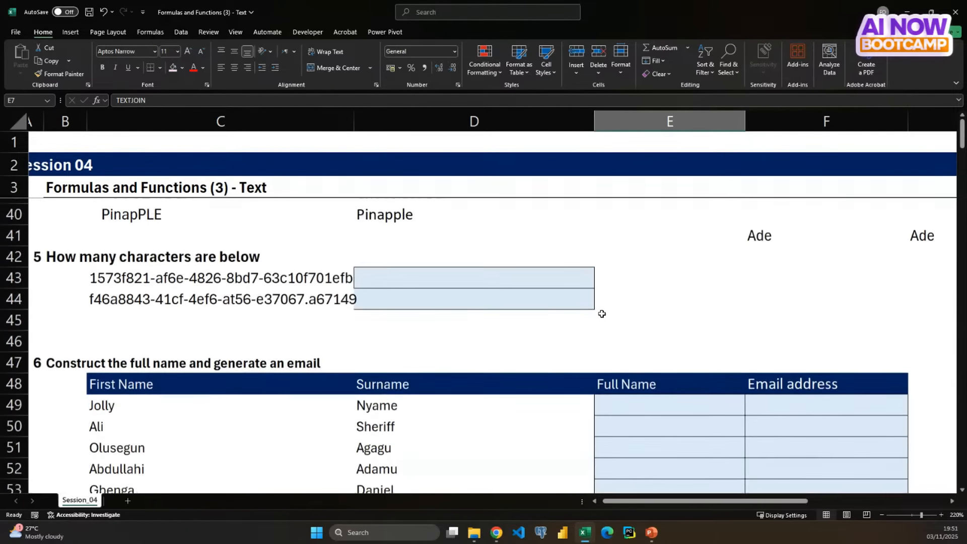
# - Join the first name and surname in E49, the first Full Name cell, with the formula =C49 & D49
pyautogui.click(643, 297)
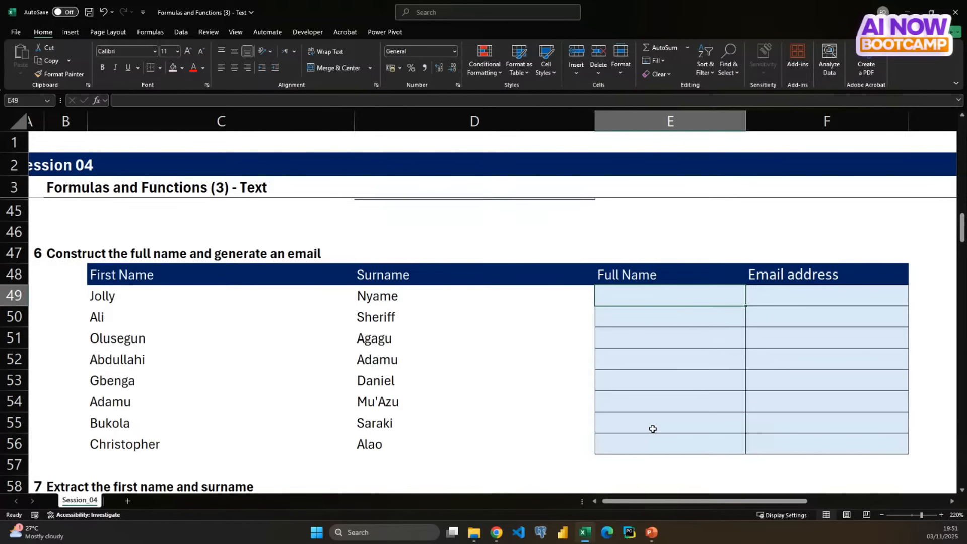
pyautogui.write('=')
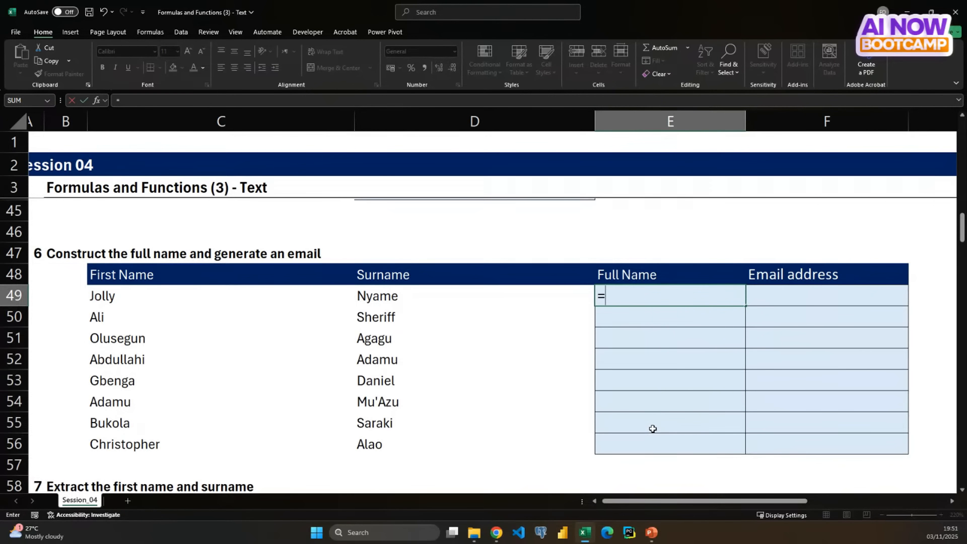
pyautogui.press('Left')
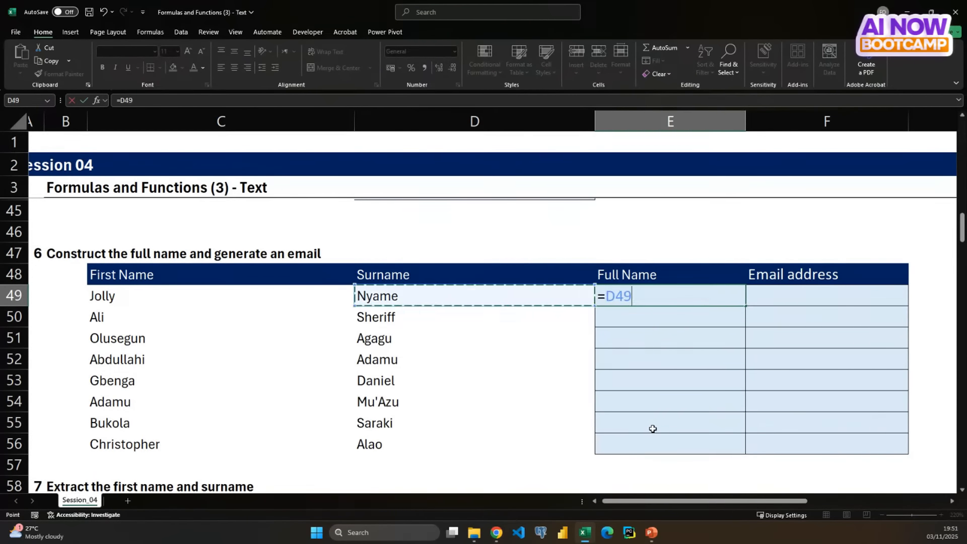
pyautogui.press('Left')
pyautogui.press('Left')
pyautogui.press('Right')
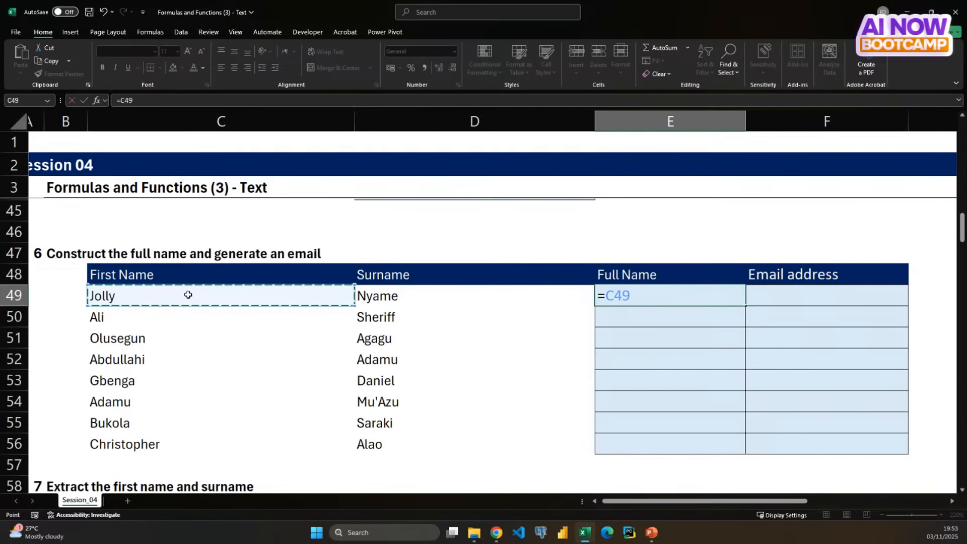
pyautogui.write('&')
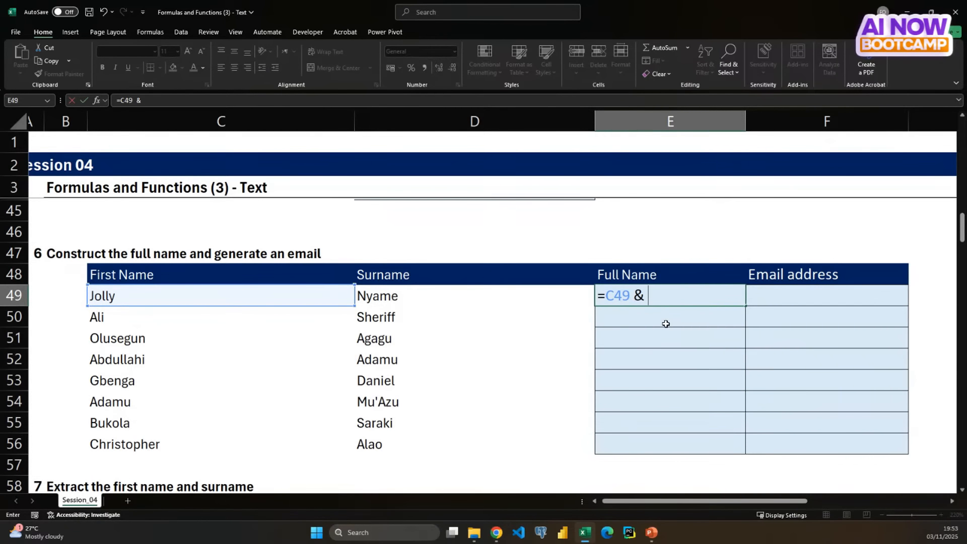
pyautogui.press('Return')
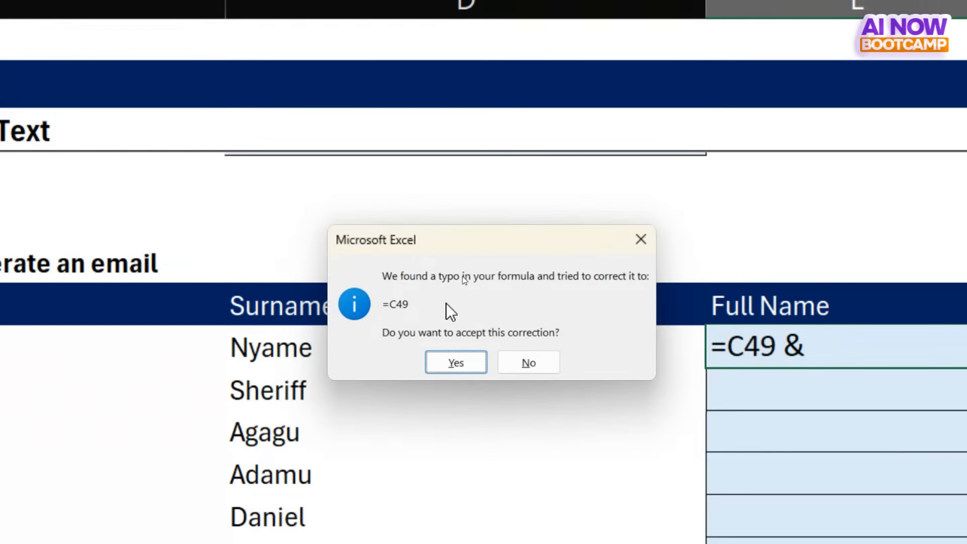
pyautogui.click(641, 242)
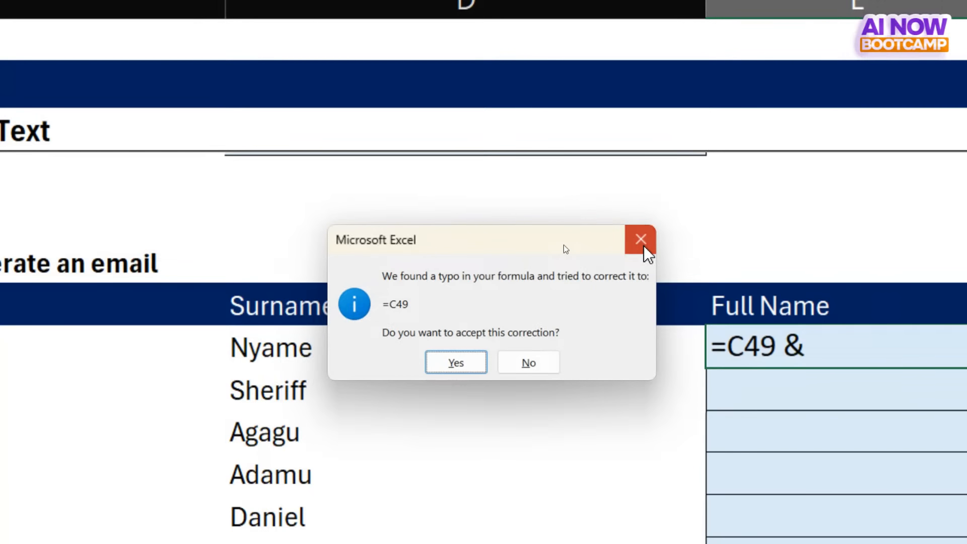
pyautogui.click(808, 247)
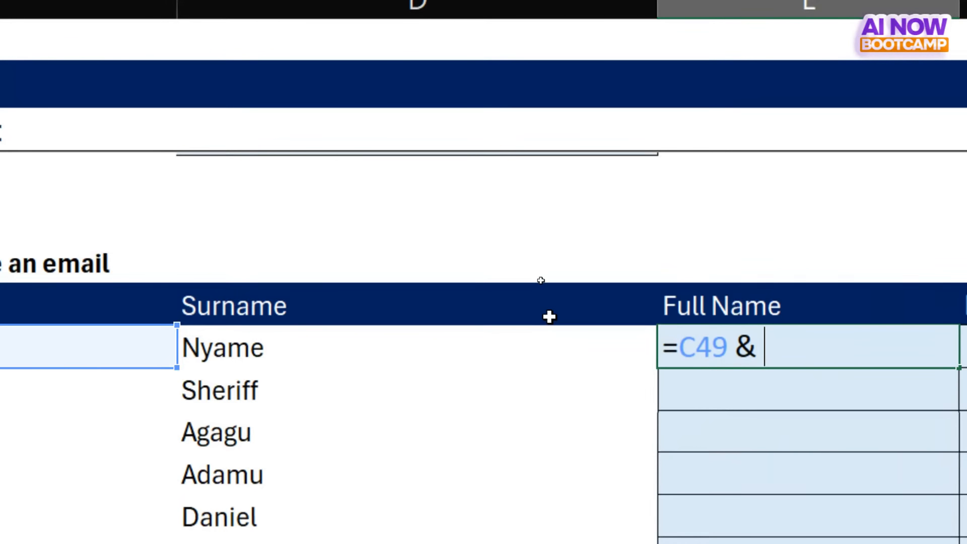
pyautogui.click(369, 350)
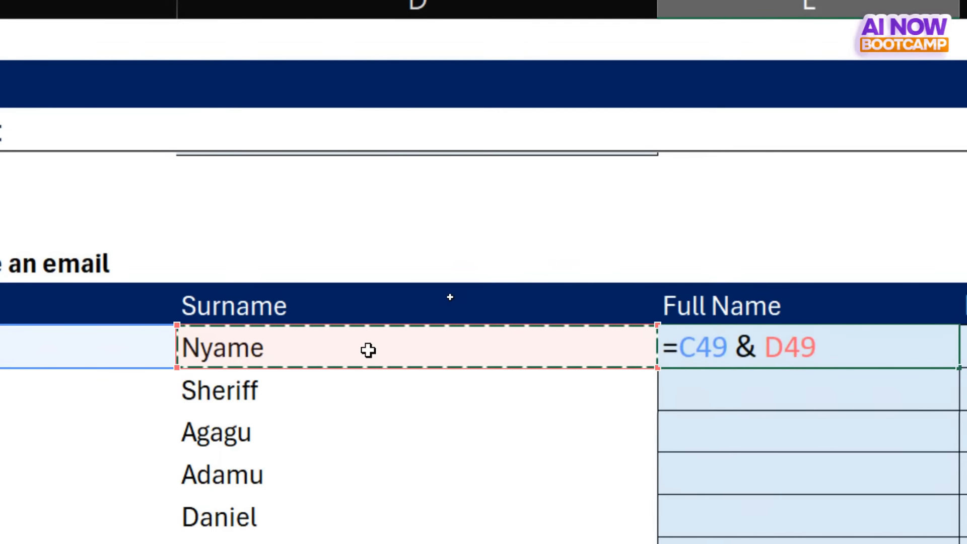
pyautogui.press('Return')
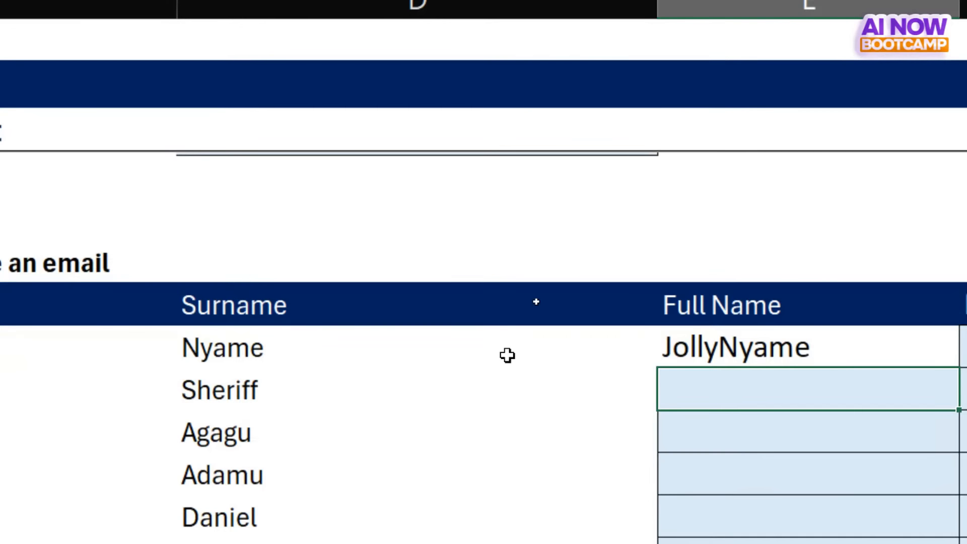
# - Add a hyphen separator between the two names in E49, making the formula =C49 &"-"& D49
pyautogui.click(697, 348)
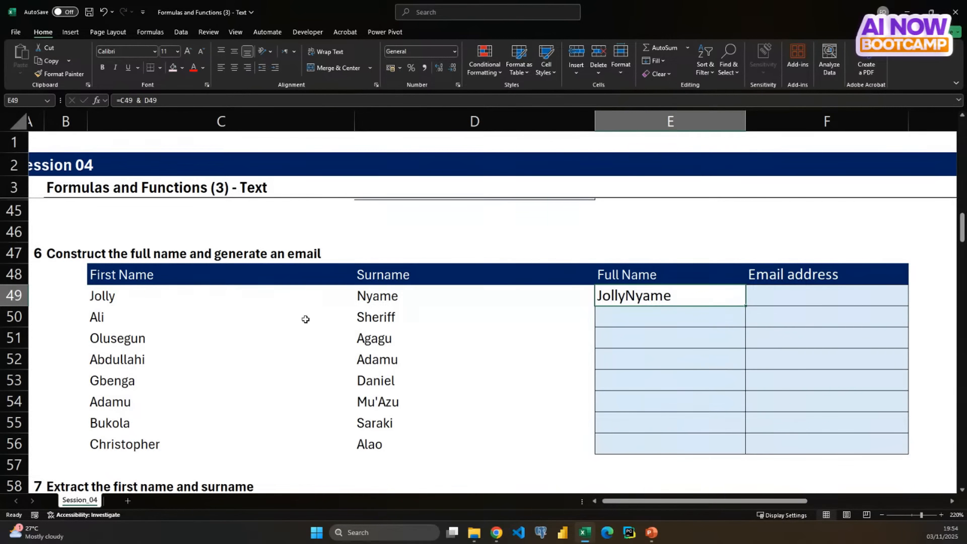
pyautogui.click(124, 293)
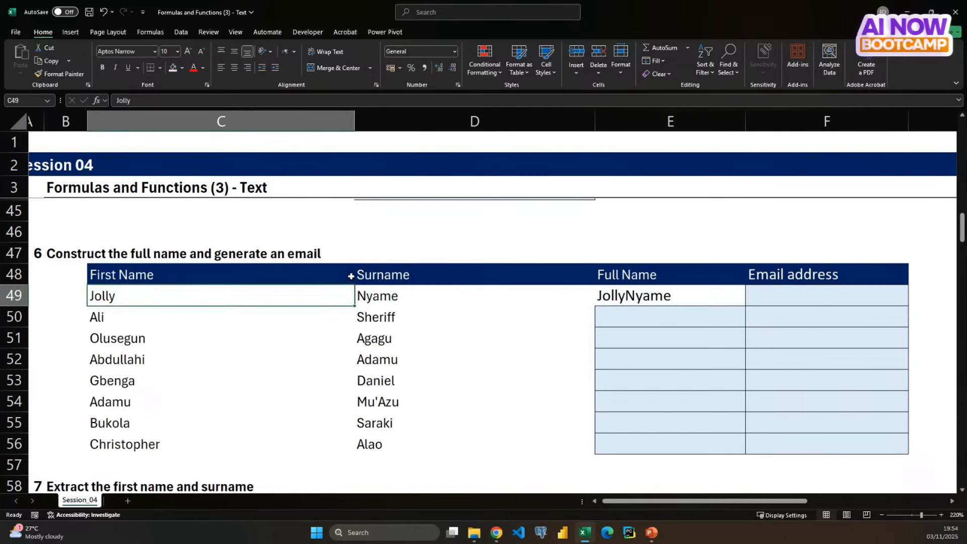
pyautogui.click(379, 296)
pyautogui.click(617, 296)
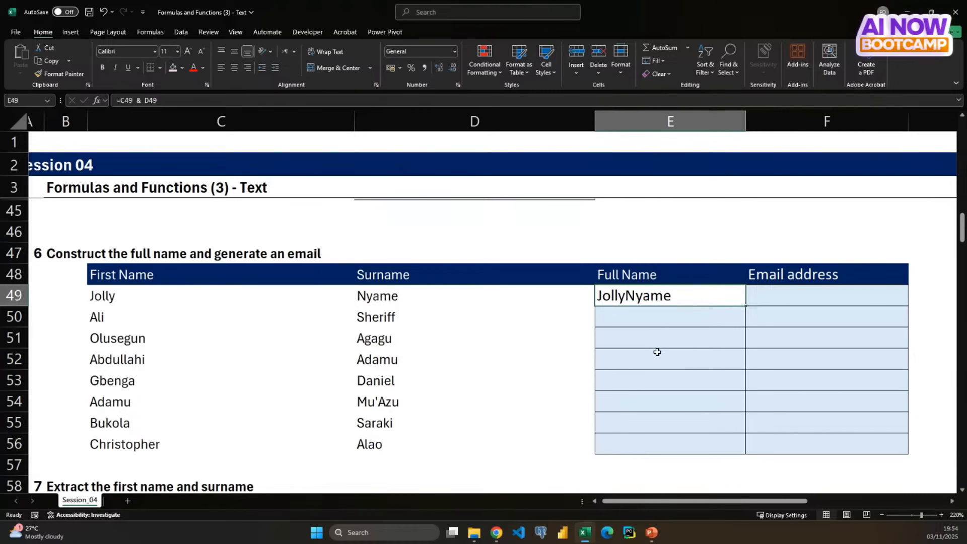
pyautogui.doubleClick(633, 294)
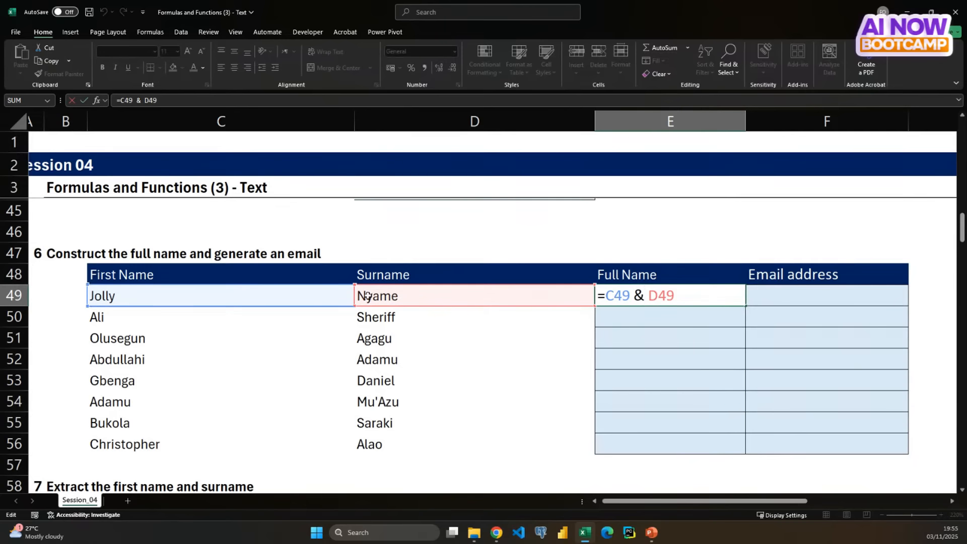
pyautogui.write('"')
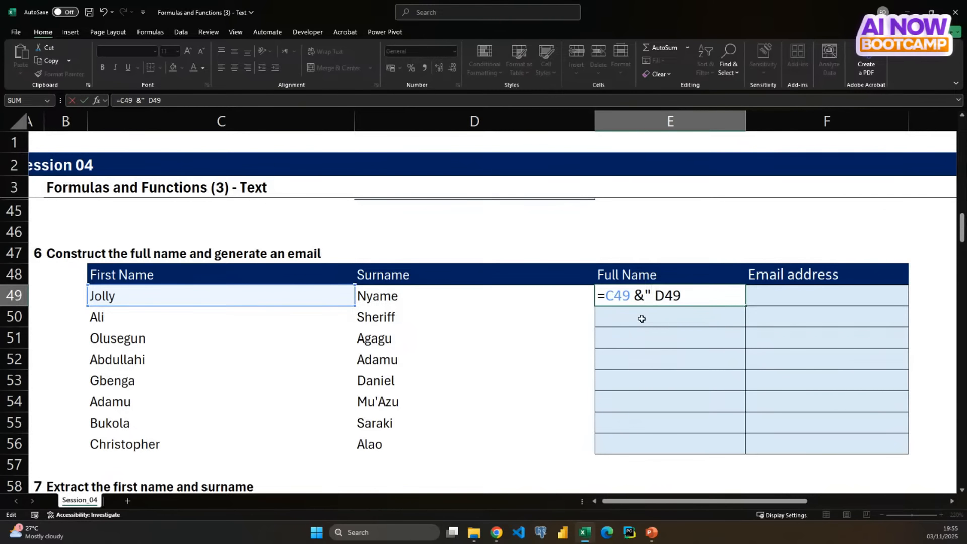
pyautogui.write('-"')
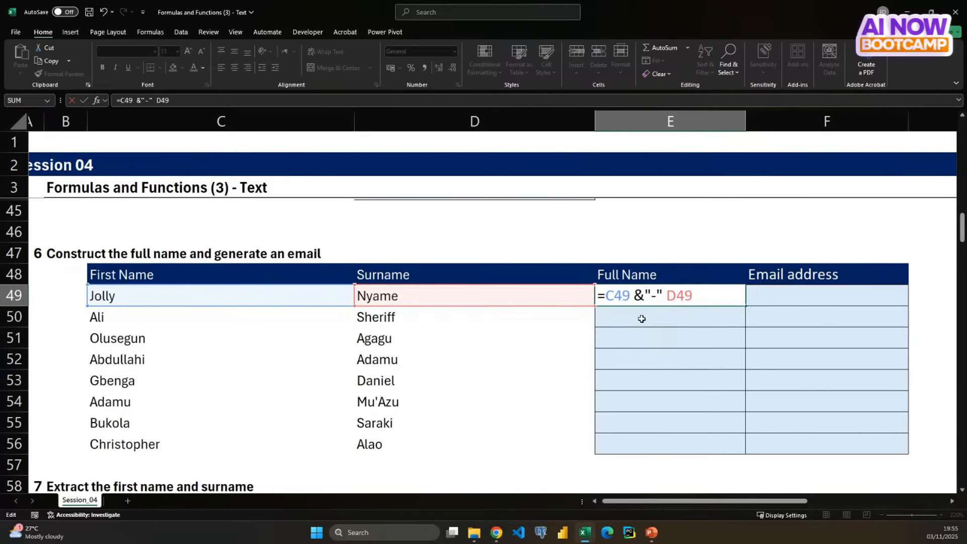
pyautogui.write('&')
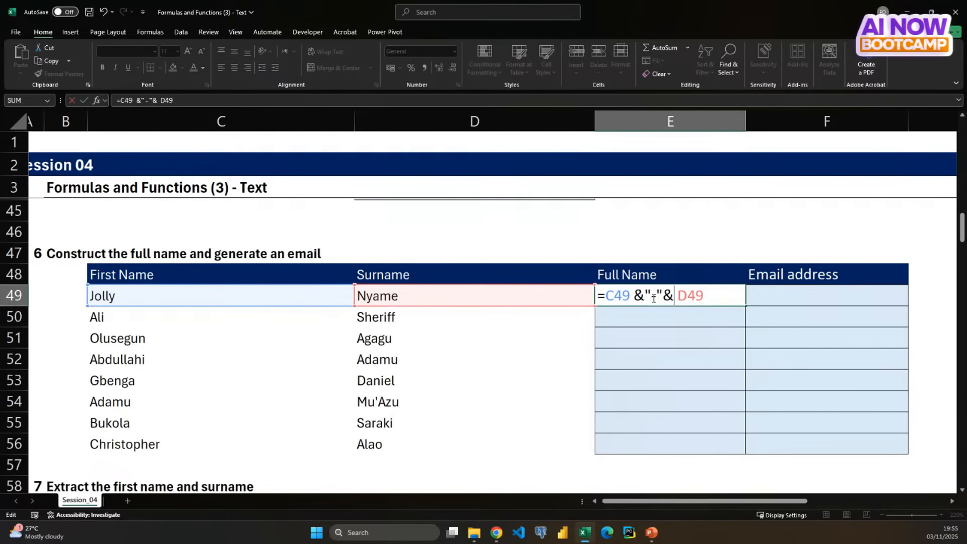
pyautogui.press('Return')
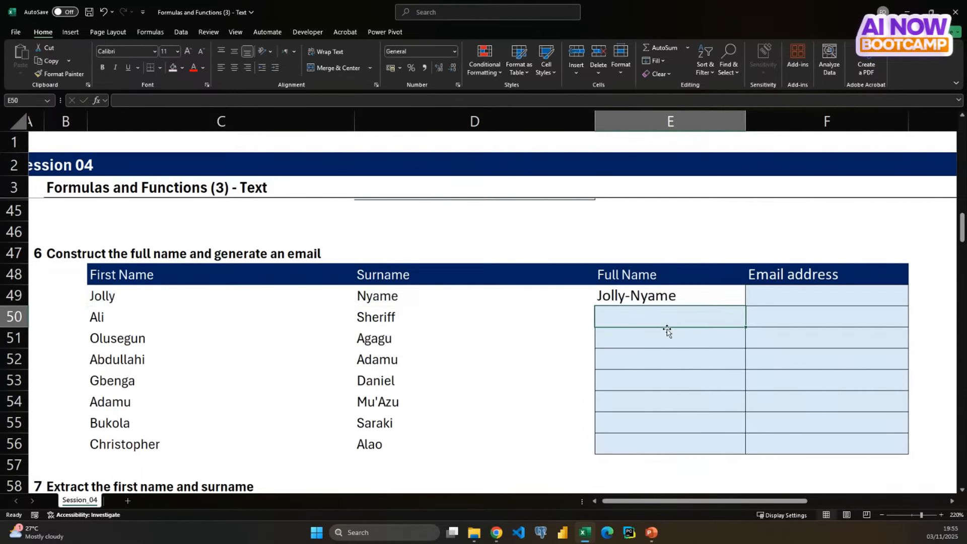
# - Replace the hyphen in the E49 formula with a space so it reads =C49 &" "& D49
pyautogui.click(633, 295)
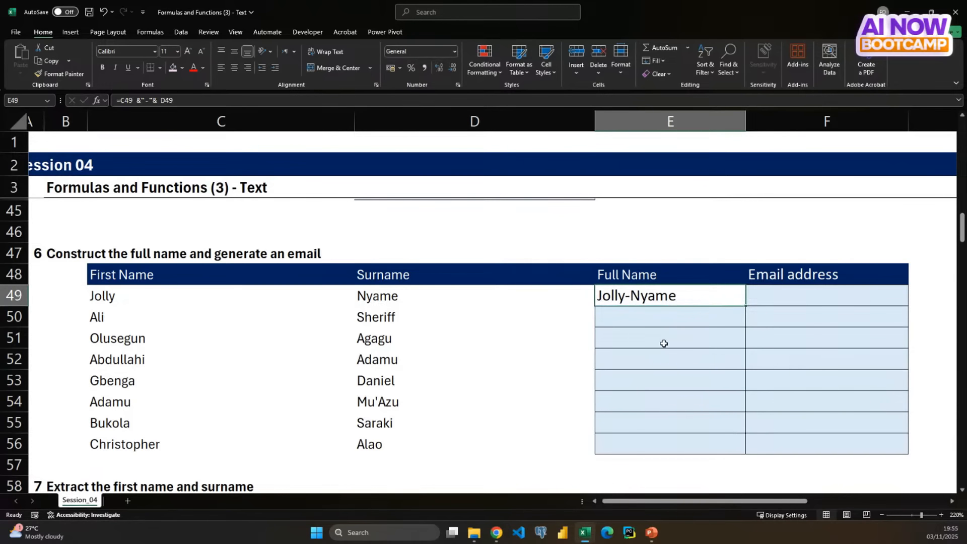
pyautogui.doubleClick(634, 297)
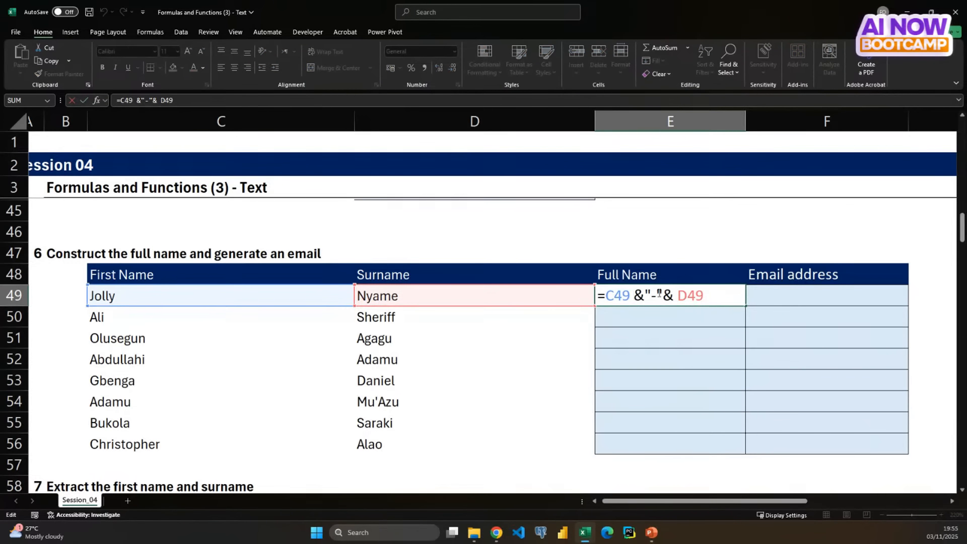
pyautogui.click(658, 297)
pyautogui.press('BackSpace')
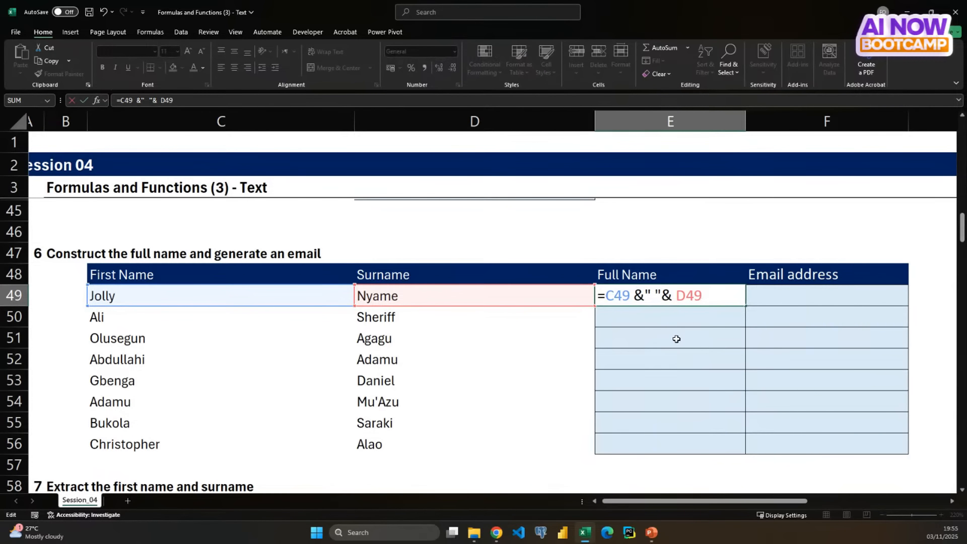
pyautogui.press('Return')
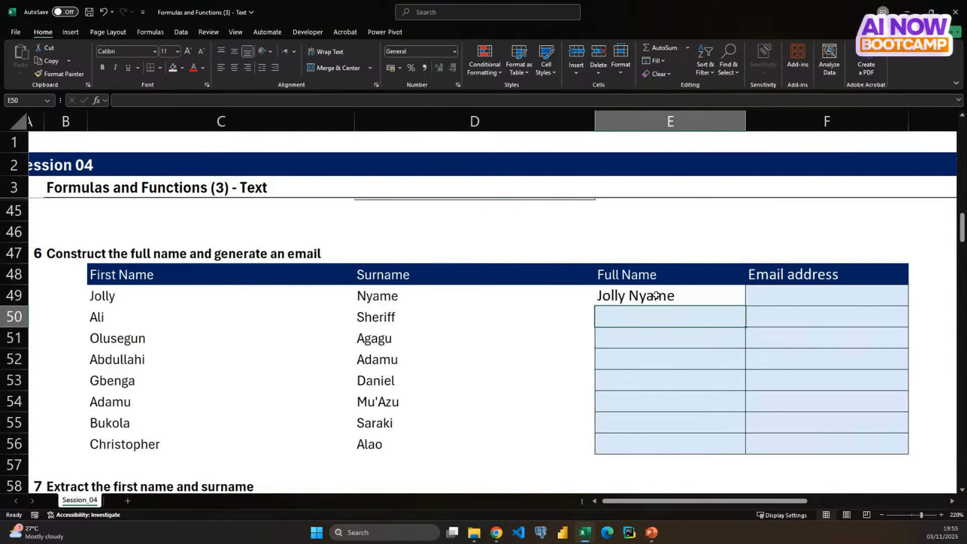
# - Note the alternative joining functions above the Full Name header, entering CONCAT in E46 and TEXTJOIN in E47
pyautogui.click(636, 227)
pyautogui.write('CONC')
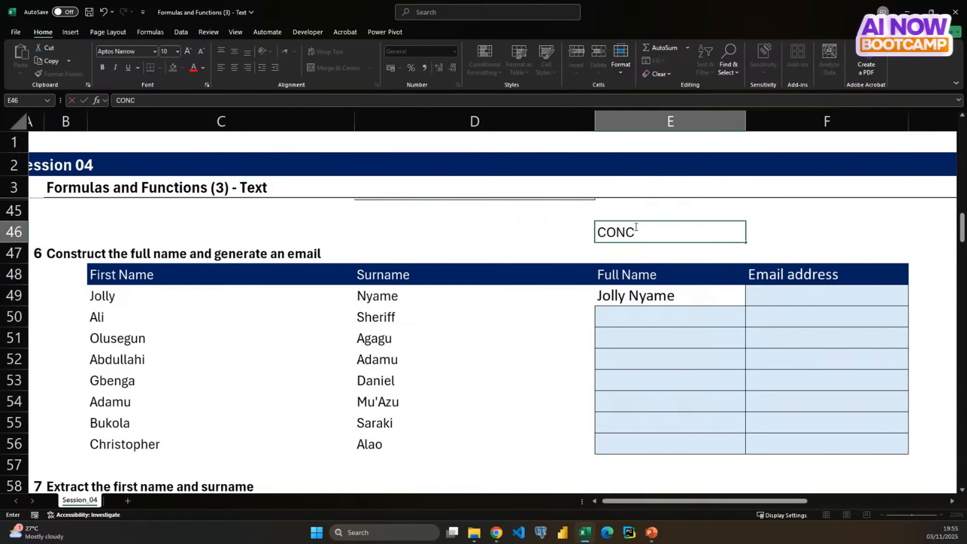
pyautogui.write('AT')
pyautogui.press('Return')
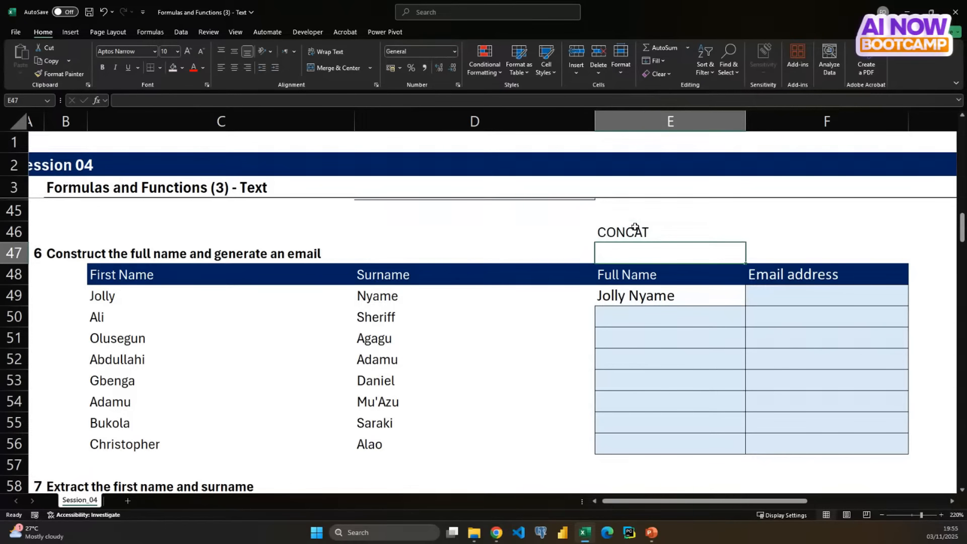
pyautogui.write('TEXTJOIN')
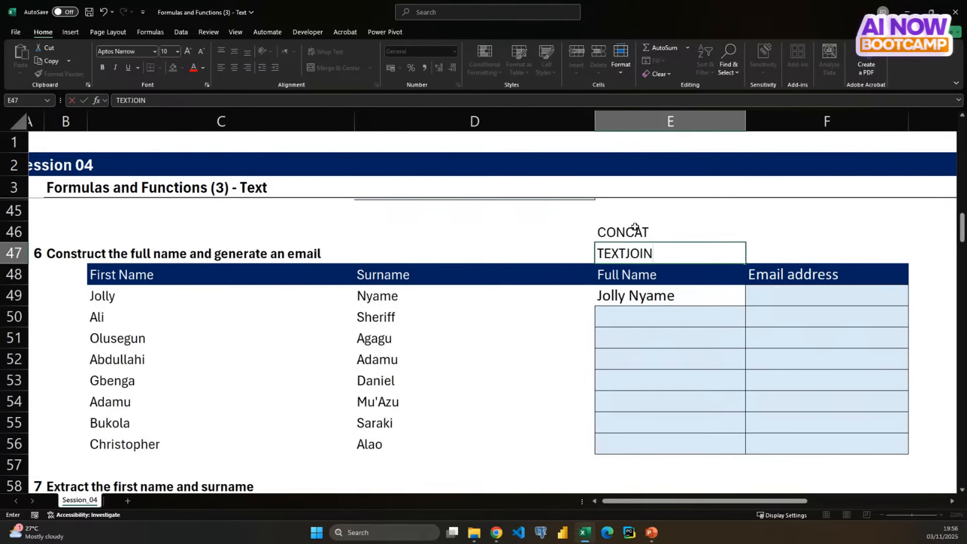
pyautogui.press('Return')
pyautogui.press('Up')
pyautogui.press('Up')
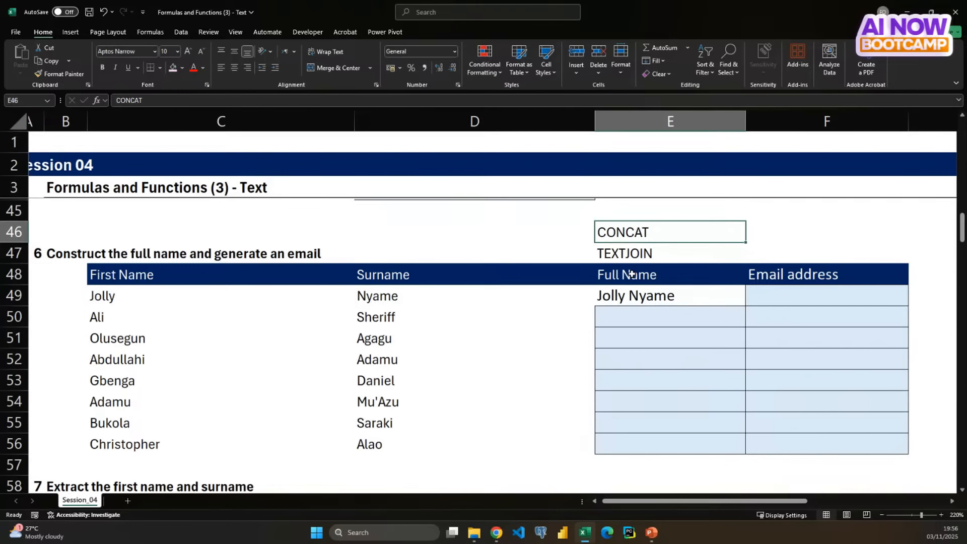
# - Join the second row's first name and surname in E50 with the formula =CONCAT(C50," ",D50)
pyautogui.click(647, 315)
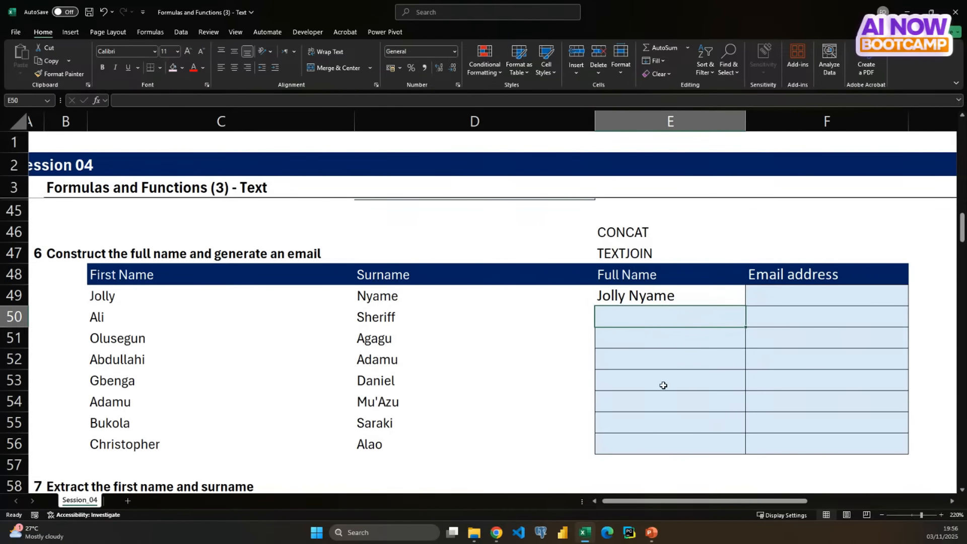
pyautogui.write('=')
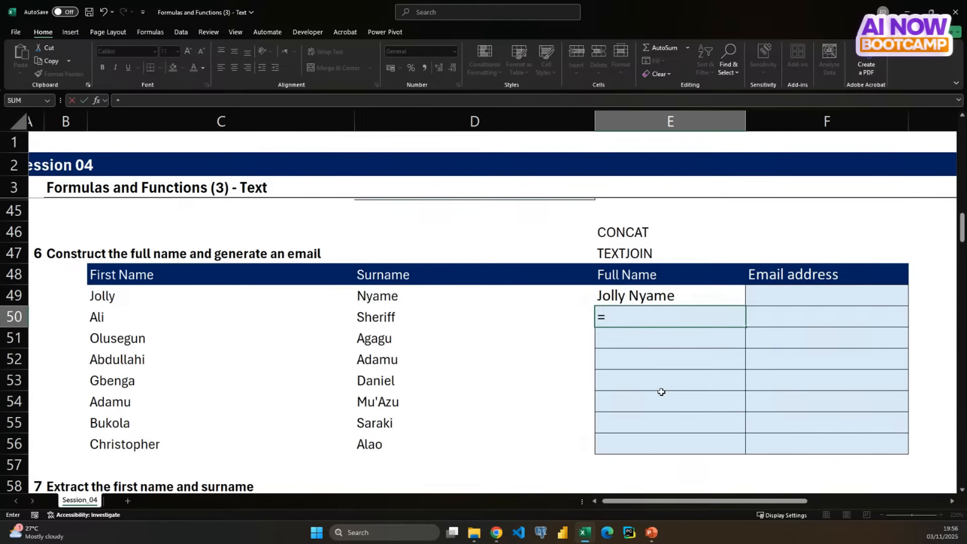
pyautogui.write('conc')
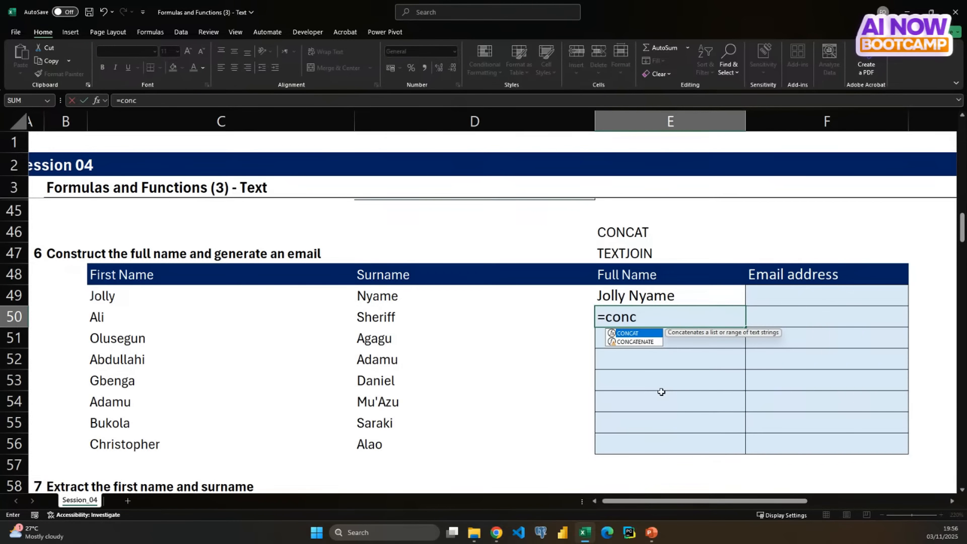
pyautogui.press('Tab')
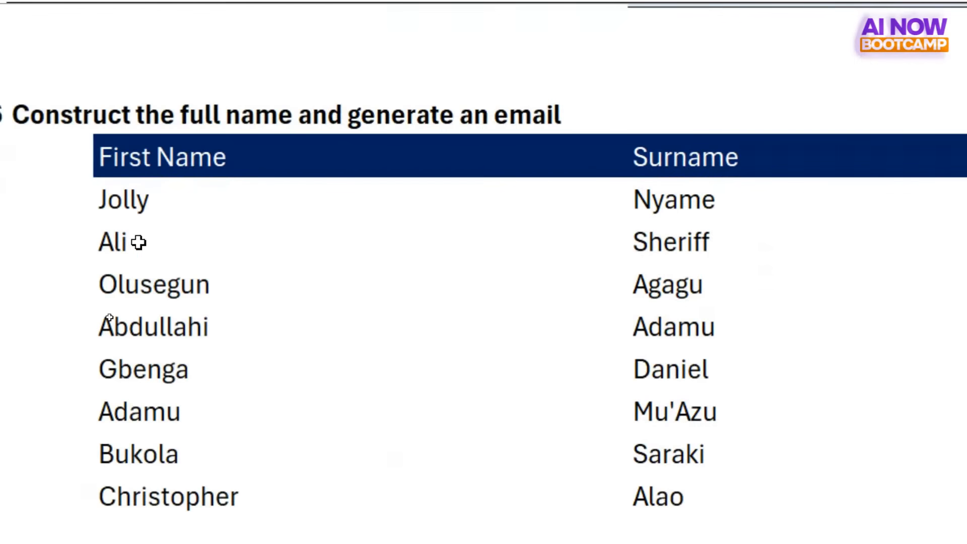
pyautogui.click(138, 242)
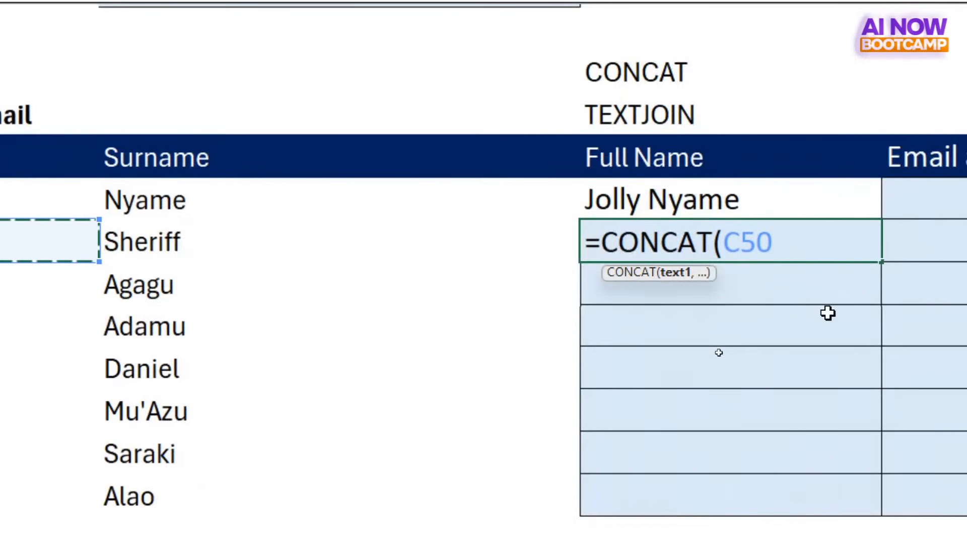
pyautogui.write(',')
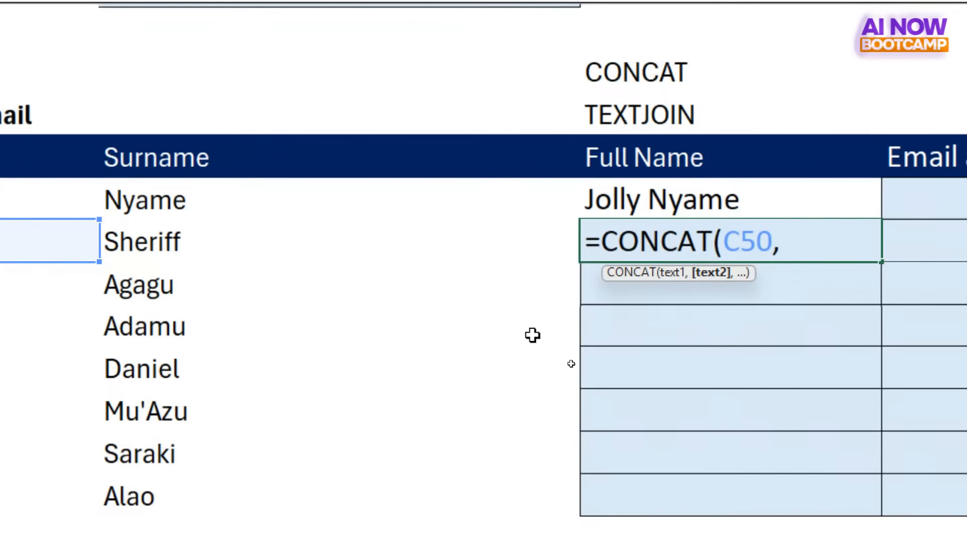
pyautogui.write('" "')
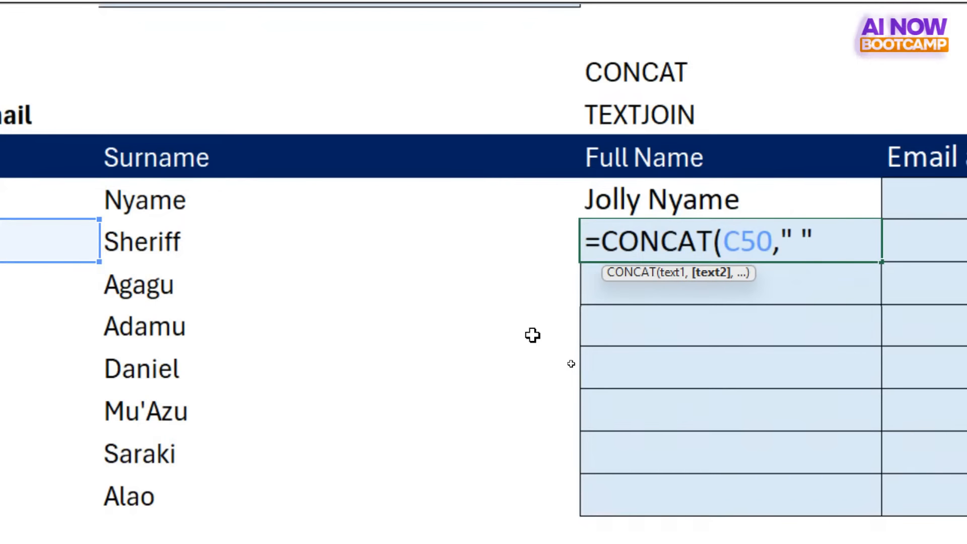
pyautogui.write(',')
pyautogui.click(143, 242)
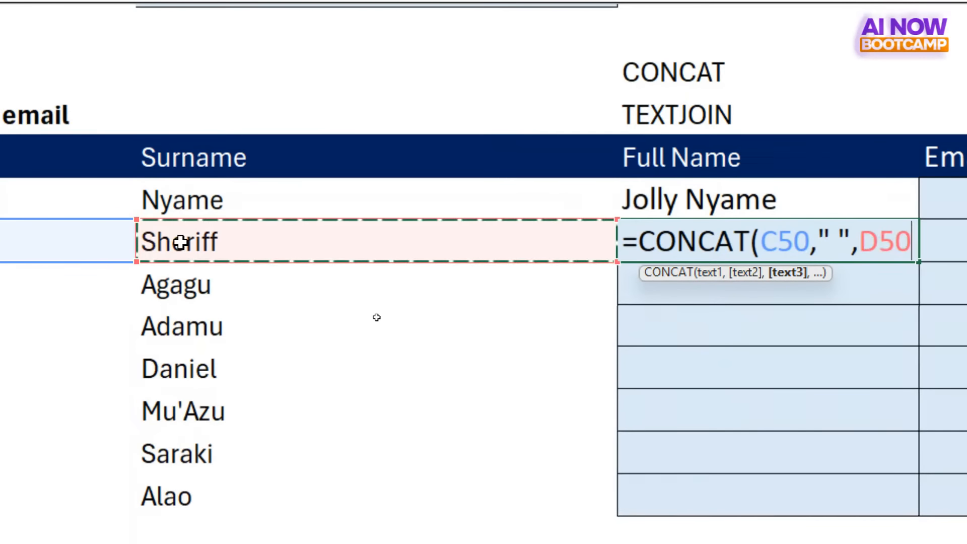
pyautogui.write(')')
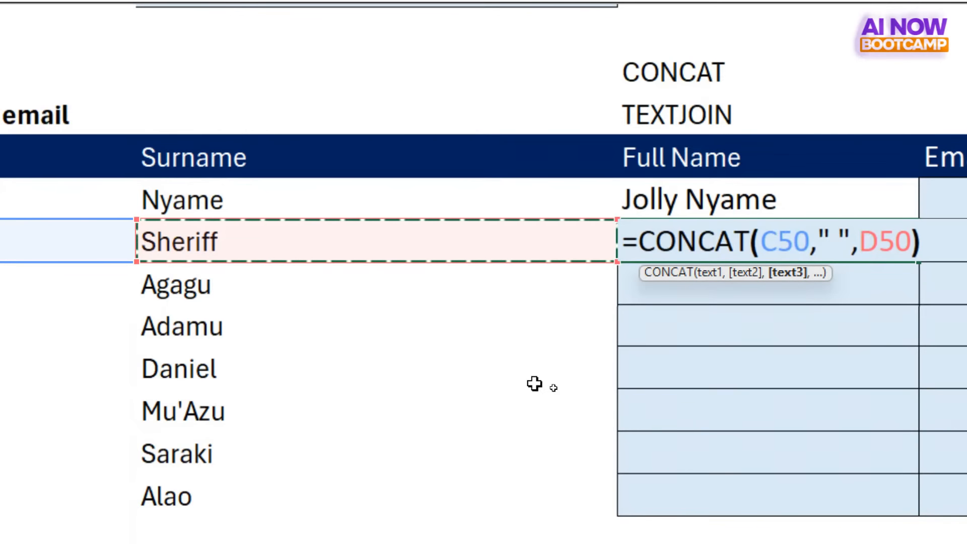
pyautogui.press('Return')
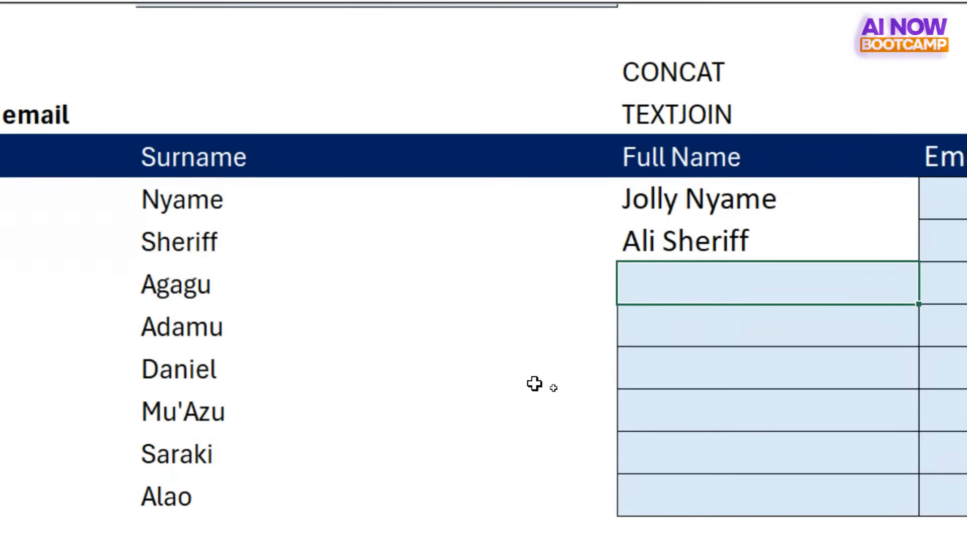
# - Replace the CONCAT formula in E50 with =TEXTJOIN(" ",TRUE,C50:D50)
pyautogui.press('Up')
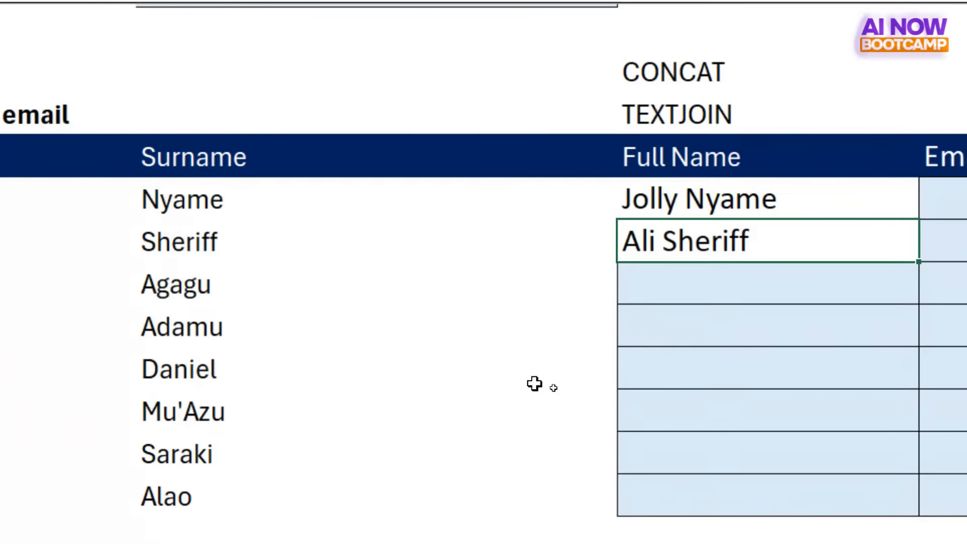
pyautogui.press('Delete')
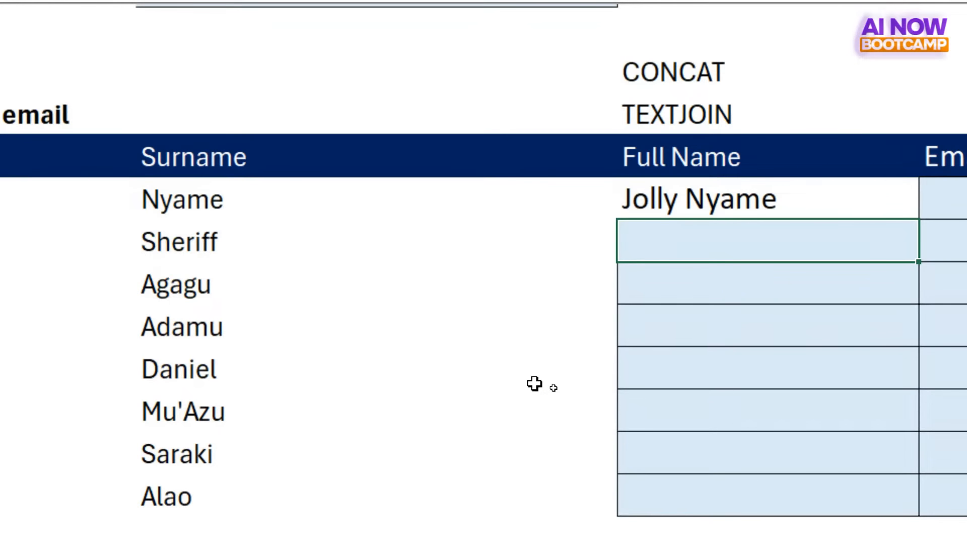
pyautogui.write('=')
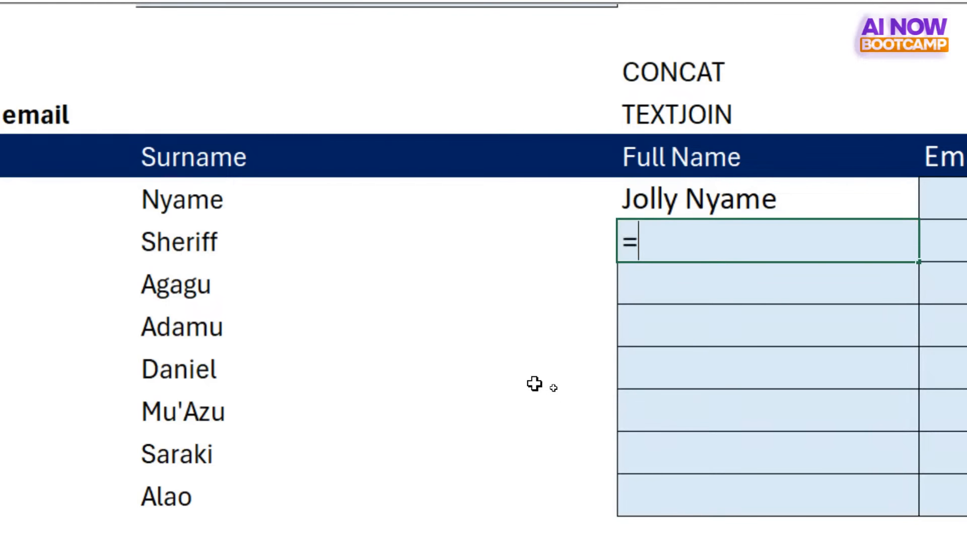
pyautogui.write('textj')
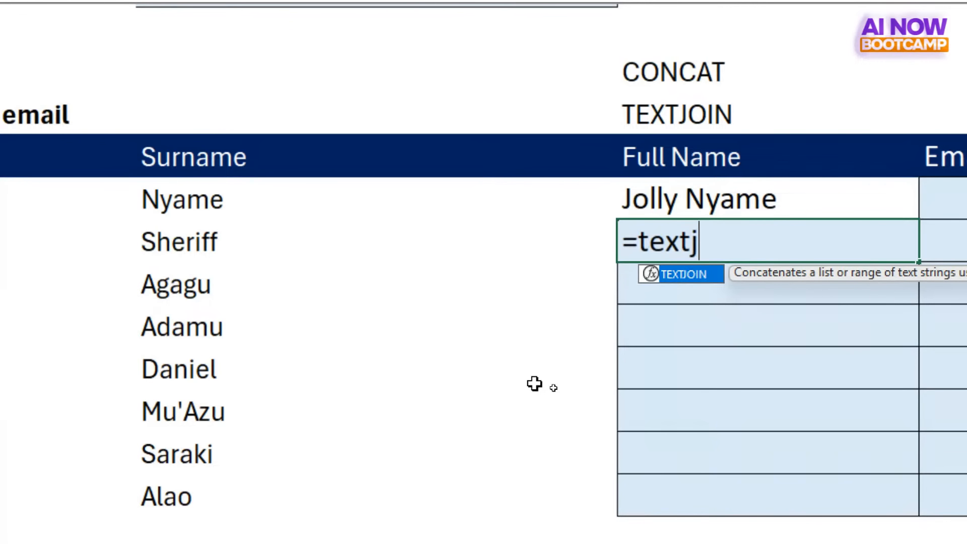
pyautogui.press('Tab')
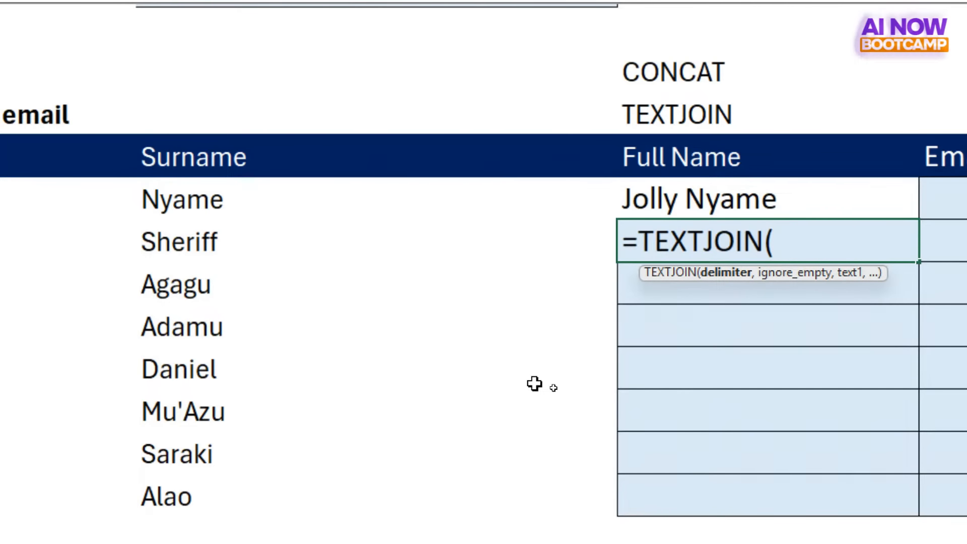
pyautogui.write('" "')
pyautogui.write(',')
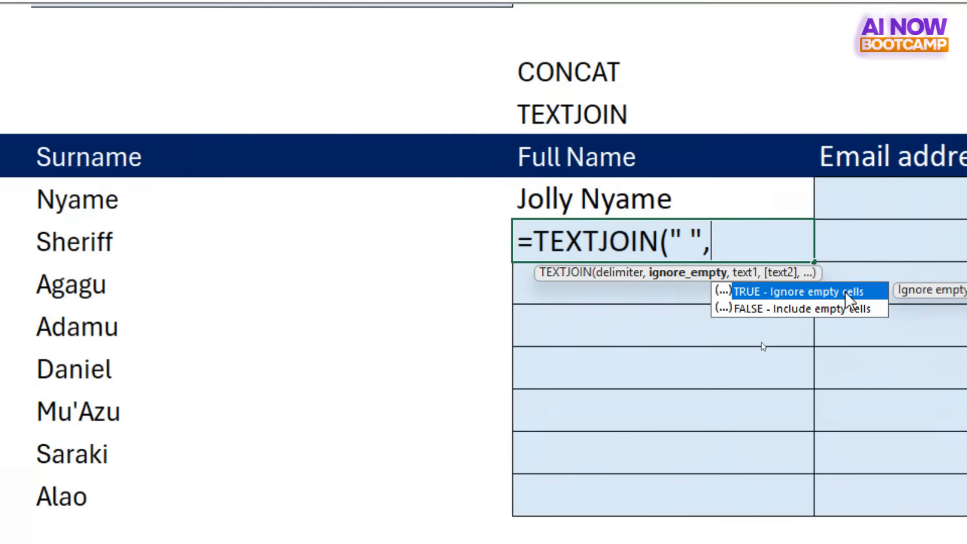
pyautogui.doubleClick(802, 291)
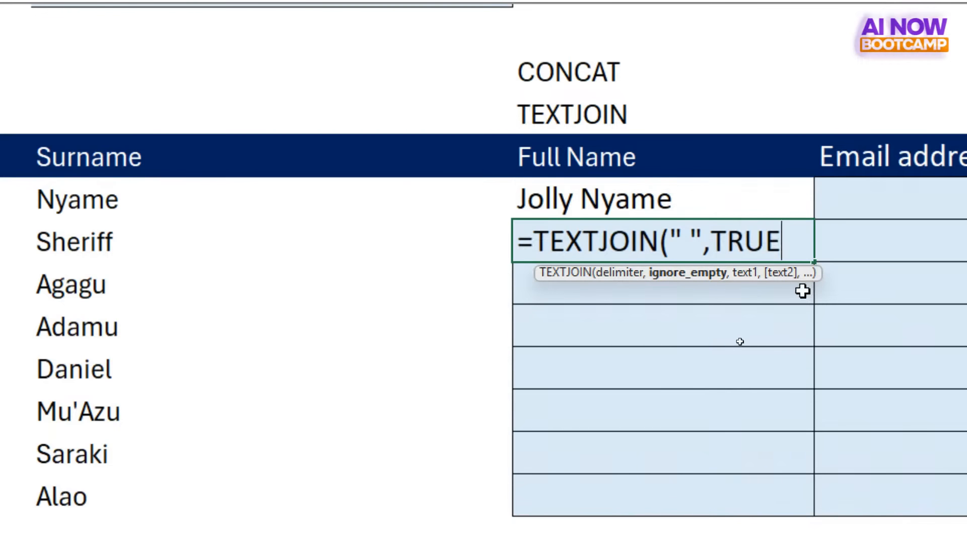
pyautogui.write(',')
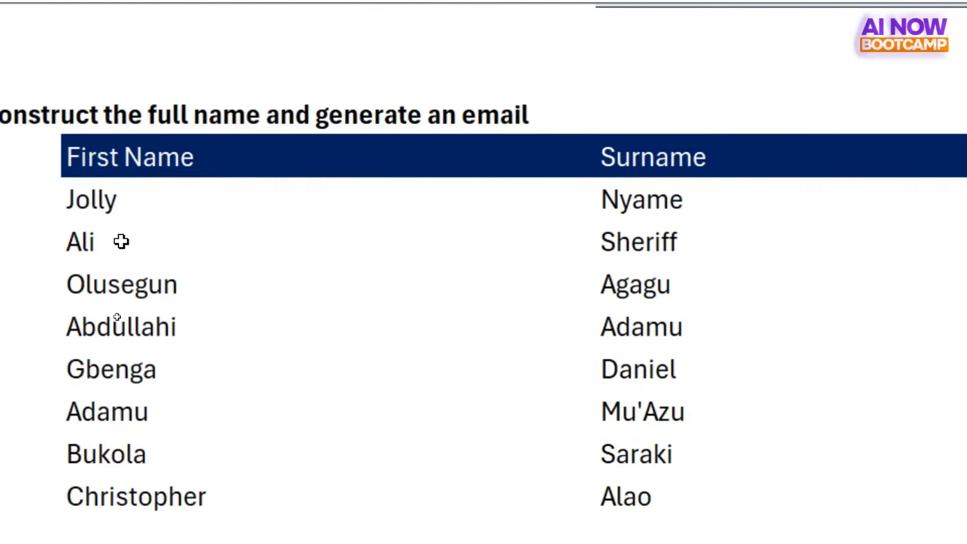
pyautogui.click(120, 241)
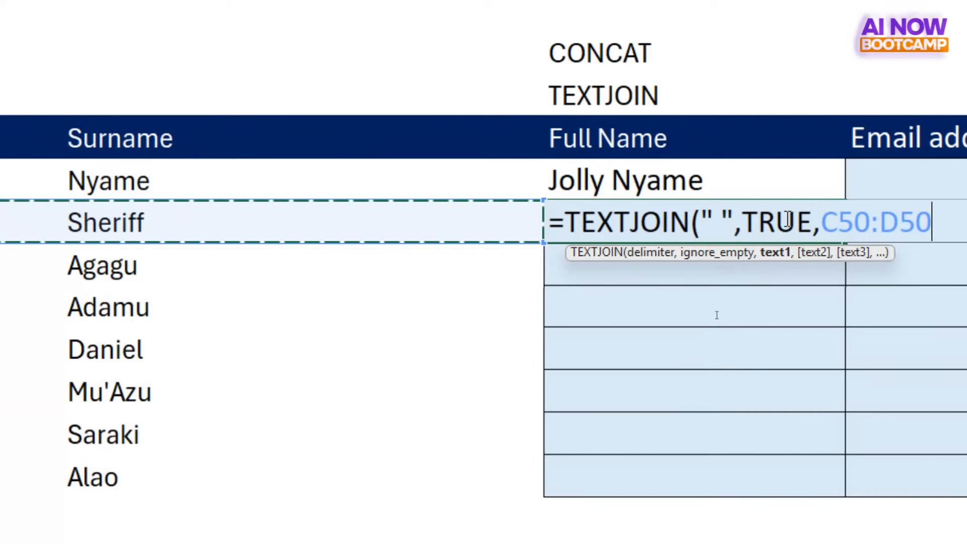
pyautogui.doubleClick(794, 223)
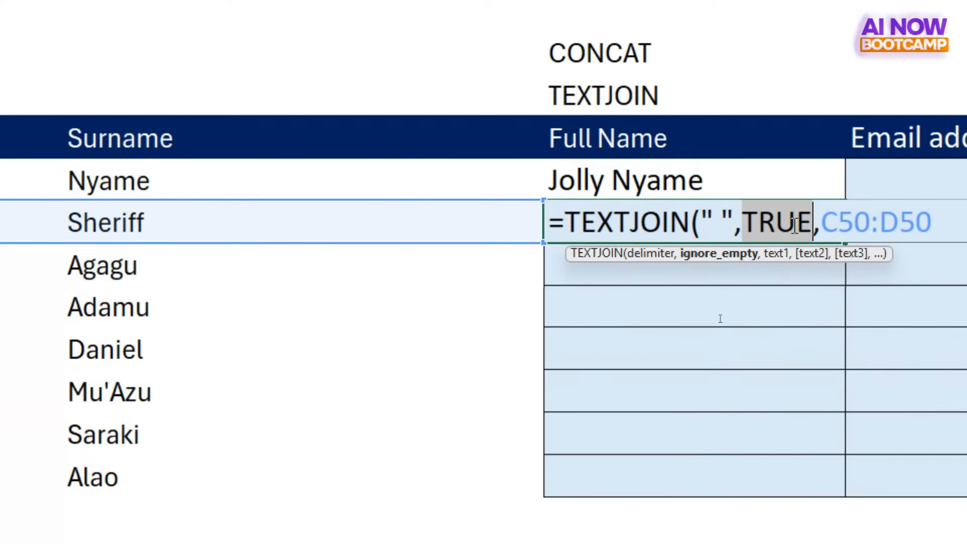
pyautogui.click(828, 223)
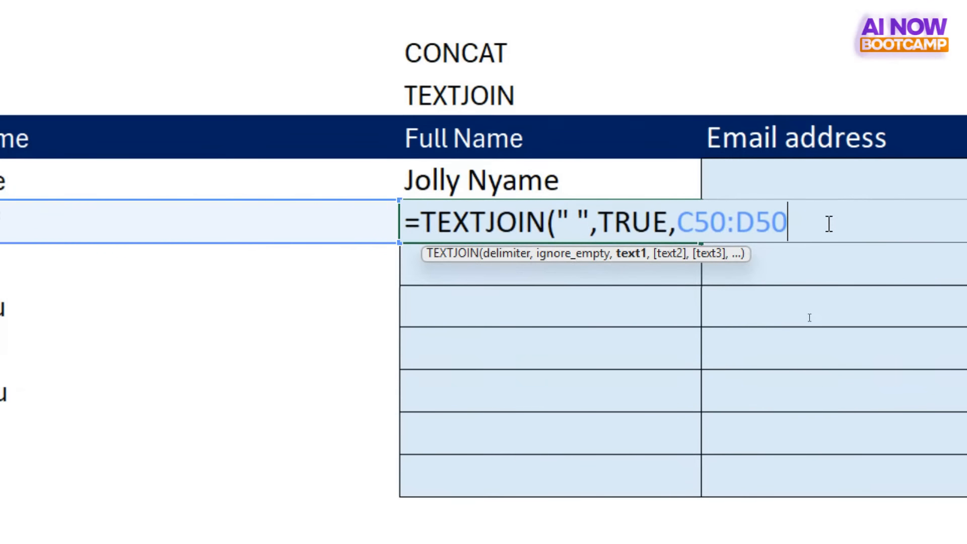
pyautogui.write(')')
pyautogui.press('Return')
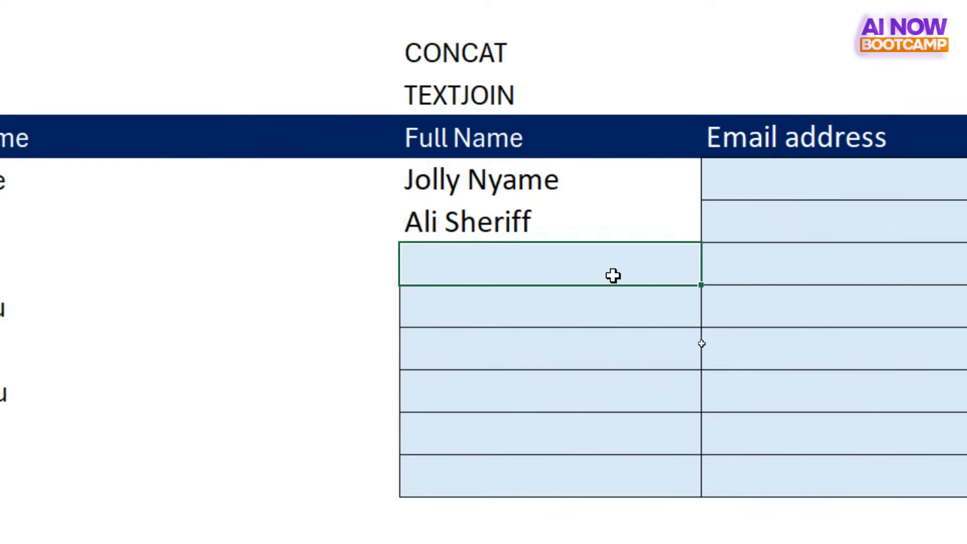
# - Clear the first two Full Name cells, E49 and E50
pyautogui.click(567, 226)
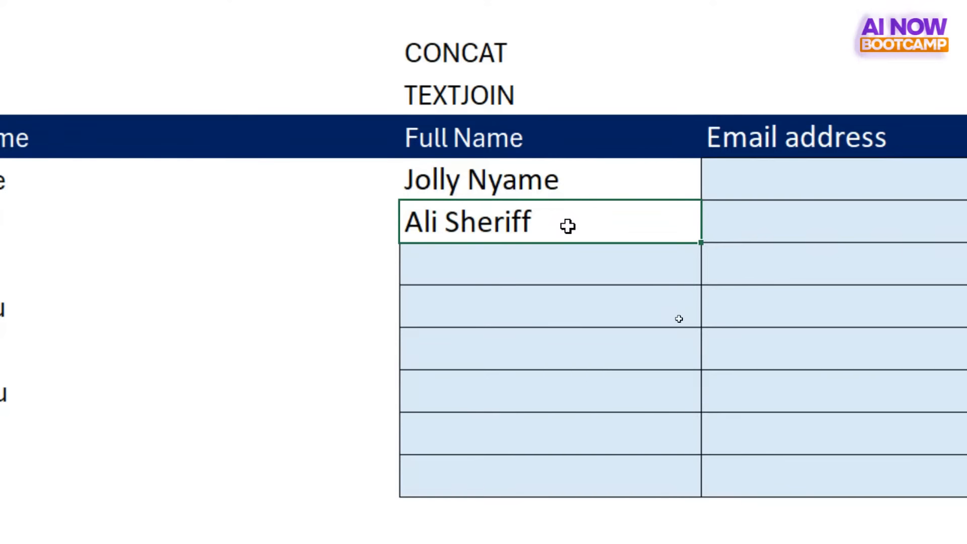
pyautogui.click(521, 182)
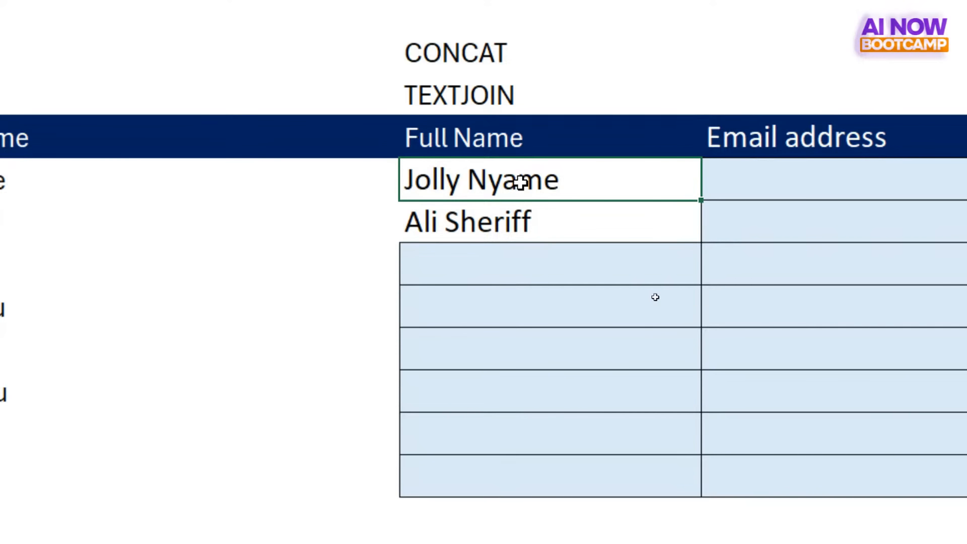
pyautogui.hotkey('shift', 'Down')
pyautogui.press('Delete')
pyautogui.press('Up')
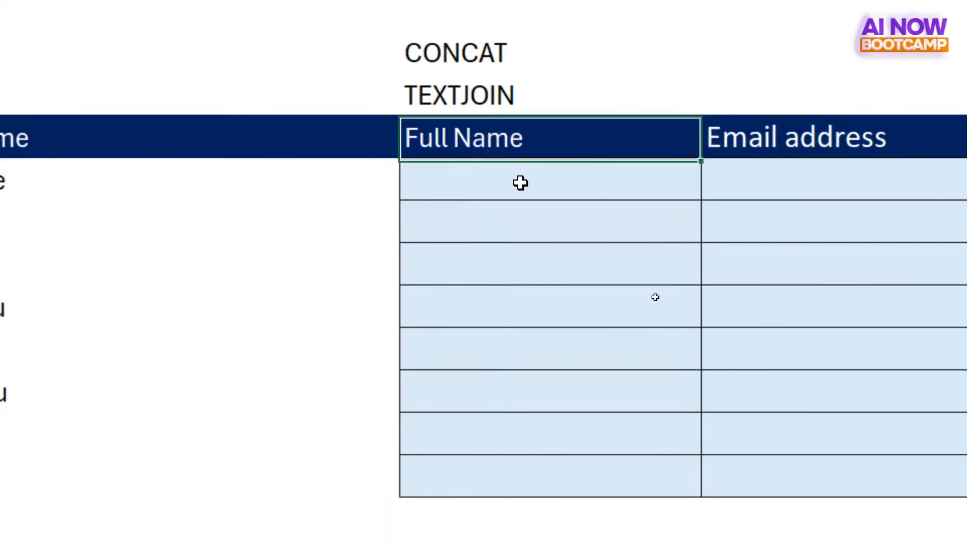
# - Start a TEXTJOIN formula in E49, the first Full Name cell, with a space (" ") as the delimiter
pyautogui.click(521, 182)
pyautogui.write('=')
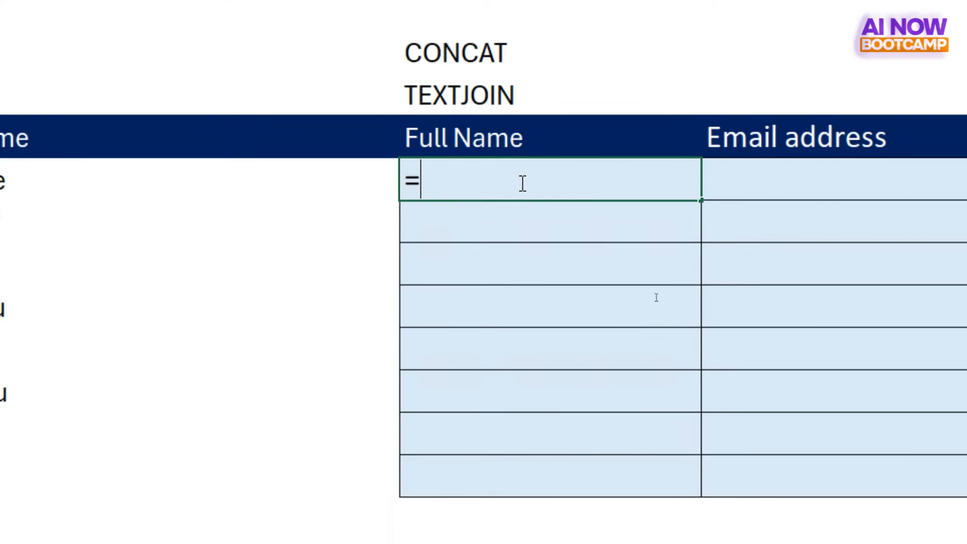
pyautogui.write('textj')
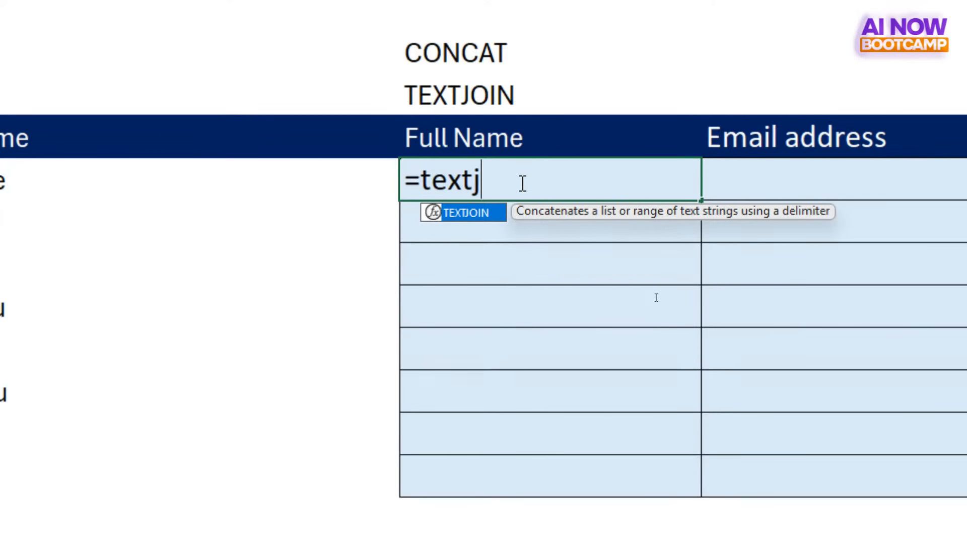
pyautogui.press('Tab')
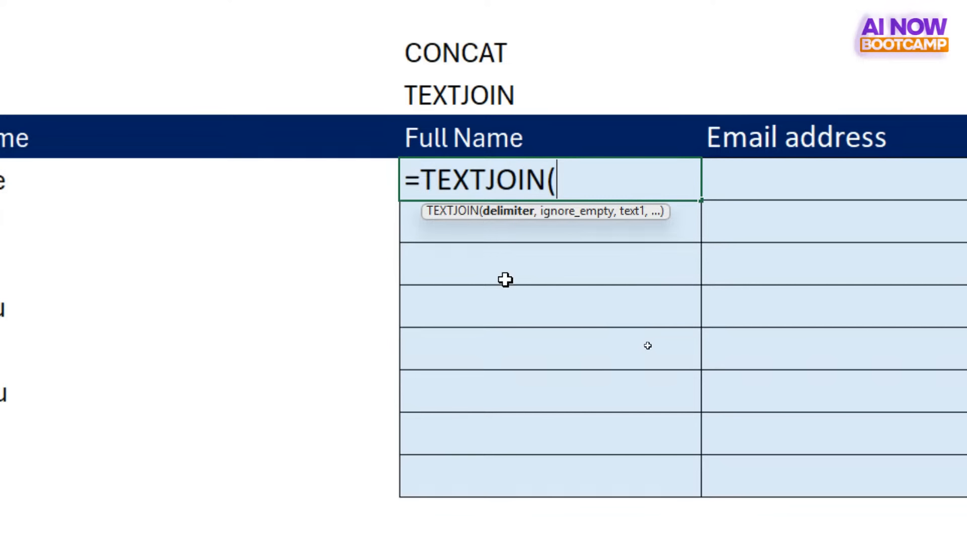
pyautogui.write('" "')
pyautogui.press('BackSpace')
pyautogui.press('BackSpace')
pyautogui.press('BackSpace')
pyautogui.write('"')
pyautogui.press('BackSpace')
pyautogui.write('" ",')
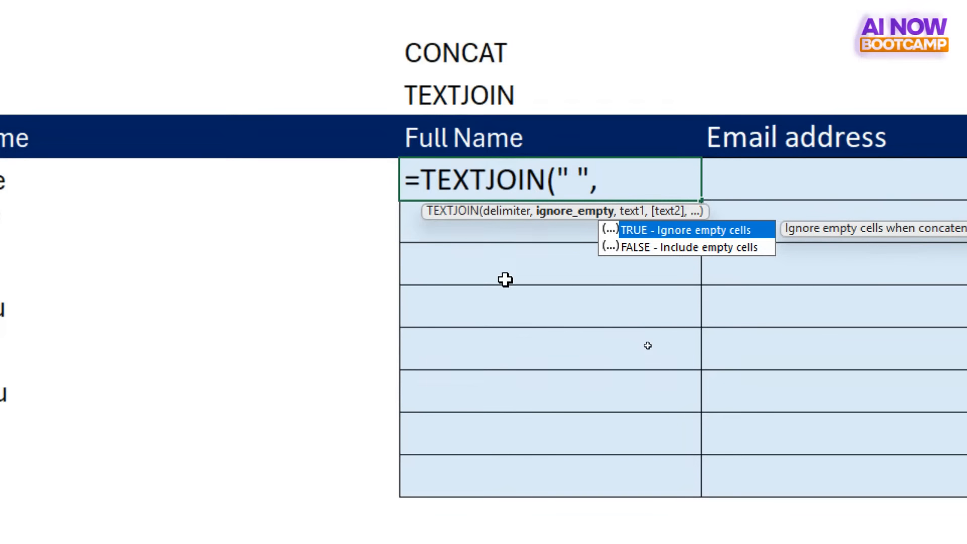
# - Complete the E49 formula with TRUE to ignore empty cells and the range C49:D49, making it =TEXTJOIN(" ",TRUE,C49:D49)
pyautogui.press('Tab')
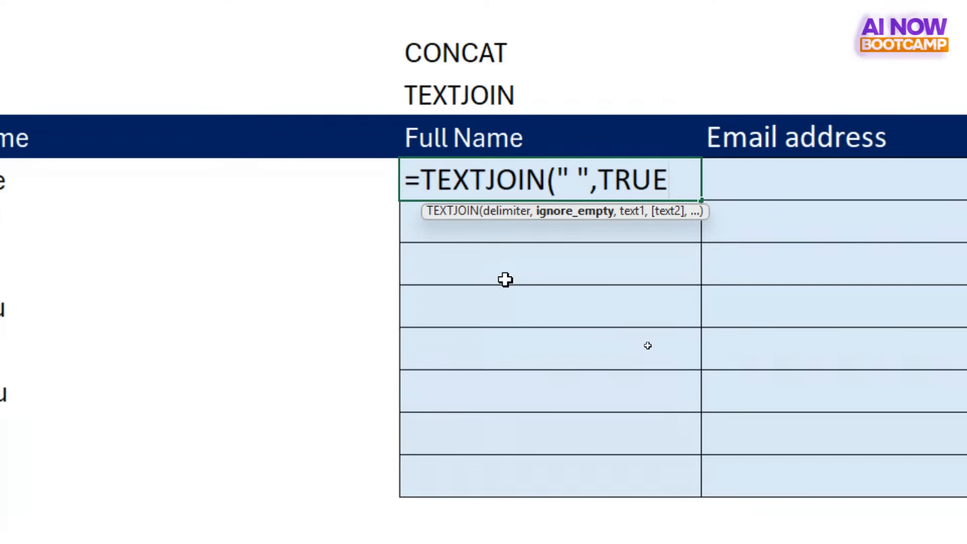
pyautogui.write(',')
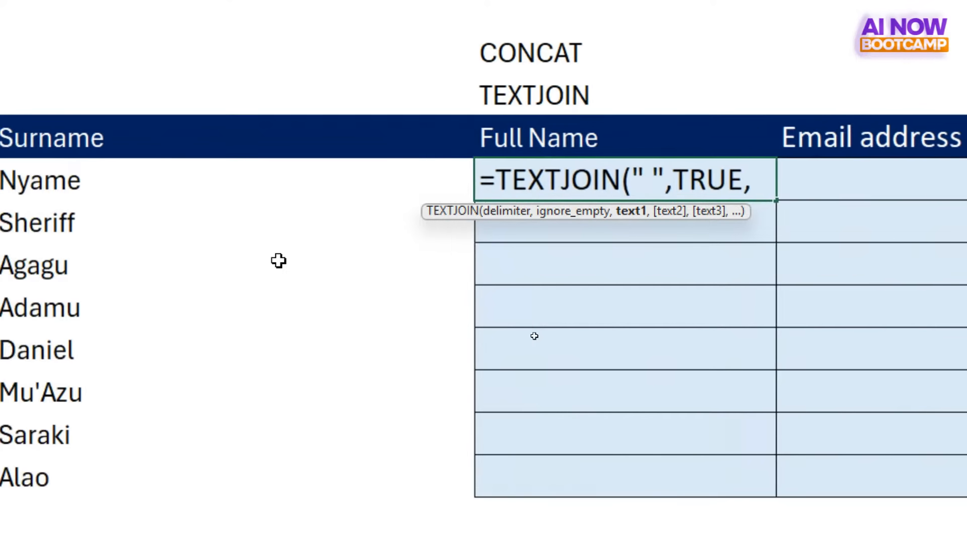
pyautogui.click(161, 167)
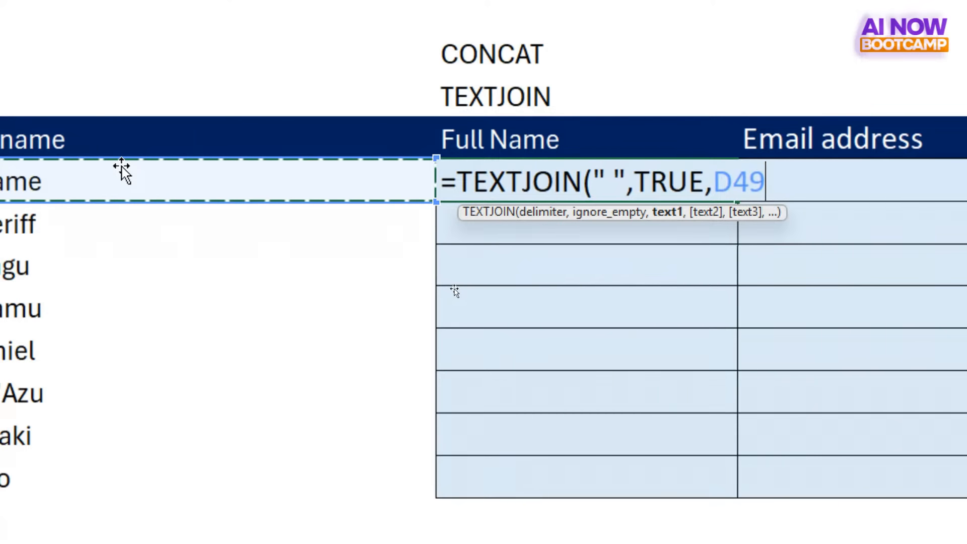
pyautogui.hotkey('shift', 'Left')
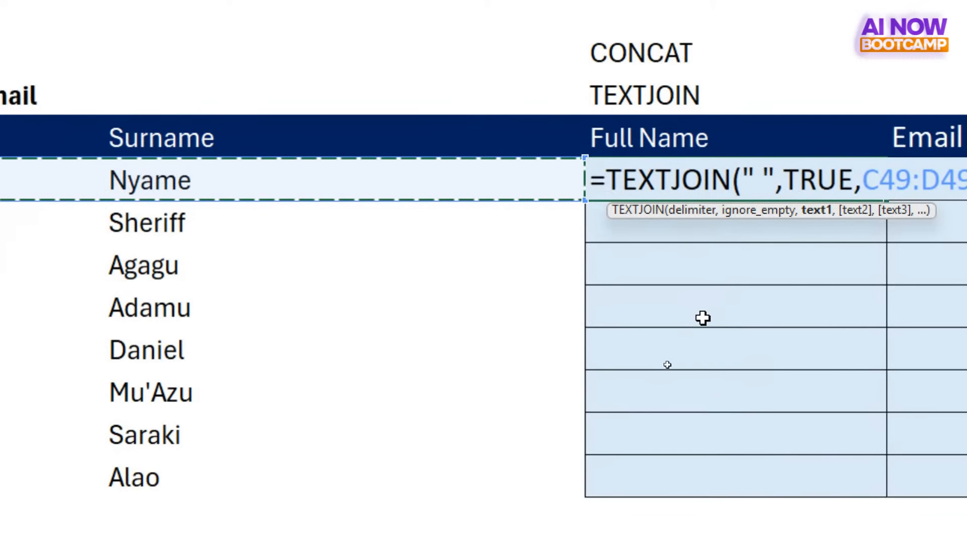
pyautogui.hscroll(2, 702, 317)
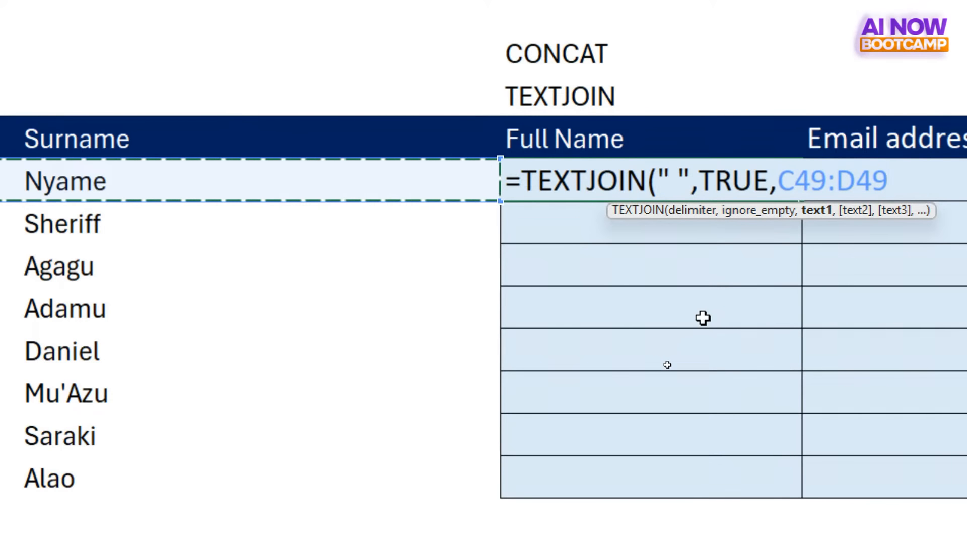
pyautogui.press('Return')
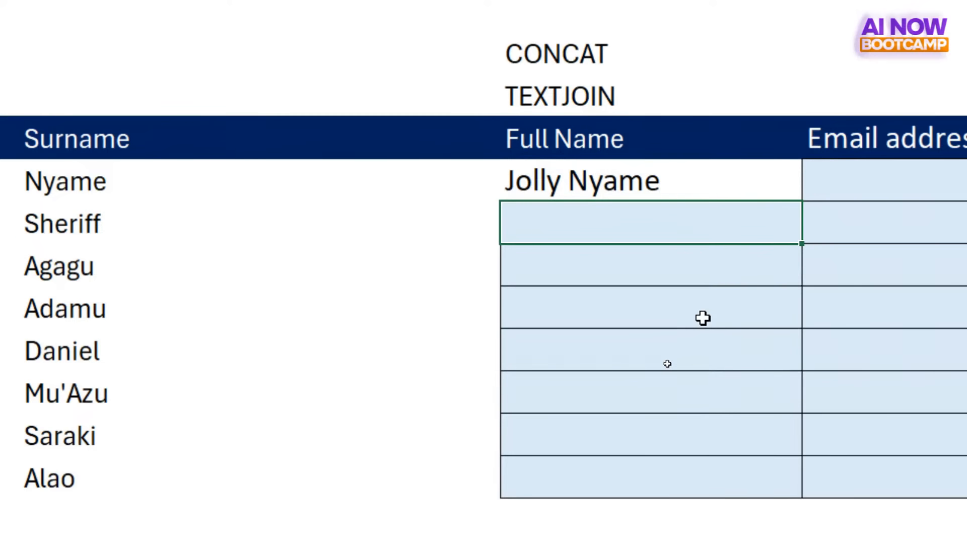
# - Fill the TEXTJOIN formula from E49 down through E56 for the remaining Full Name rows
pyautogui.click(654, 184)
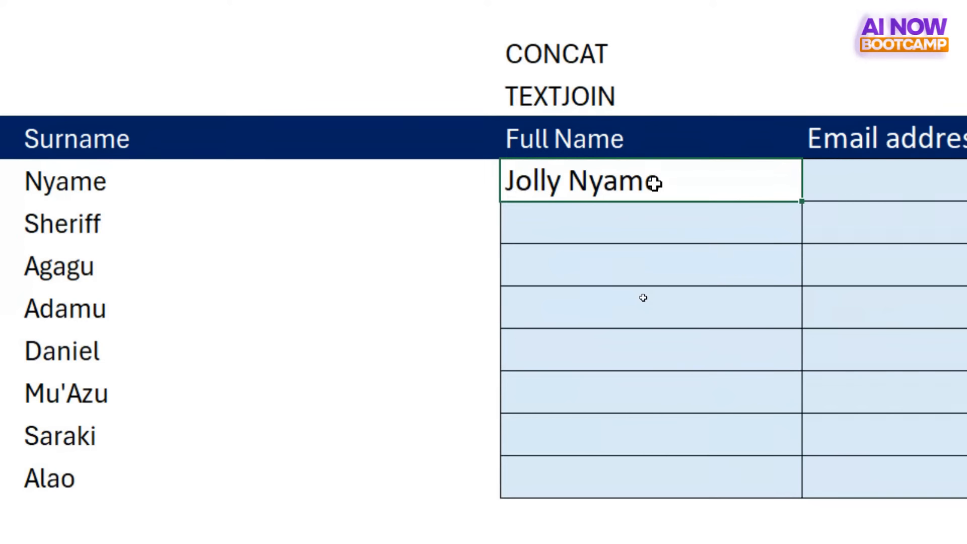
pyautogui.hotkey('shift', 'Down')
pyautogui.hotkey('shift', 'Down')
pyautogui.hotkey('shift', 'Down')
pyautogui.hotkey('shift', 'Down')
pyautogui.hotkey('shift', 'Down')
pyautogui.hotkey('shift', 'Down')
pyautogui.hotkey('shift', 'Down')
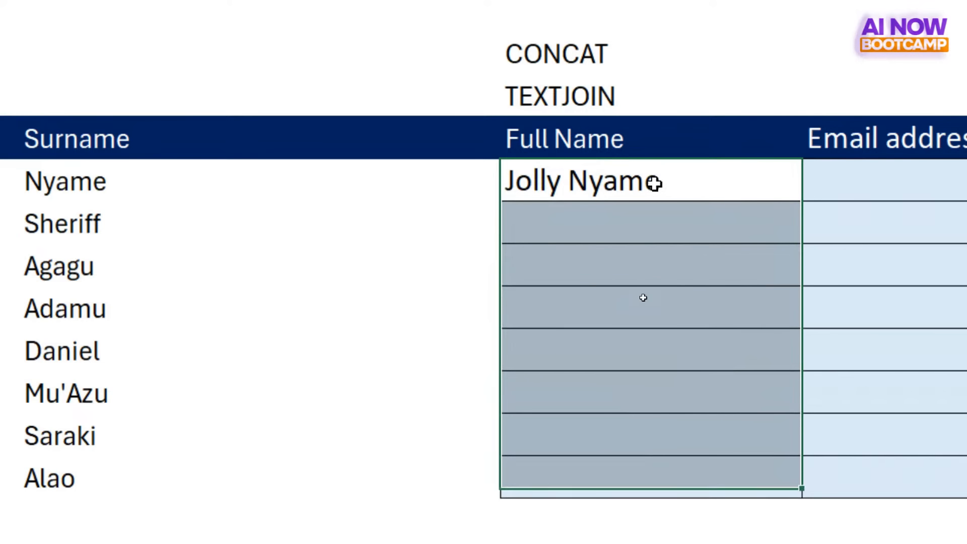
pyautogui.hotkey('ctrl', 'd')
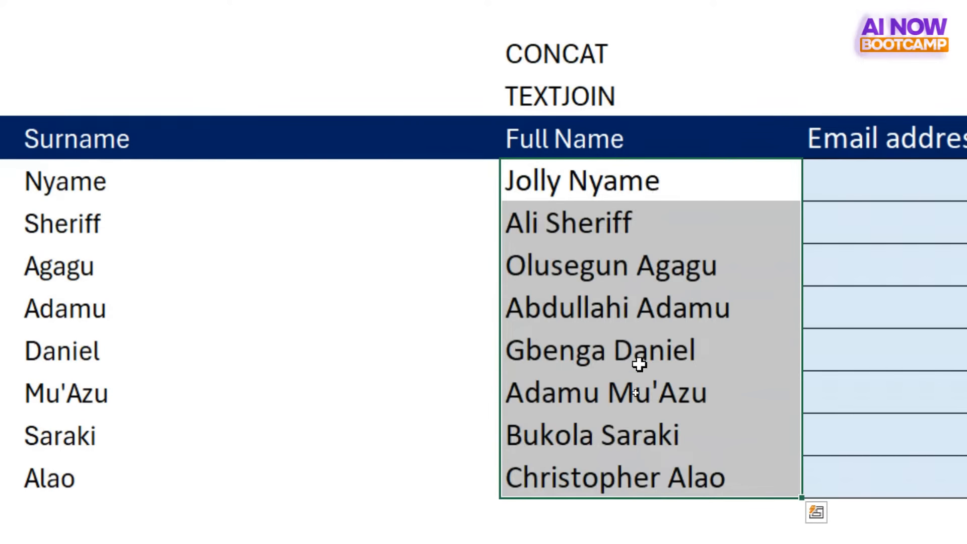
pyautogui.click(639, 380)
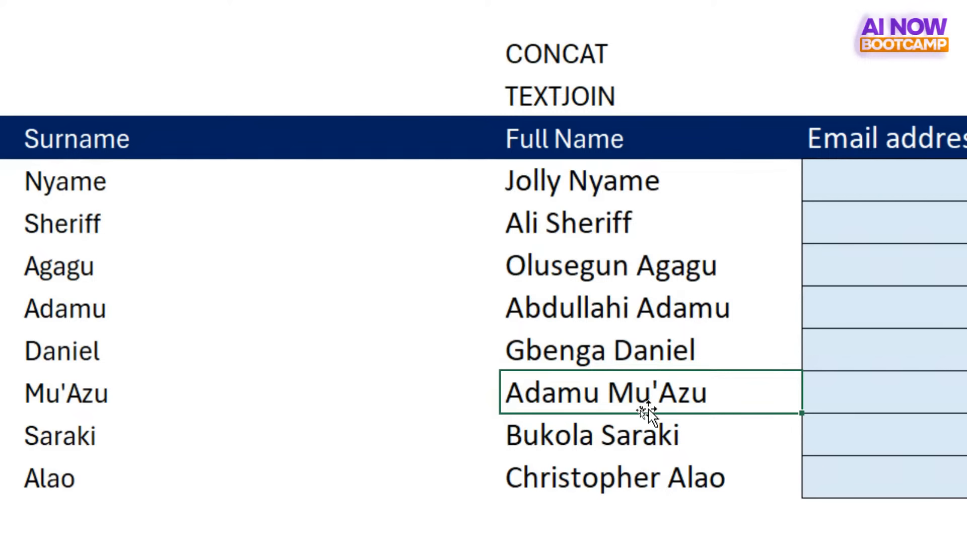
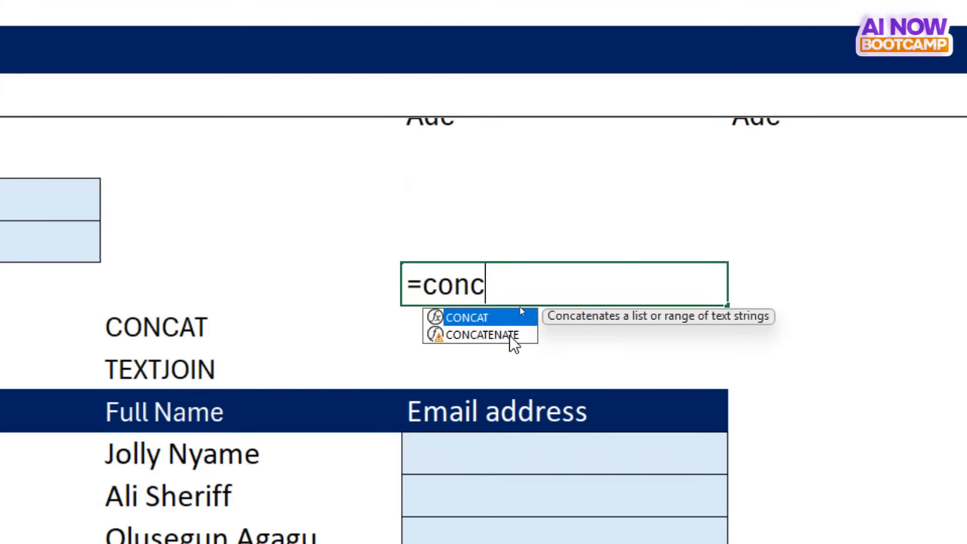
# - Discard the unfinished CONCAT formula in the blank cell above the Email address column
pyautogui.press('Escape')
pyautogui.press('Escape')
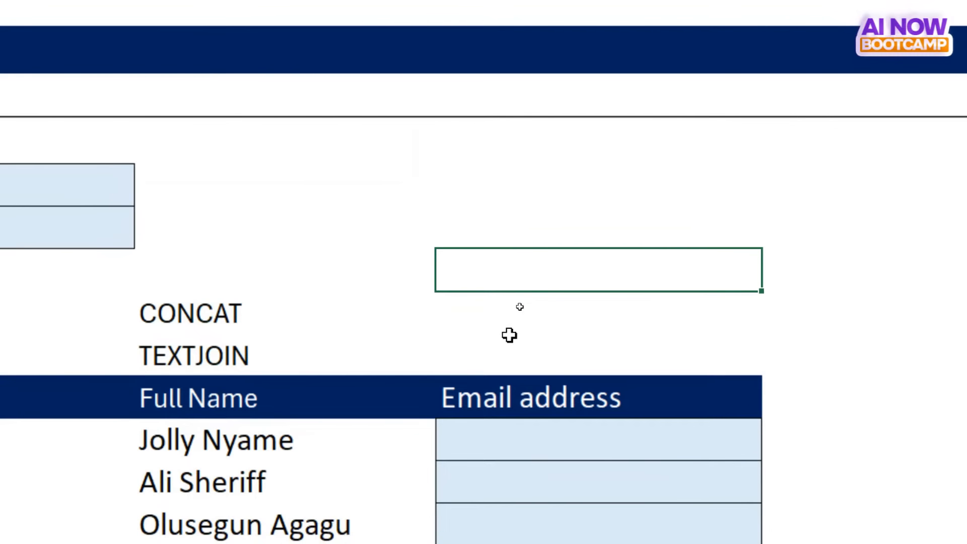
pyautogui.scroll(-2, 509, 335)
pyautogui.hscroll(-1, 510, 334)
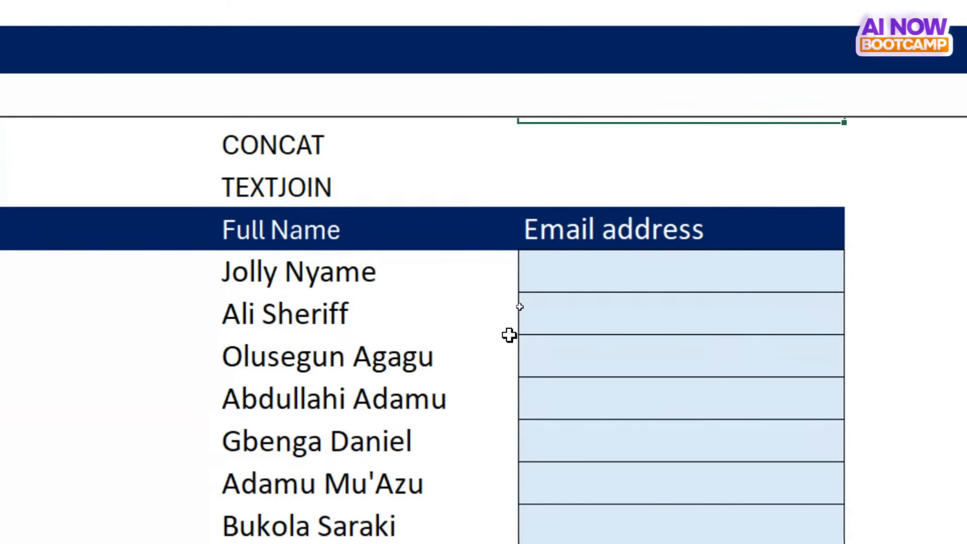
pyautogui.click(591, 272)
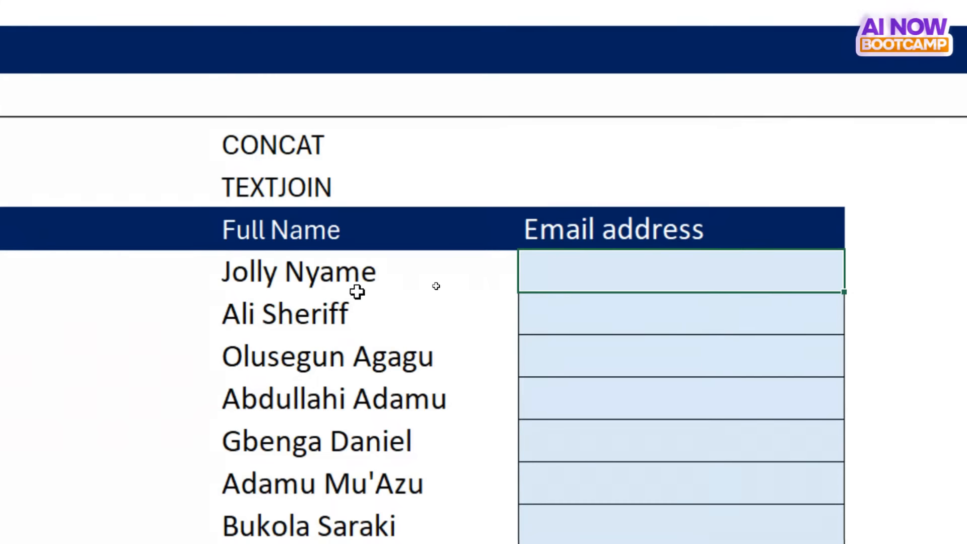
pyautogui.click(594, 184)
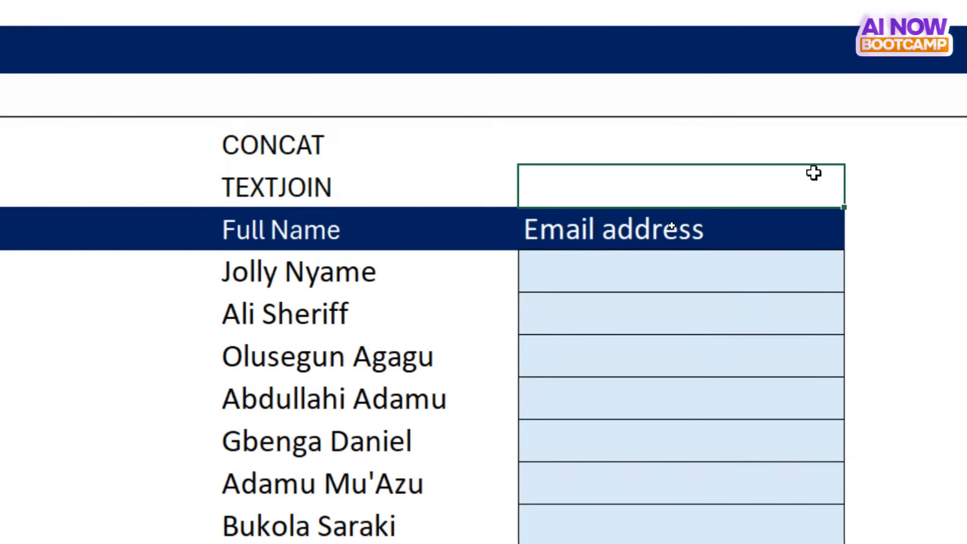
pyautogui.write('@ai')
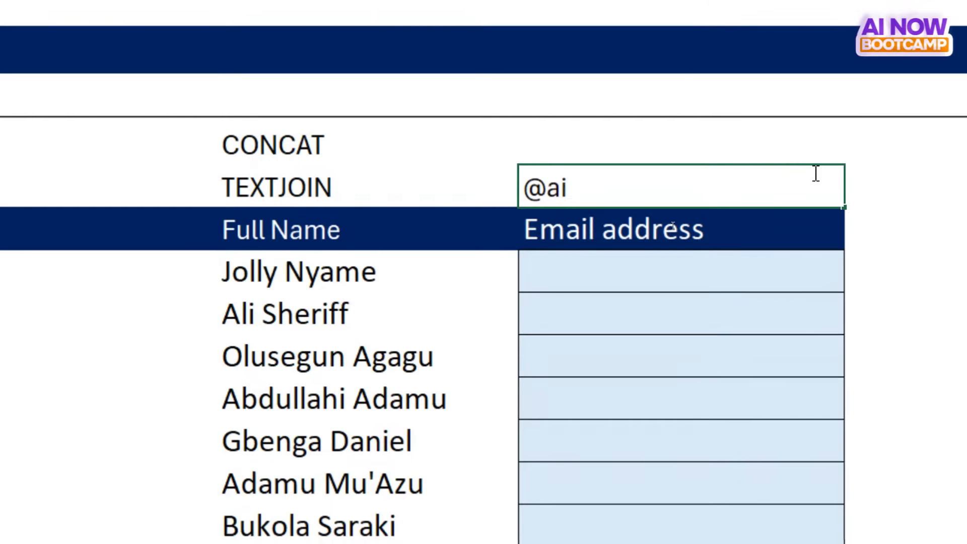
pyautogui.write('now.')
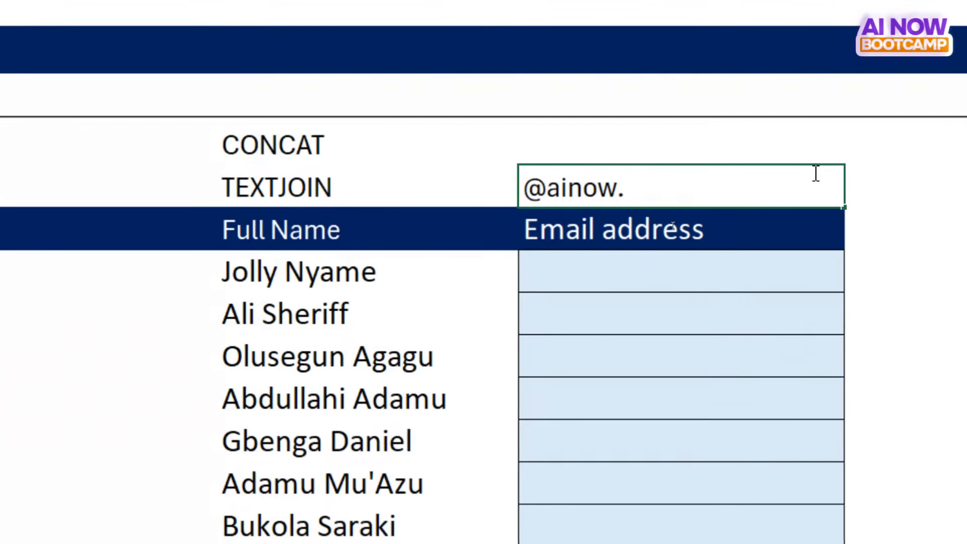
pyautogui.write('edu')
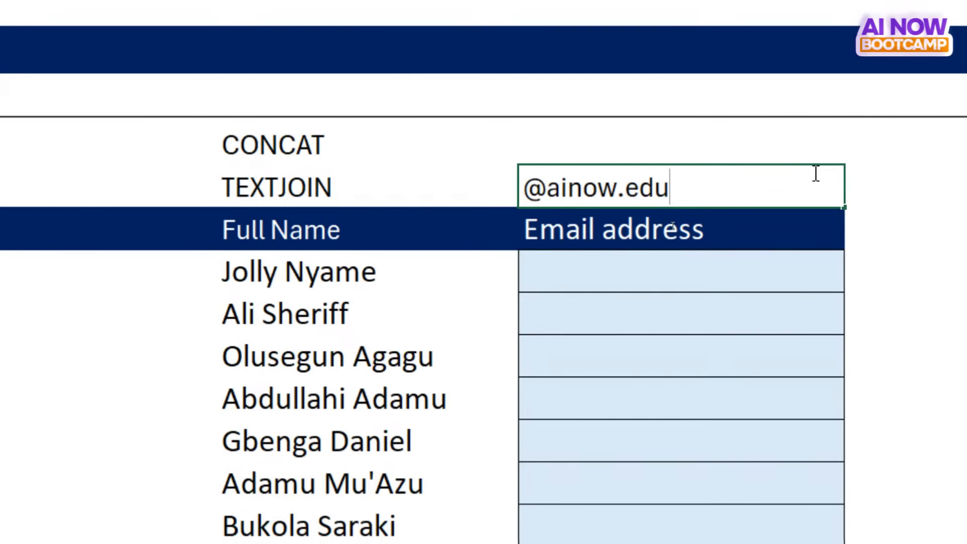
pyautogui.write('.ng')
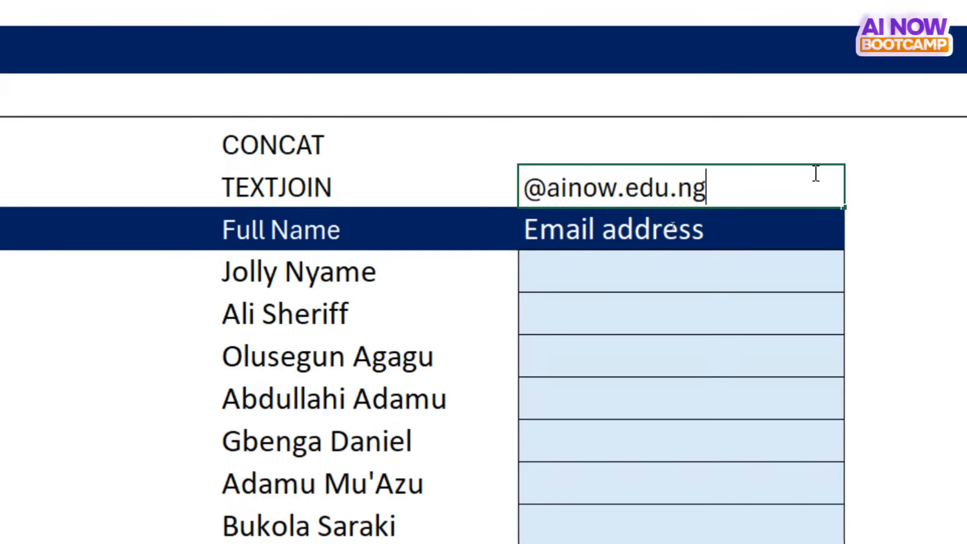
pyautogui.press('Return')
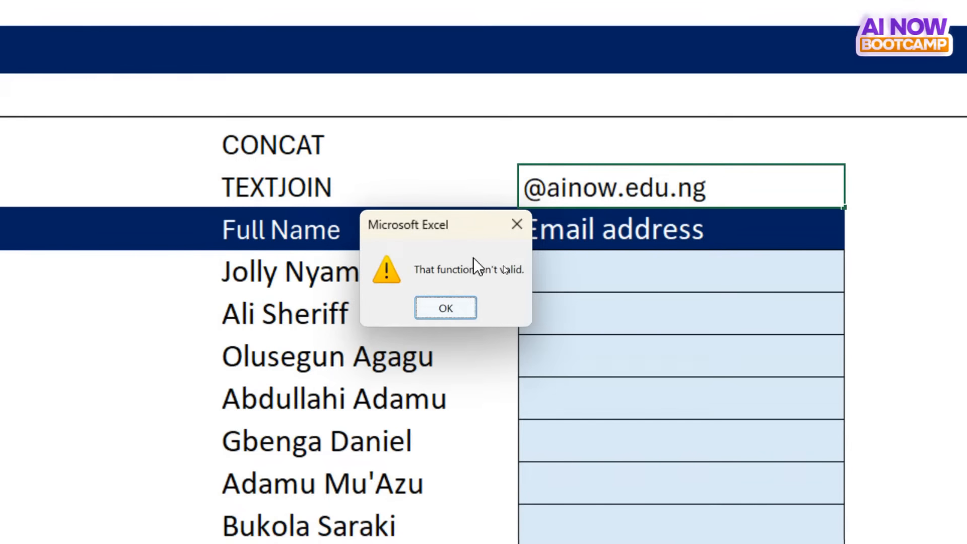
pyautogui.click(519, 225)
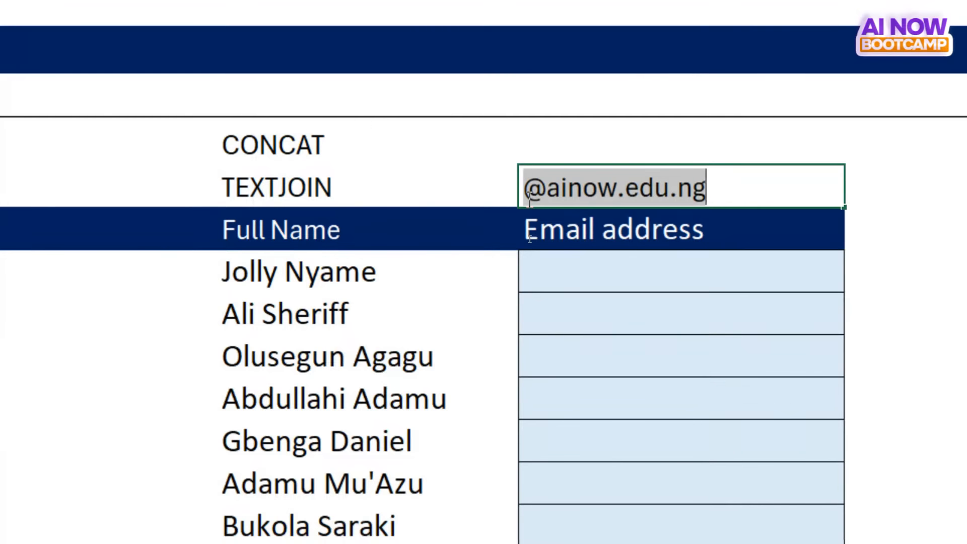
pyautogui.click(529, 217)
pyautogui.write("'")
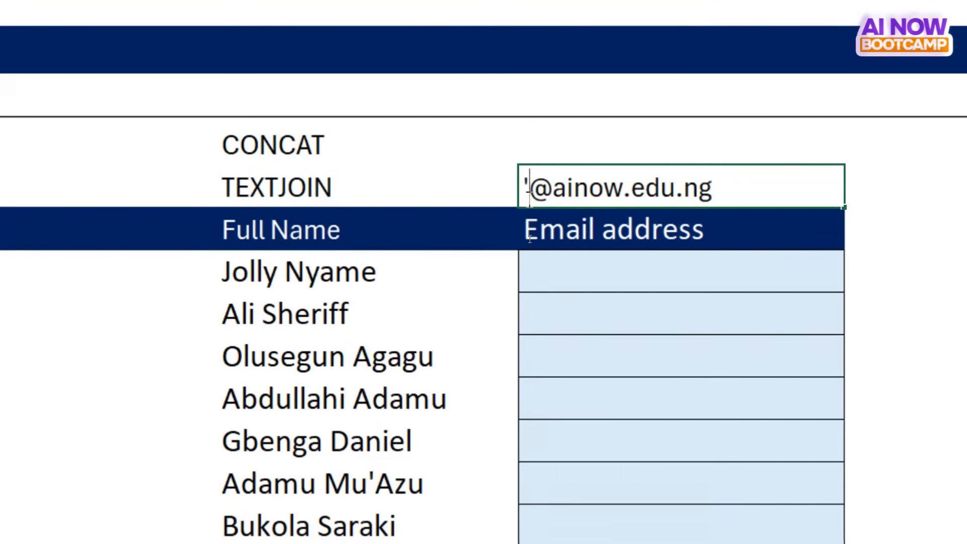
pyautogui.press('Return')
pyautogui.click(526, 196)
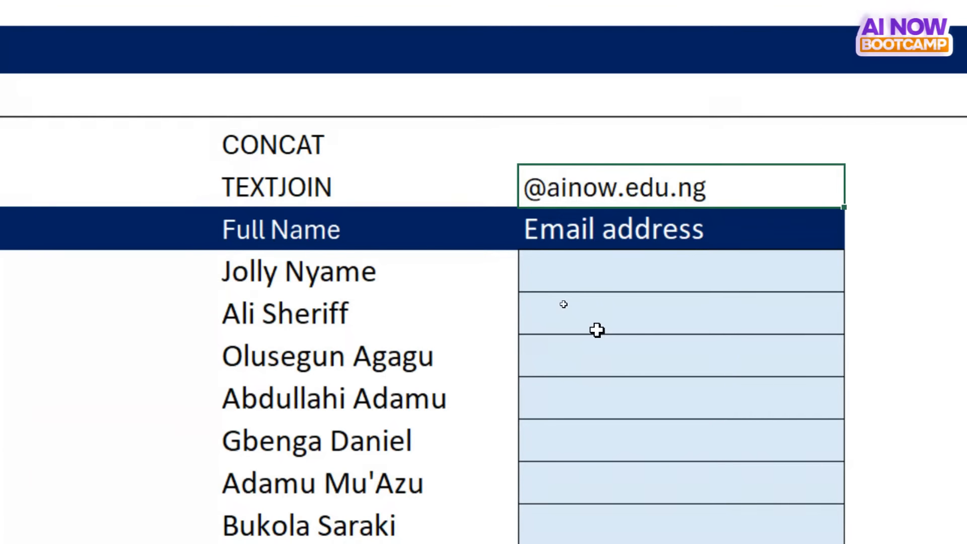
# - Review the Surname and Full Name columns alongside the empty Email address column
pyautogui.click(599, 265)
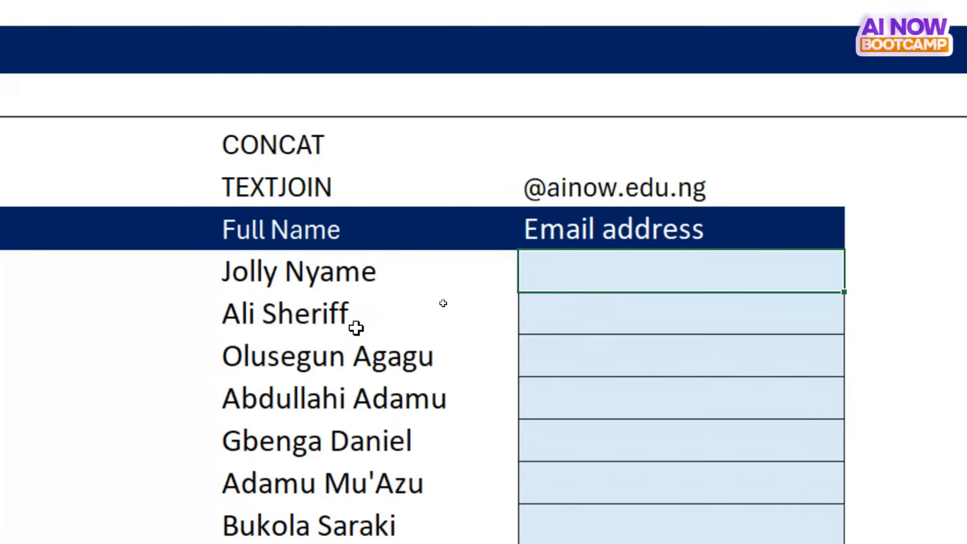
pyautogui.hscroll(-5, 356, 328)
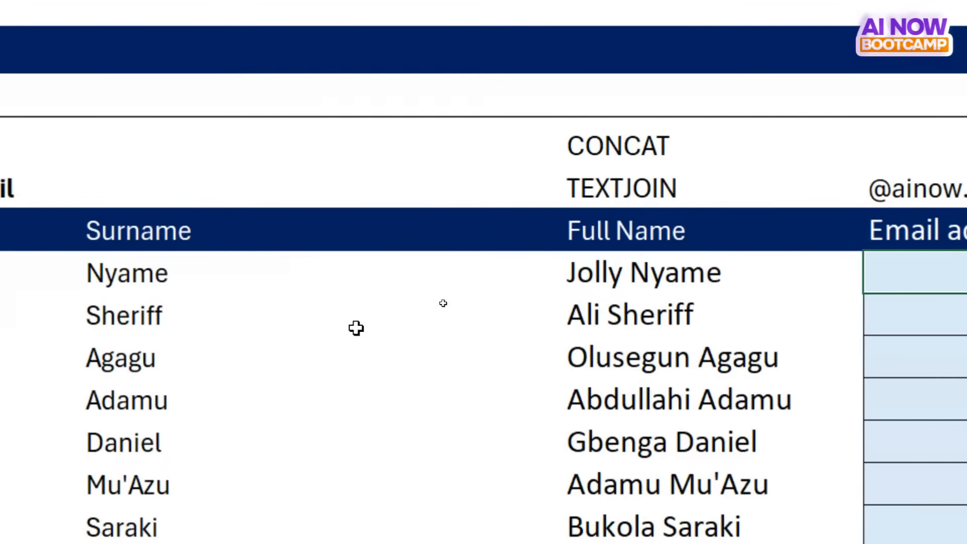
pyautogui.hscroll(2, 356, 328)
pyautogui.hscroll(-6, 356, 328)
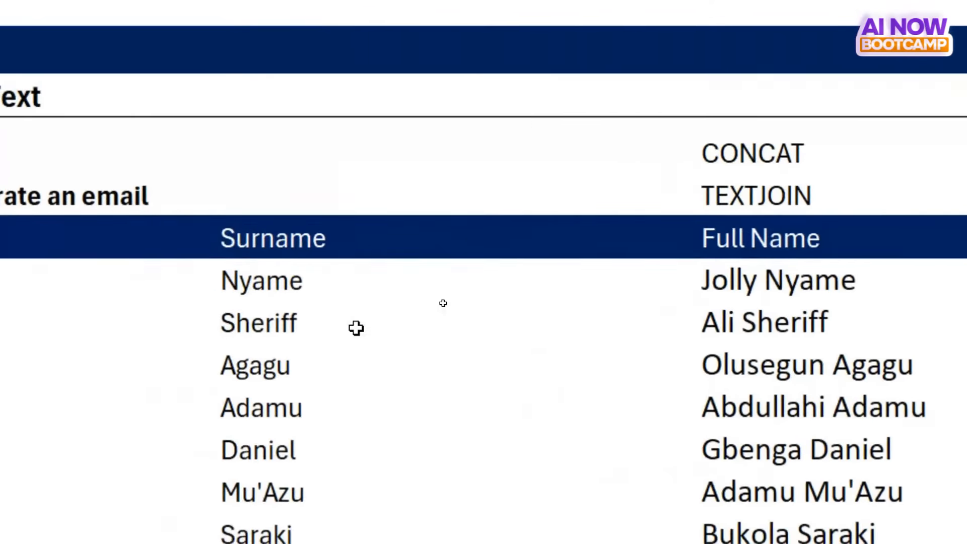
pyautogui.hscroll(1, 356, 328)
pyautogui.hscroll(-4, 294, 324)
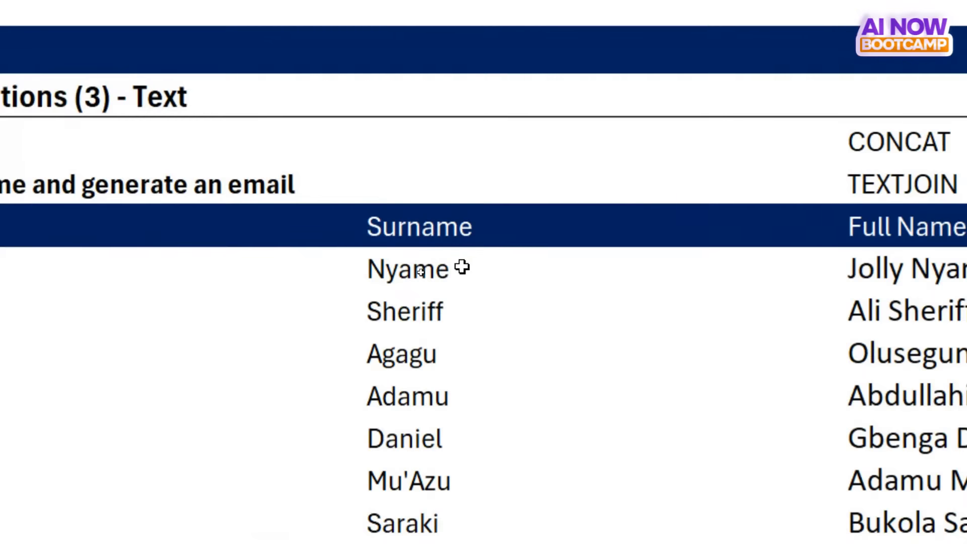
pyautogui.hscroll(14, 462, 267)
pyautogui.hscroll(1, 462, 268)
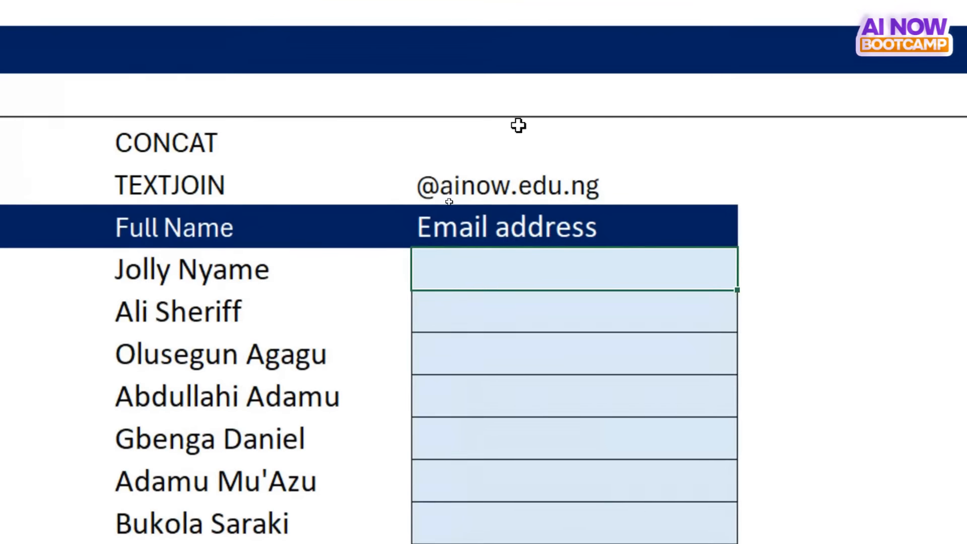
pyautogui.click(789, 177)
pyautogui.click(464, 153)
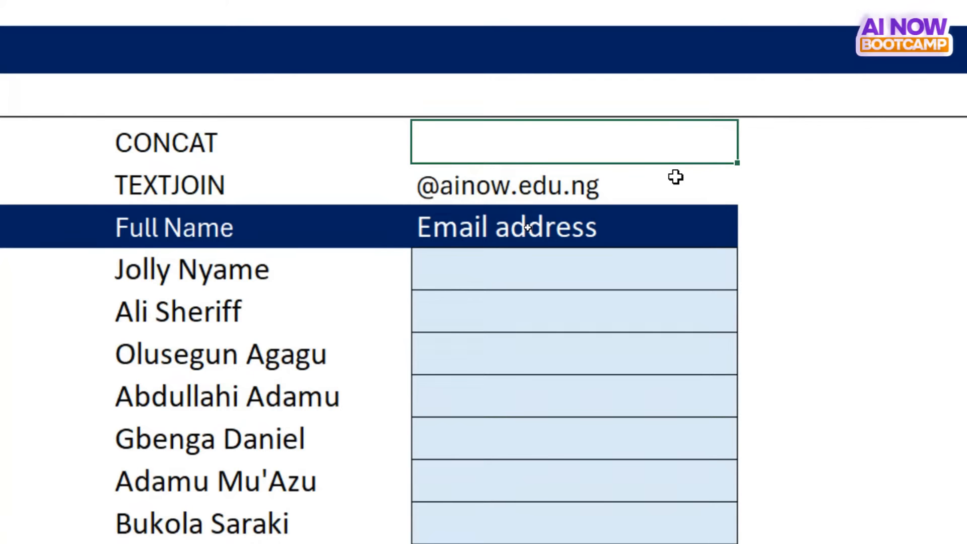
pyautogui.write('firstname')
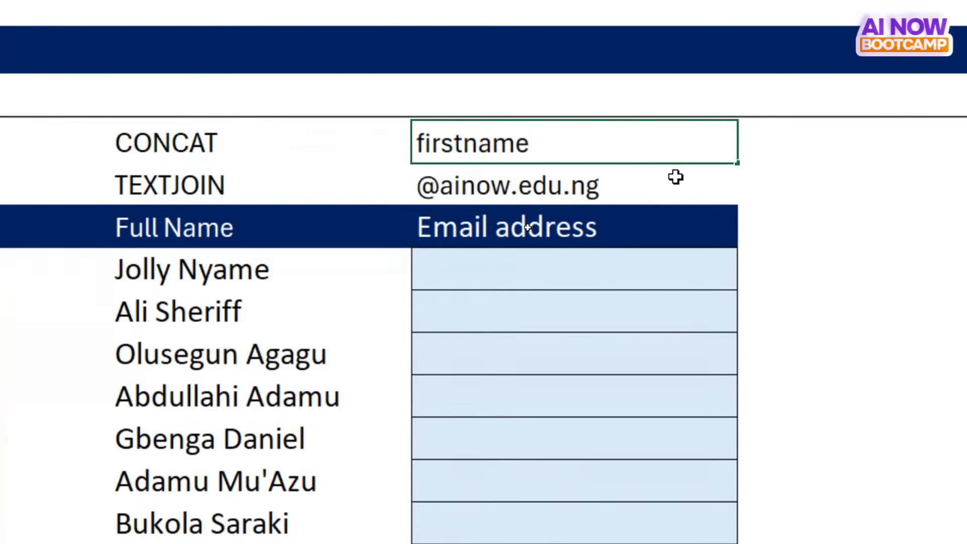
pyautogui.write('.lastname')
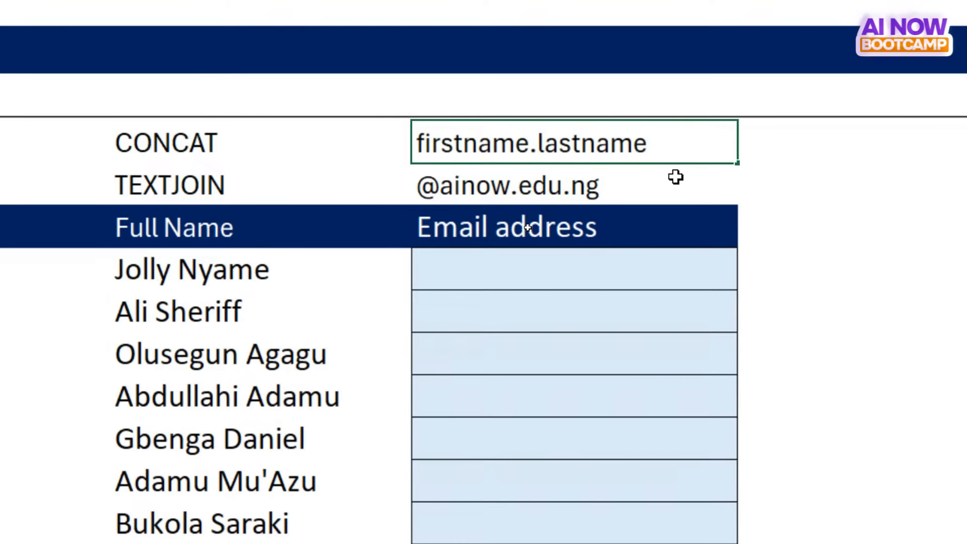
pyautogui.write('@ainow')
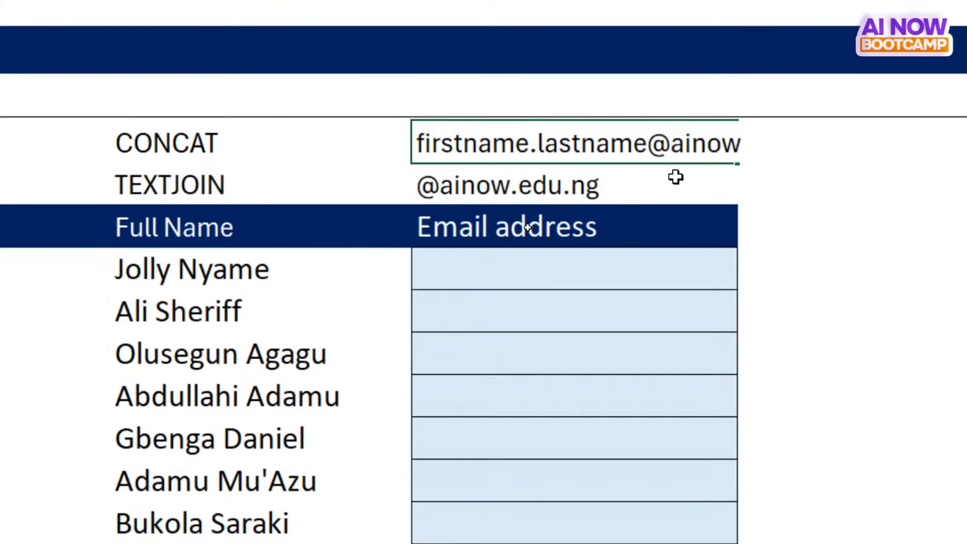
pyautogui.write('.edu,')
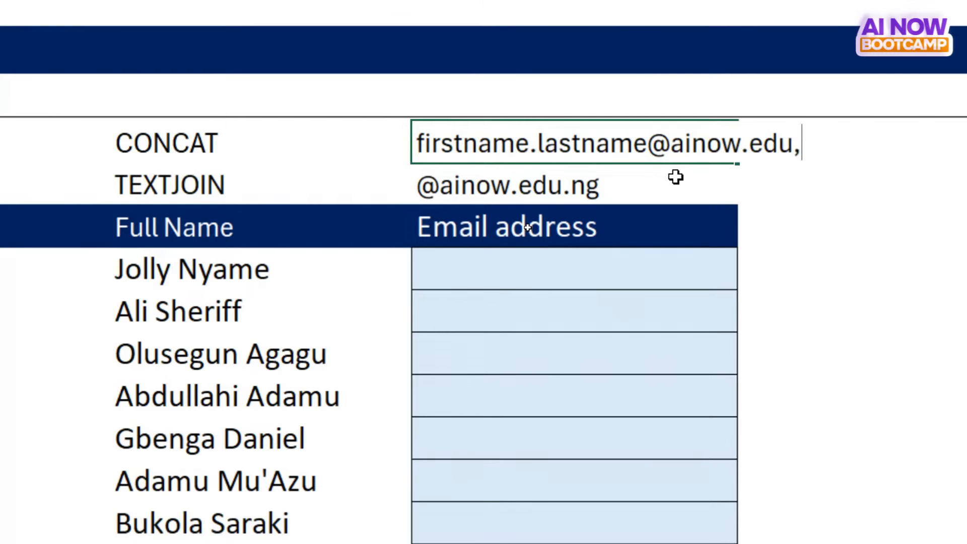
pyautogui.write('ng')
pyautogui.press('Return')
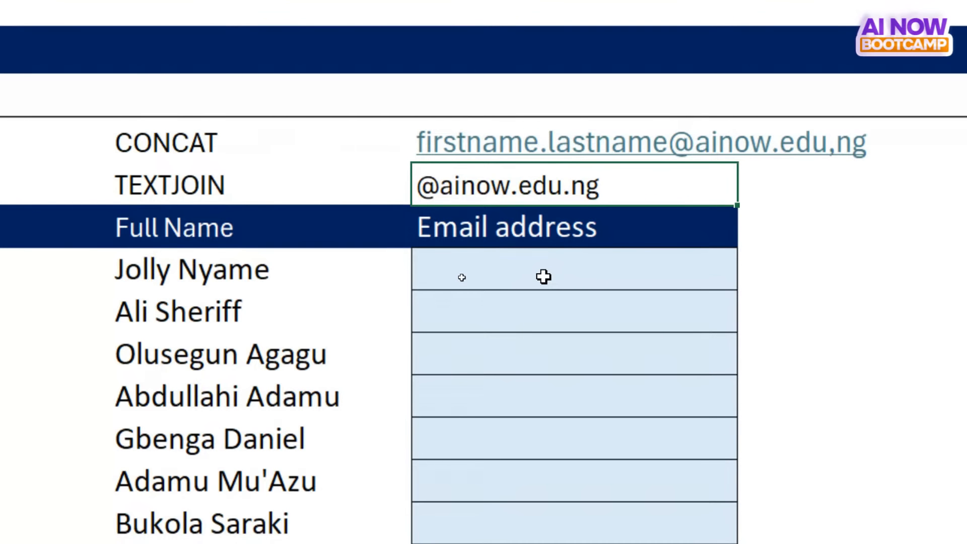
pyautogui.click(523, 260)
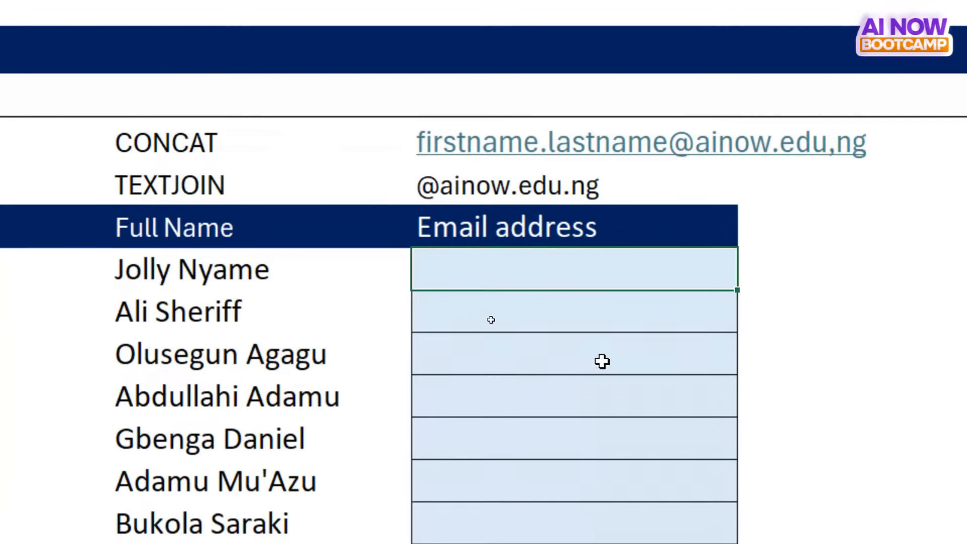
pyautogui.write('=')
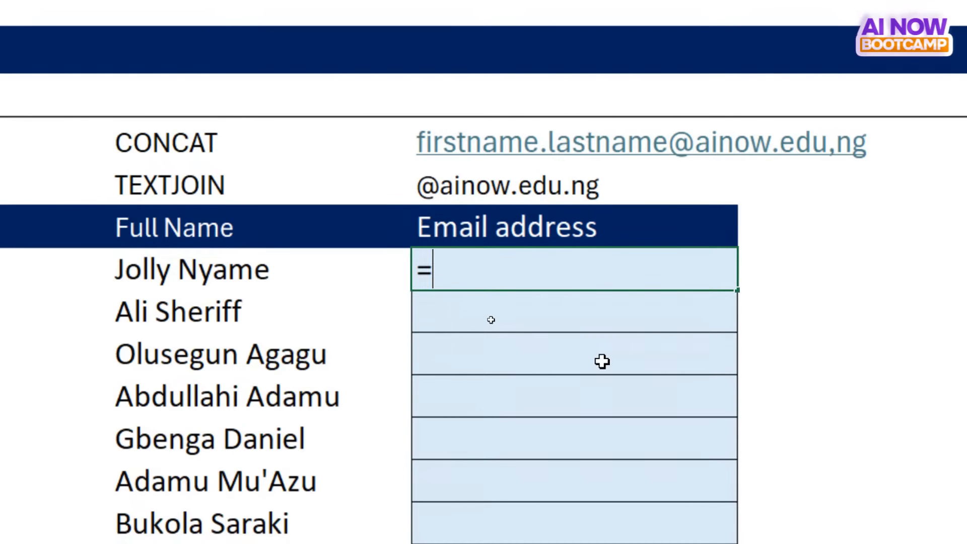
pyautogui.press('BackSpace')
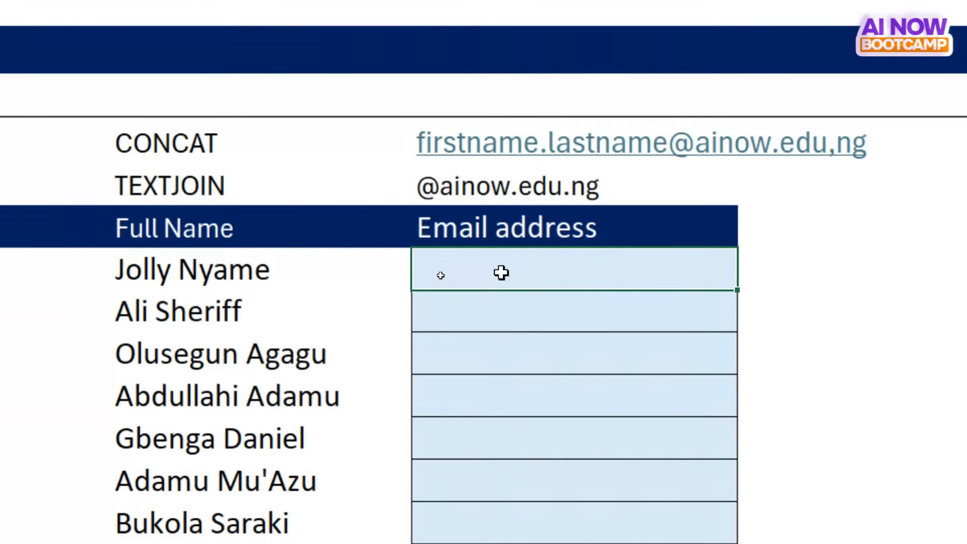
# - Select F49, the first Email address cell, for the email formula
pyautogui.click(387, 138)
pyautogui.press('Right')
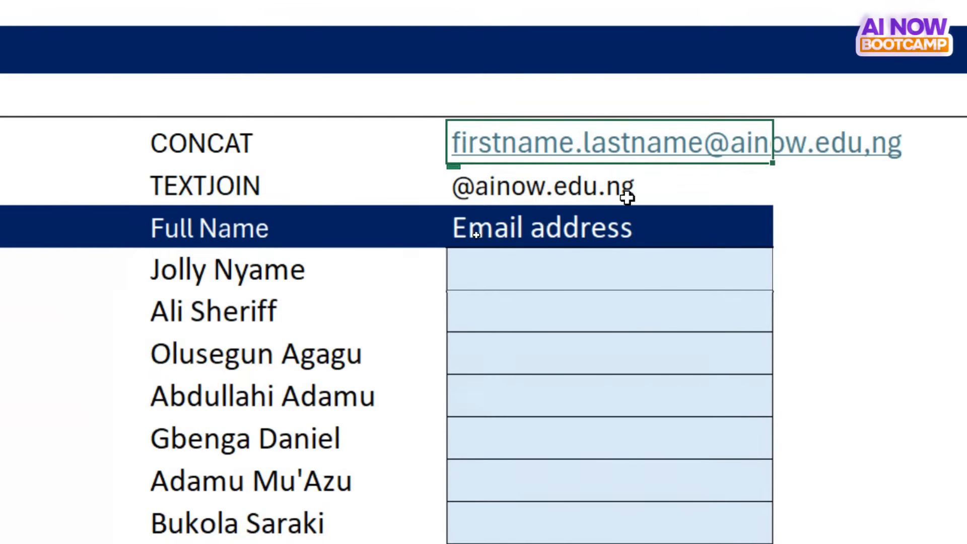
pyautogui.click(593, 188)
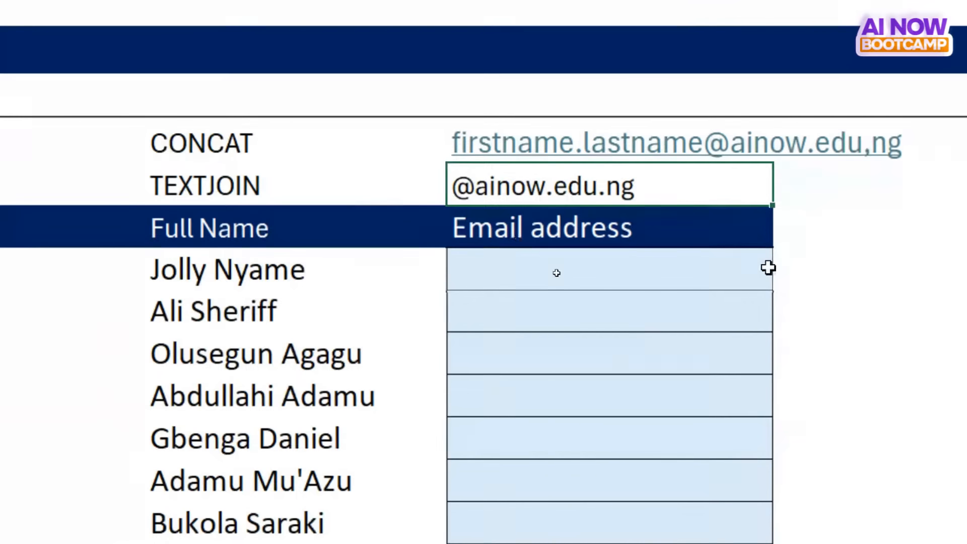
pyautogui.click(594, 274)
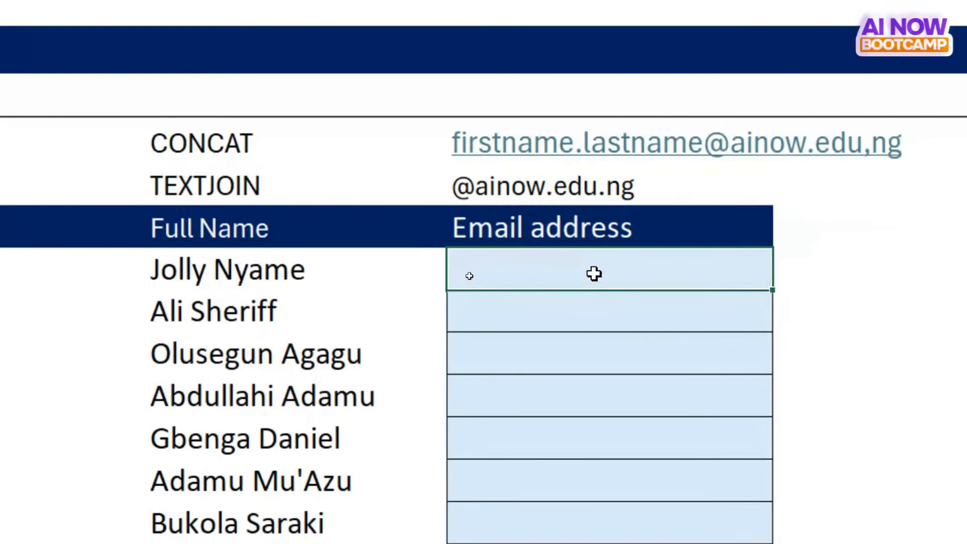
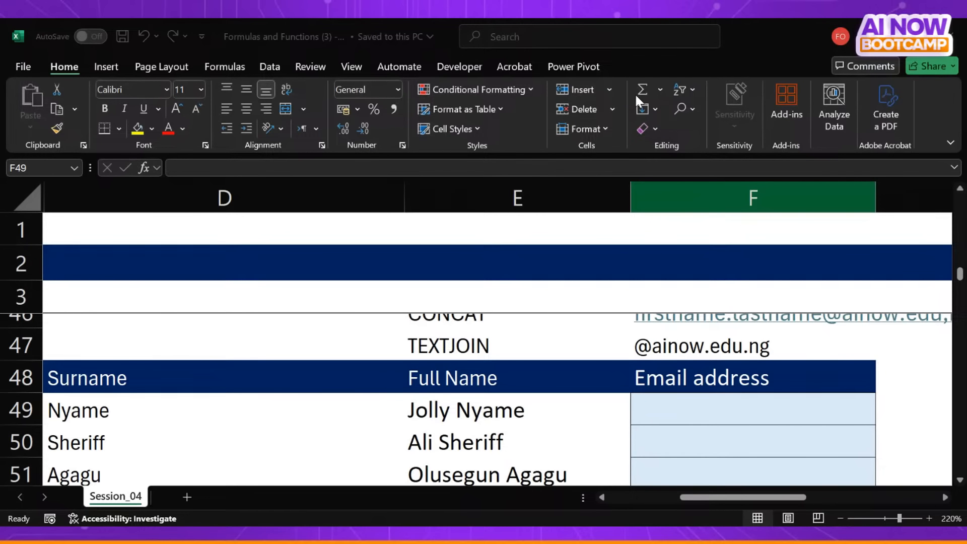
pyautogui.click(645, 371)
pyautogui.hscroll(-1, 686, 400)
pyautogui.scroll(-1, 687, 400)
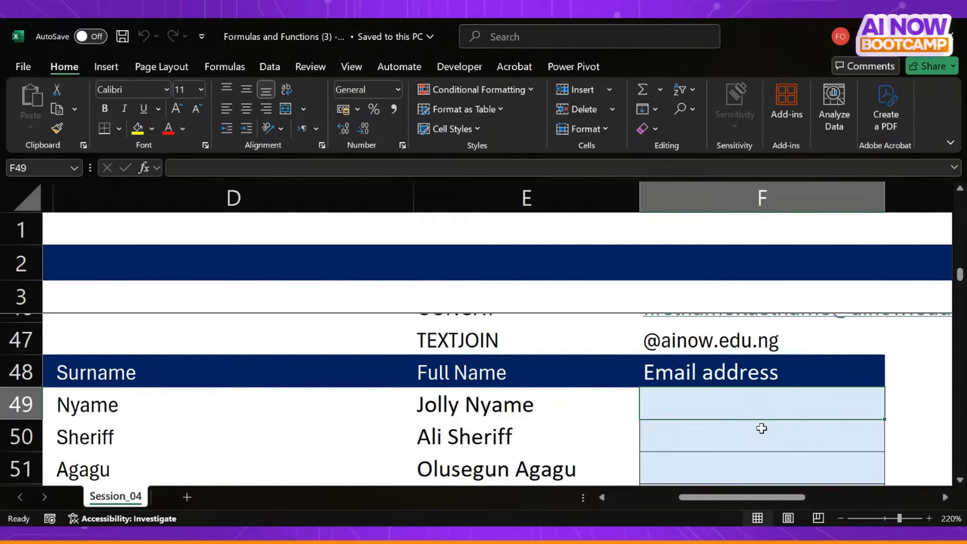
pyautogui.write('=')
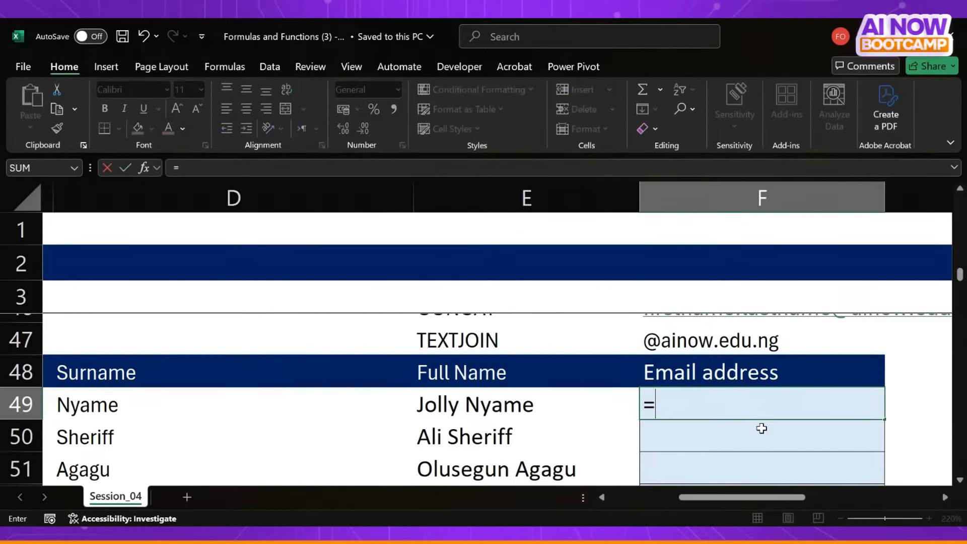
pyautogui.hscroll(-3, 549, 420)
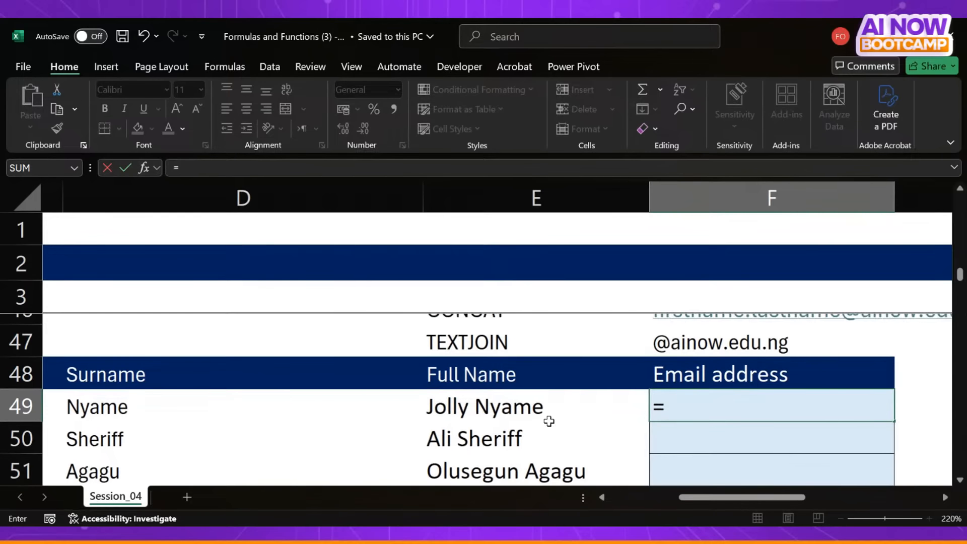
pyautogui.hscroll(-3, 548, 421)
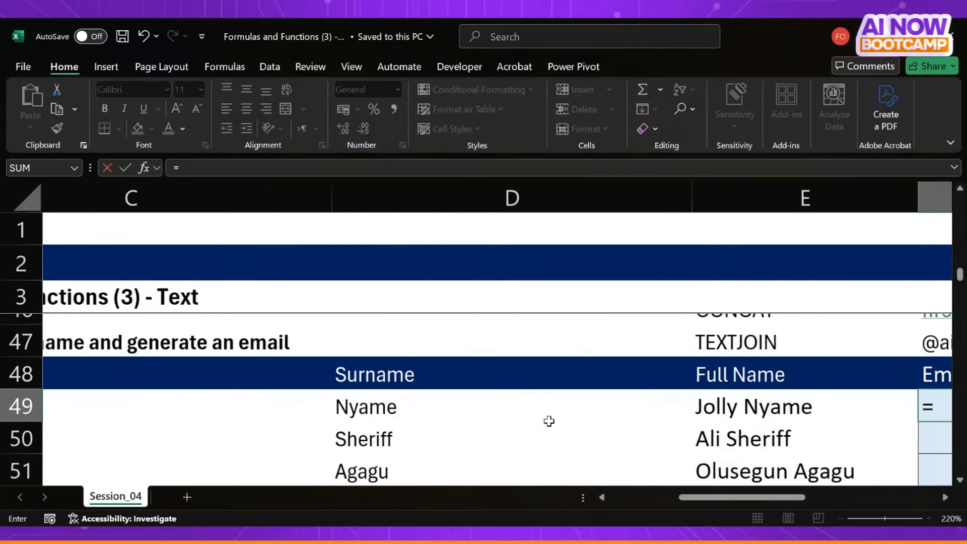
pyautogui.click(355, 187)
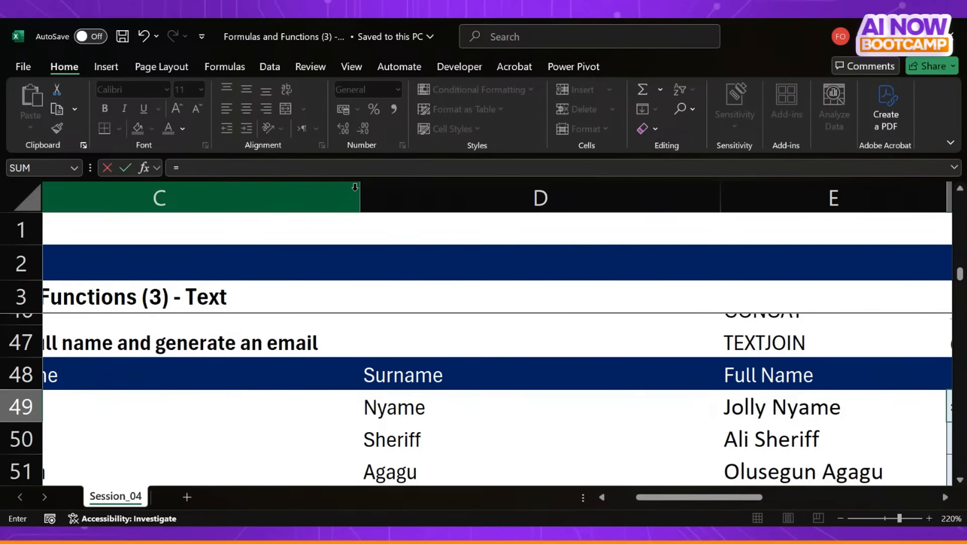
pyautogui.press('Escape')
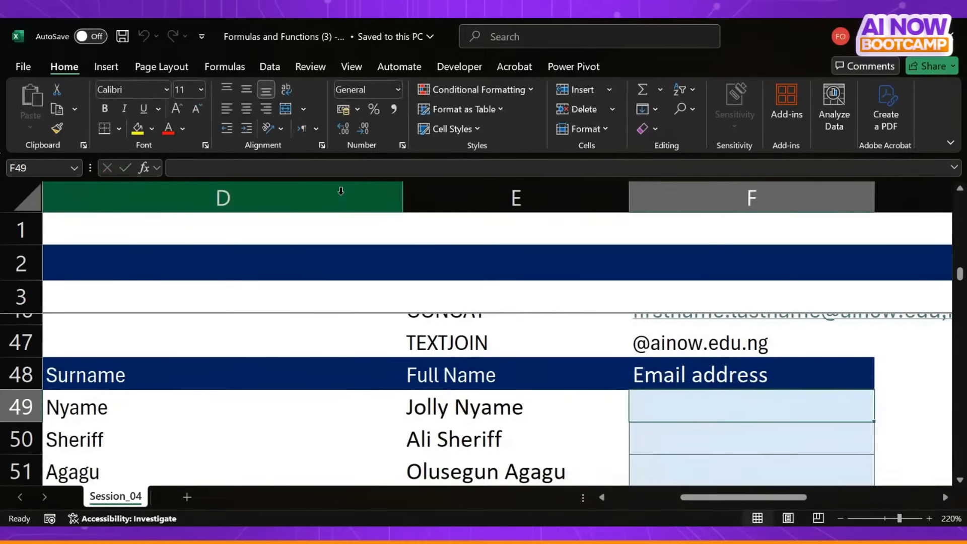
# - Narrow columns B to E so the First Name, Surname, Full Name and Email address columns fit closer together
pyautogui.hscroll(-3, 307, 201)
pyautogui.hscroll(3, 297, 201)
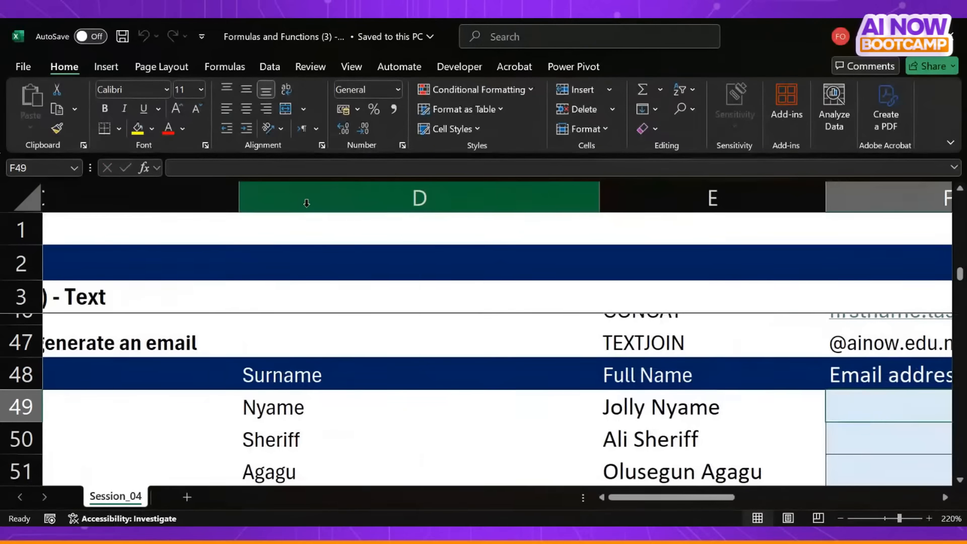
pyautogui.click(238, 194)
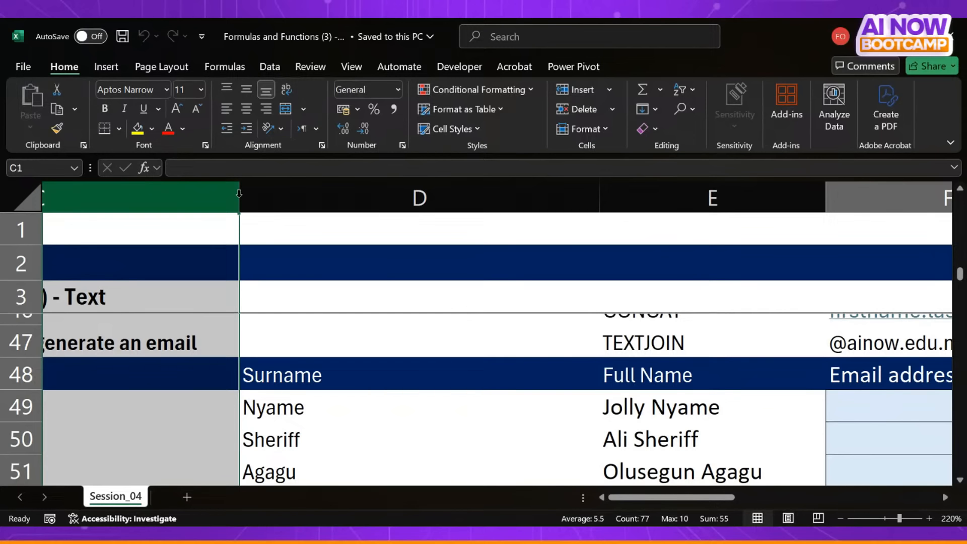
pyautogui.hscroll(-5, 308, 302)
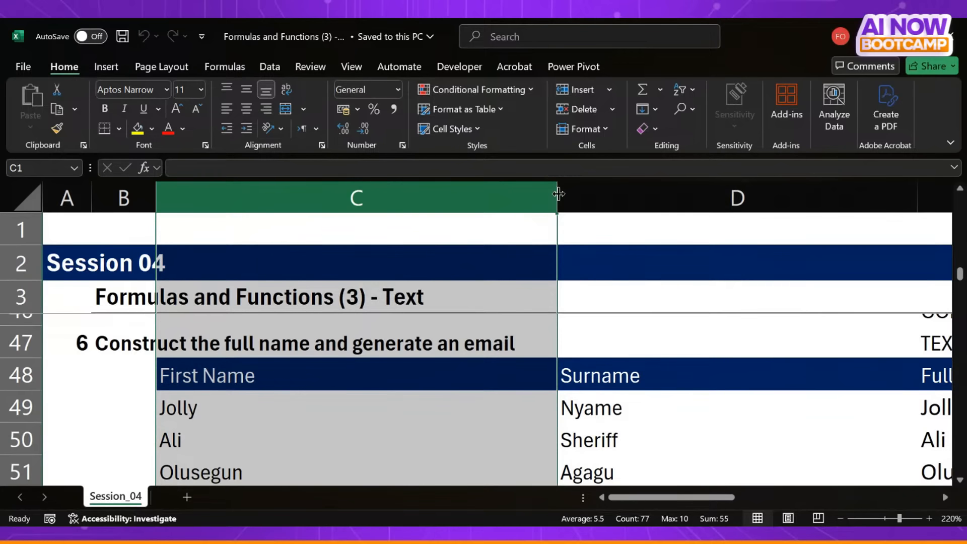
pyautogui.moveTo(557, 197); pyautogui.dragTo(357, 194)
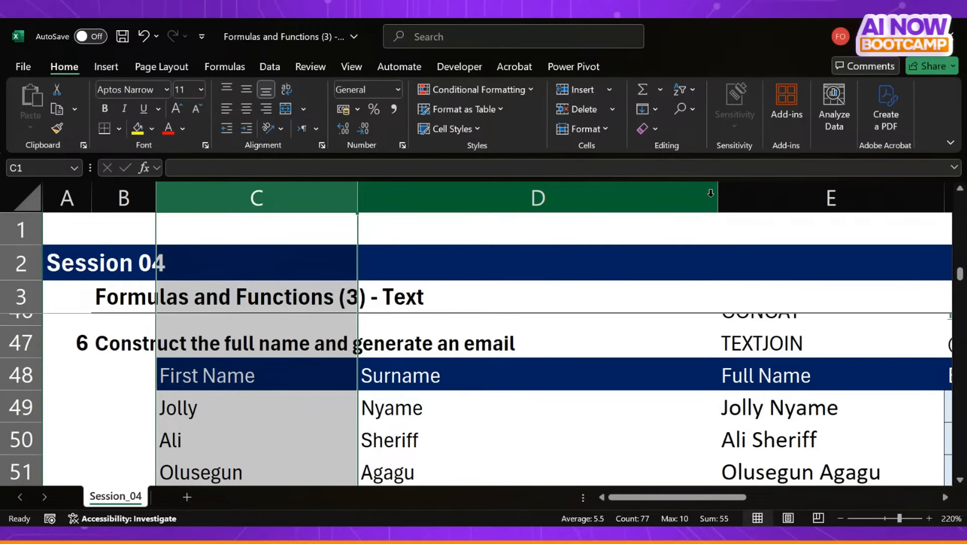
pyautogui.moveTo(721, 197); pyautogui.dragTo(548, 196)
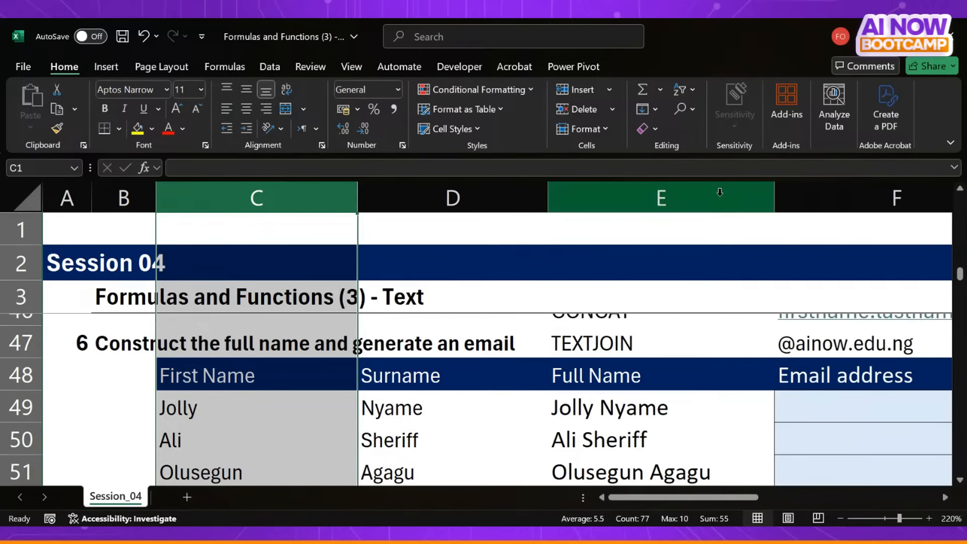
pyautogui.moveTo(775, 204); pyautogui.dragTo(749, 204)
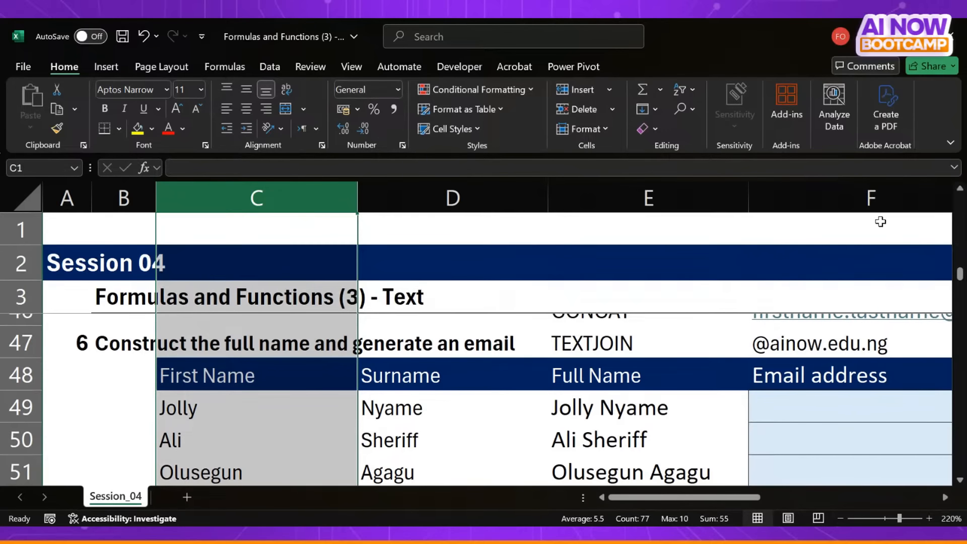
pyautogui.moveTo(156, 197); pyautogui.dragTo(126, 199)
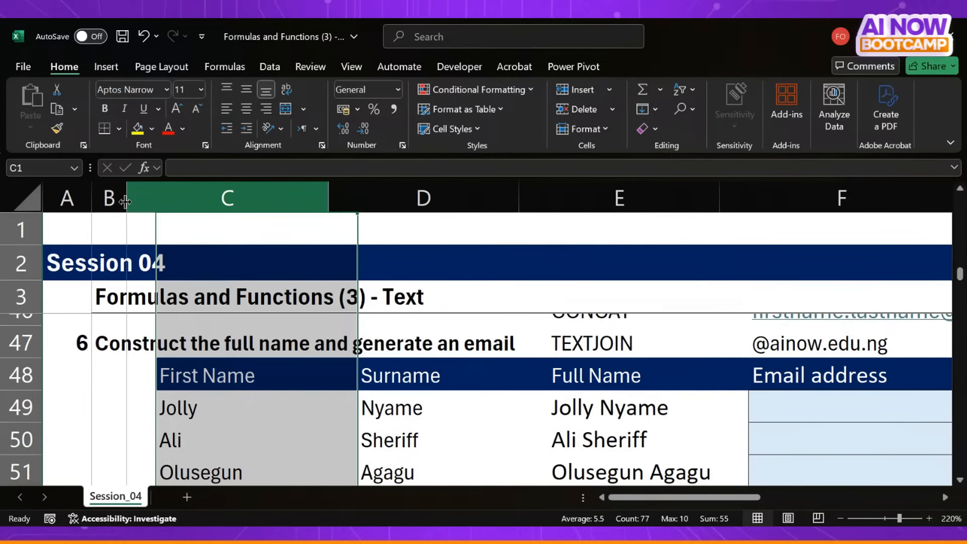
# - Enter =C49&"."&D49&F47 in F49 to join the first name, a dot, the surname and the domain
pyautogui.hscroll(3, 207, 296)
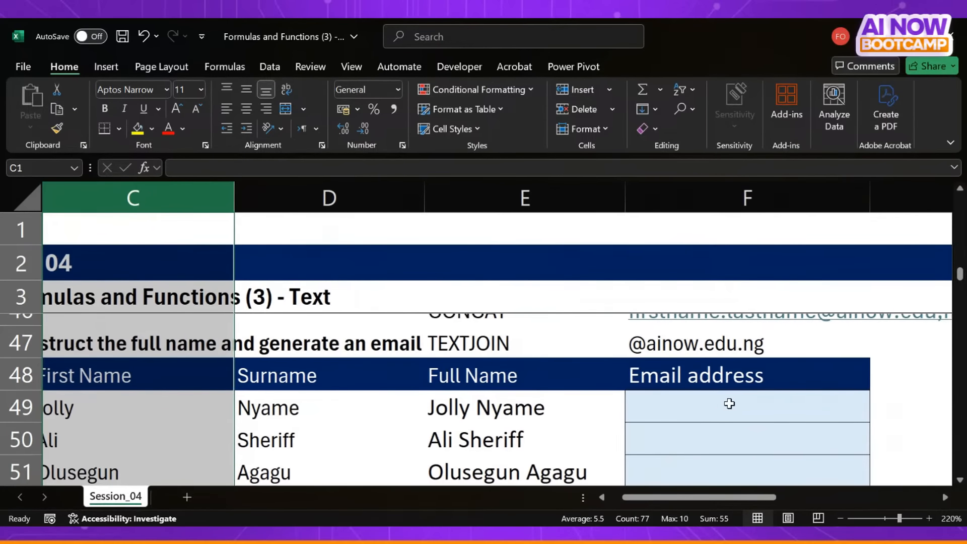
pyautogui.click(730, 403)
pyautogui.hscroll(-1, 730, 403)
pyautogui.write('=')
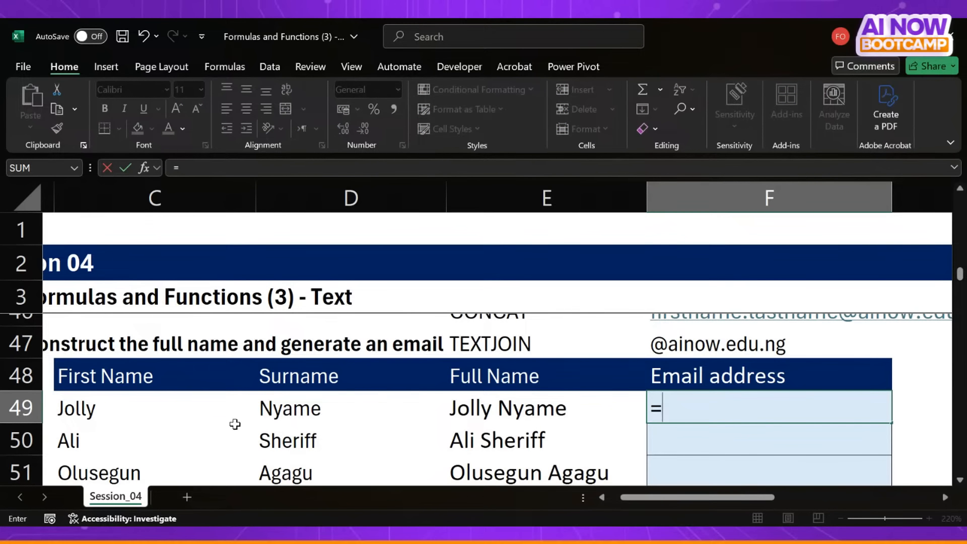
pyautogui.click(138, 398)
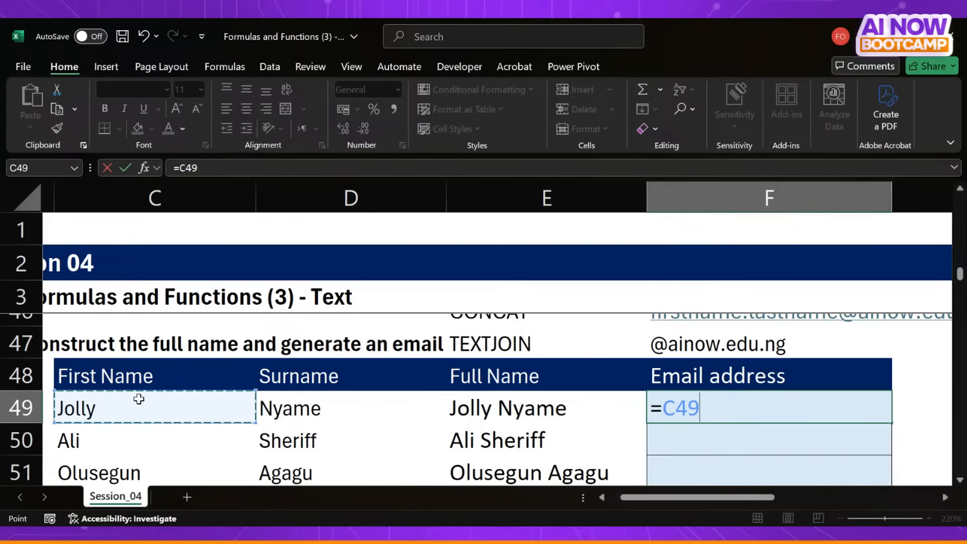
pyautogui.write('&"')
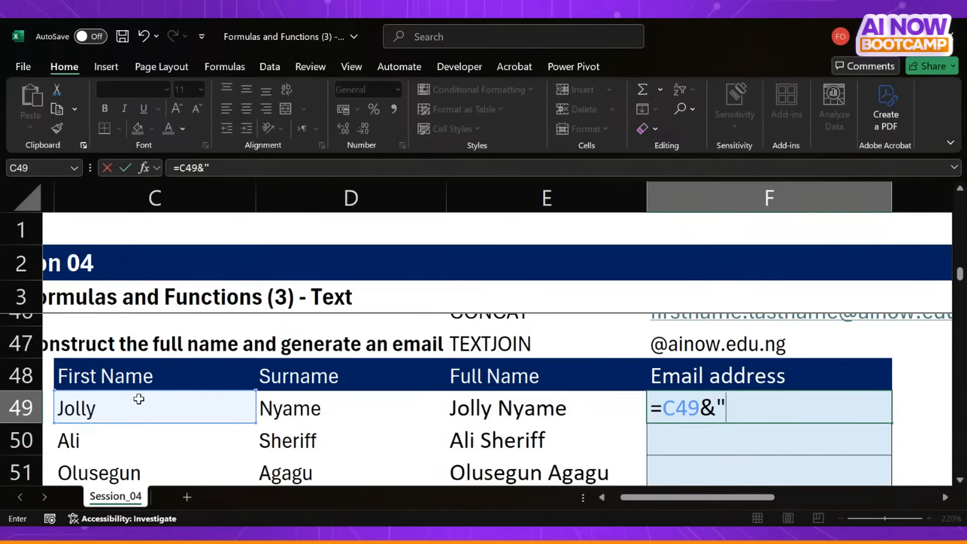
pyautogui.write('."&')
pyautogui.click(313, 415)
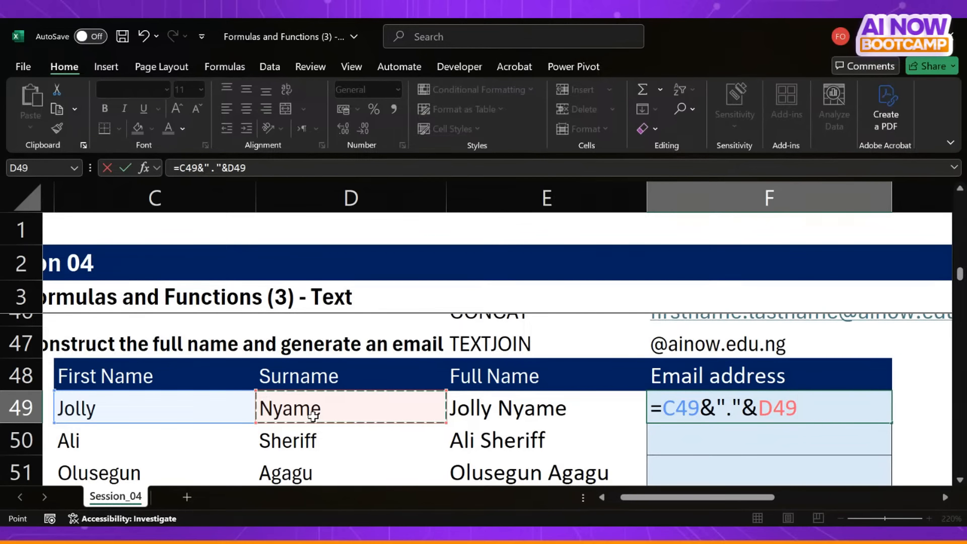
pyautogui.write('&')
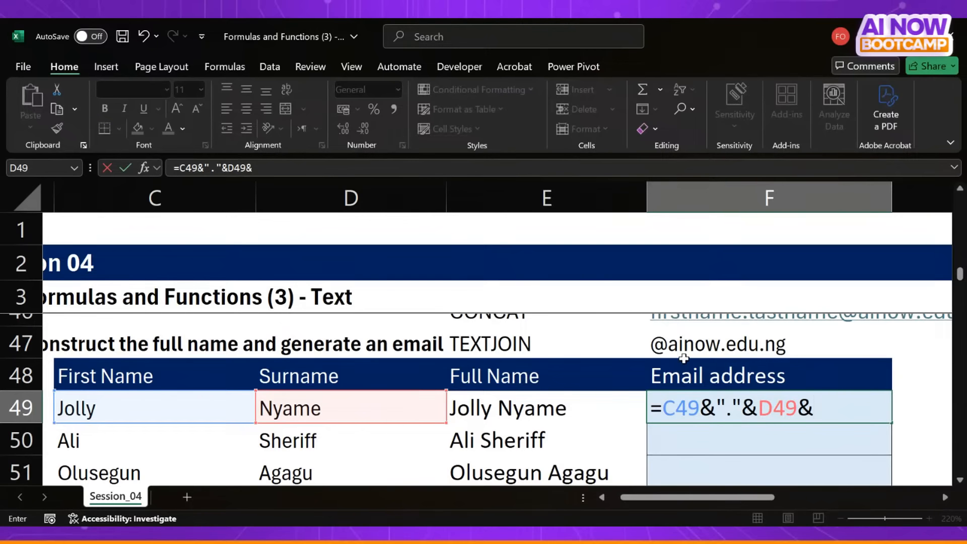
pyautogui.click(703, 345)
pyautogui.press('Return')
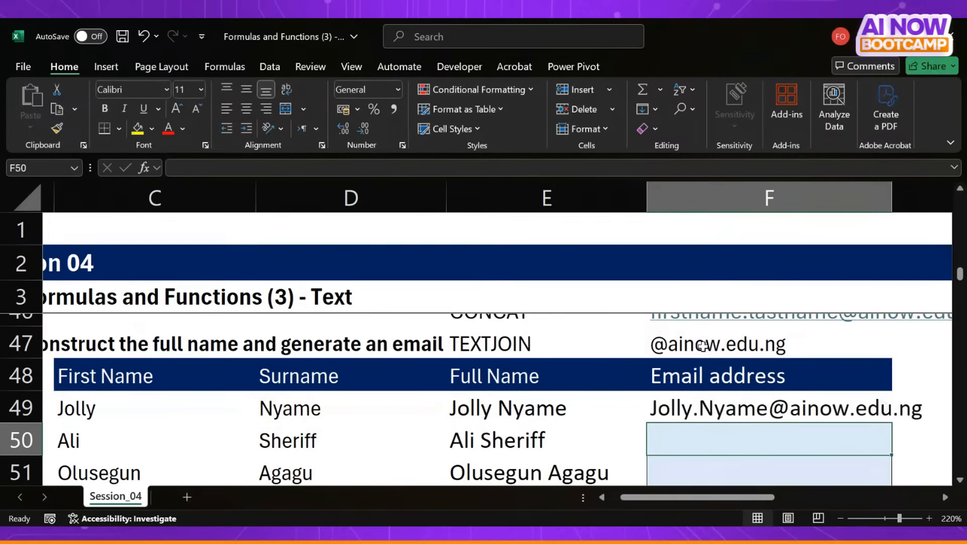
# - Wrap the email formula in F49 in LOWER, making it =LOWER(C49&"."&D49&F47)
pyautogui.click(774, 408)
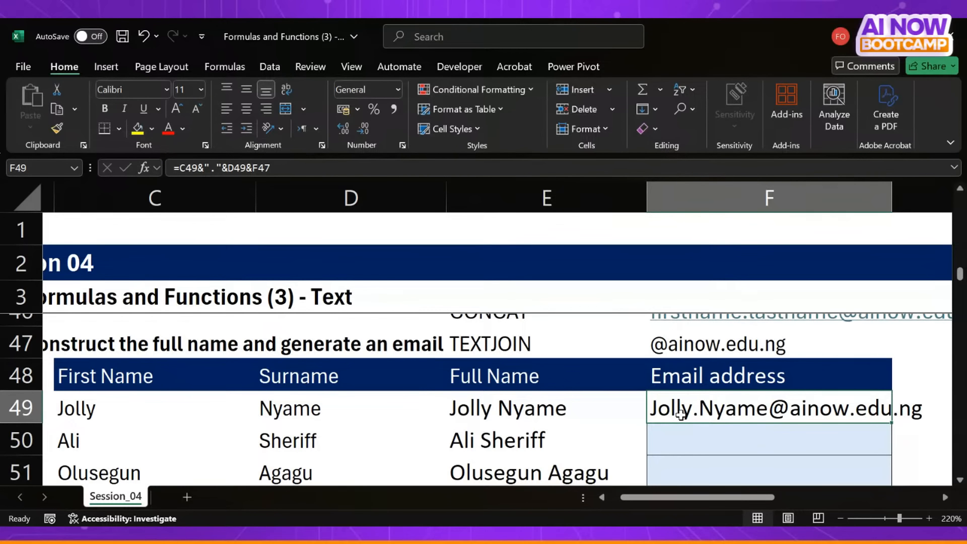
pyautogui.click(185, 171)
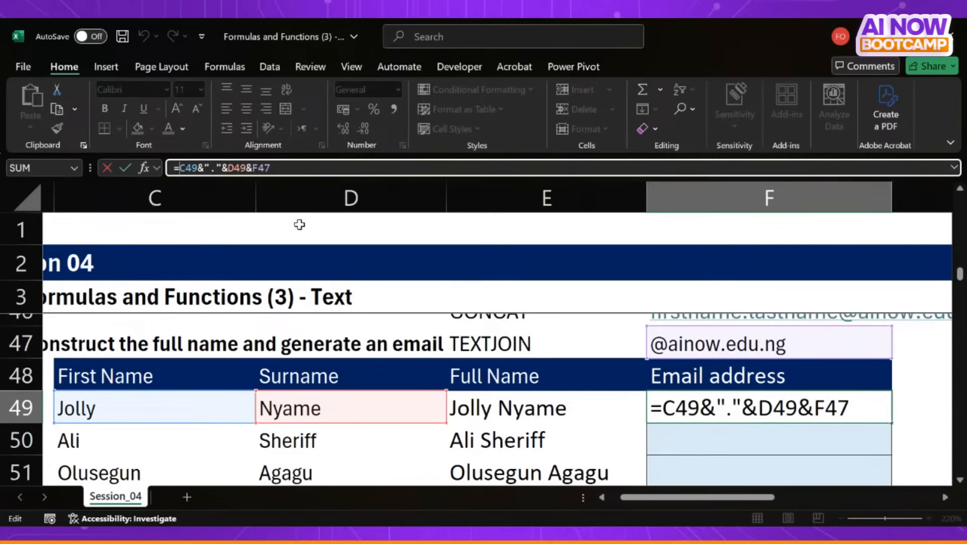
pyautogui.write('lowe')
pyautogui.press('Tab')
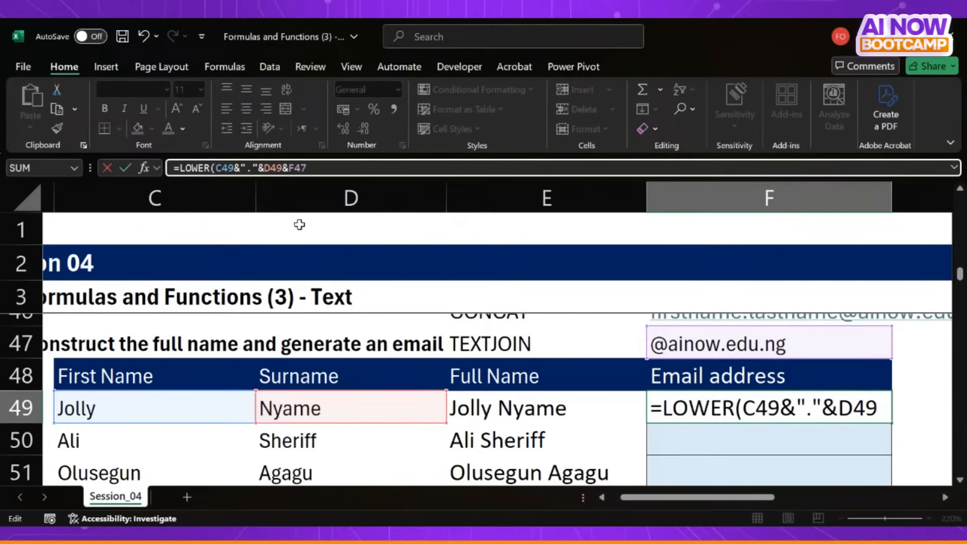
pyautogui.click(366, 171)
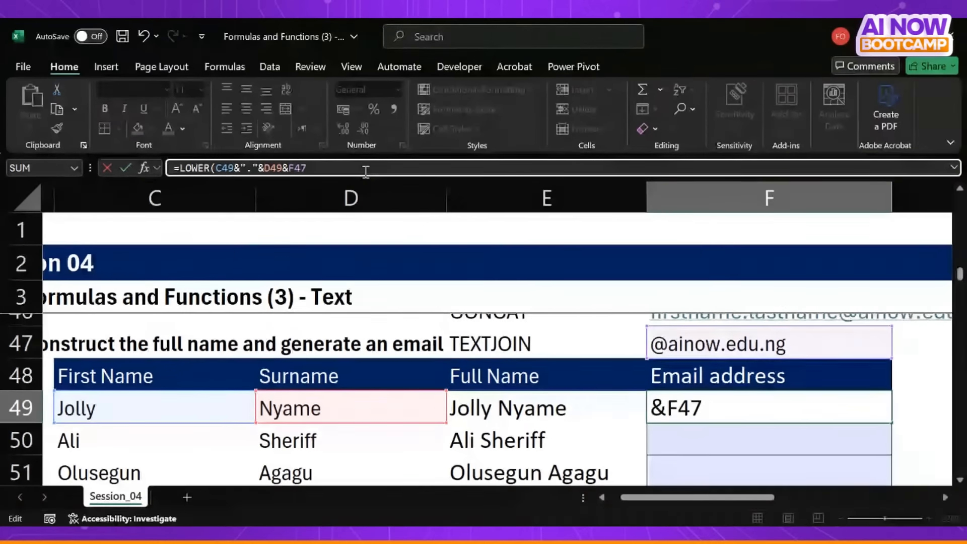
pyautogui.press('Return')
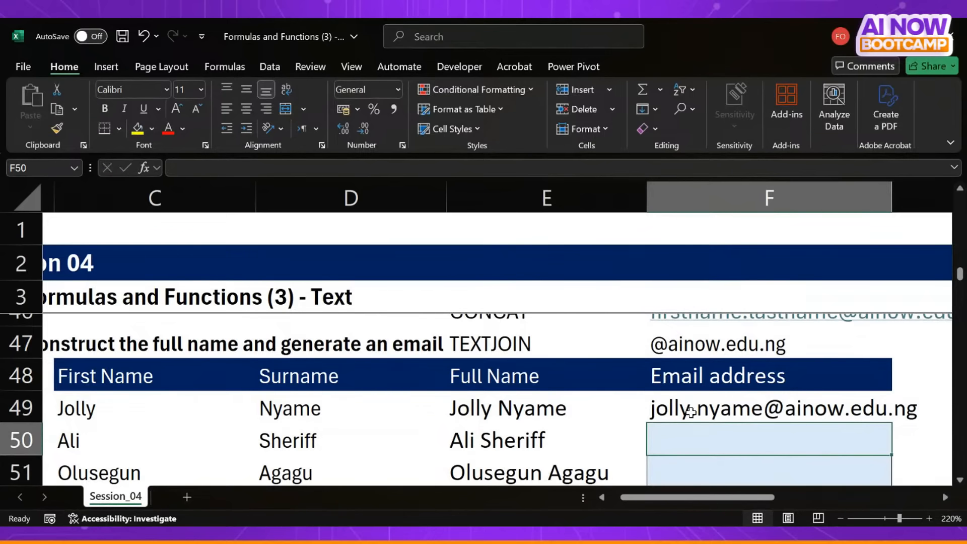
pyautogui.click(691, 412)
pyautogui.hotkey('alt', 'Tab')
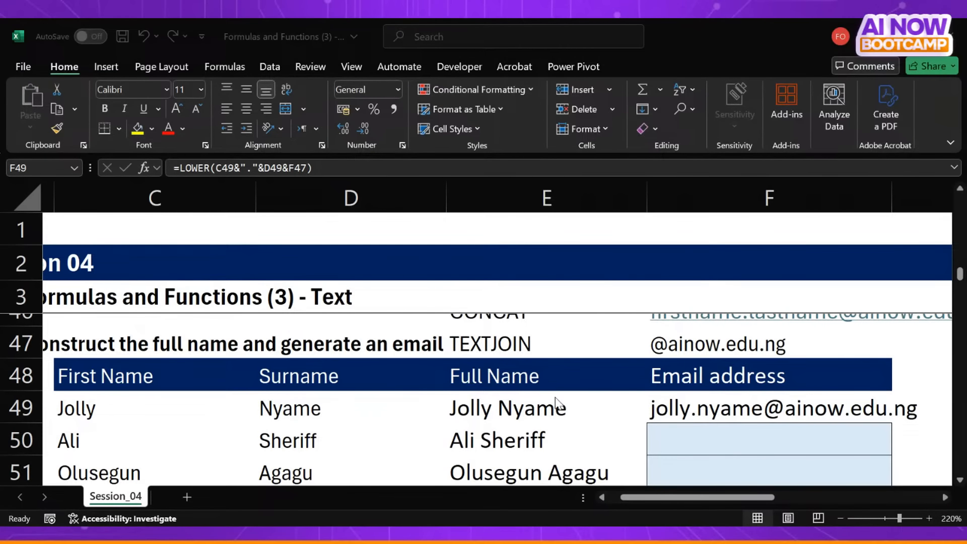
pyautogui.click(648, 47)
# - Go to exercise 7, Extract the first name and surname, and select D60, its first First Name cell
pyautogui.scroll(-1, 518, 375)
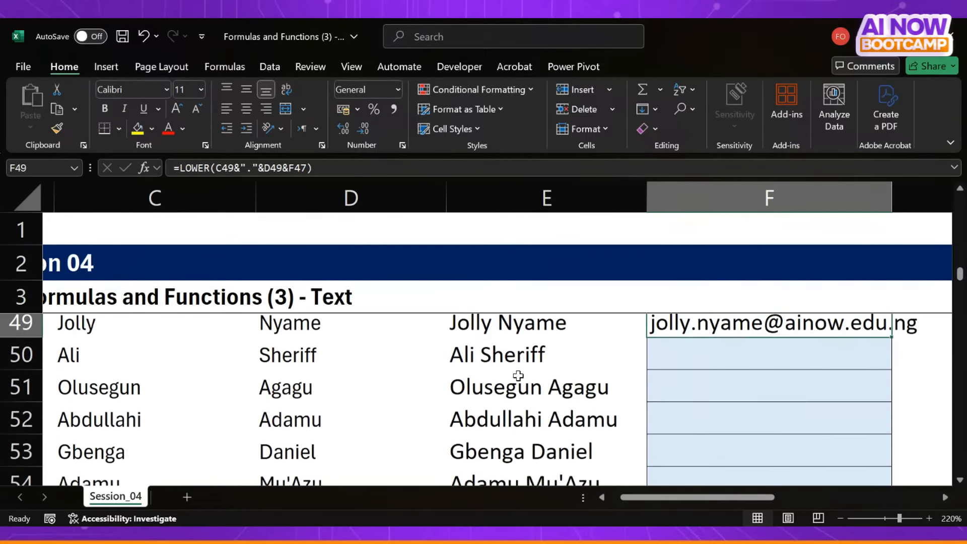
pyautogui.scroll(-3, 518, 375)
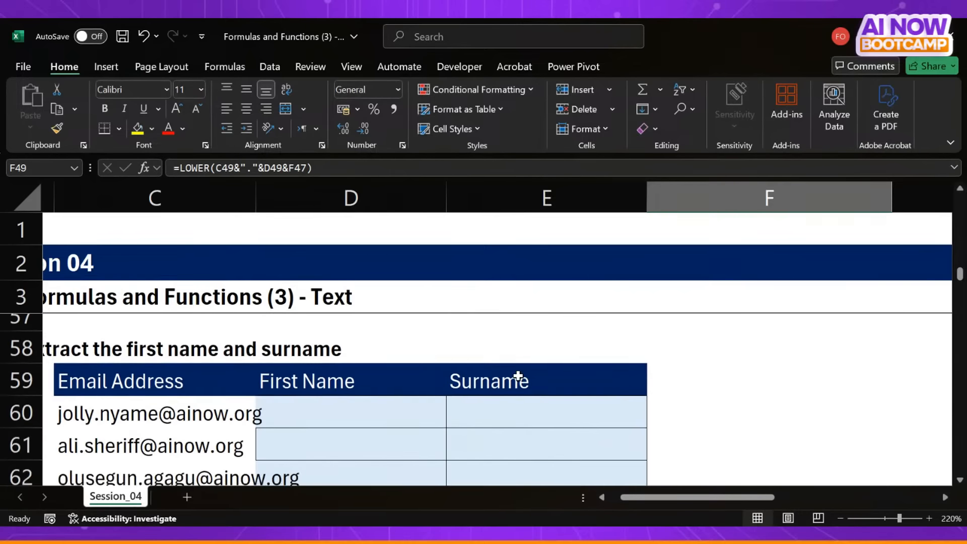
pyautogui.hscroll(-2, 519, 375)
pyautogui.click(391, 414)
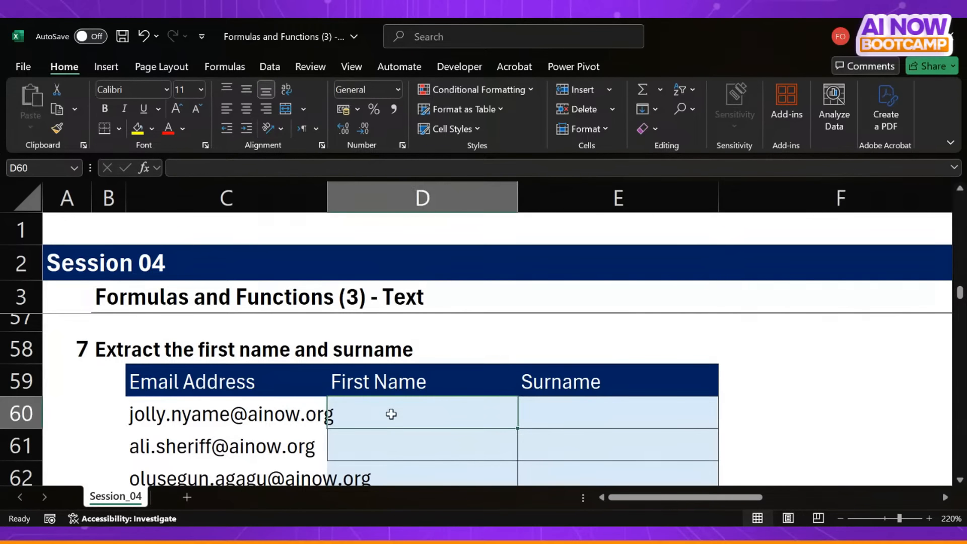
# - Widen column C just enough to fit the exercise 7 email addresses, and select the first address in C60
pyautogui.doubleClick(328, 196)
pyautogui.hscroll(5, 502, 447)
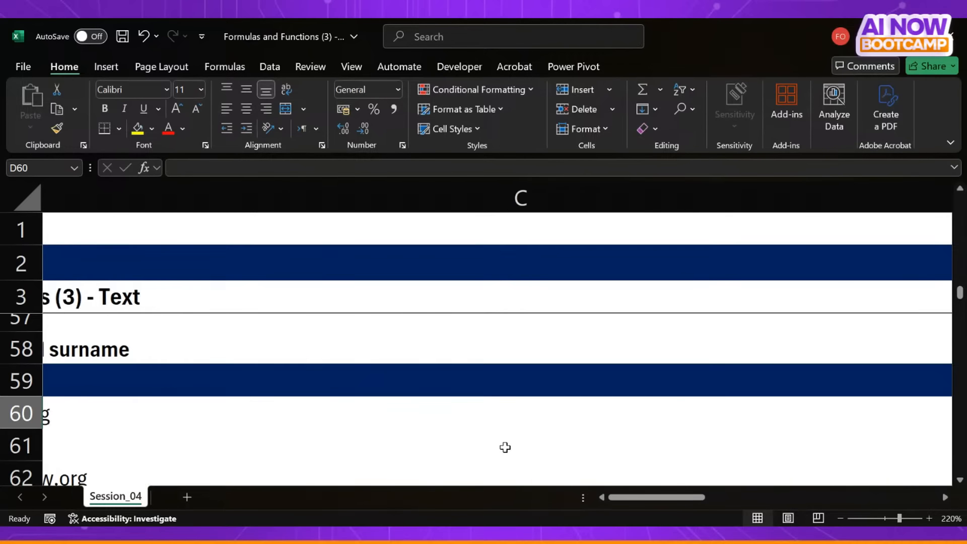
pyautogui.hscroll(4, 503, 447)
pyautogui.hscroll(-2, 503, 446)
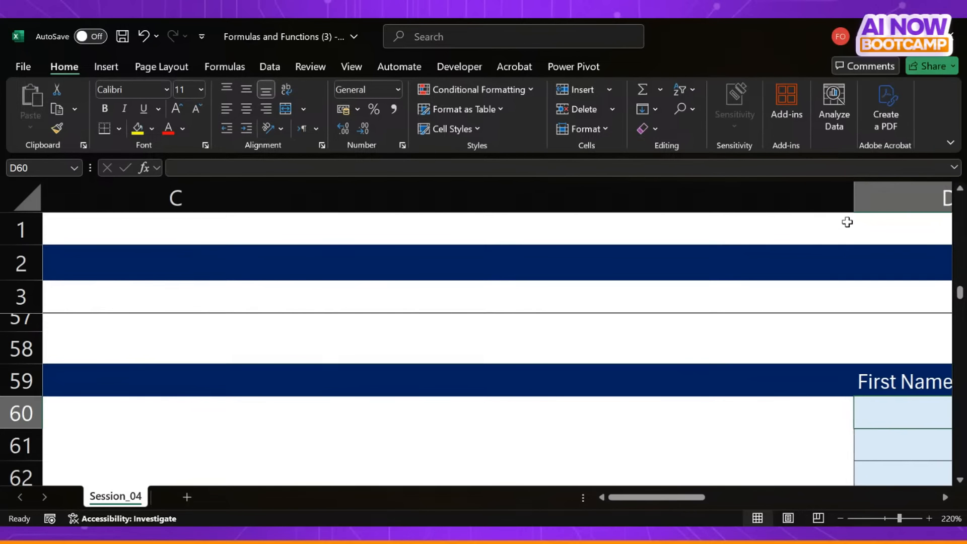
pyautogui.moveTo(854, 198); pyautogui.dragTo(187, 225)
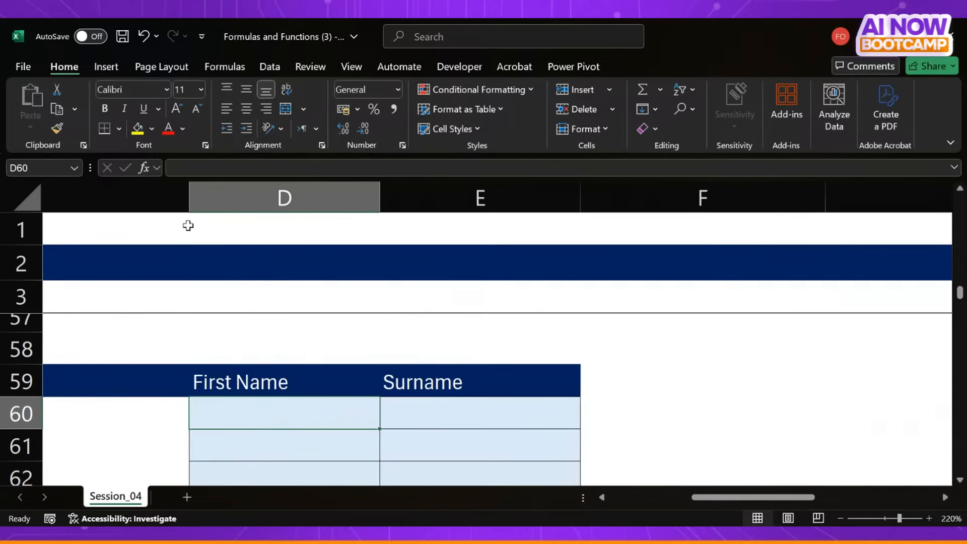
pyautogui.hscroll(-10, 132, 400)
pyautogui.hscroll(1, 132, 400)
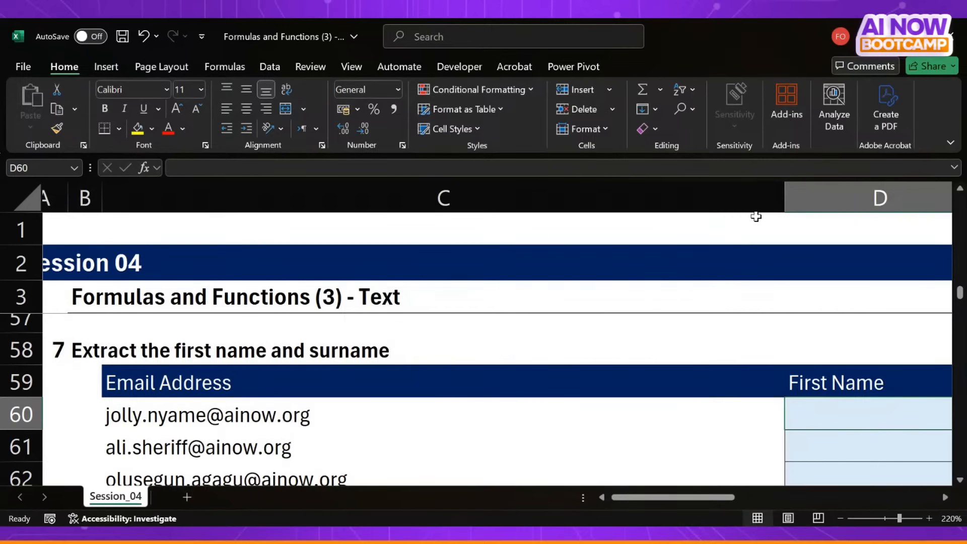
pyautogui.moveTo(783, 198); pyautogui.dragTo(452, 188)
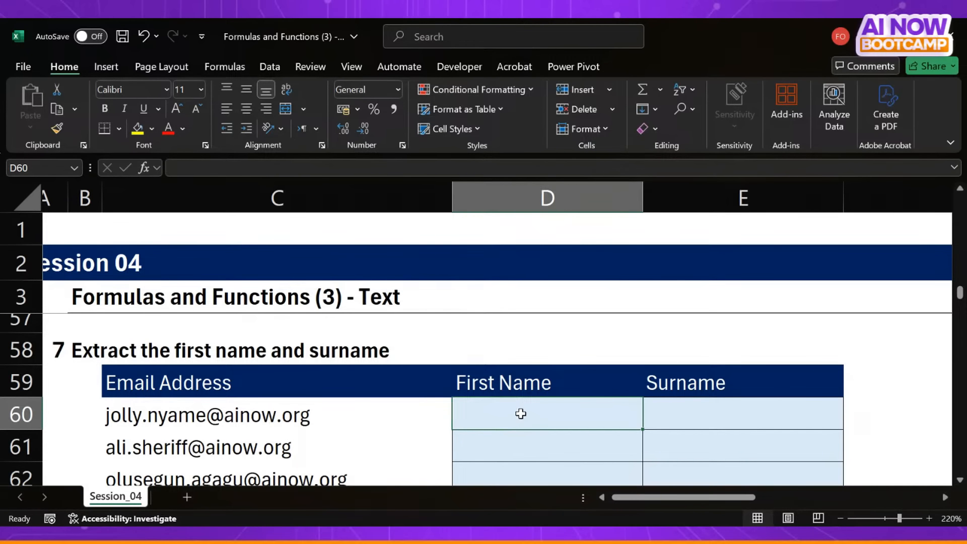
pyautogui.click(158, 412)
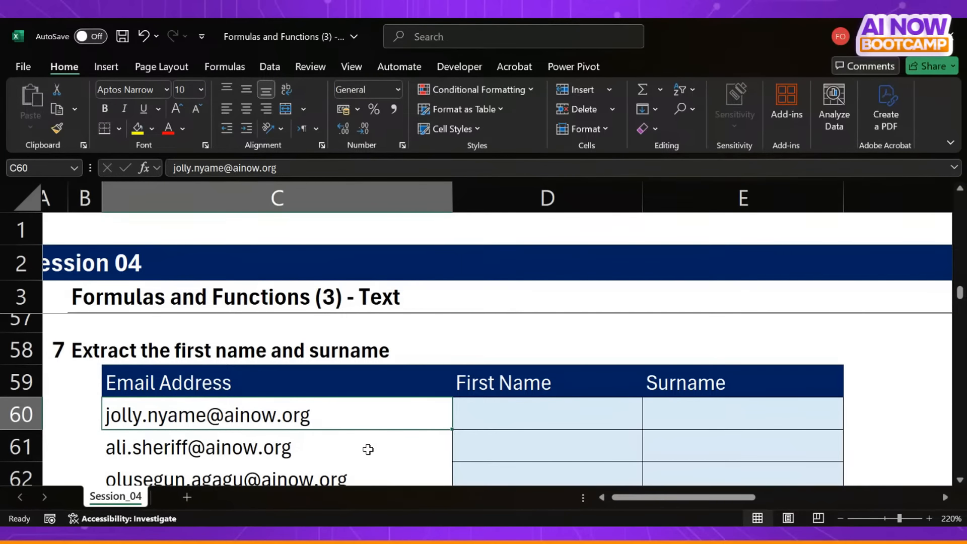
# - Look over the exercise 7 email list and the exercise 8 code table below it, and select D60
pyautogui.scroll(-4, 368, 449)
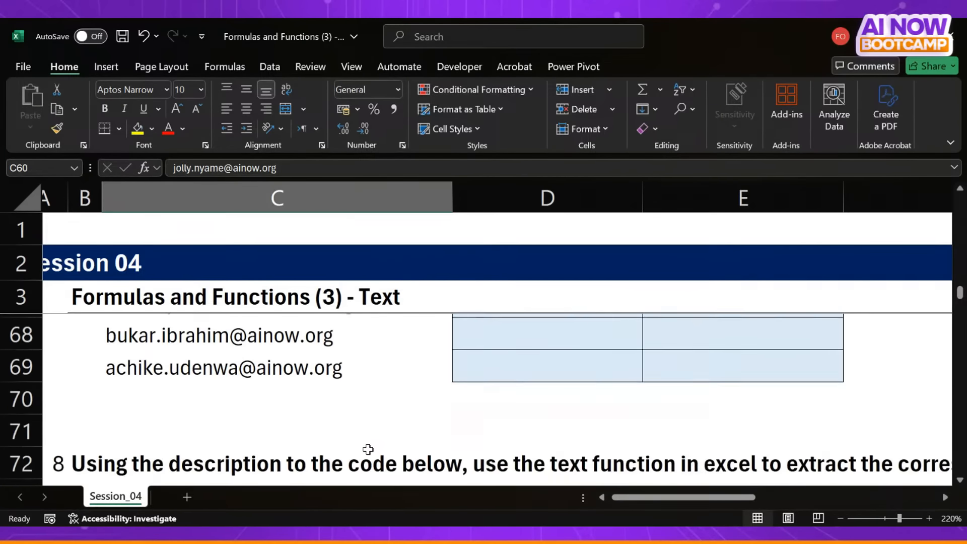
pyautogui.scroll(5, 368, 449)
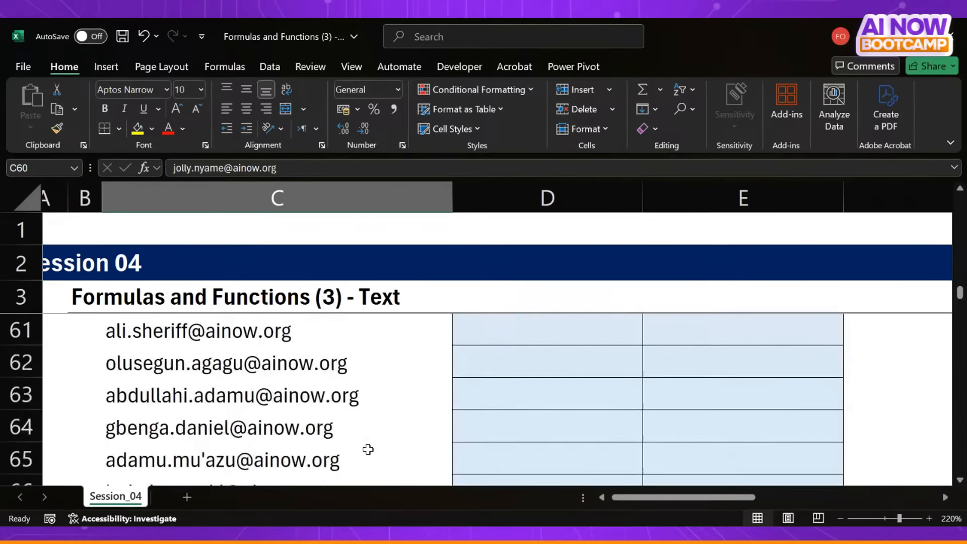
pyautogui.scroll(-1, 368, 449)
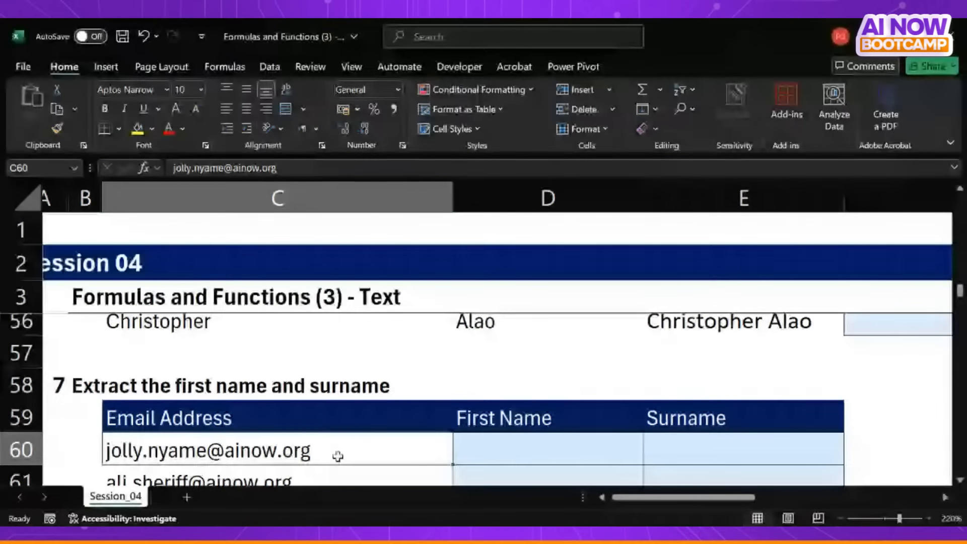
pyautogui.scroll(-1, 337, 456)
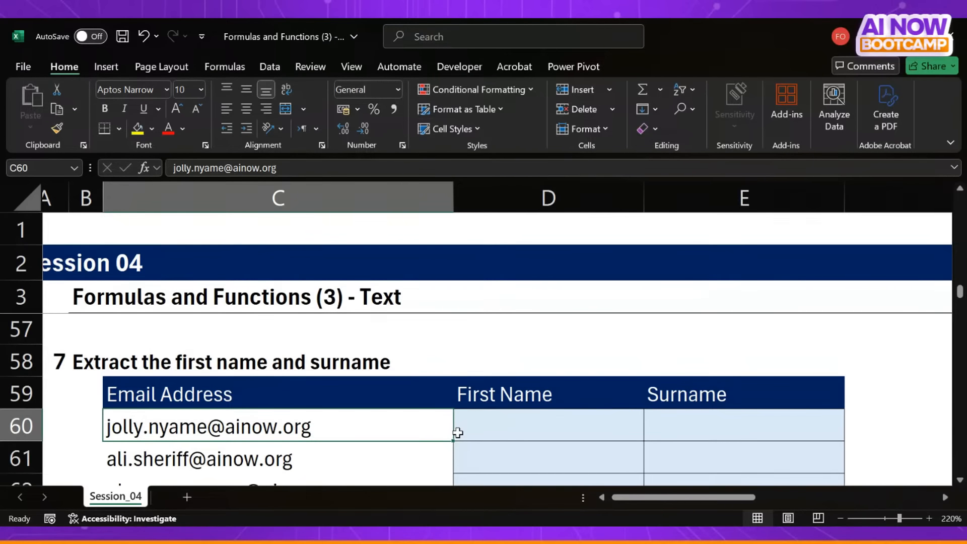
pyautogui.scroll(-3, 457, 433)
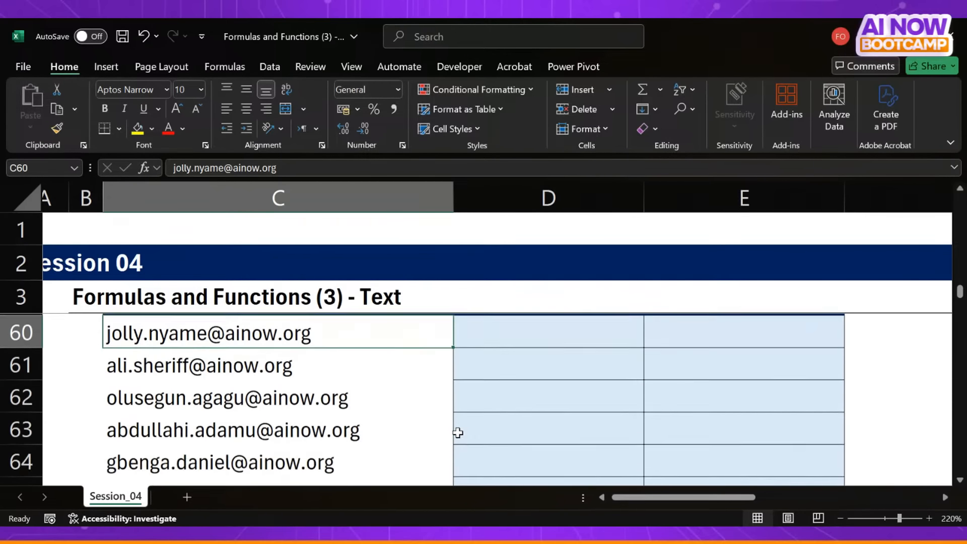
pyautogui.scroll(-3, 457, 433)
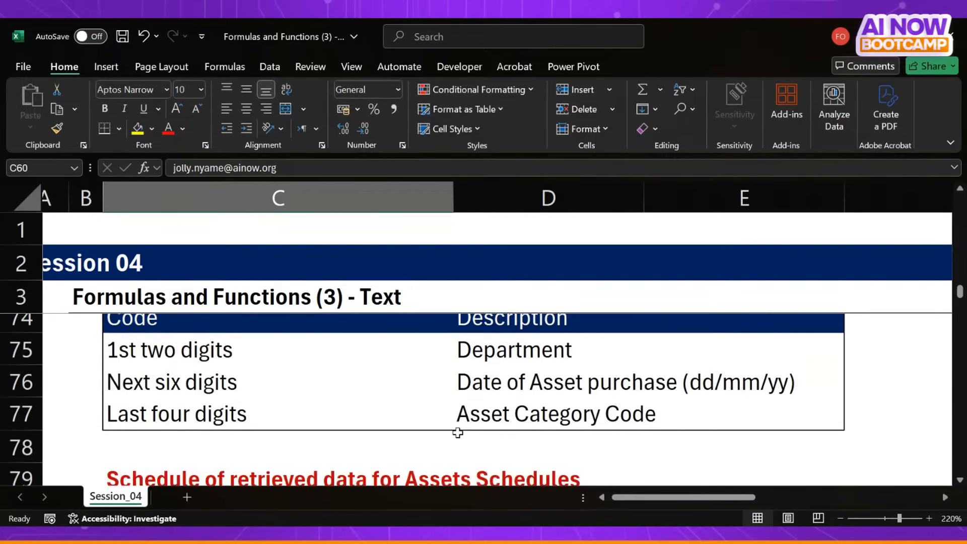
pyautogui.scroll(1, 458, 432)
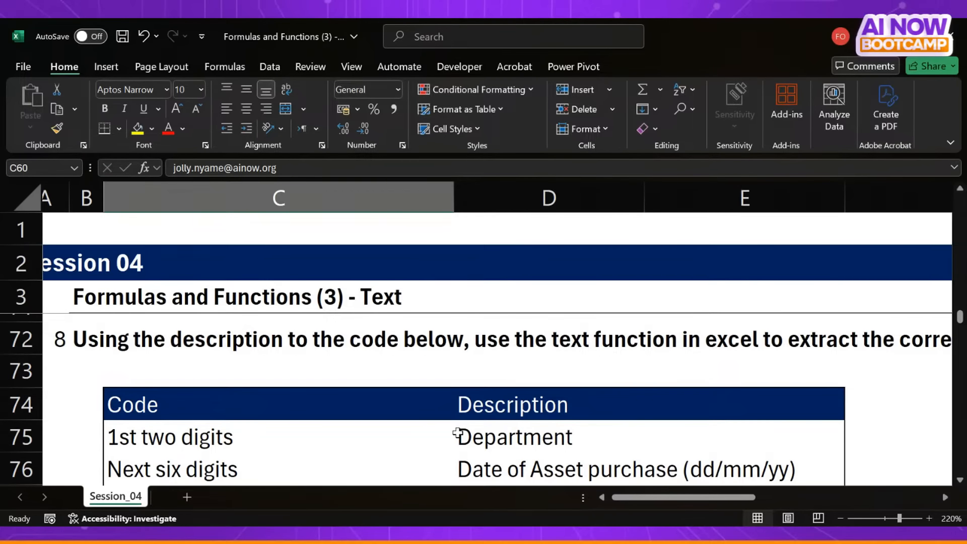
pyautogui.scroll(4, 457, 432)
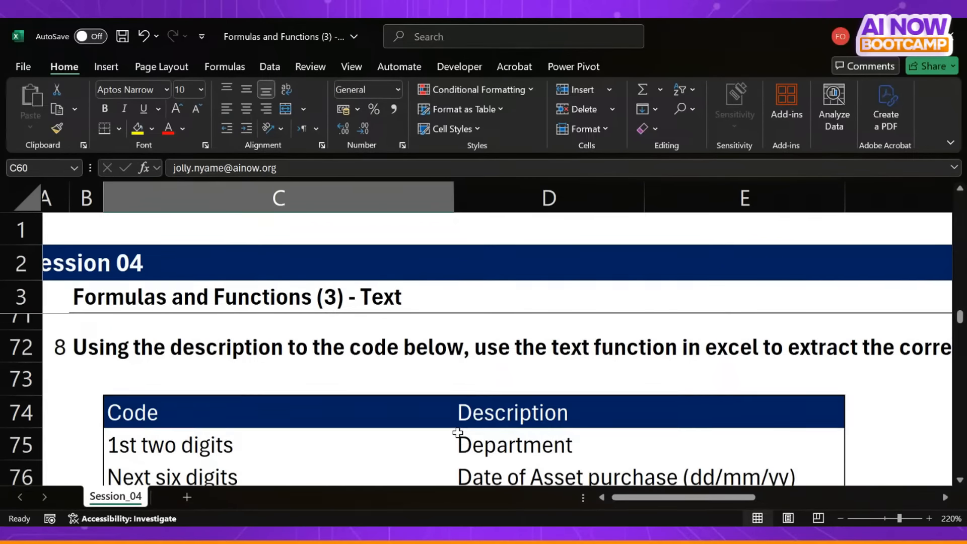
pyautogui.scroll(1, 457, 433)
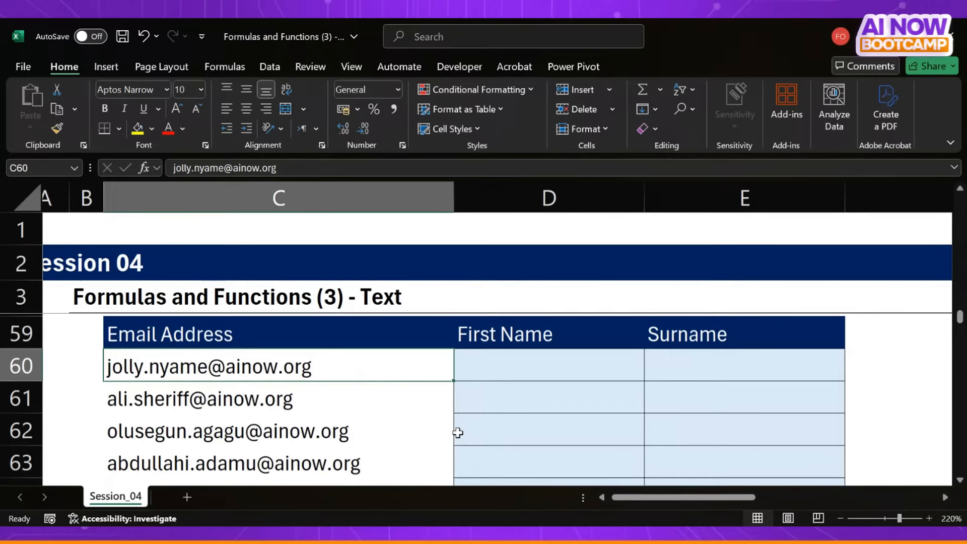
pyautogui.click(495, 367)
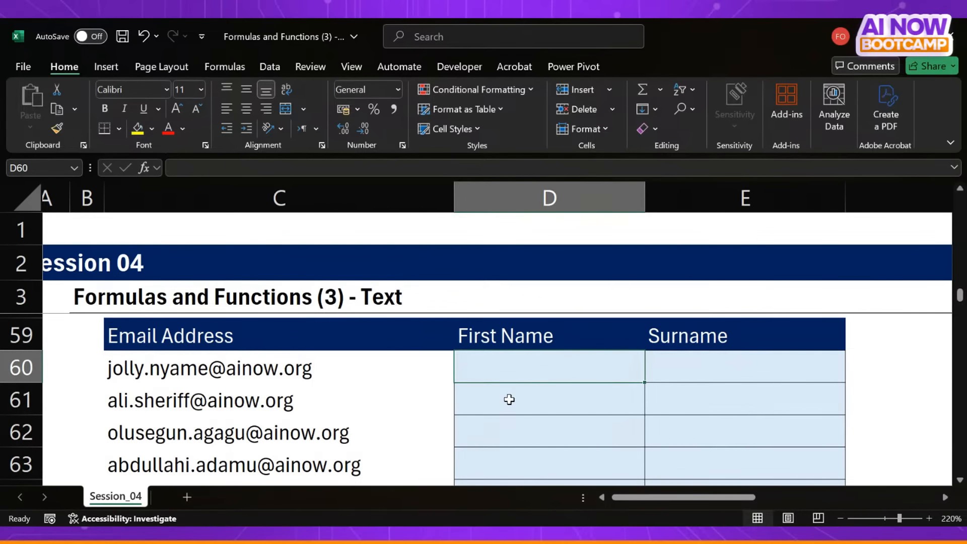
# - Review the text function list above the exercises, comparing LEFT, MID and RIGHT in C5:C7 with TEXTBEFORE and TEXTAFTER in C9:C10
pyautogui.scroll(9, 509, 399)
pyautogui.scroll(9, 509, 399)
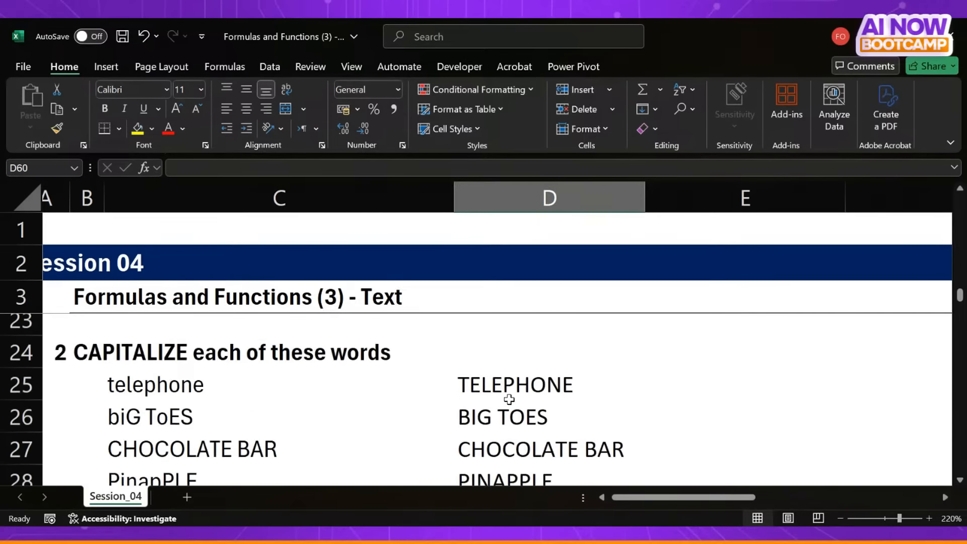
pyautogui.scroll(-2, 509, 399)
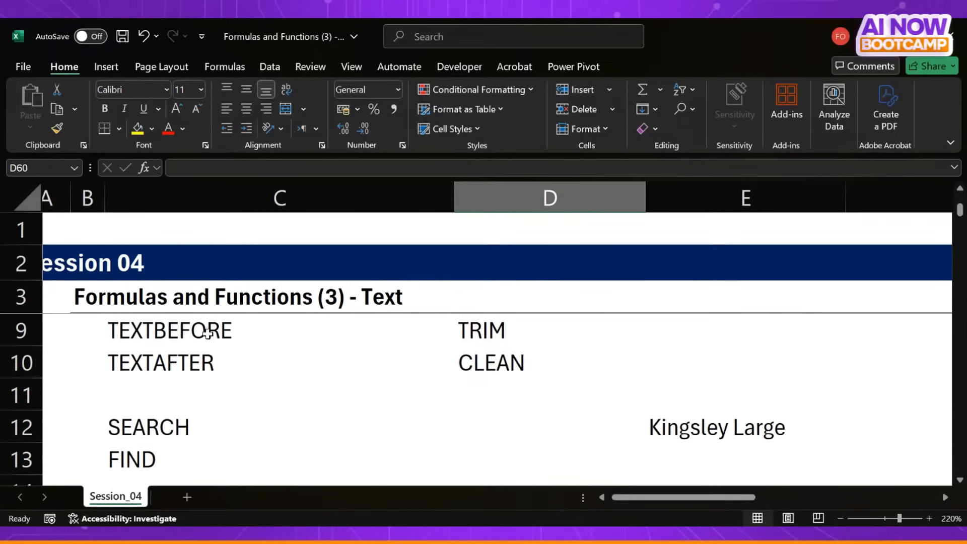
pyautogui.moveTo(206, 334); pyautogui.dragTo(207, 361)
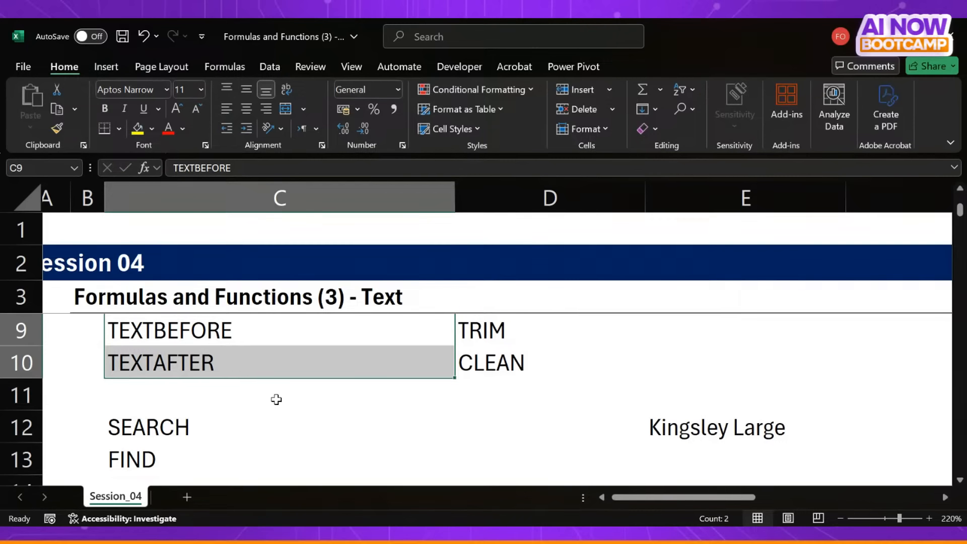
pyautogui.scroll(2, 276, 400)
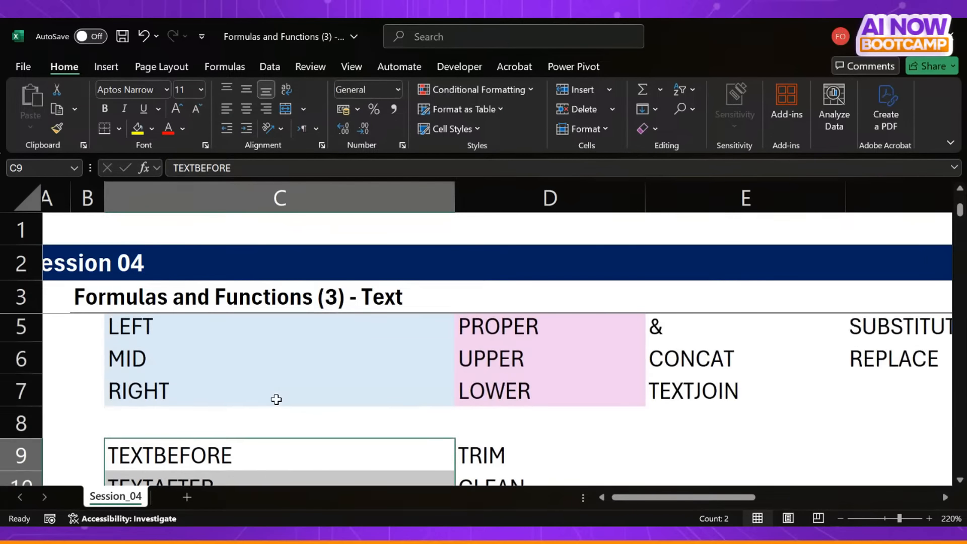
pyautogui.moveTo(186, 360); pyautogui.dragTo(183, 422)
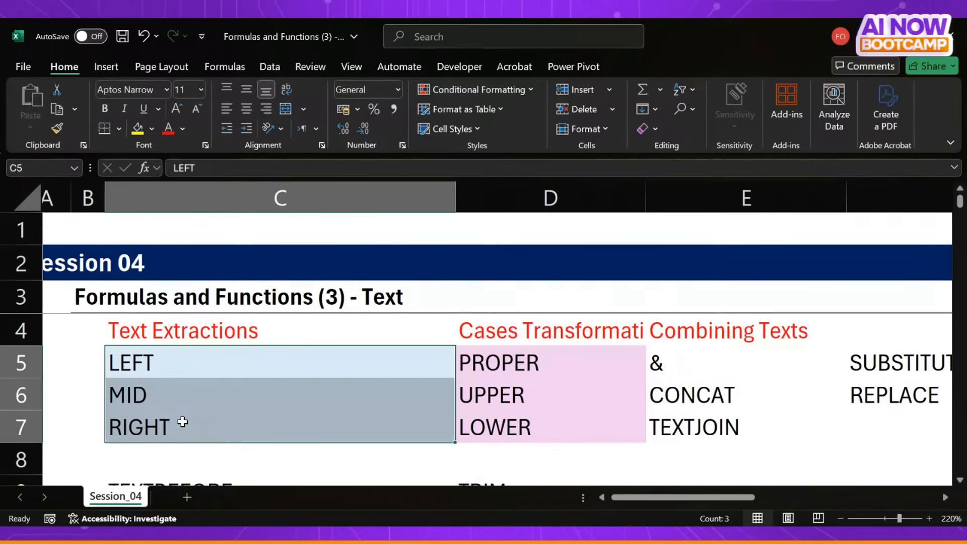
pyautogui.scroll(-2, 181, 422)
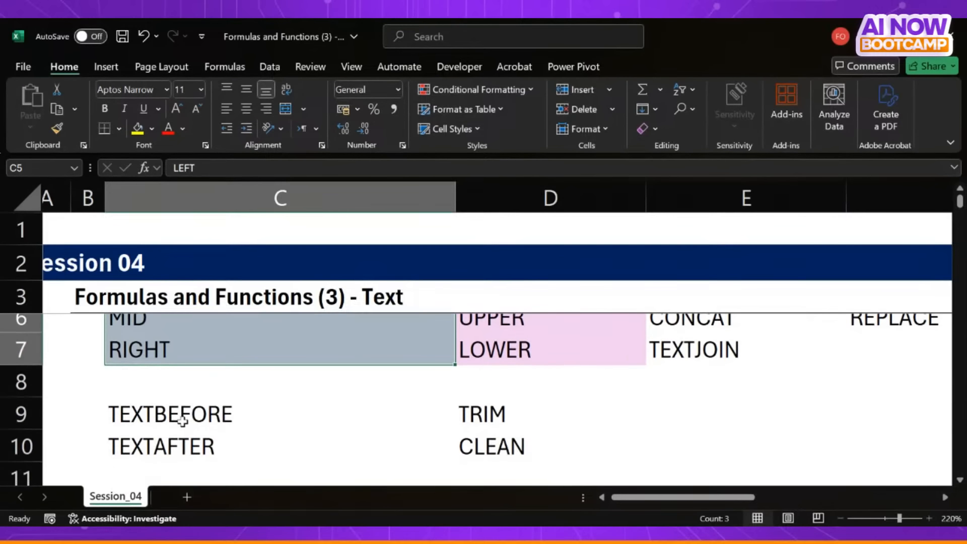
pyautogui.click(180, 422)
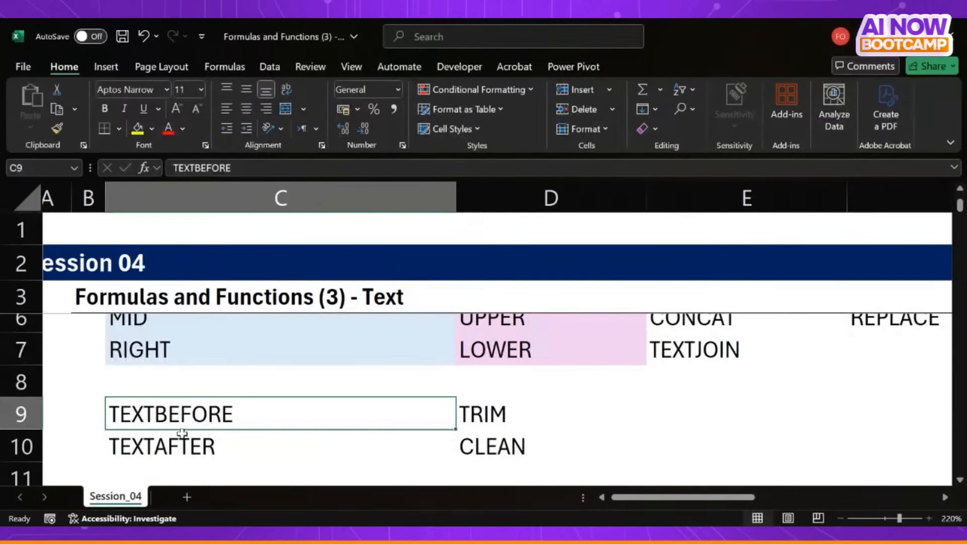
pyautogui.moveTo(190, 422); pyautogui.dragTo(189, 447)
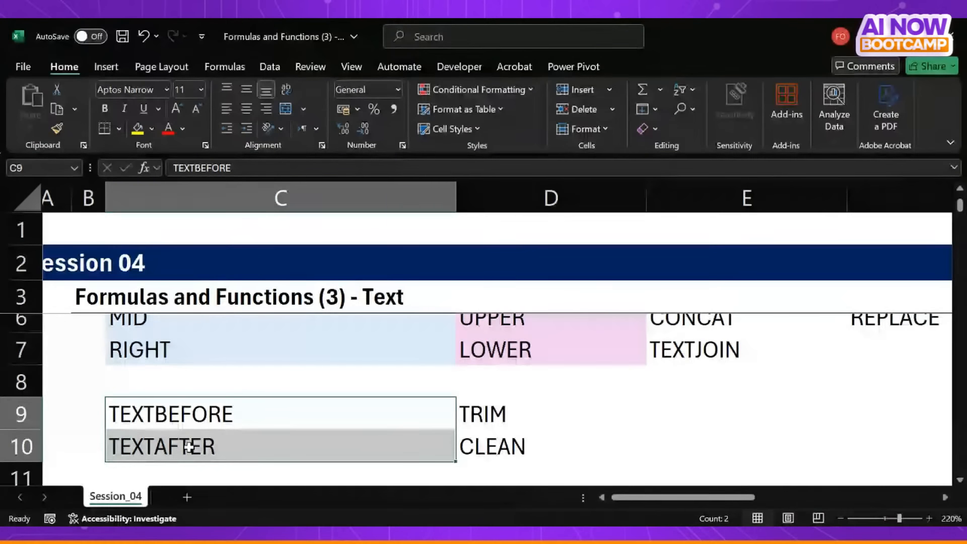
# - Enter the sample text Ade=Boy in E9, beside the TEXTBEFORE row of the function list
pyautogui.click(691, 405)
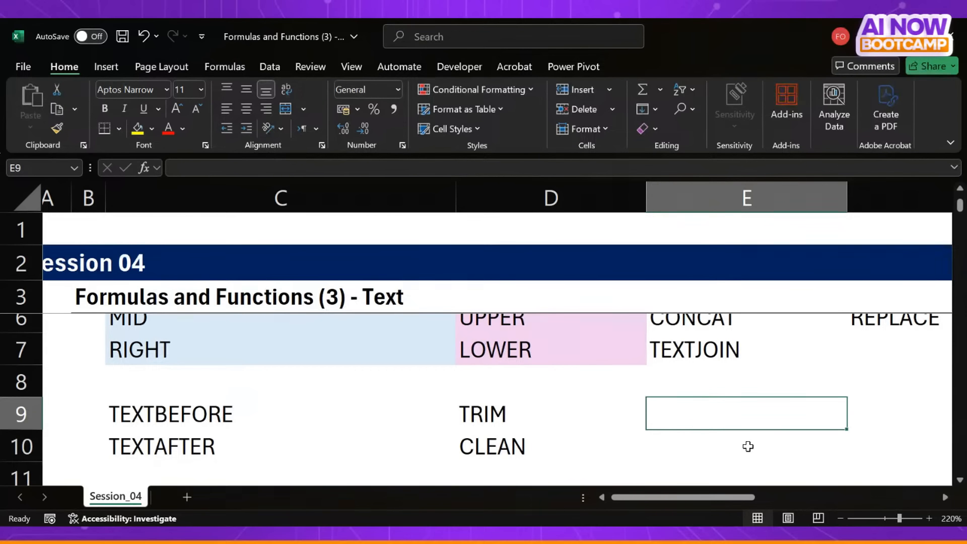
pyautogui.write('Ace')
pyautogui.press('BackSpace')
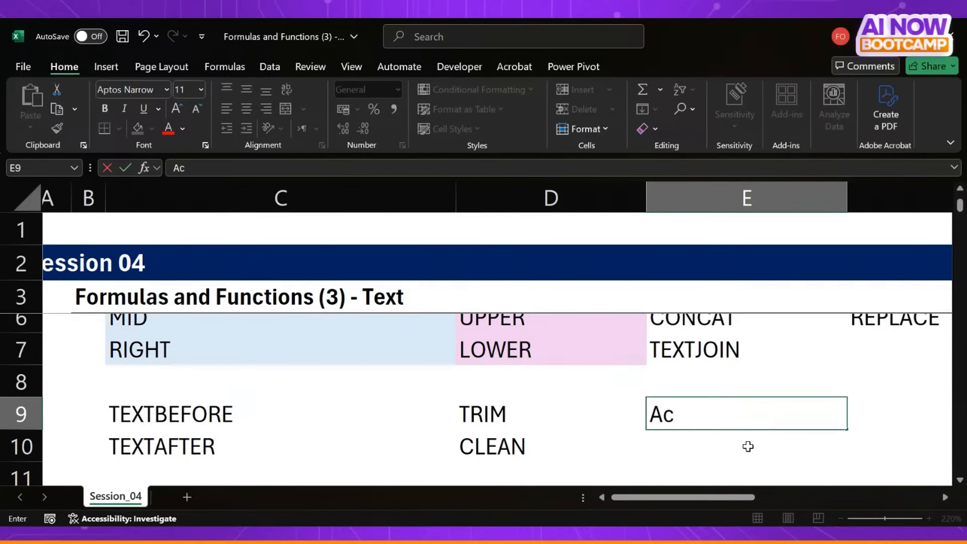
pyautogui.press('BackSpace')
pyautogui.write('de=B')
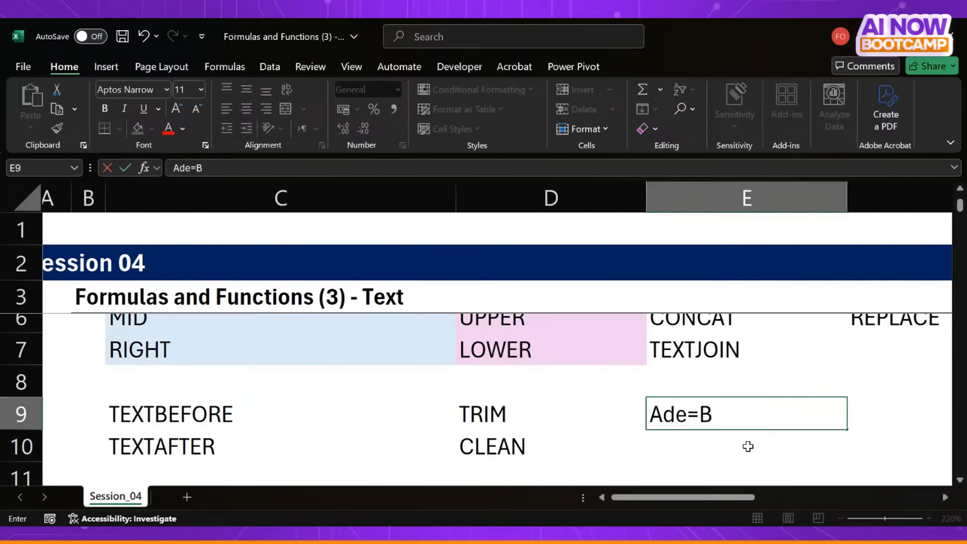
pyautogui.write('oy')
pyautogui.press('Return')
pyautogui.press('Up')
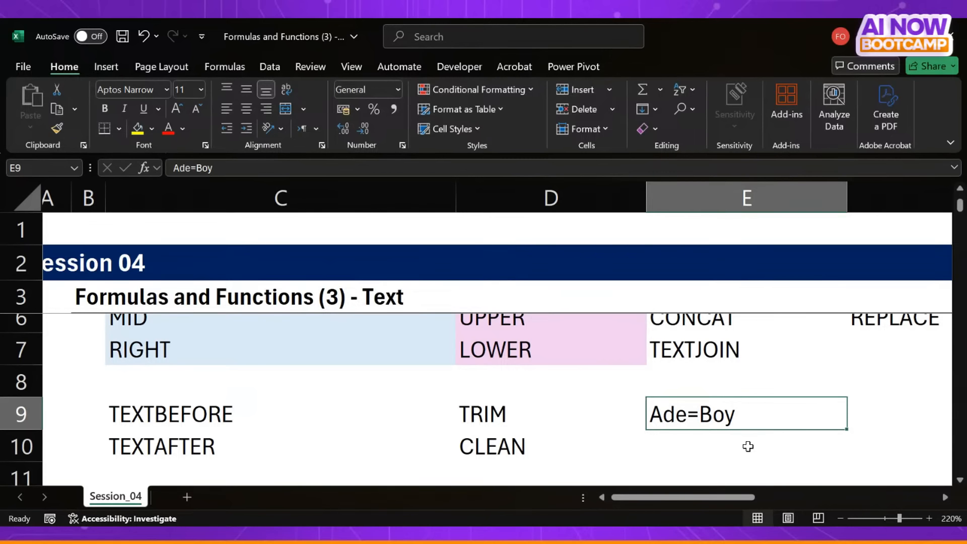
pyautogui.press('Return')
pyautogui.press('Up')
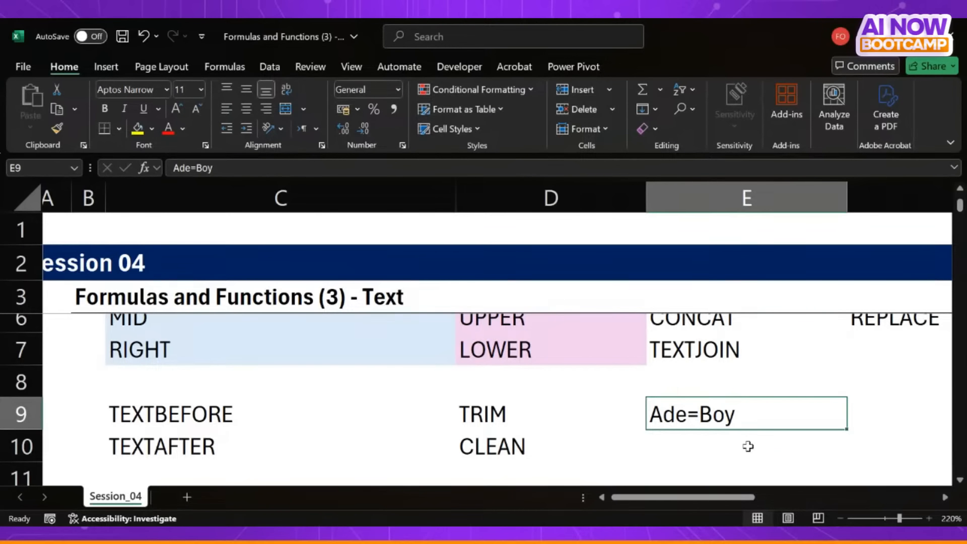
# - Compare TEXTBEFORE in C9 and TEXTAFTER in C10 with the sample text in E9, selecting each cell in turn
pyautogui.click(203, 416)
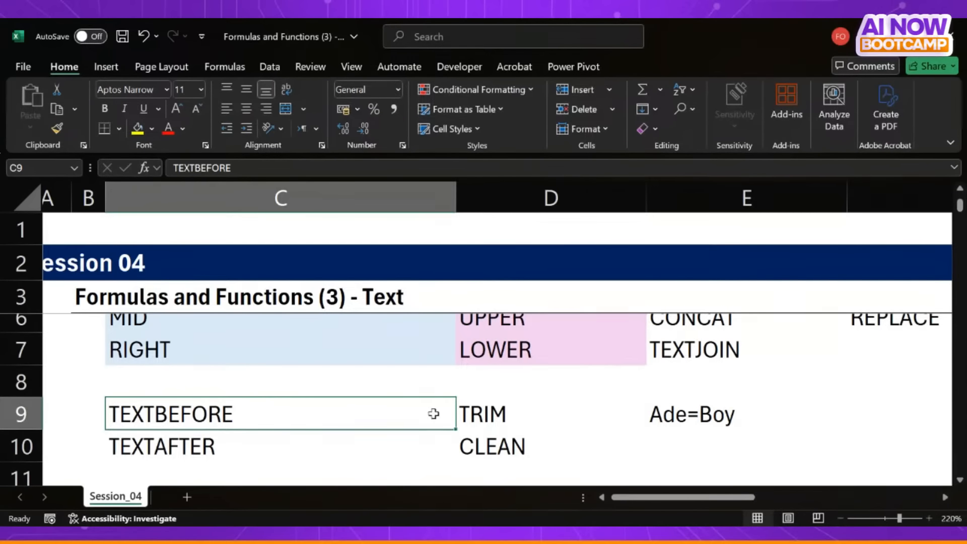
pyautogui.click(683, 419)
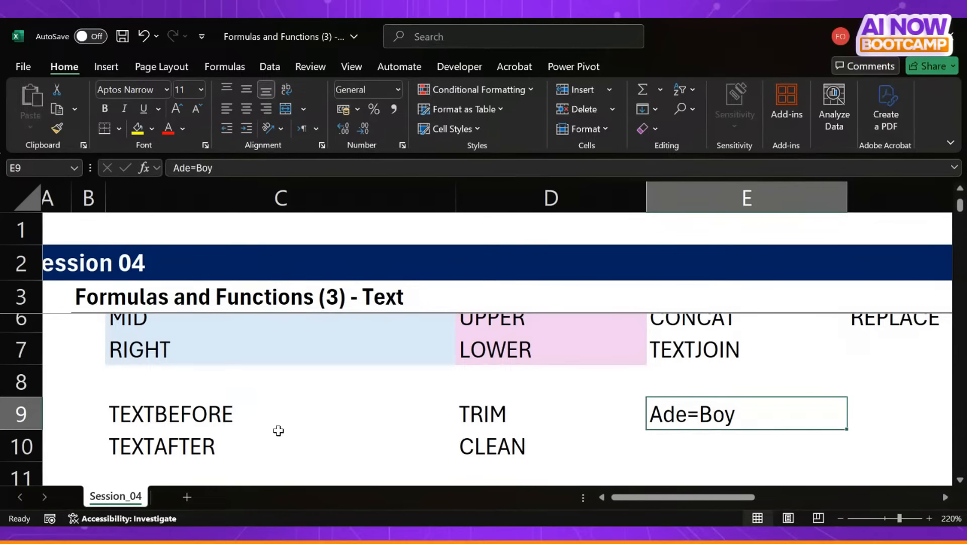
pyautogui.click(215, 456)
pyautogui.click(677, 419)
pyautogui.hotkey('alt', 'Tab')
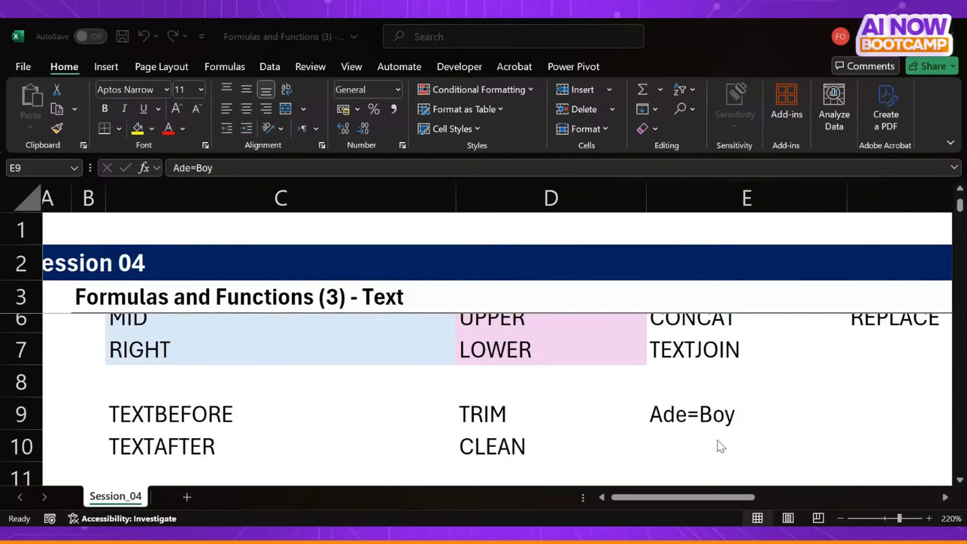
pyautogui.click(760, 421)
# - Return to exercise 7 and examine the first email address in C60 alongside the empty First Name cell D60
pyautogui.scroll(-1, 647, 433)
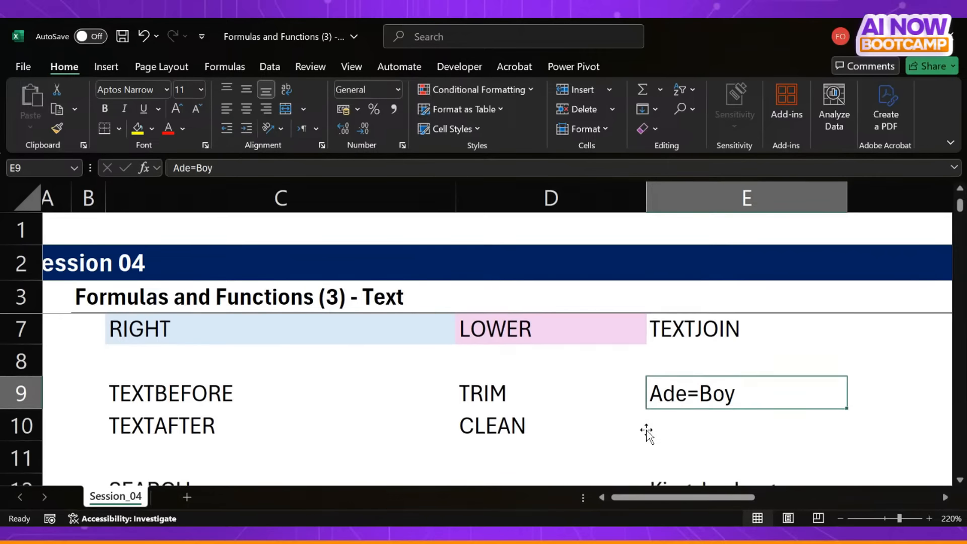
pyautogui.scroll(-6, 647, 433)
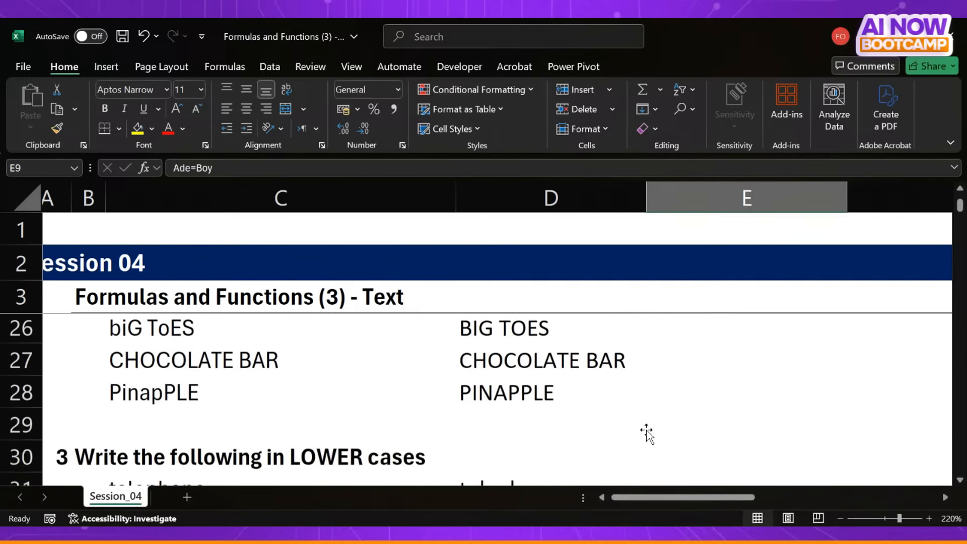
pyautogui.scroll(-6, 647, 433)
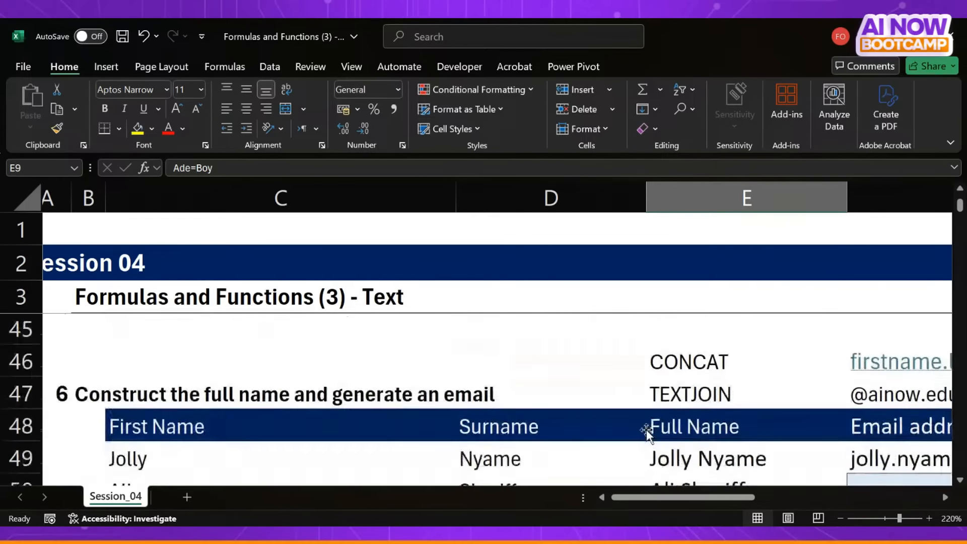
pyautogui.scroll(-4, 646, 431)
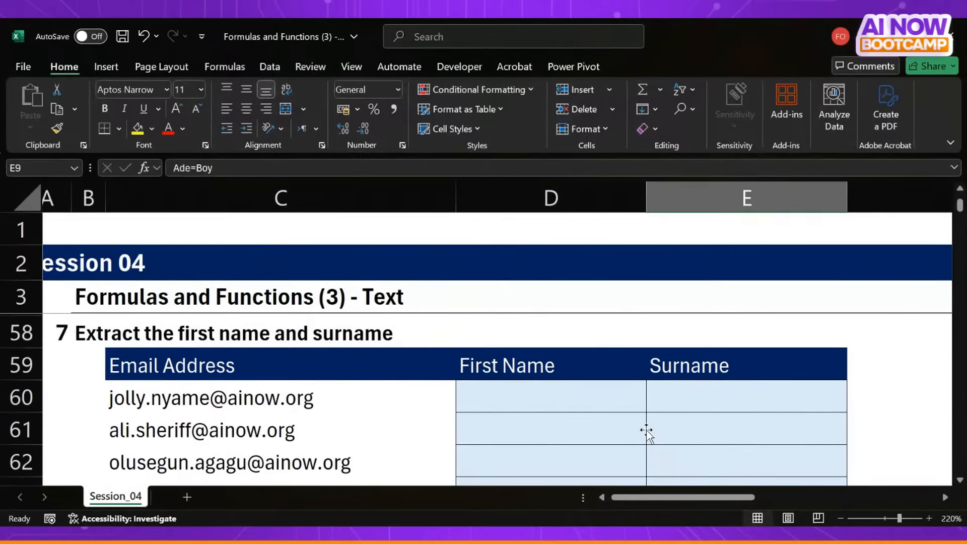
pyautogui.click(491, 402)
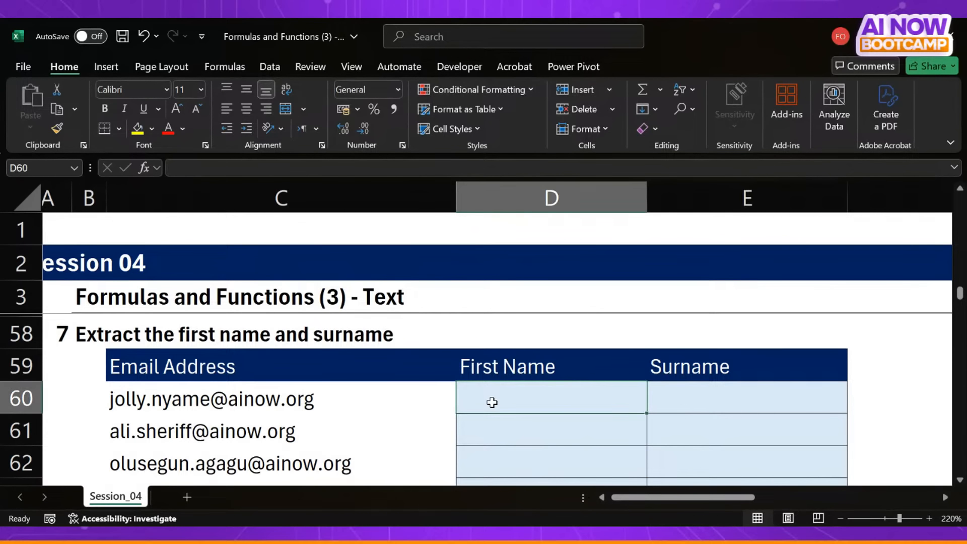
pyautogui.click(191, 399)
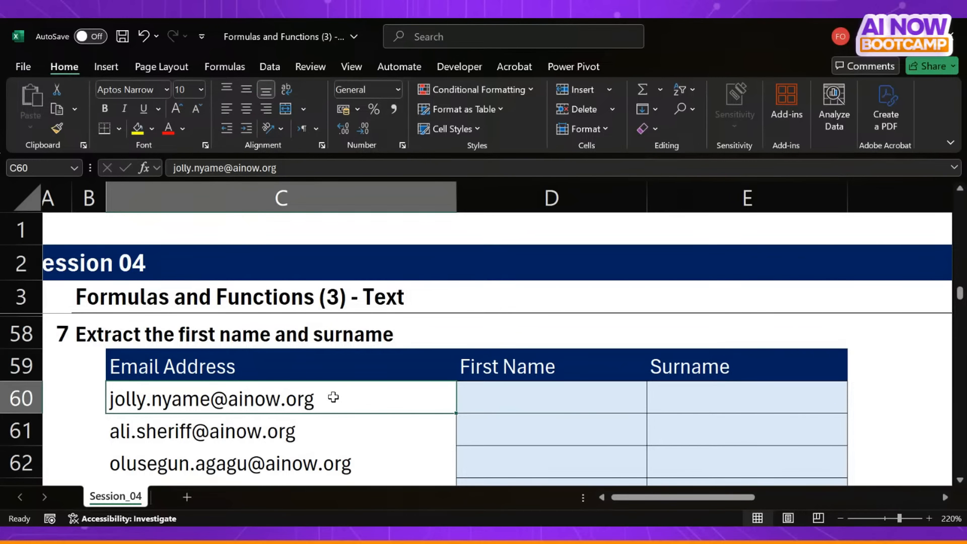
pyautogui.hotkey('alt', 'Tab')
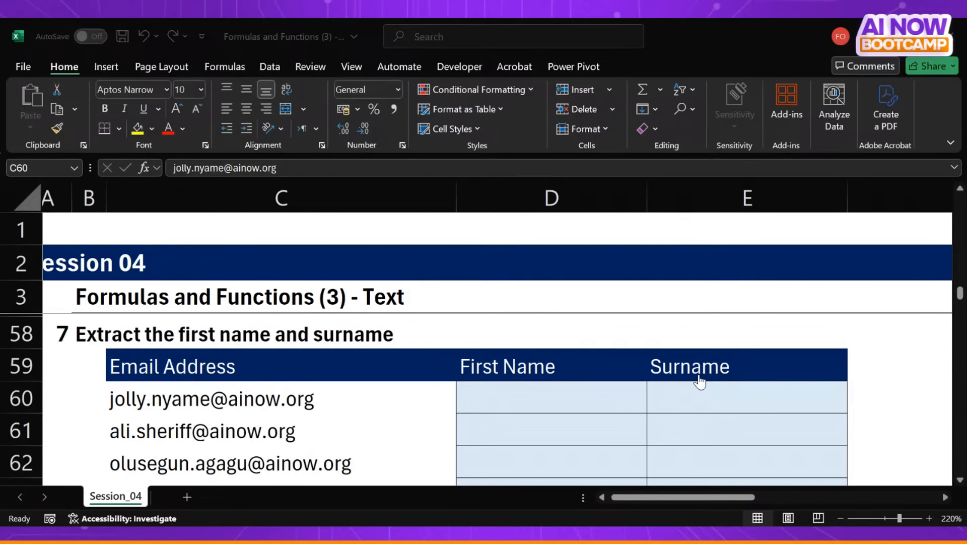
# - Extract the first name from the email address in C60 into D60 with TEXTBEFORE, using "." as the delimiter
pyautogui.click(489, 405)
pyautogui.write('=textb')
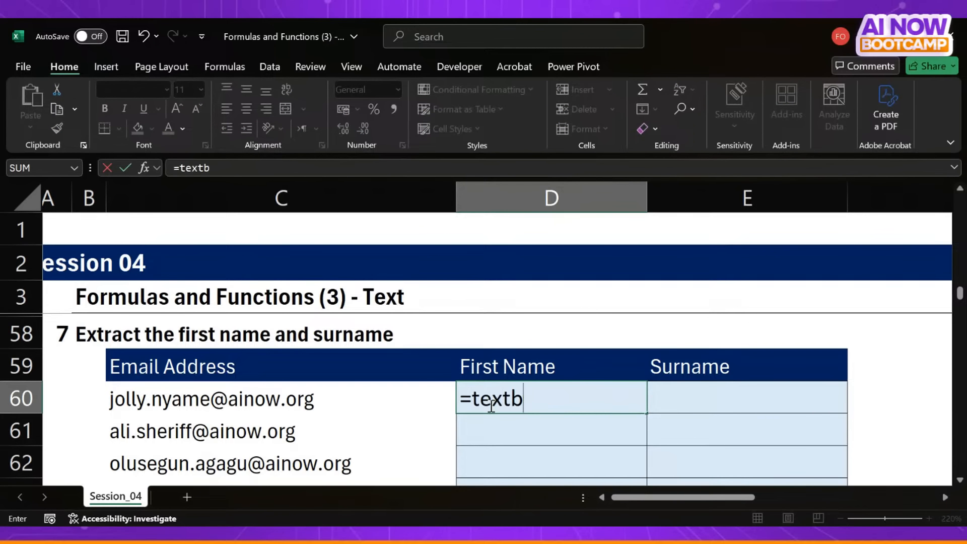
pyautogui.press('Tab')
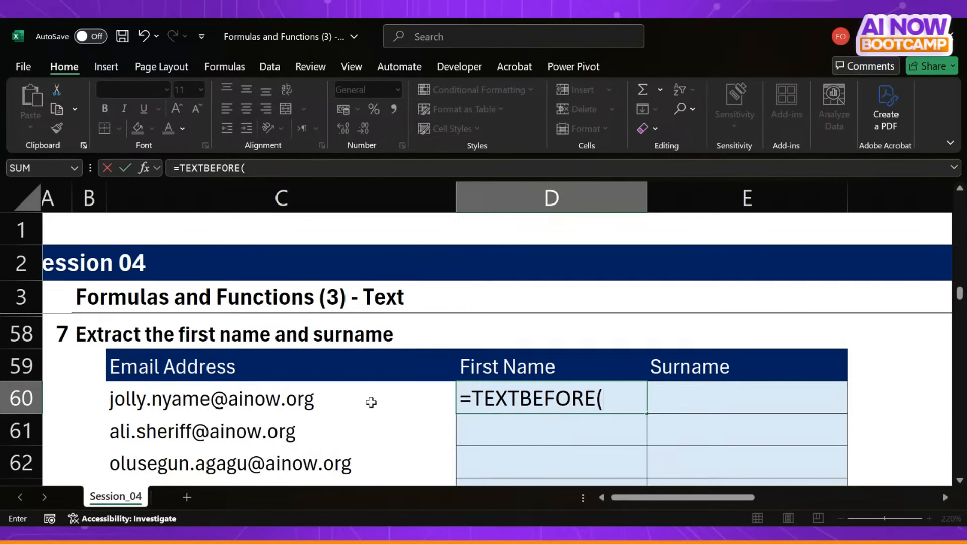
pyautogui.click(284, 399)
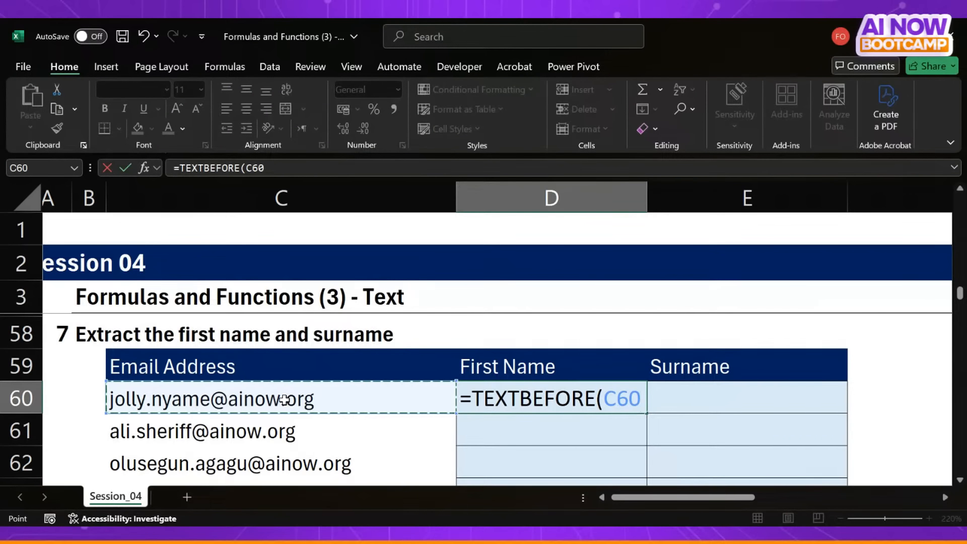
pyautogui.write(',')
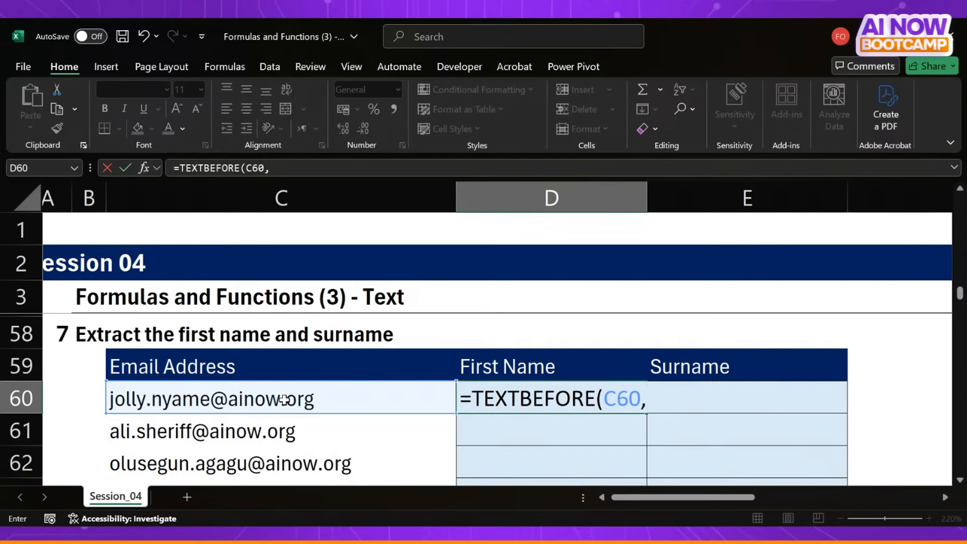
pyautogui.write('"."')
pyautogui.write(')')
pyautogui.press('Return')
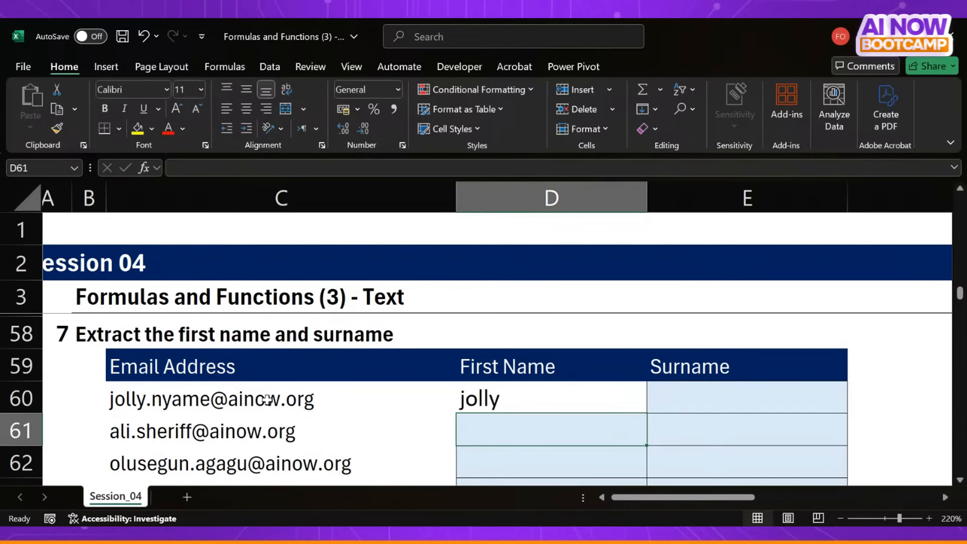
# - Wrap the TEXTBEFORE formula in D60 in PROPER to capitalise the extracted first name
pyautogui.click(508, 408)
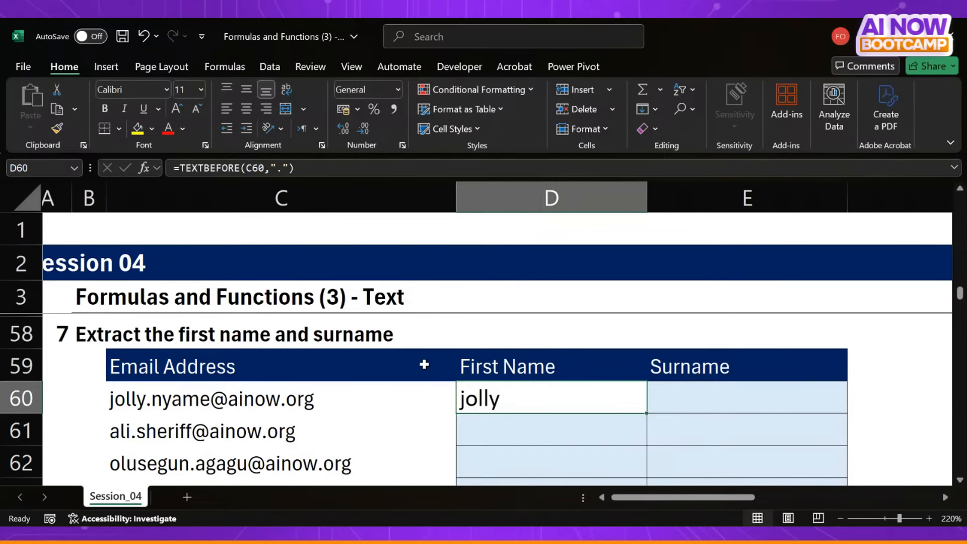
pyautogui.click(183, 169)
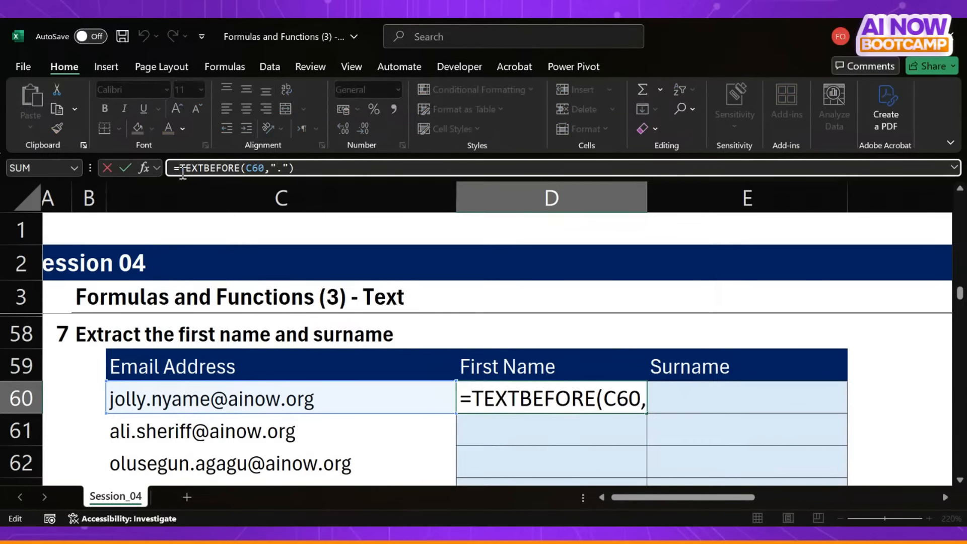
pyautogui.write('prop')
pyautogui.press('Tab')
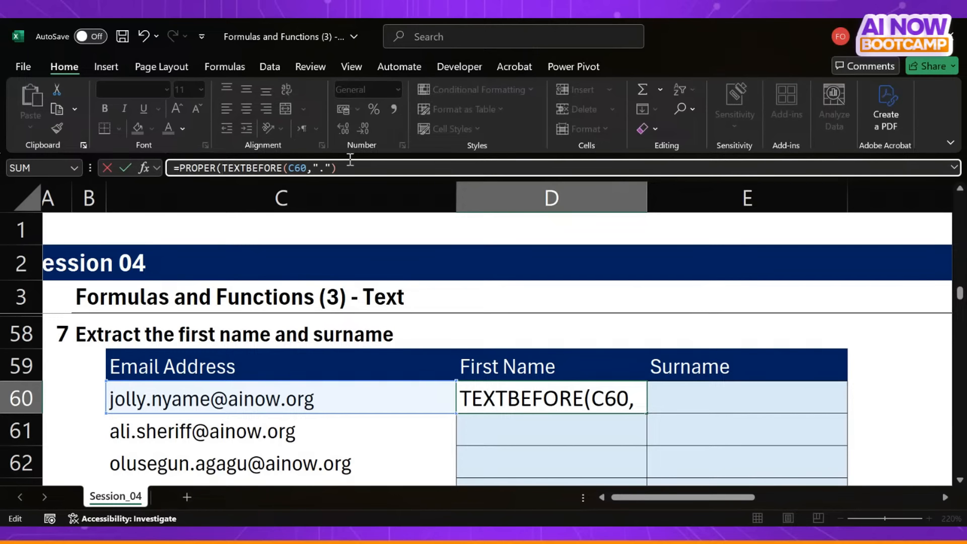
pyautogui.write(')')
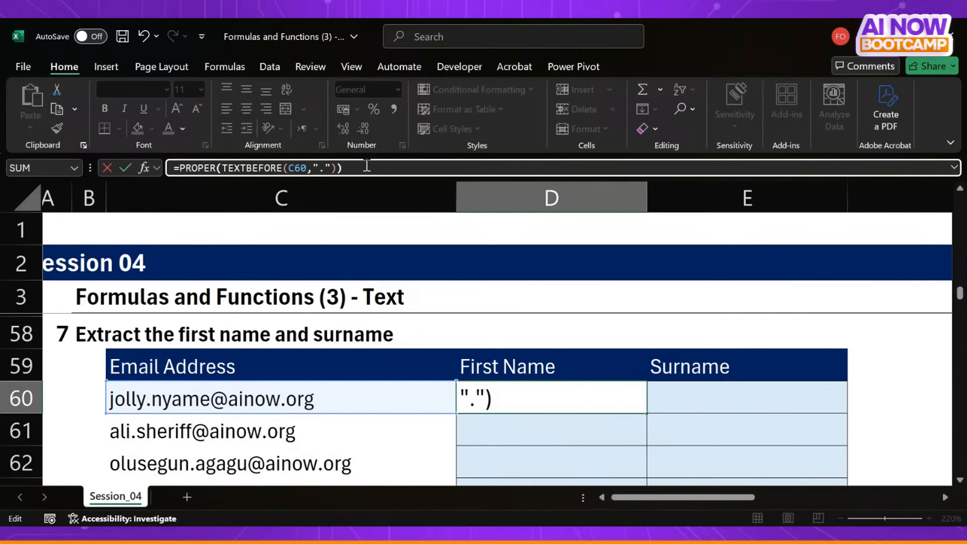
pyautogui.press('Return')
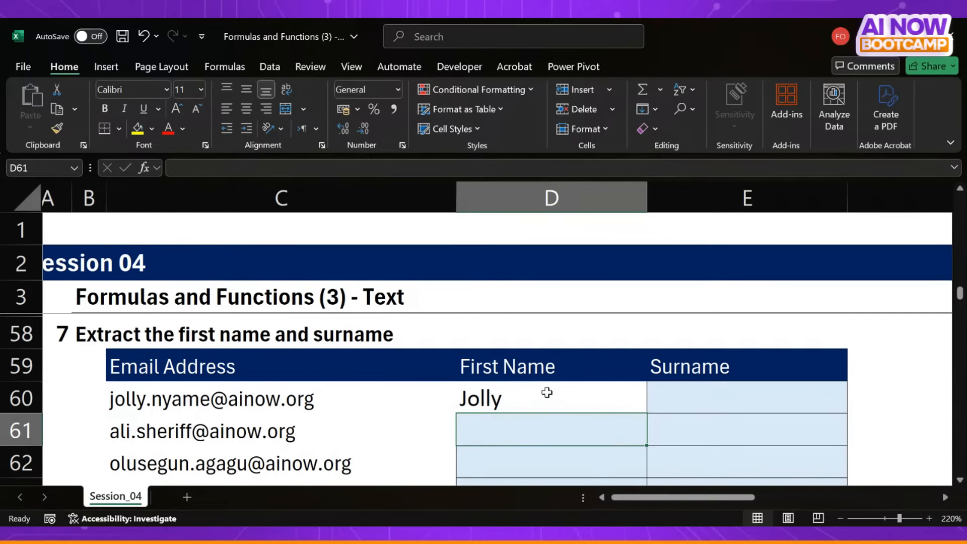
# - Clear D60 and rebuild its formula from scratch as =TEXTBEFORE(C60, "." )
pyautogui.click(547, 396)
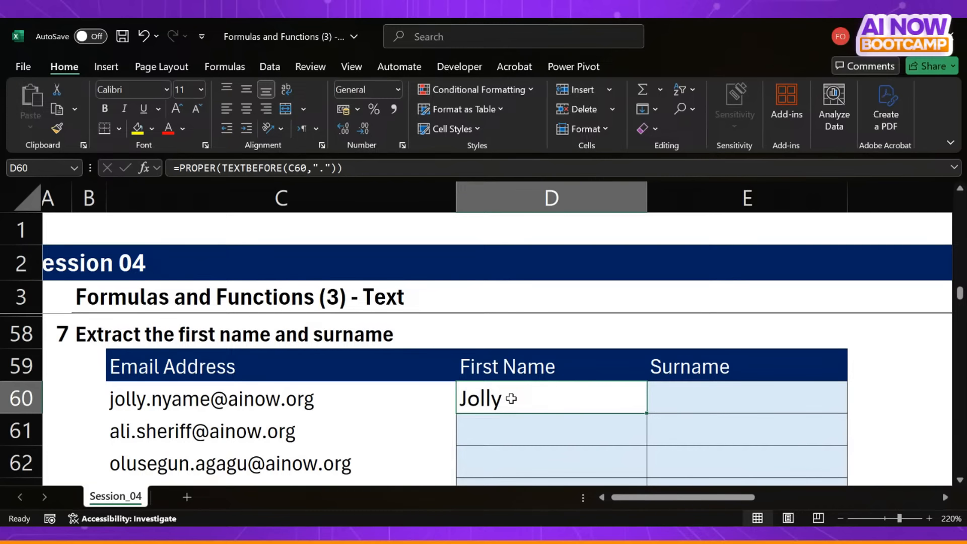
pyautogui.press('Delete')
pyautogui.write('=')
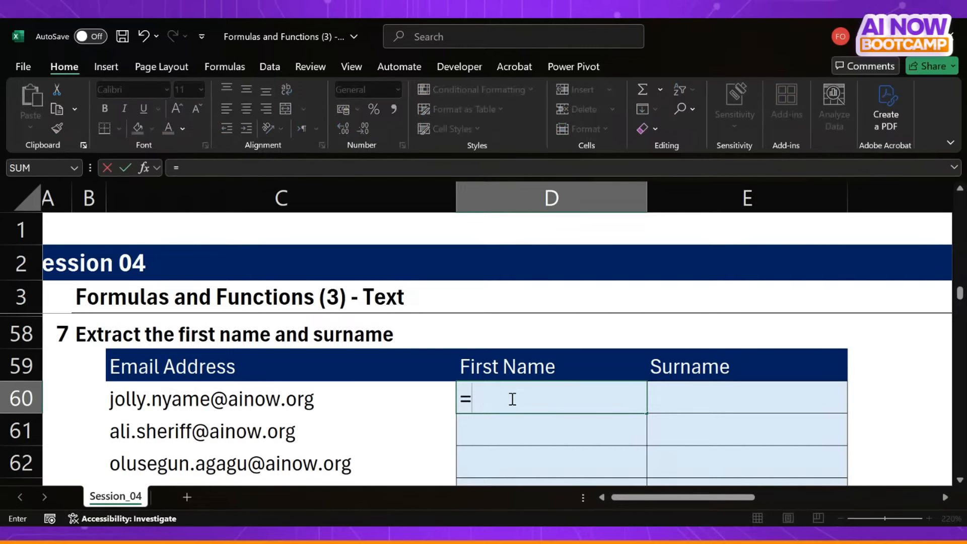
pyautogui.write('textbe')
pyautogui.press('Tab')
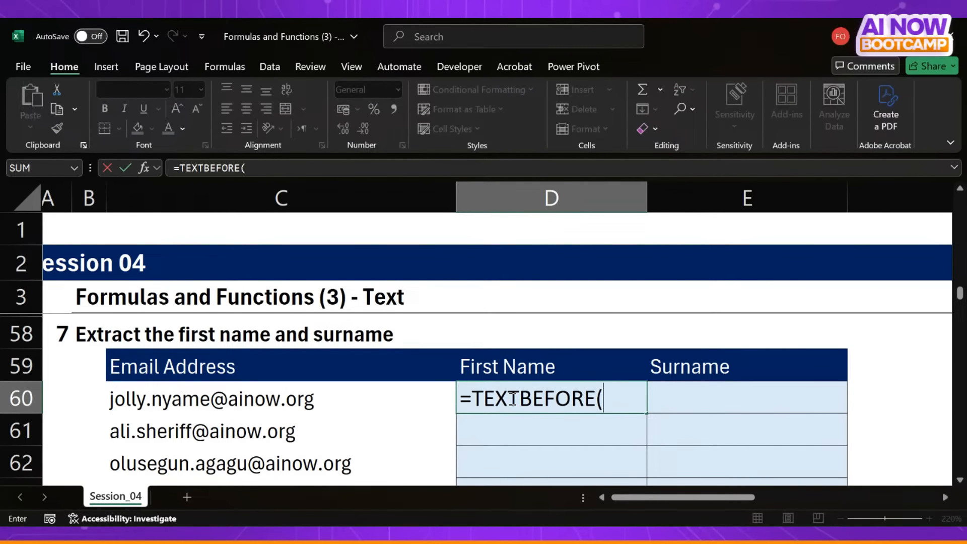
pyautogui.press('Left')
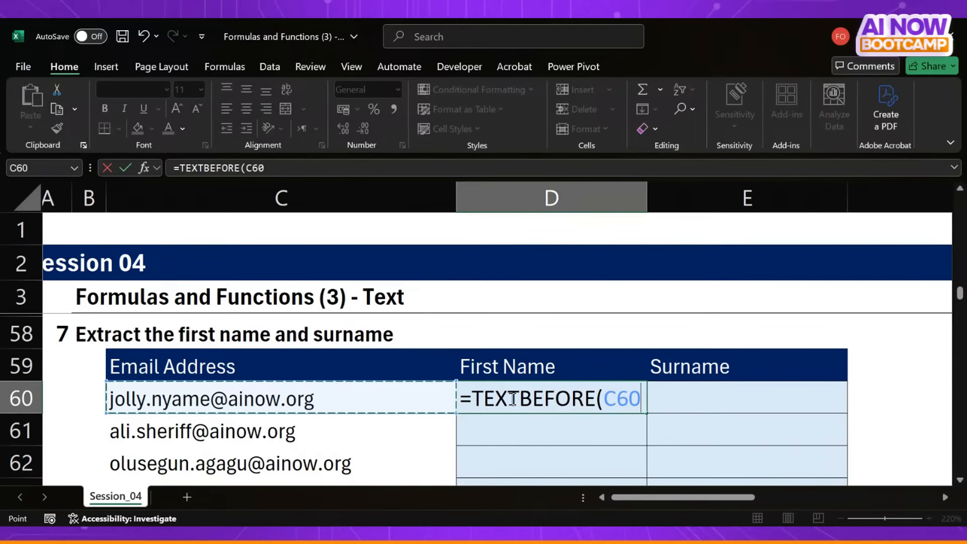
pyautogui.write(',')
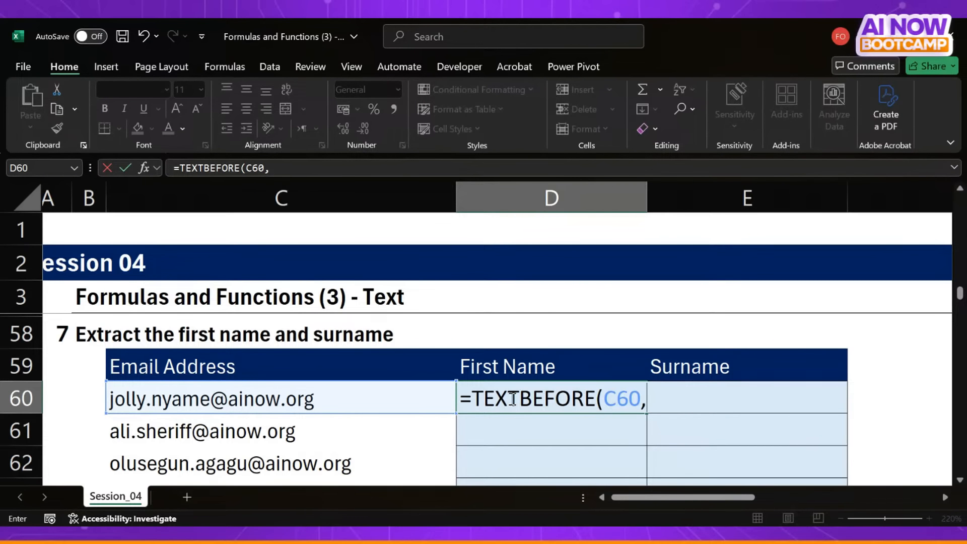
pyautogui.write(' "." )')
pyautogui.press('Return')
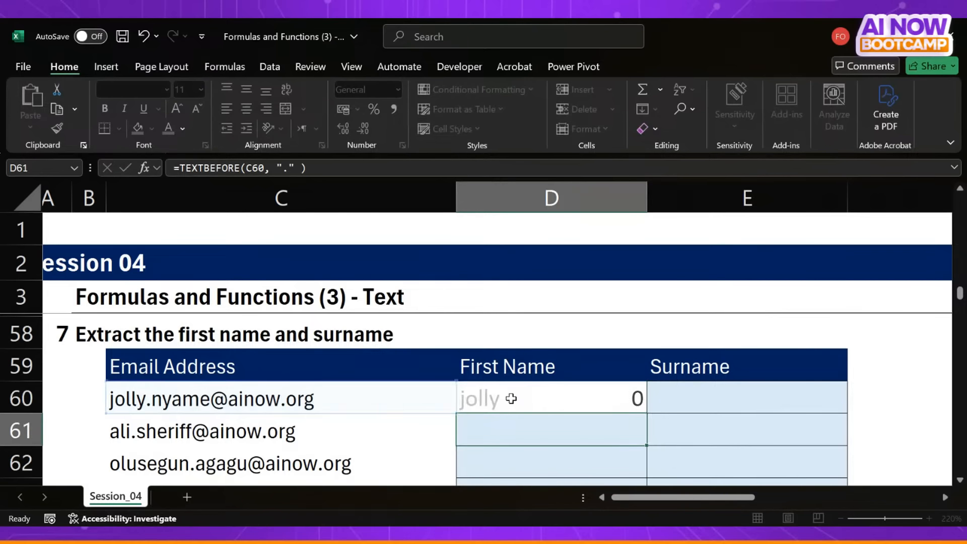
# - Nest the rebuilt D60 formula inside PROPER, giving =PROPER(TEXTBEFORE(C60, "." )), and reselect the cell
pyautogui.click(511, 398)
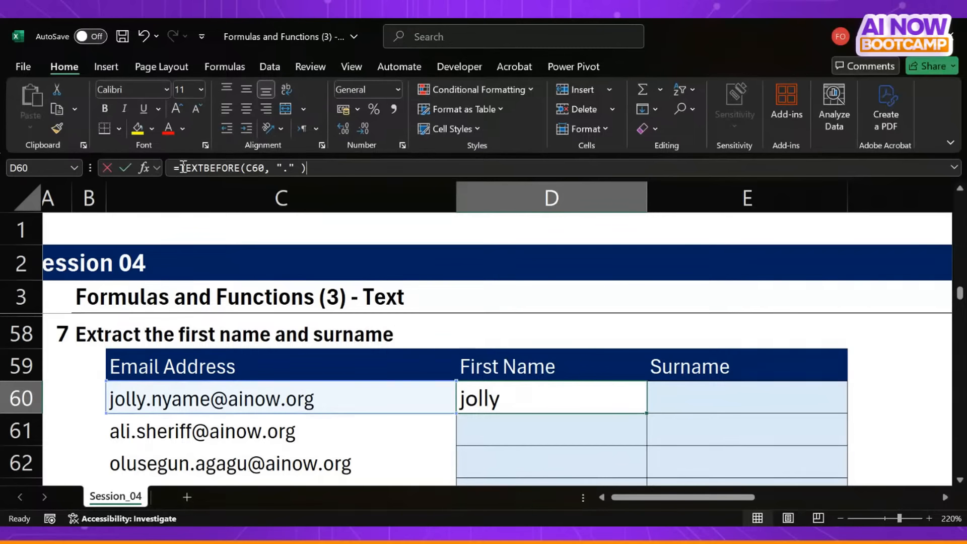
pyautogui.click(183, 168)
pyautogui.write('prop')
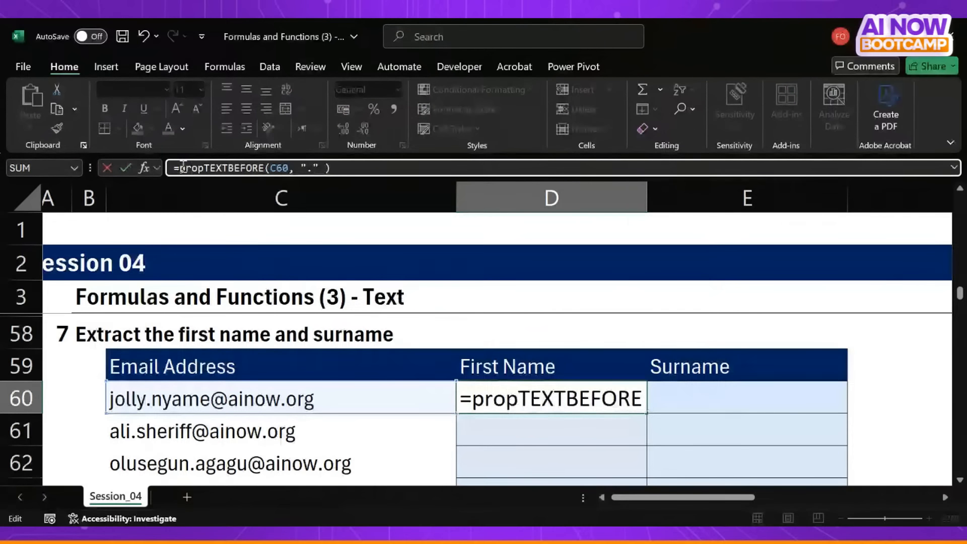
pyautogui.press('Tab')
pyautogui.click(407, 162)
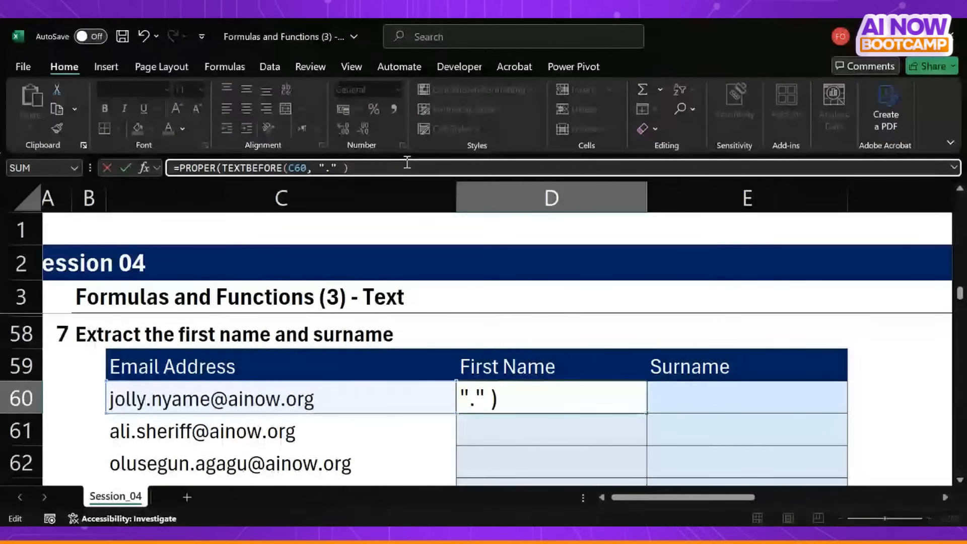
pyautogui.write(')')
pyautogui.press('Return')
pyautogui.click(523, 406)
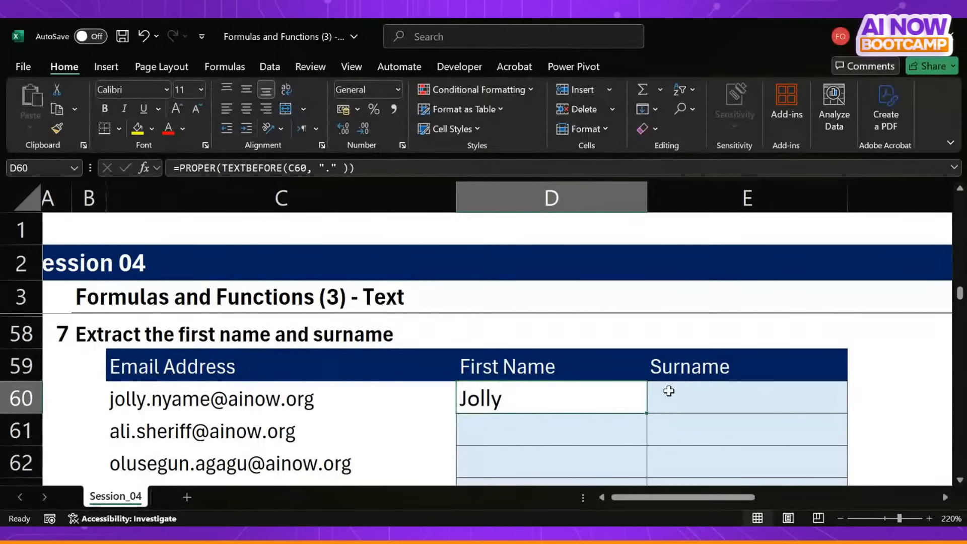
# - Select E60, the first empty Surname cell of the exercise 7 table
pyautogui.hotkey('alt', 'Tab')
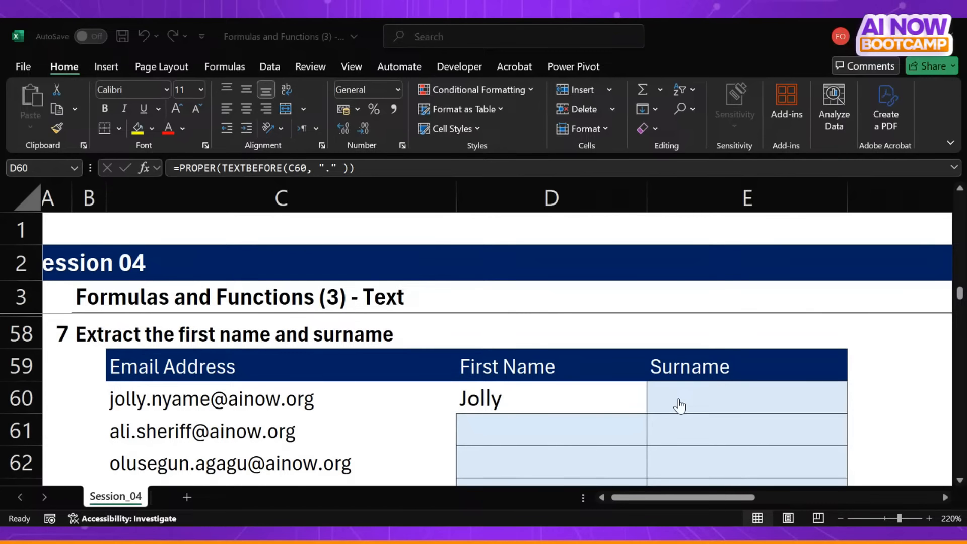
pyautogui.click(678, 399)
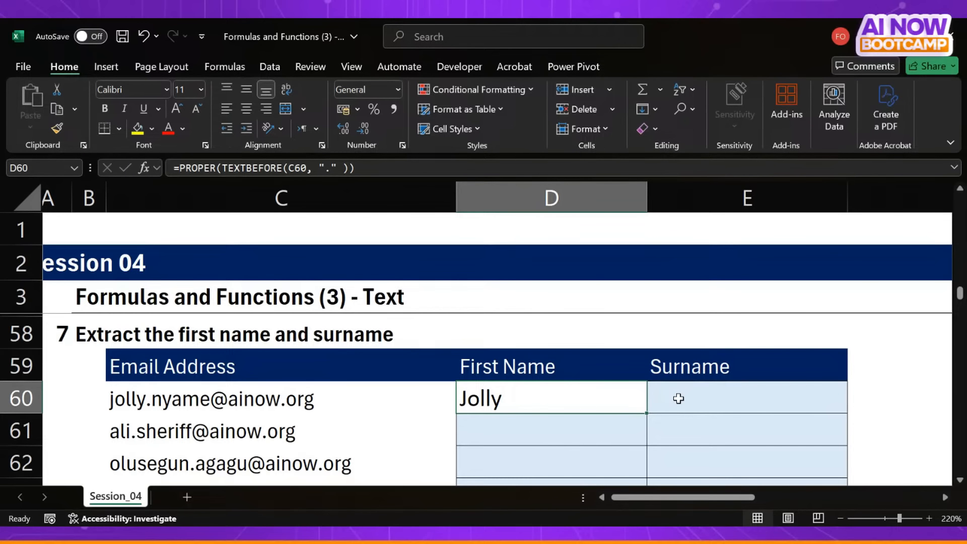
pyautogui.click(678, 398)
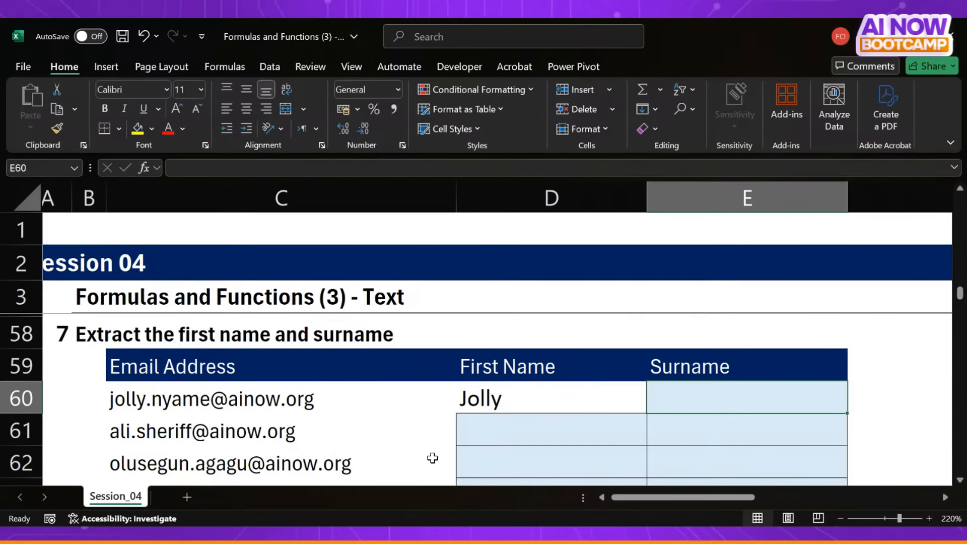
pyautogui.hotkey('alt', 'Tab')
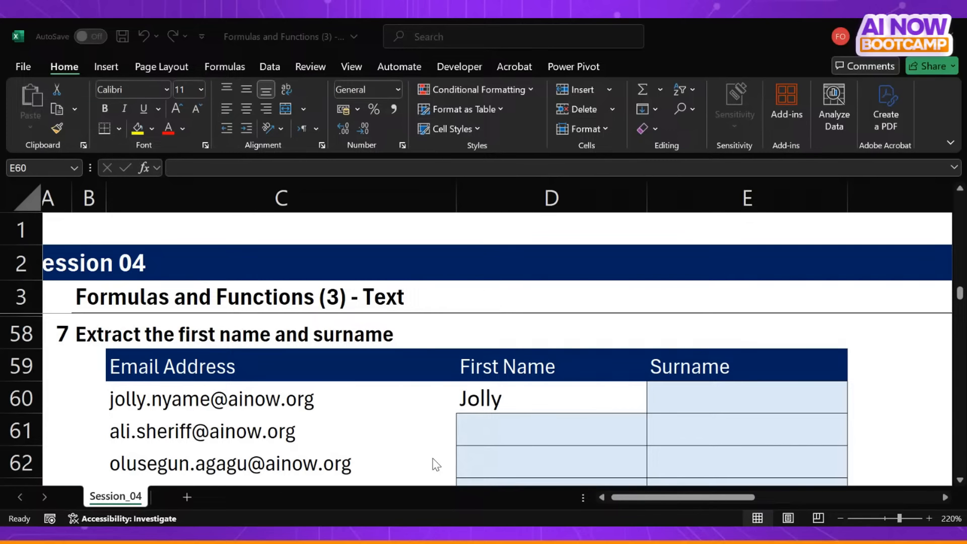
pyautogui.click(432, 458)
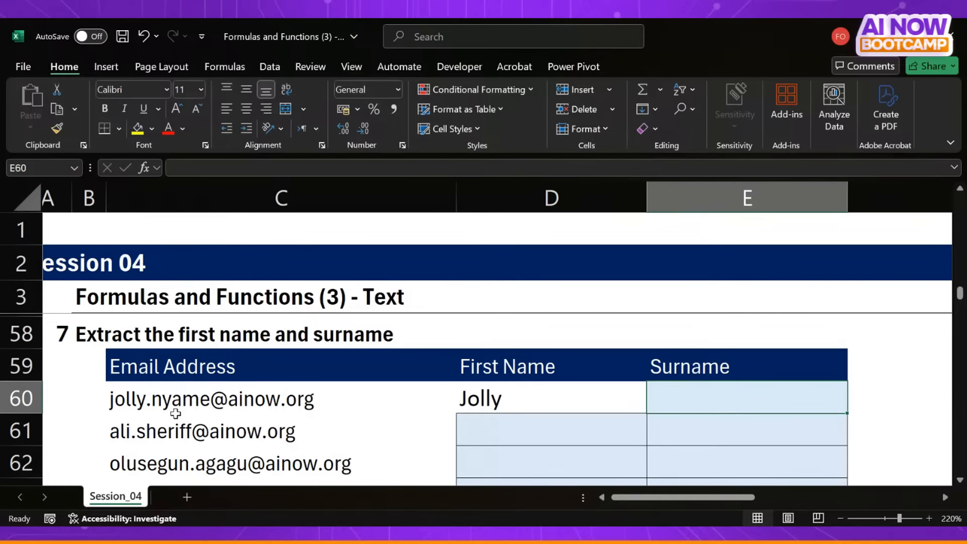
pyautogui.hotkey('alt', 'Tab')
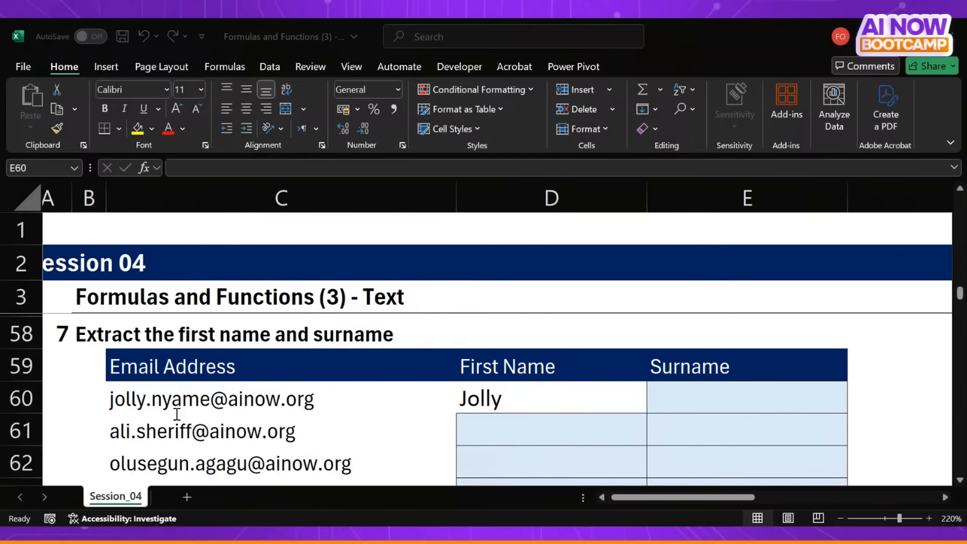
pyautogui.hotkey('alt', 'Tab')
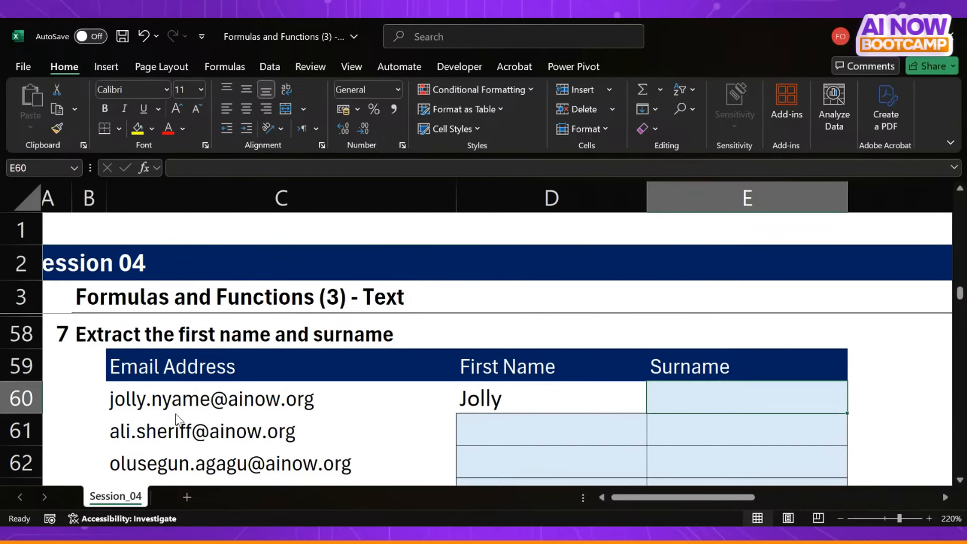
pyautogui.hotkey('alt', 'Tab')
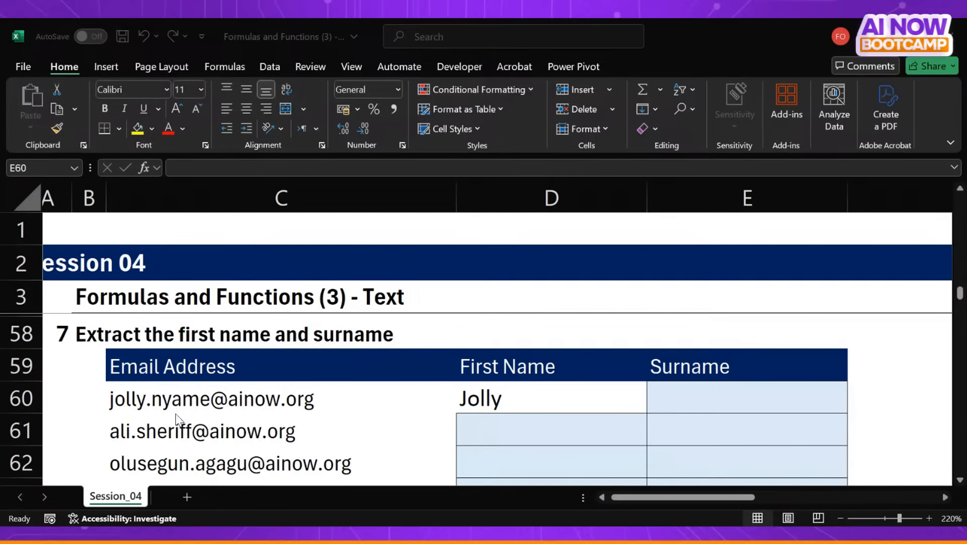
# - Enter =TEXTBEFORE(C60,"@") in E60 to extract the part of the email address before the @ sign
pyautogui.click(176, 414)
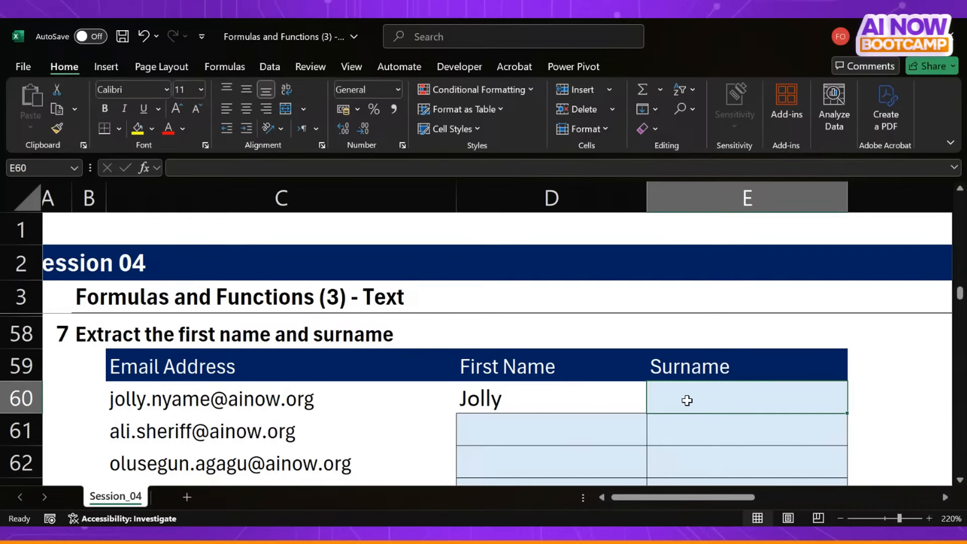
pyautogui.write('=tex')
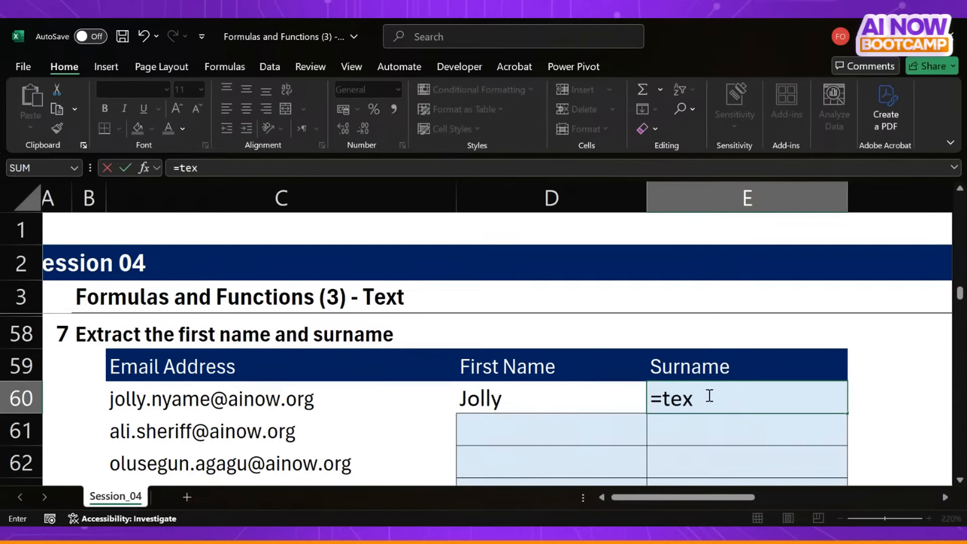
pyautogui.write('tbe')
pyautogui.press('Tab')
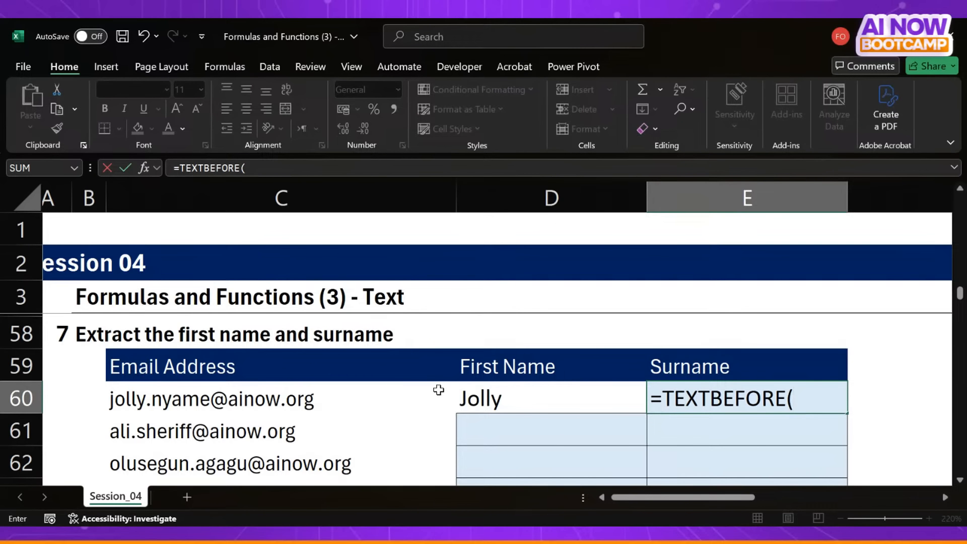
pyautogui.click(261, 400)
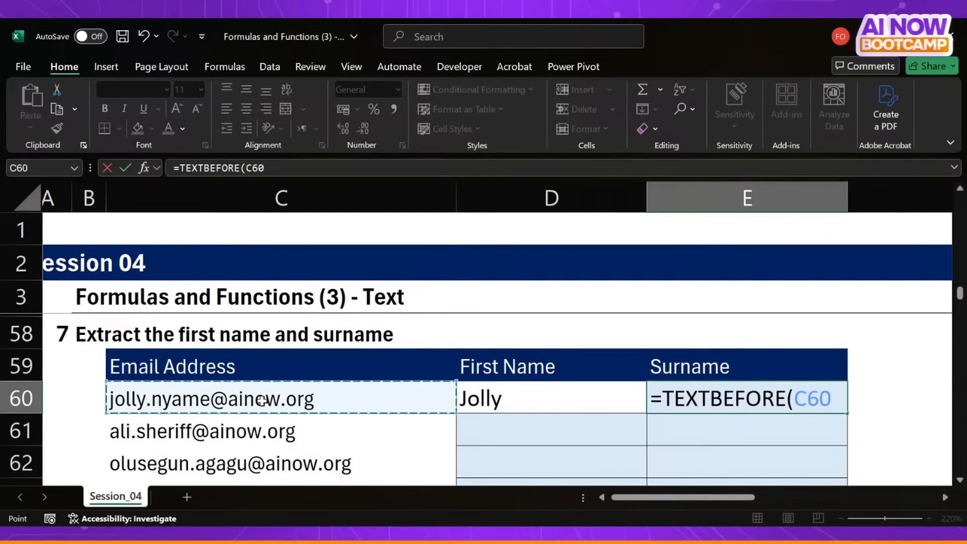
pyautogui.write(',"@"')
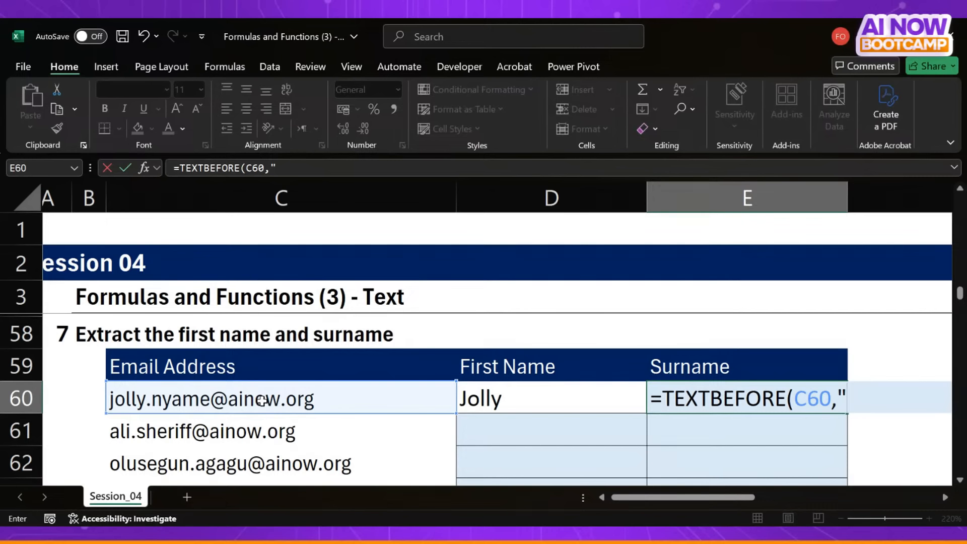
pyautogui.write(')')
pyautogui.press('Return')
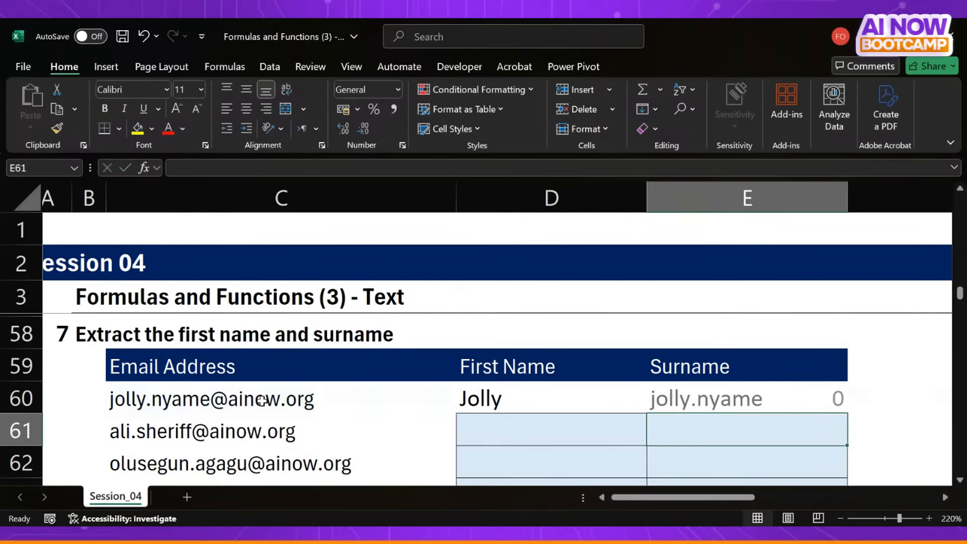
pyautogui.click(732, 411)
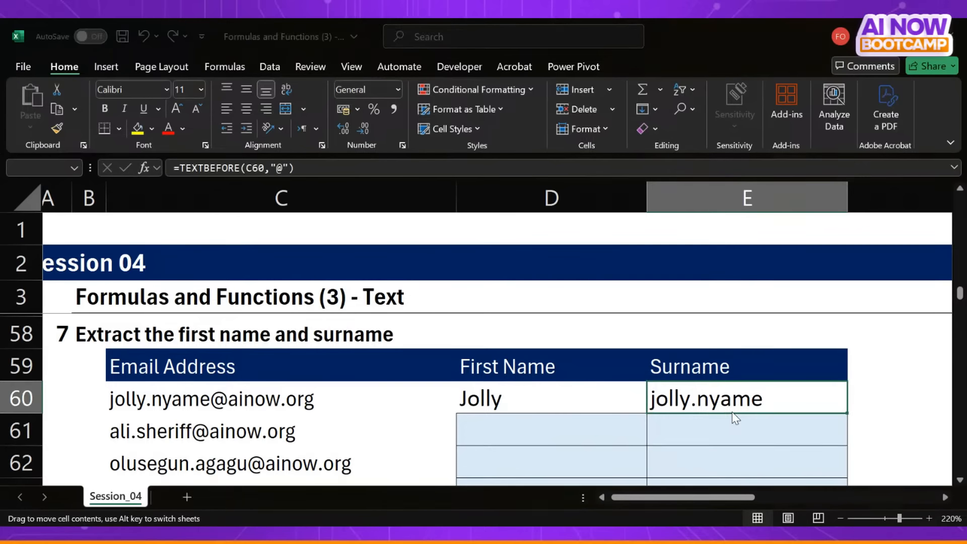
pyautogui.click(525, 324)
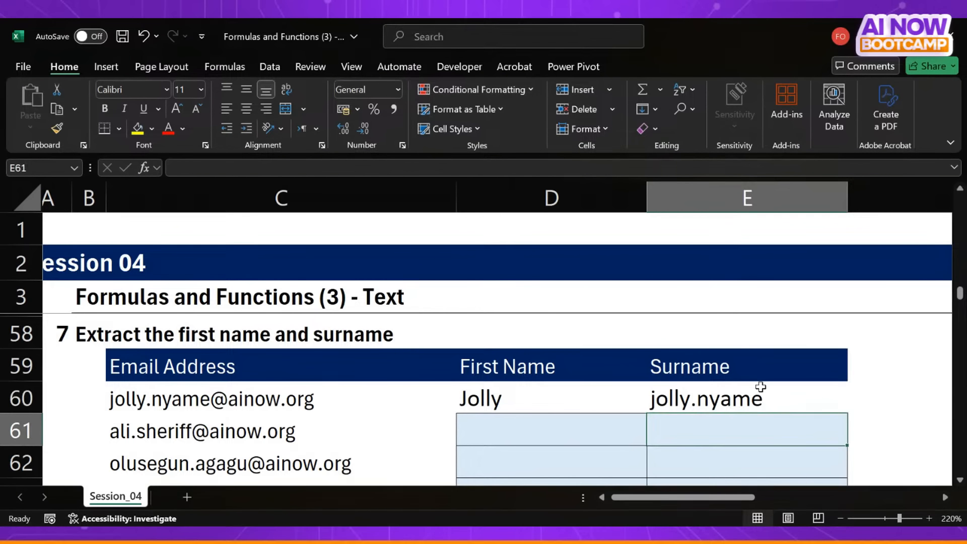
# - Nest the E60 formula inside TEXTAFTER with a full stop delimiter, giving =TEXTAFTER(TEXTBEFORE(C60,"@"), ".")
pyautogui.click(755, 400)
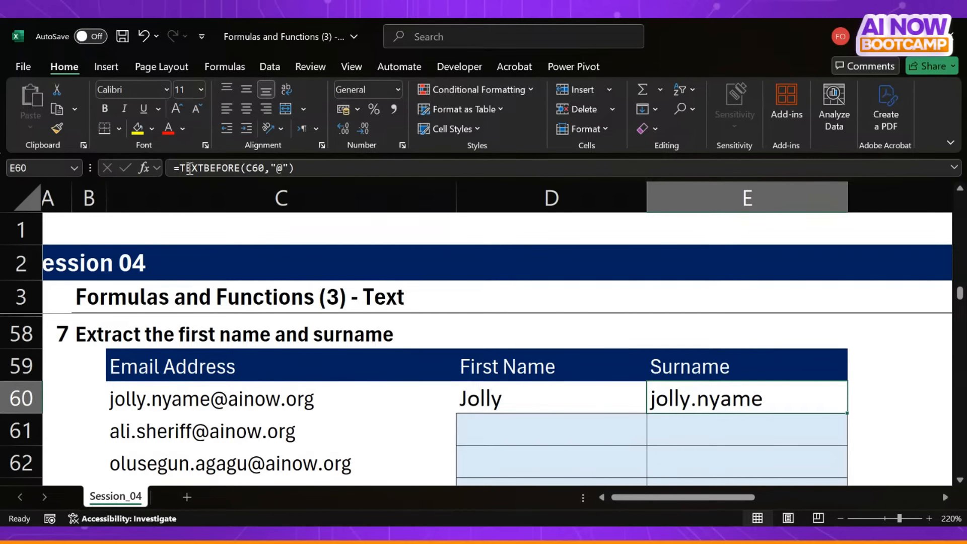
pyautogui.click(181, 168)
pyautogui.write('textaf')
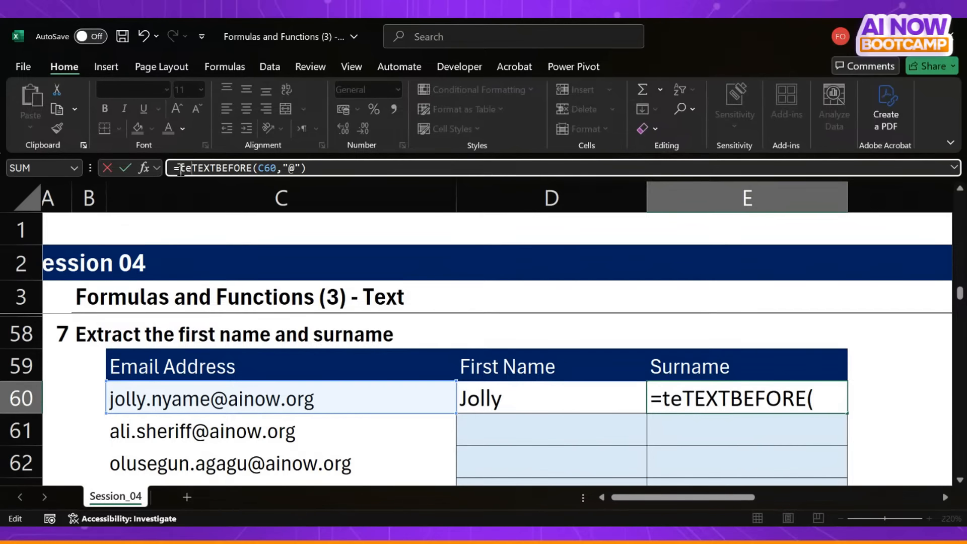
pyautogui.press('Tab')
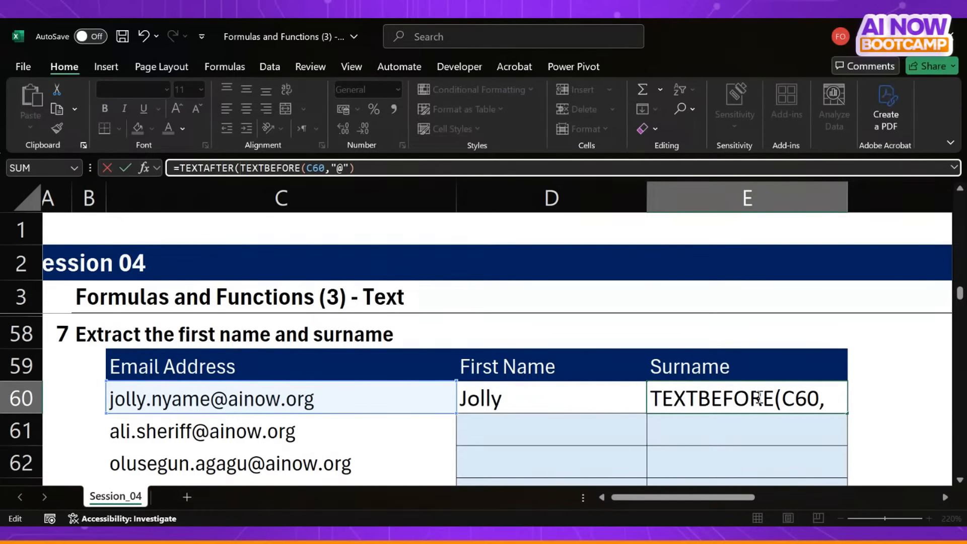
pyautogui.click(401, 163)
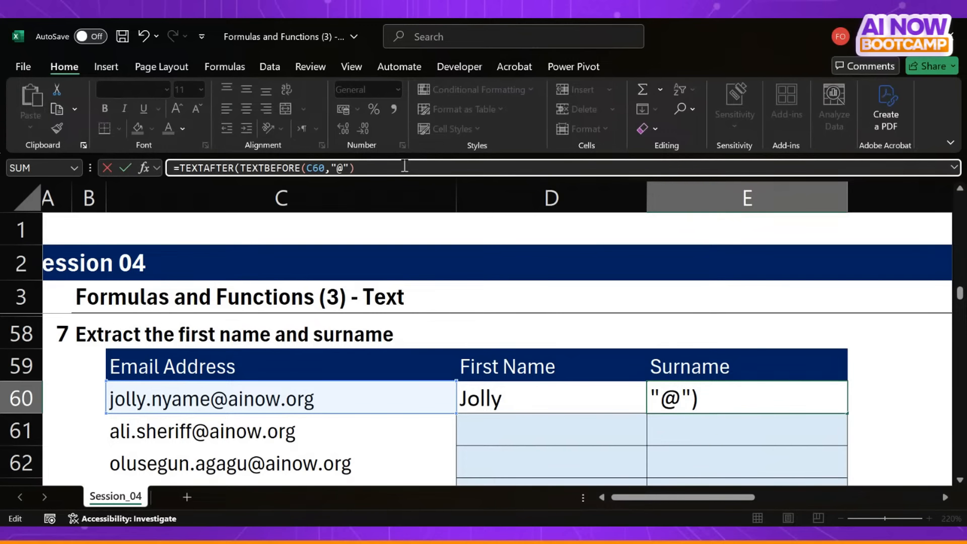
pyautogui.write('), ".")')
pyautogui.press('Return')
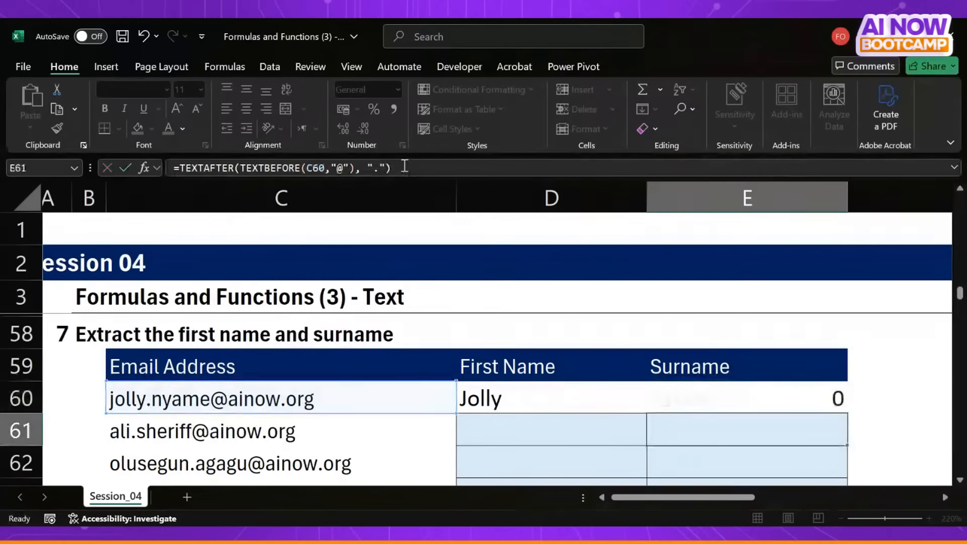
# - Wrap the E60 formula in PROPER to capitalise the surname, giving =PROPER(TEXTAFTER(TEXTBEFORE(C60,"@"), "."))
pyautogui.click(767, 406)
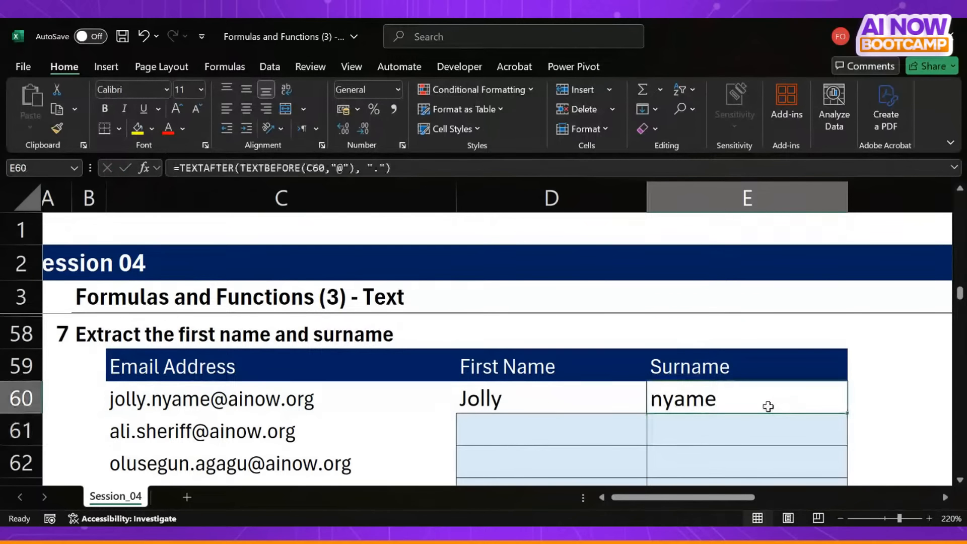
pyautogui.click(181, 169)
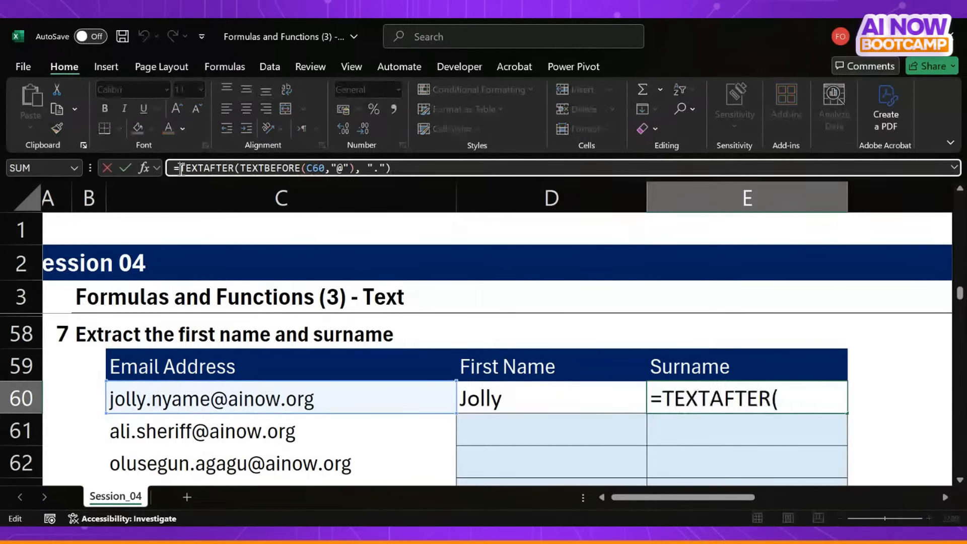
pyautogui.write('pro')
pyautogui.press('Tab')
pyautogui.press('BackSpace')
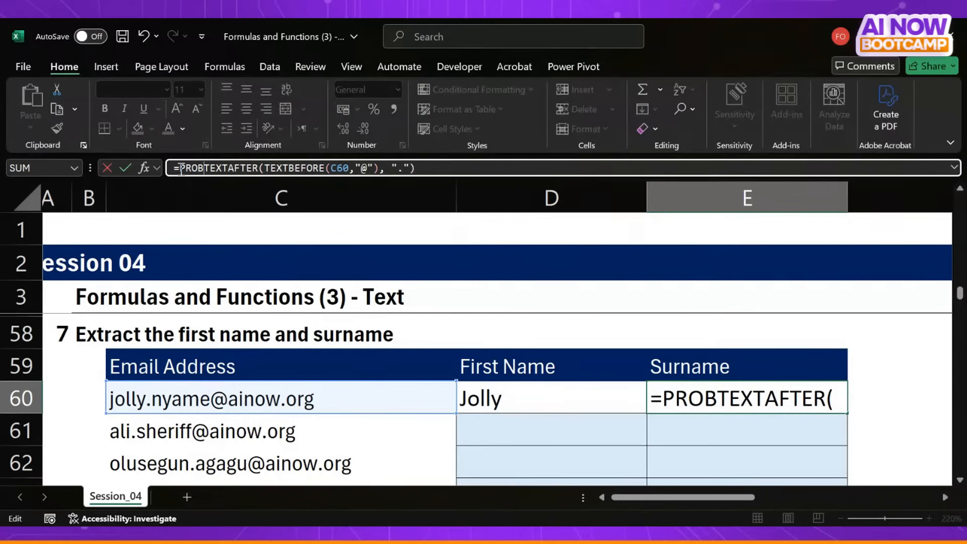
pyautogui.press('BackSpace')
pyautogui.write('per')
pyautogui.press('Tab')
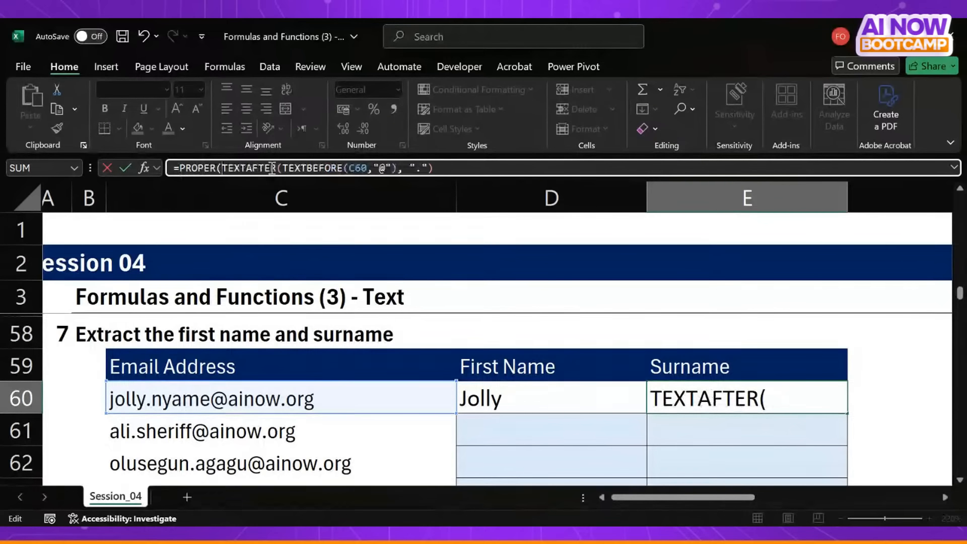
pyautogui.click(448, 170)
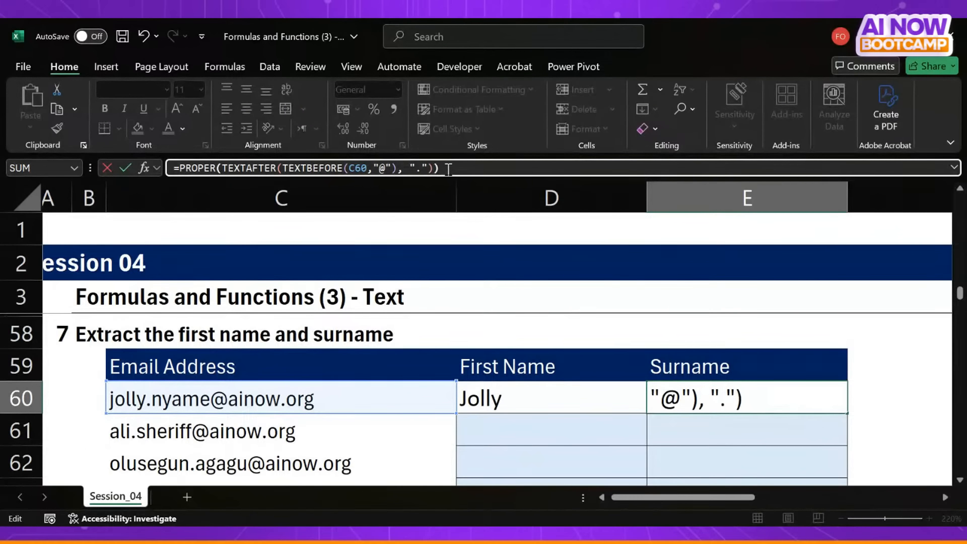
pyautogui.press('Return')
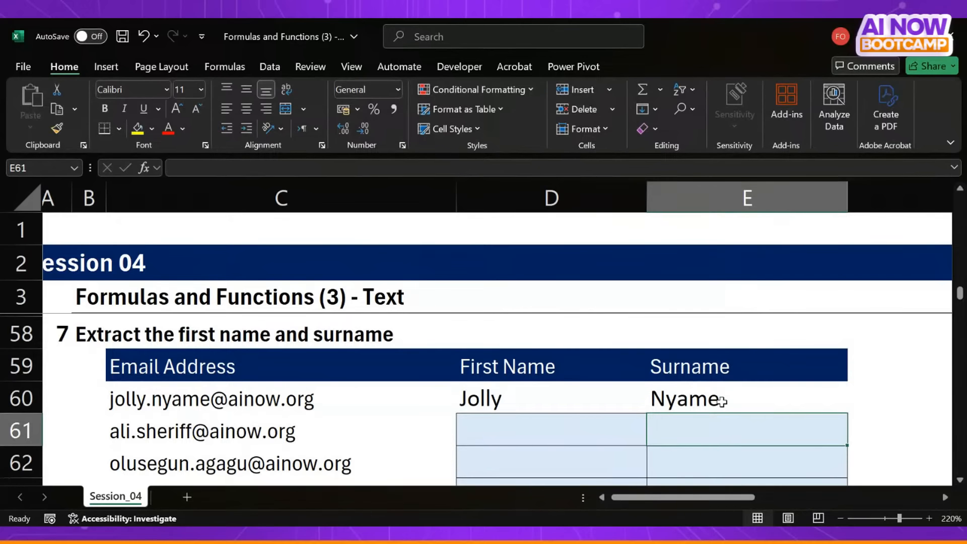
# - Clear E60 and restart its surname formula from scratch as =TEXTBEFORE(C60, "@")
pyautogui.click(722, 401)
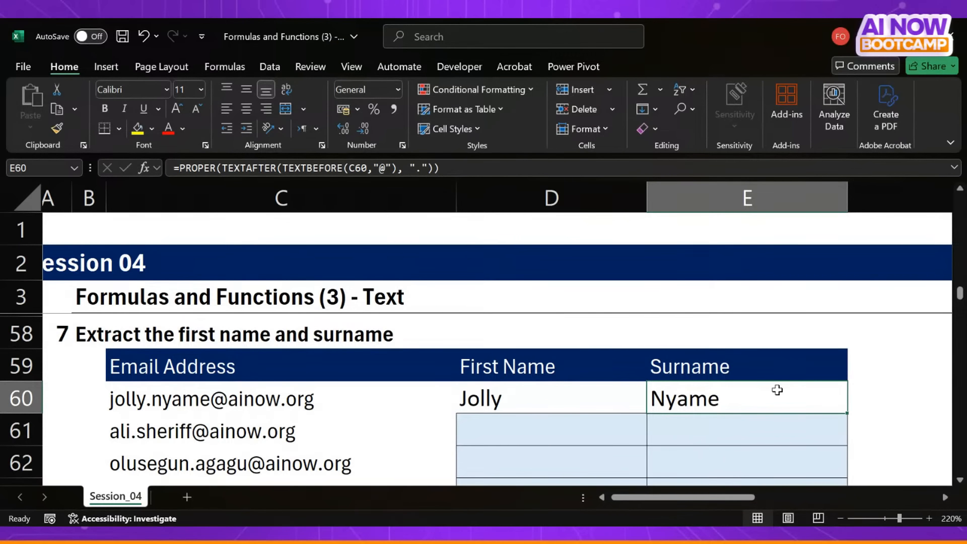
pyautogui.press('Delete')
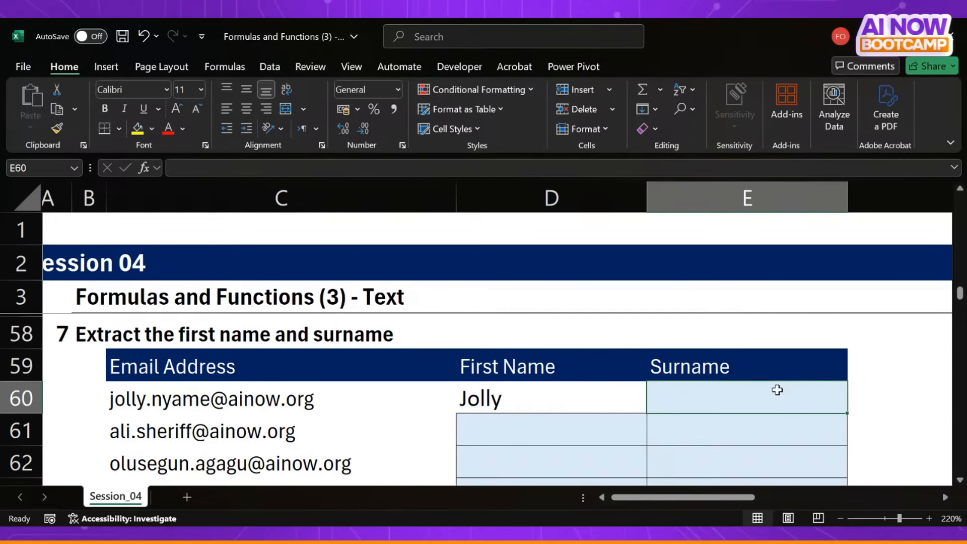
pyautogui.write('=tex')
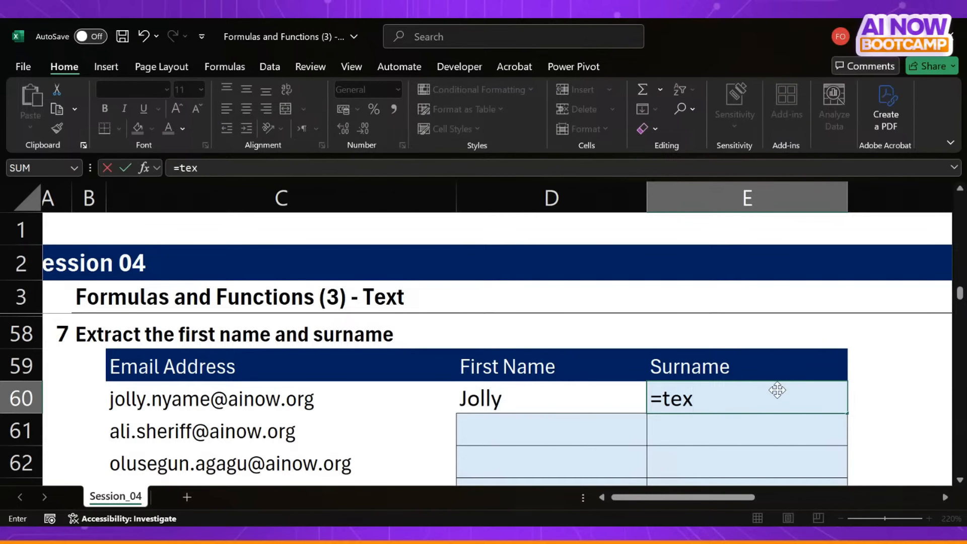
pyautogui.write('tb')
pyautogui.press('Tab')
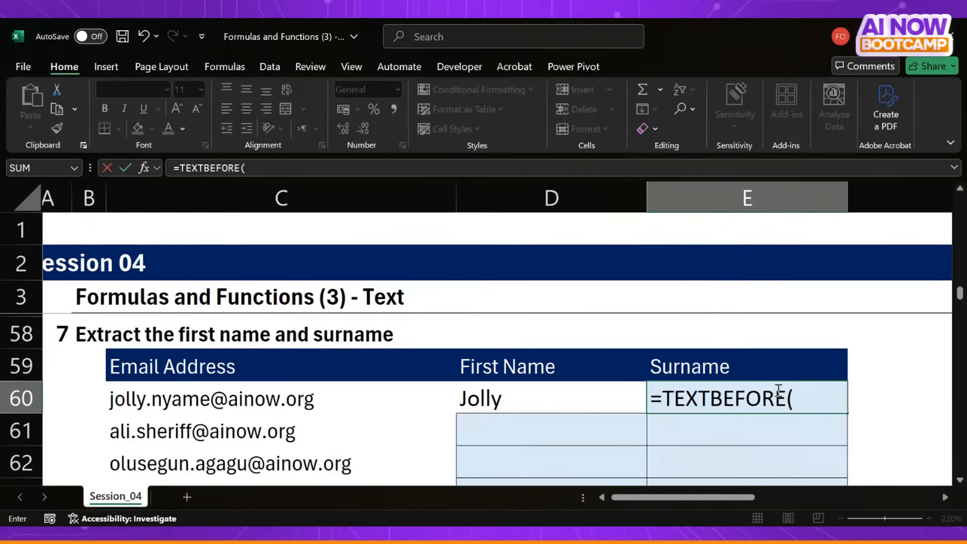
pyautogui.press('Left')
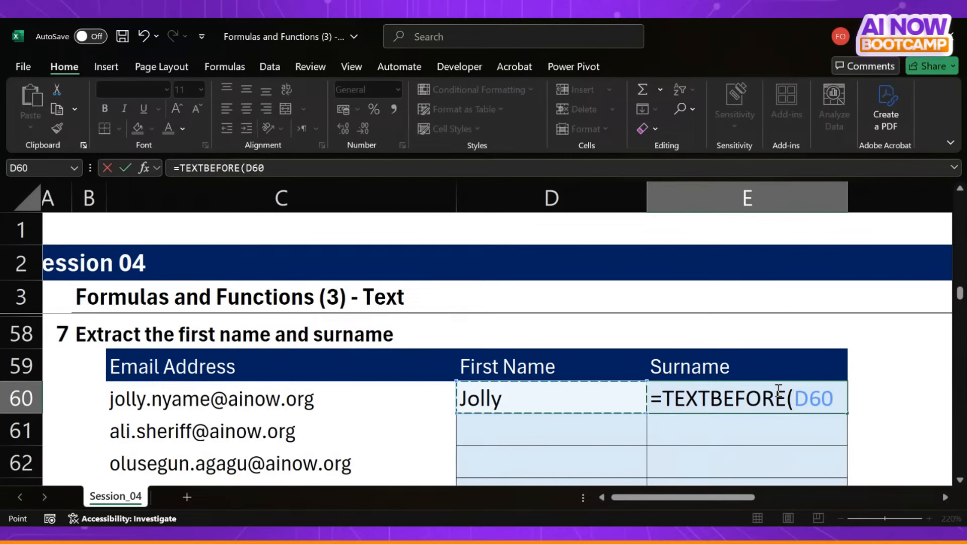
pyautogui.press('Left')
pyautogui.write(', "')
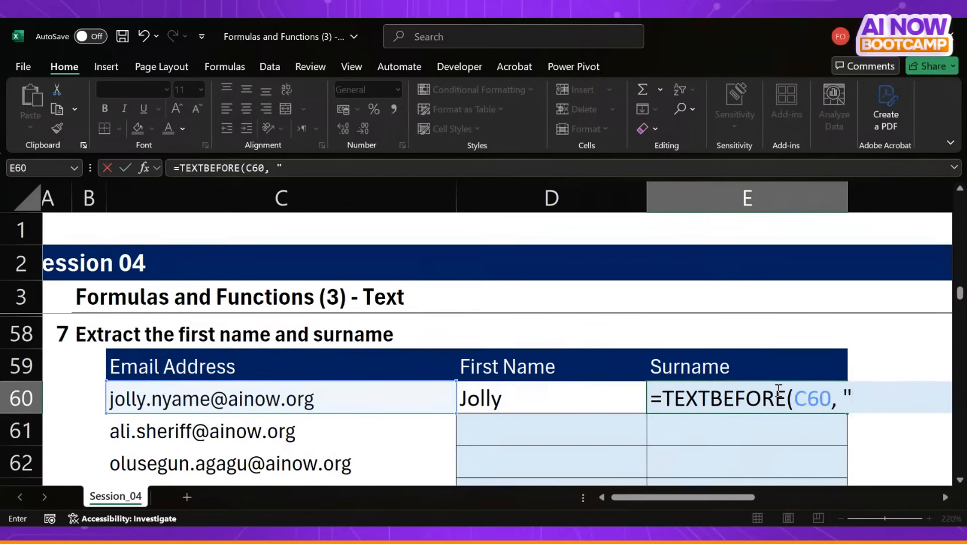
pyautogui.write('@")')
pyautogui.press('Return')
# - Nest the rebuilt E60 formula inside TEXTAFTER to keep the text after the full stop, giving =TEXTAFTER(TEXTBEFORE(C60, "@"), ".")
pyautogui.click(777, 390)
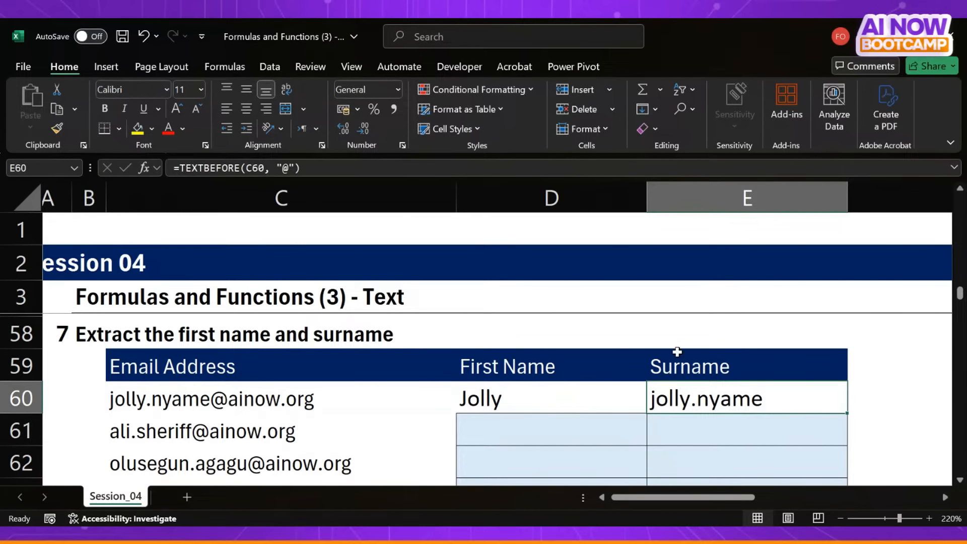
pyautogui.click(181, 168)
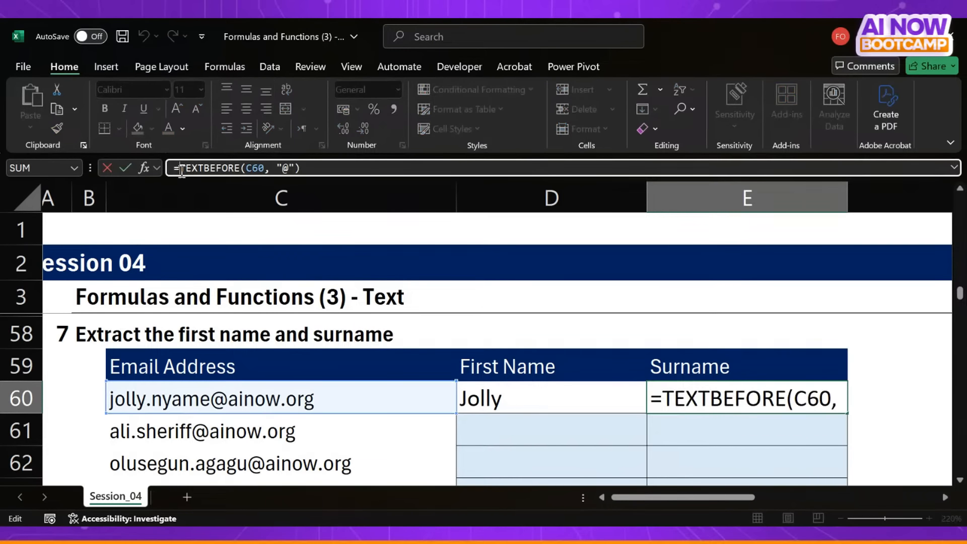
pyautogui.write('textb')
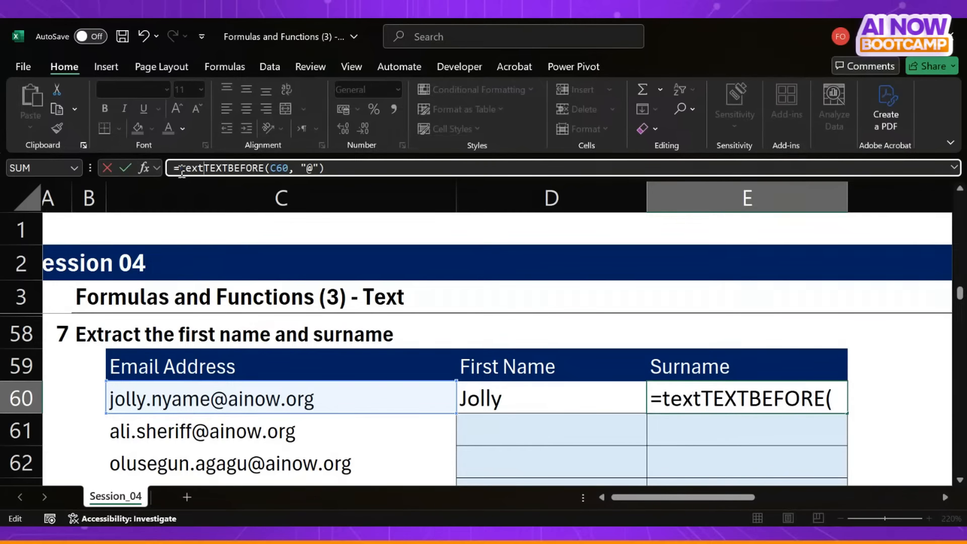
pyautogui.press('BackSpace')
pyautogui.write('a')
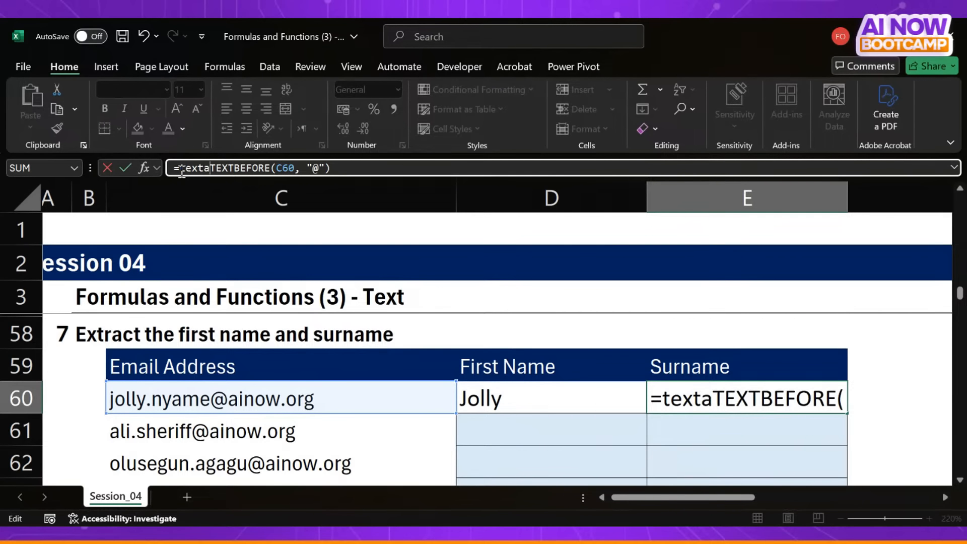
pyautogui.press('Tab')
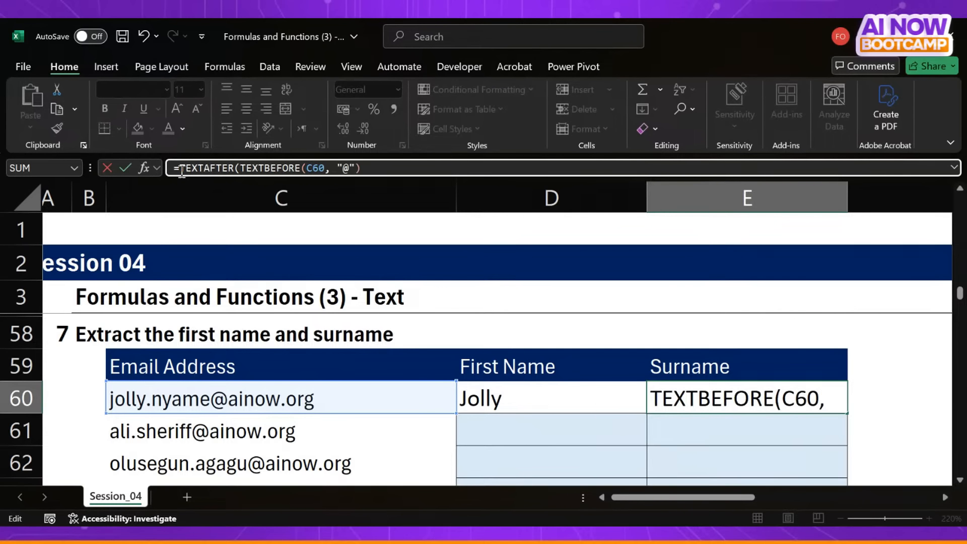
pyautogui.click(387, 169)
pyautogui.write(', ".')
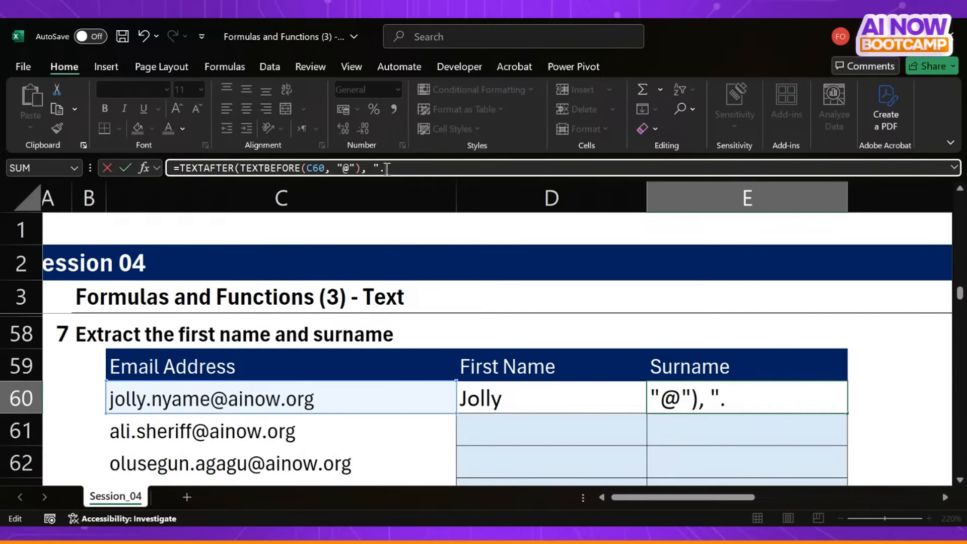
pyautogui.write('")')
pyautogui.press('Return')
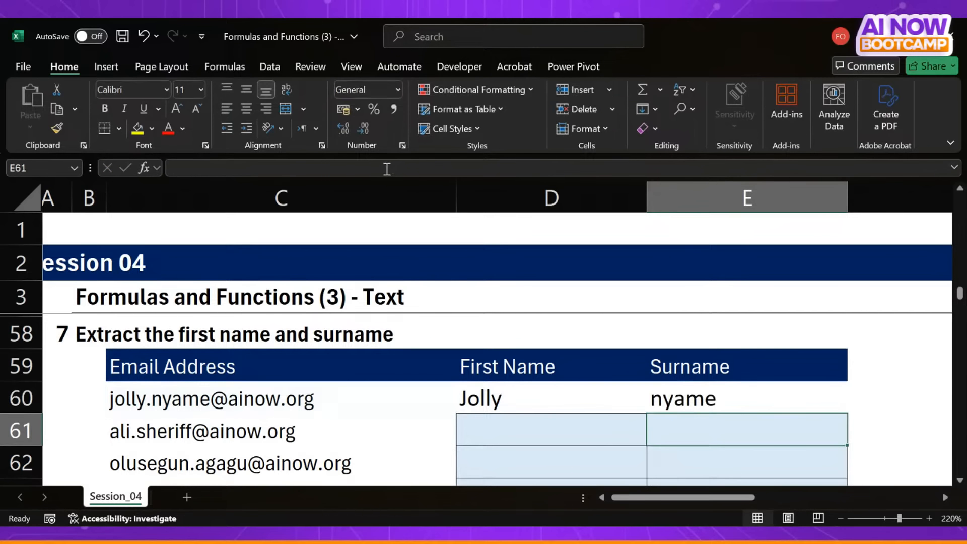
# - Wrap the rebuilt E60 formula in PROPER to capitalise the surname, giving =PROPER(TEXTAFTER(TEXTBEFORE(C60, "@"), "."))
pyautogui.click(694, 384)
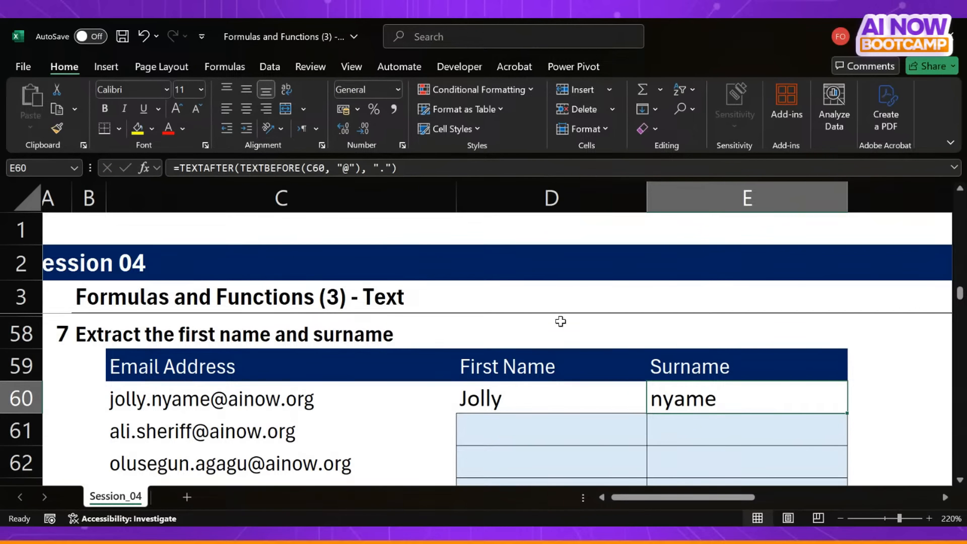
pyautogui.click(179, 168)
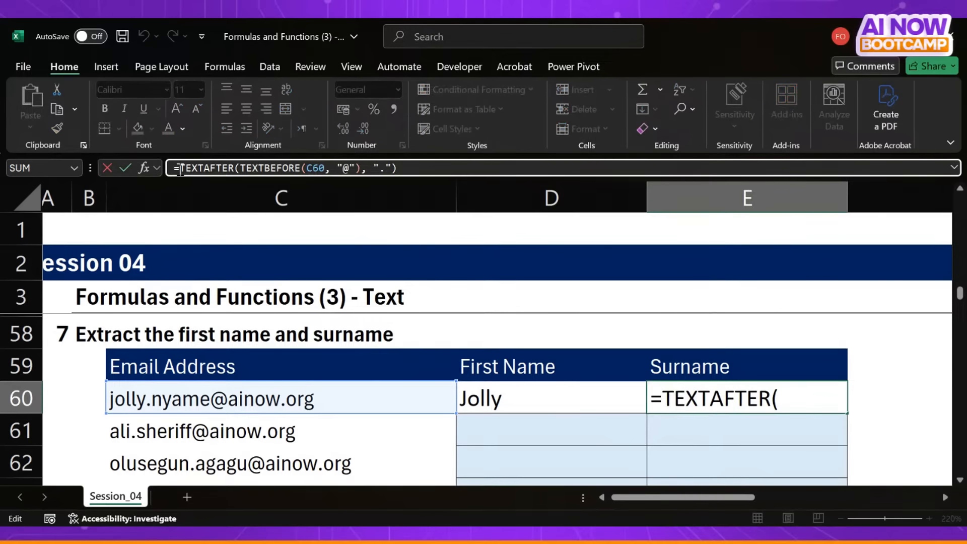
pyautogui.write('prop')
pyautogui.press('Tab')
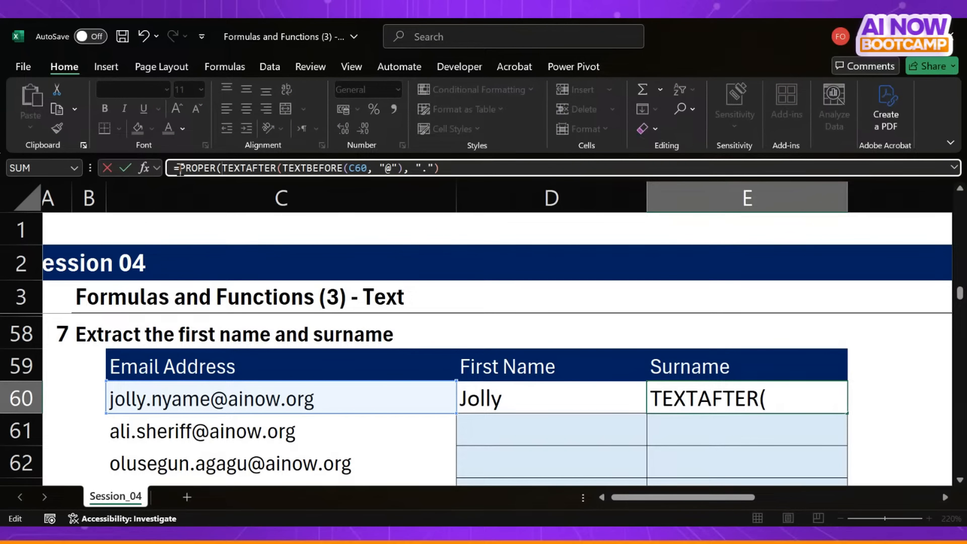
pyautogui.press('Return')
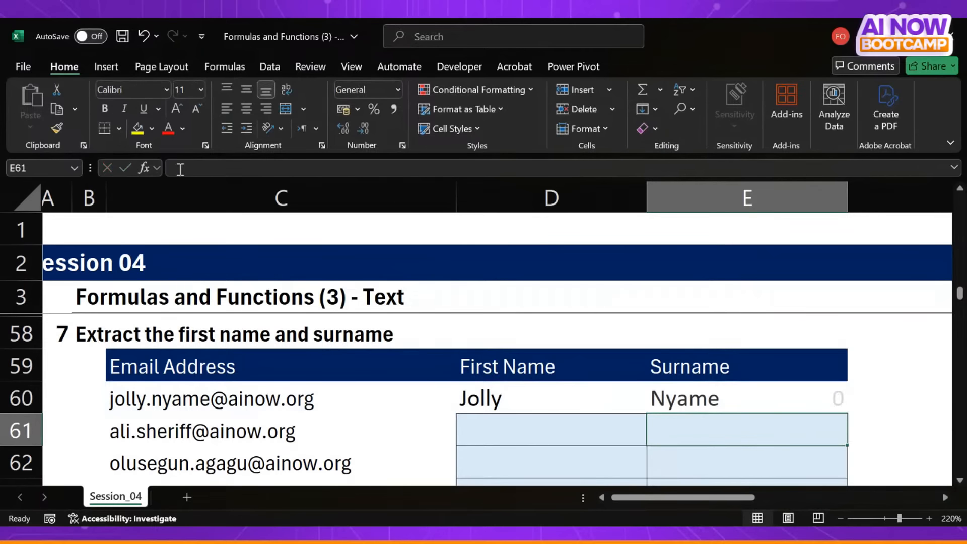
pyautogui.hotkey('alt', 'Tab')
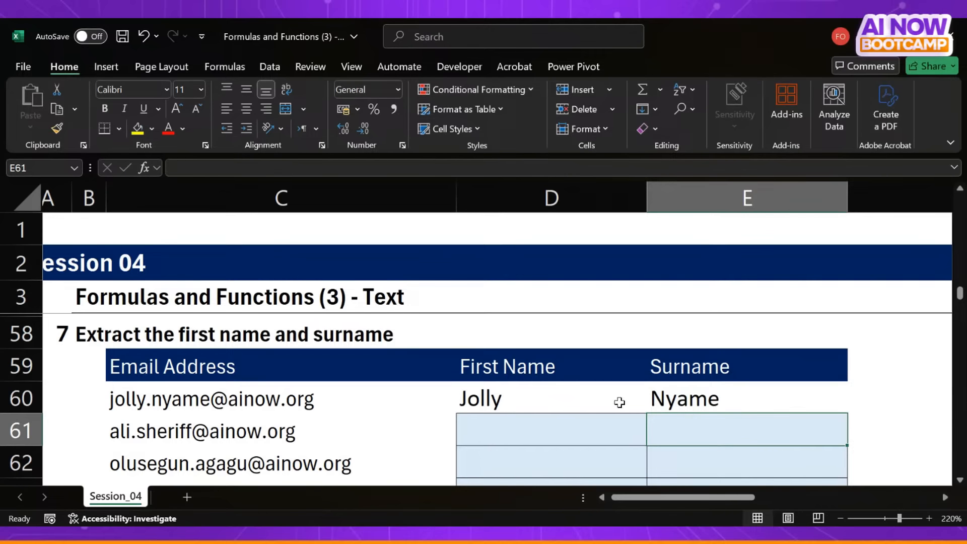
# - Clear the first name and surname formulas from D60:E60
pyautogui.click(578, 402)
pyautogui.moveTo(578, 401); pyautogui.dragTo(669, 396)
pyautogui.press('Delete')
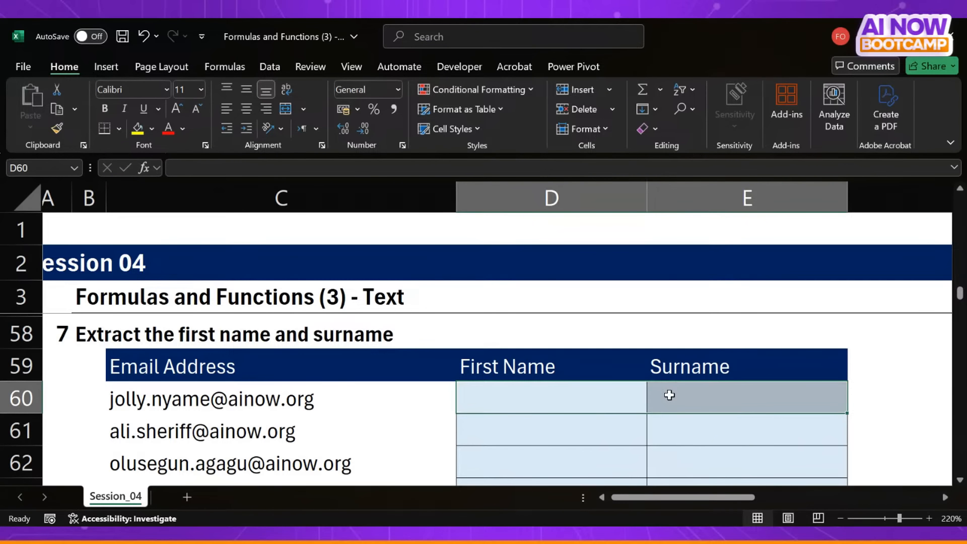
pyautogui.press('Up')
pyautogui.press('Down')
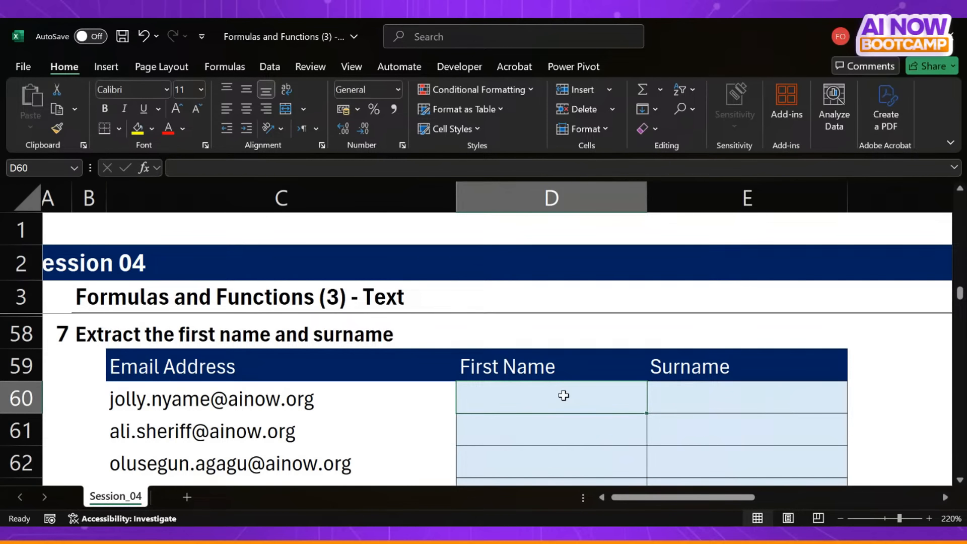
# - Label the cells above the exercise 7 table with LEFT in D58, MID in E58 and RIGHT in F58
pyautogui.click(558, 326)
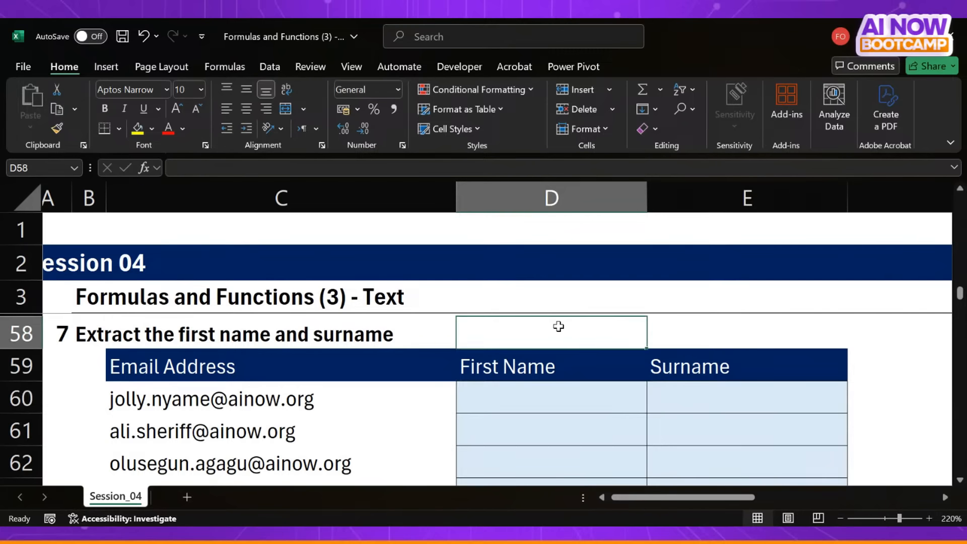
pyautogui.write('LEFT')
pyautogui.press('Tab')
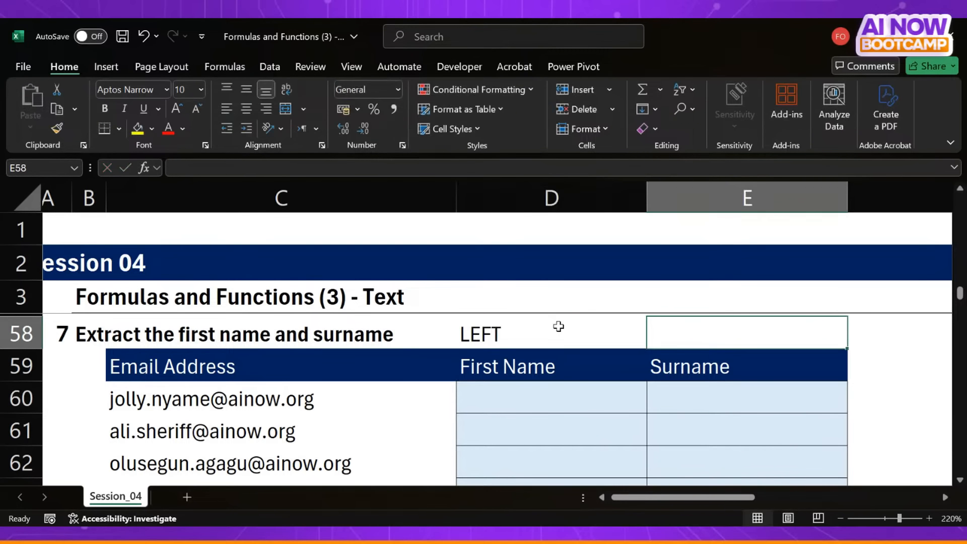
pyautogui.write('MID')
pyautogui.press('Tab')
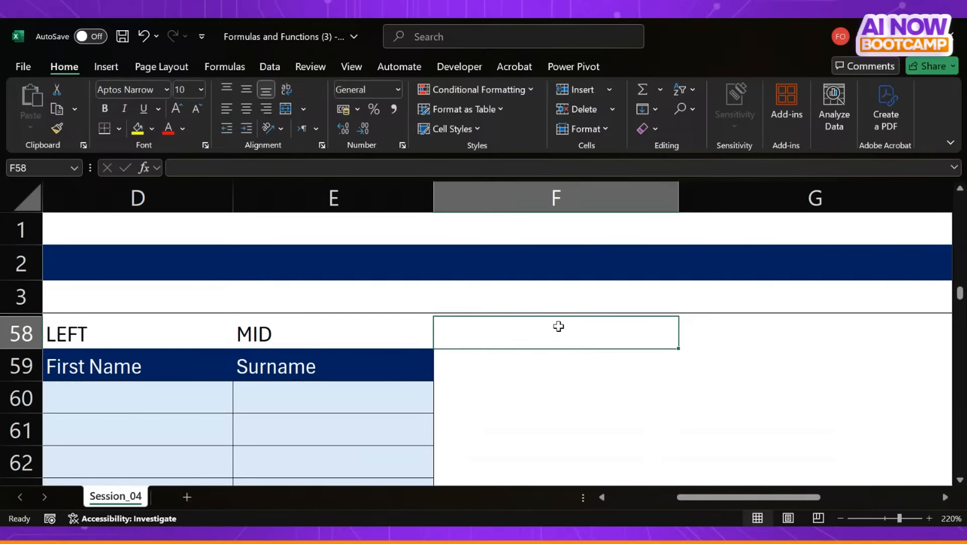
pyautogui.write('RIGHT')
pyautogui.press('Return')
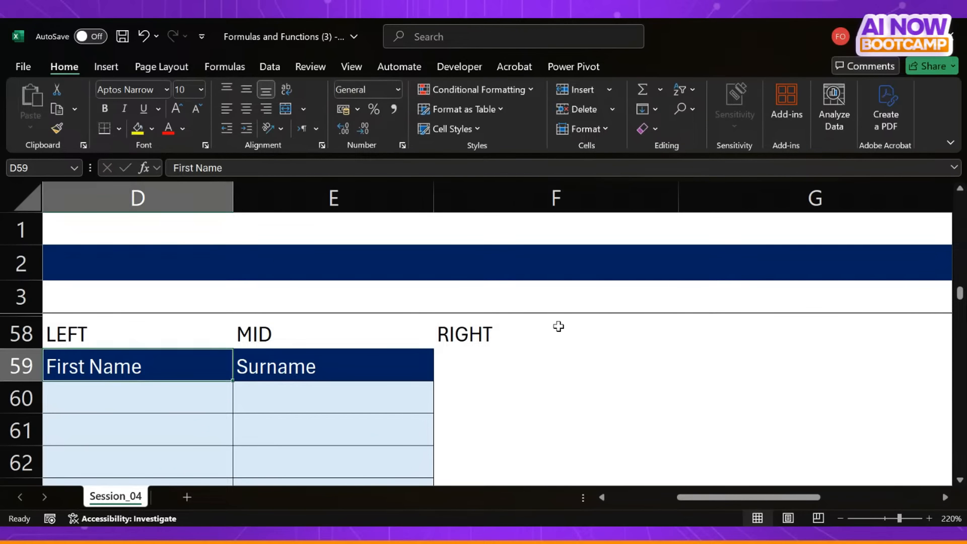
pyautogui.press('Left')
pyautogui.press('Left')
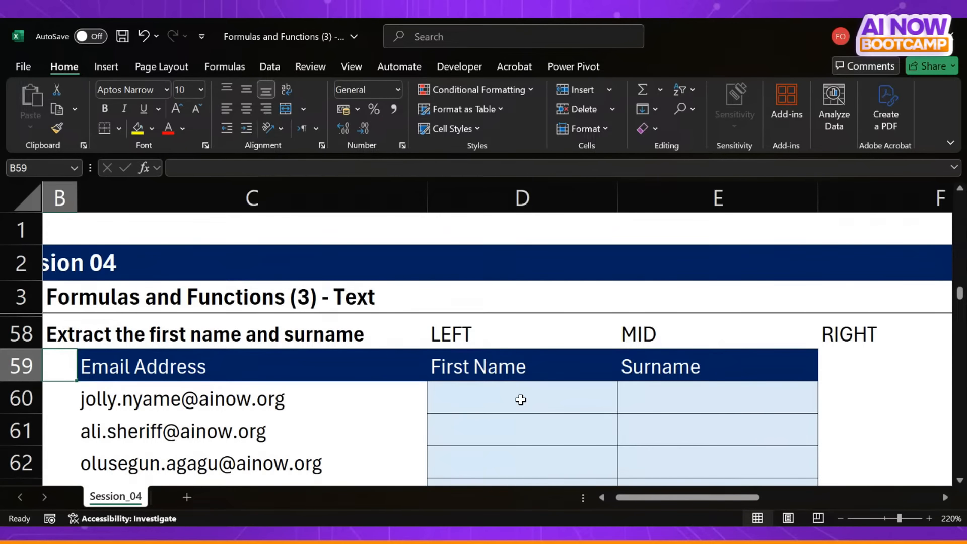
# - Note the helper function names FIND in D3 and SEARCH in E3
pyautogui.click(521, 400)
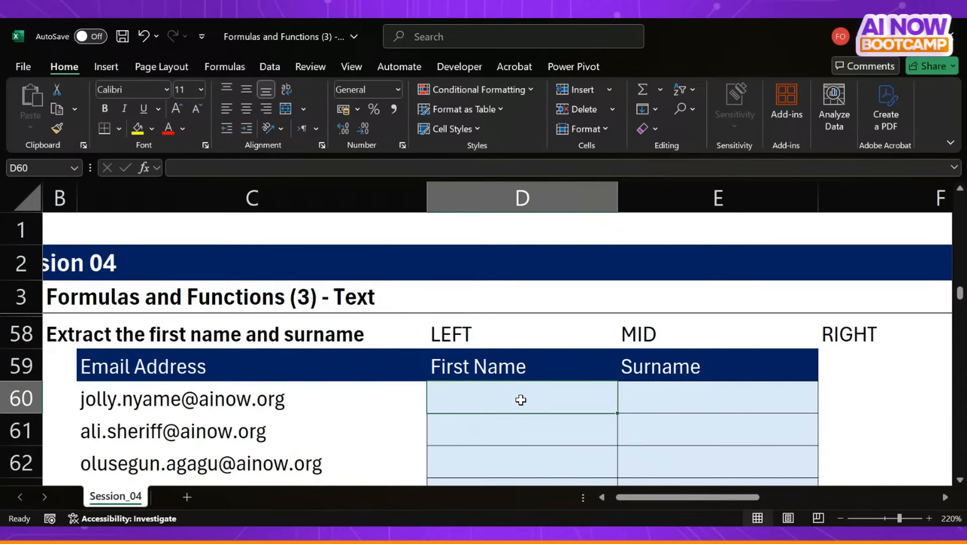
pyautogui.click(491, 301)
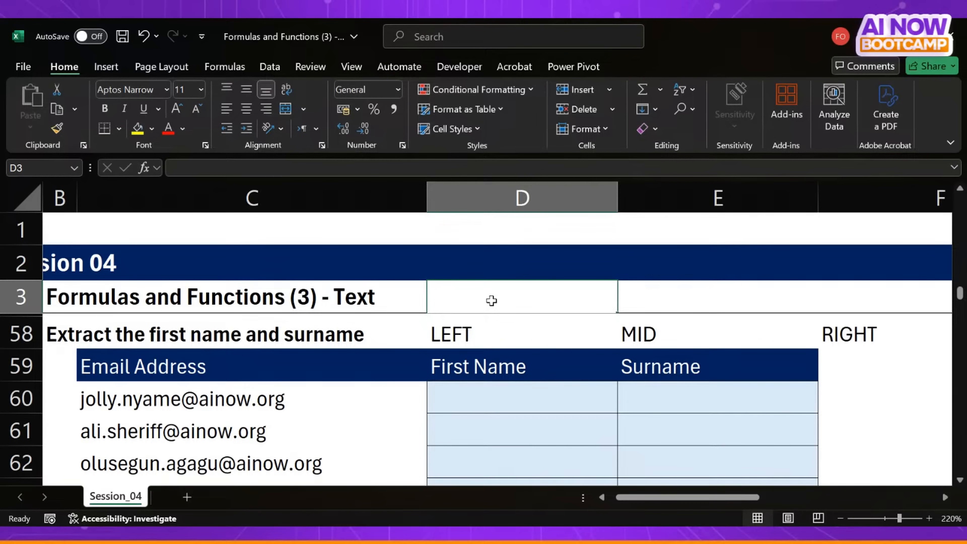
pyautogui.write('FIND')
pyautogui.press('Tab')
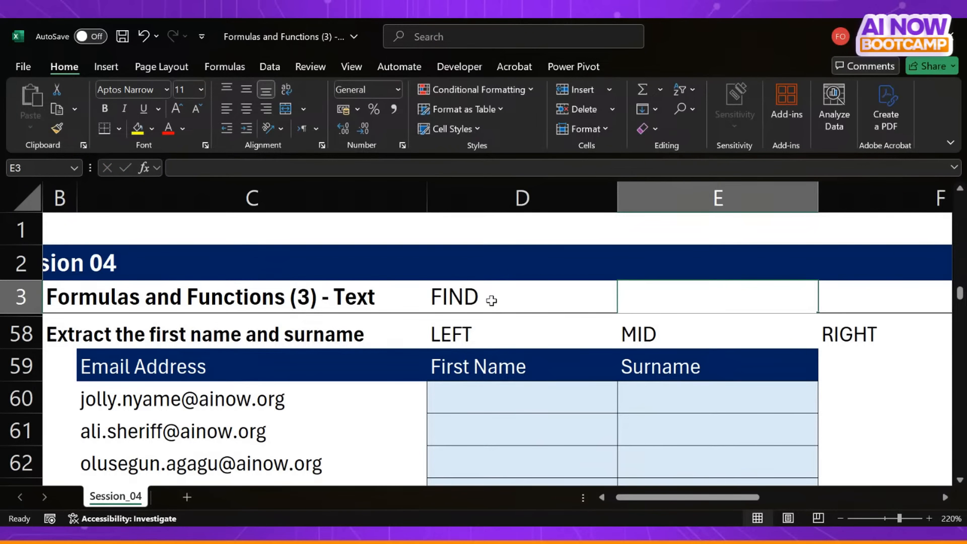
pyautogui.write('SEARCH')
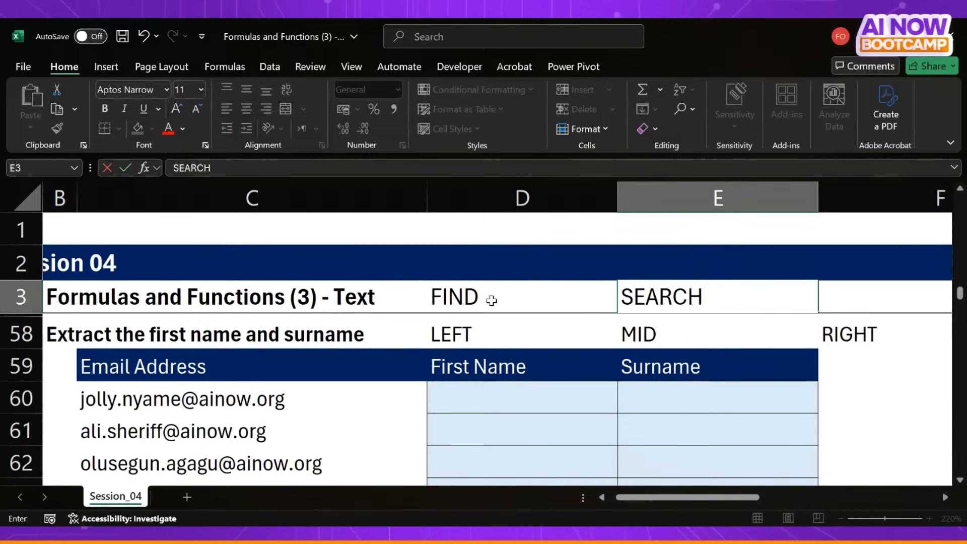
pyautogui.press('Return')
# - Enter =LEFT(C60,5) in D60 to extract the first five characters of the first email address
pyautogui.scroll(-2, 504, 417)
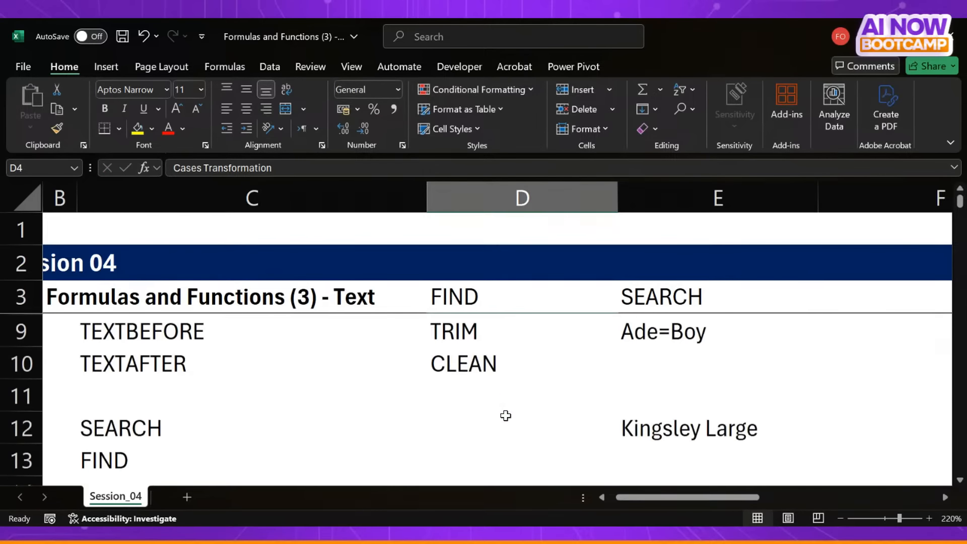
pyautogui.scroll(-11, 505, 415)
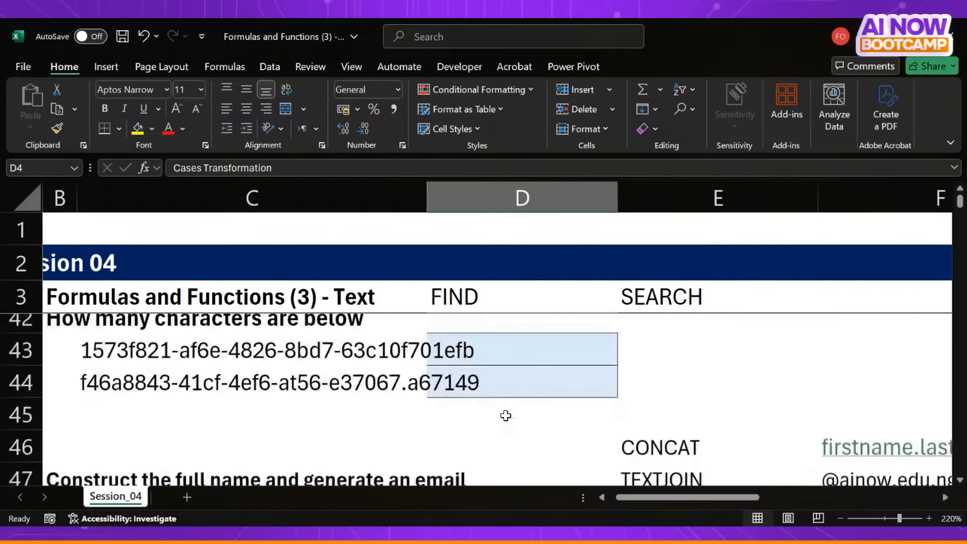
pyautogui.scroll(-5, 505, 415)
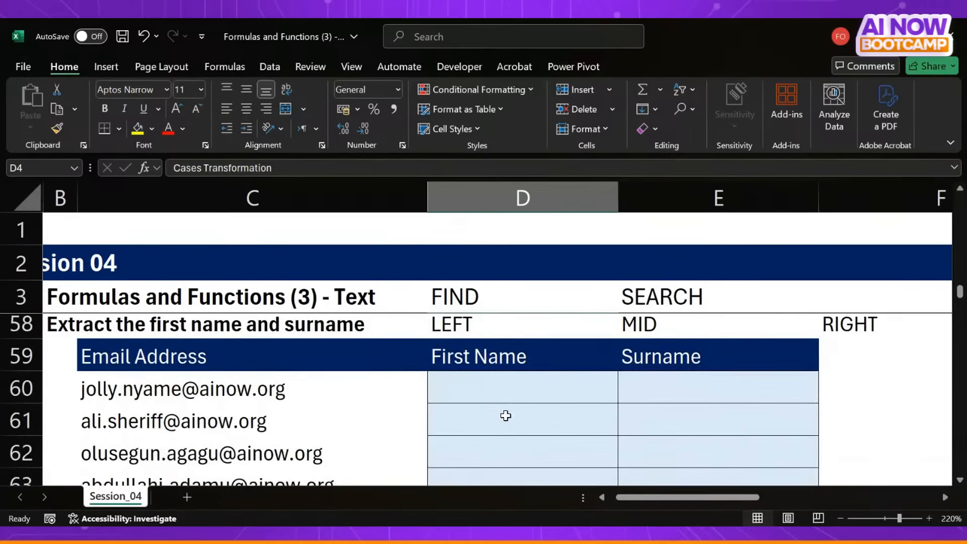
pyautogui.click(475, 383)
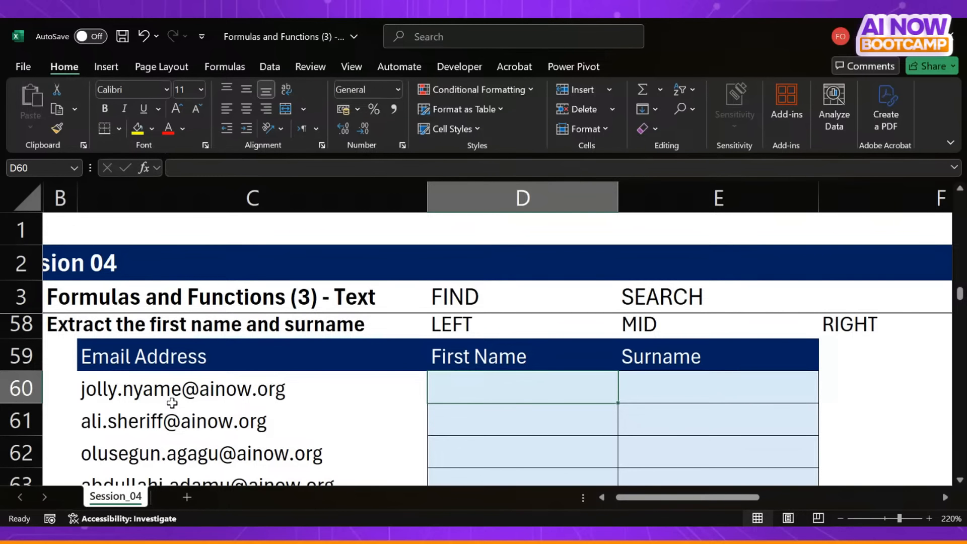
pyautogui.write('=lef')
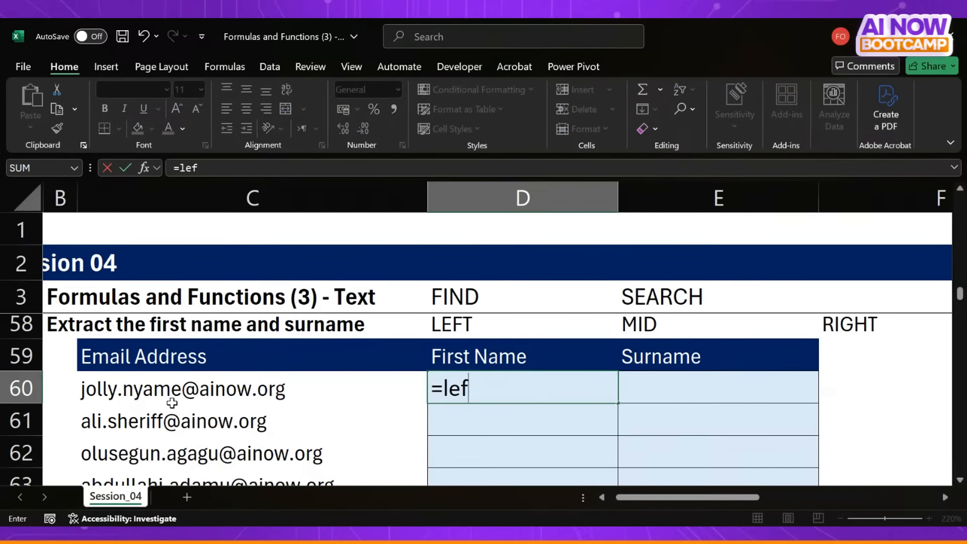
pyautogui.press('Tab')
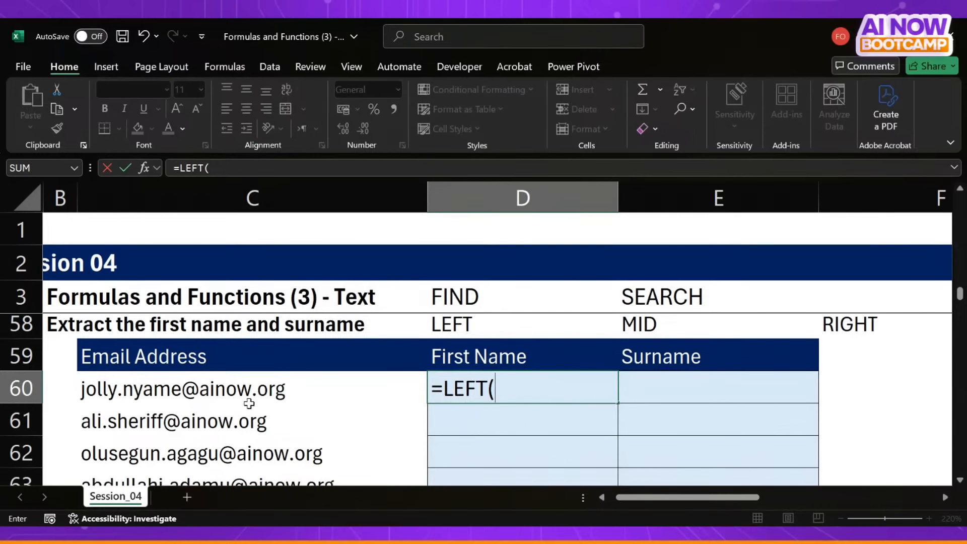
pyautogui.click(184, 384)
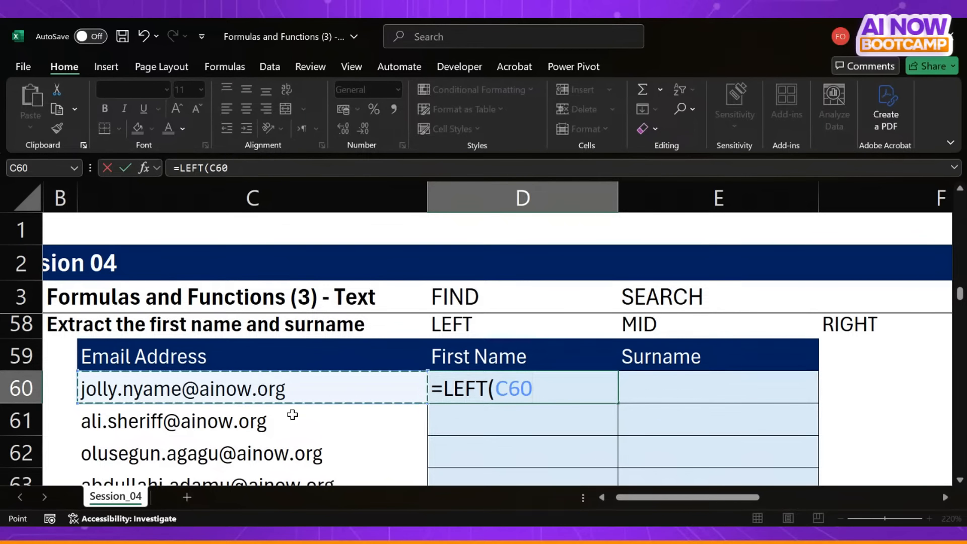
pyautogui.write(',')
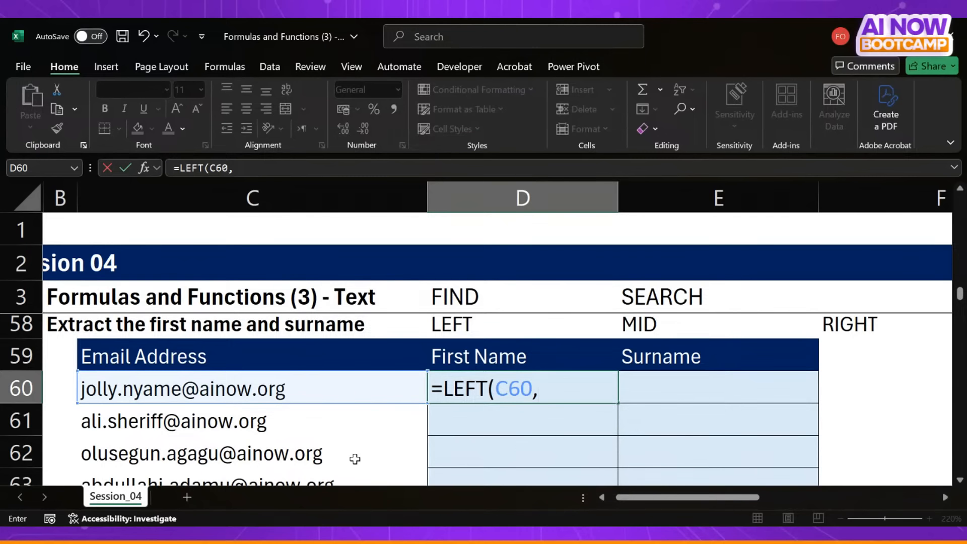
pyautogui.write('5)')
pyautogui.press('Return')
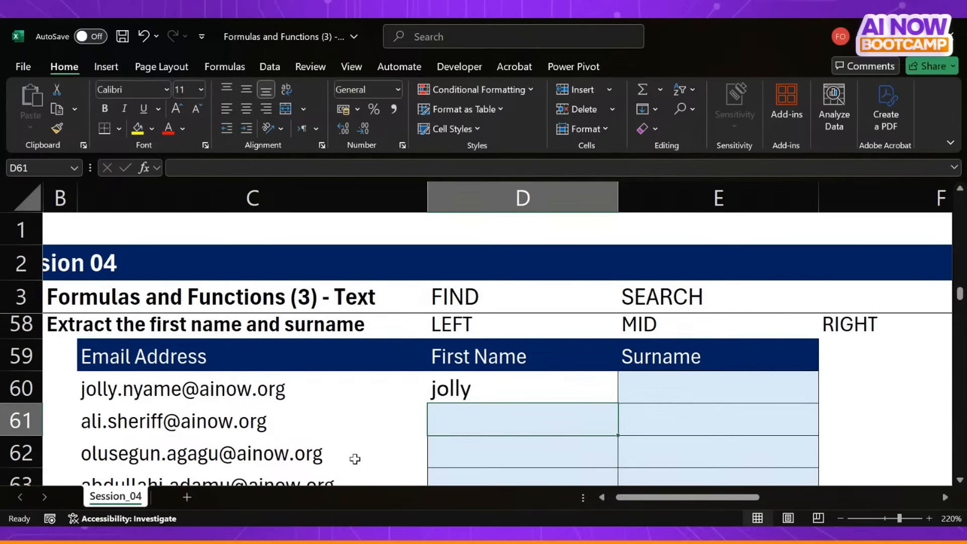
# - Fill the LEFT formula from D60 down into D61
pyautogui.press('Up')
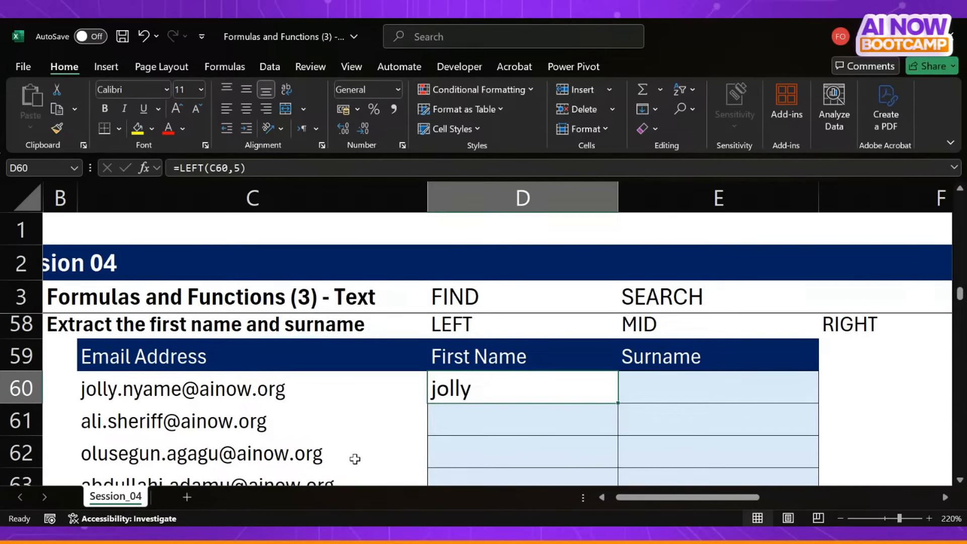
pyautogui.hotkey('shift', 'Down')
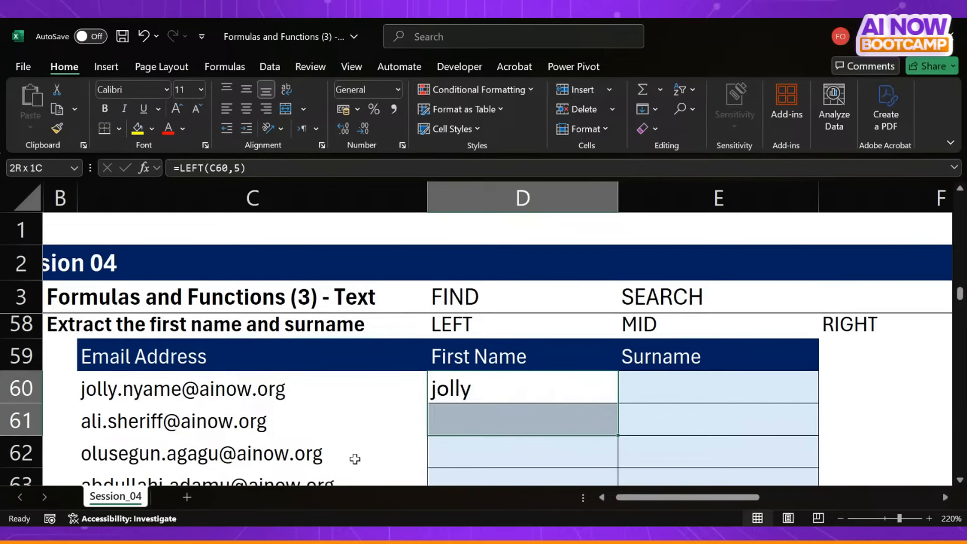
pyautogui.hotkey('ctrl', 'd')
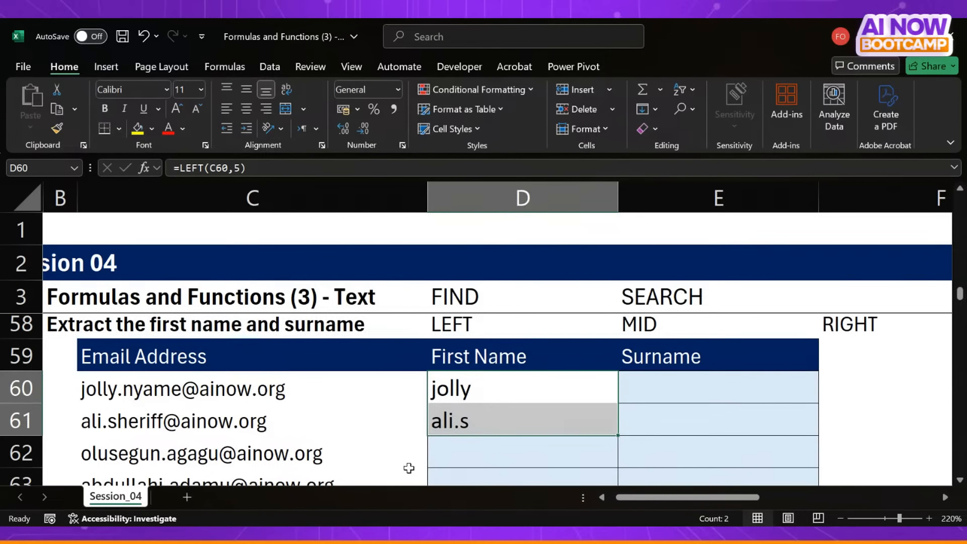
# - Compare the LEFT formulas in D60 and D61, examining the fixed character count against each email address
pyautogui.click(519, 420)
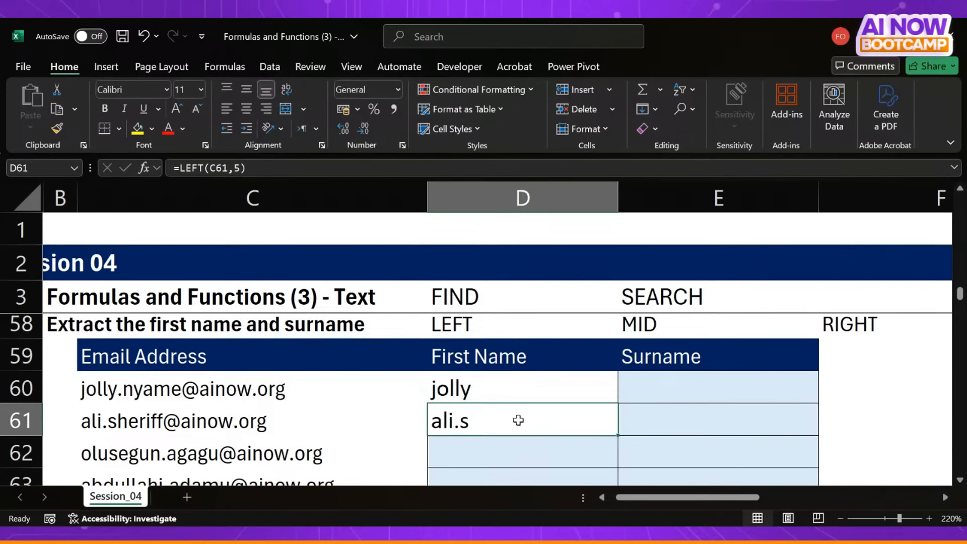
pyautogui.hotkey('alt', 'Tab')
pyautogui.click(488, 386)
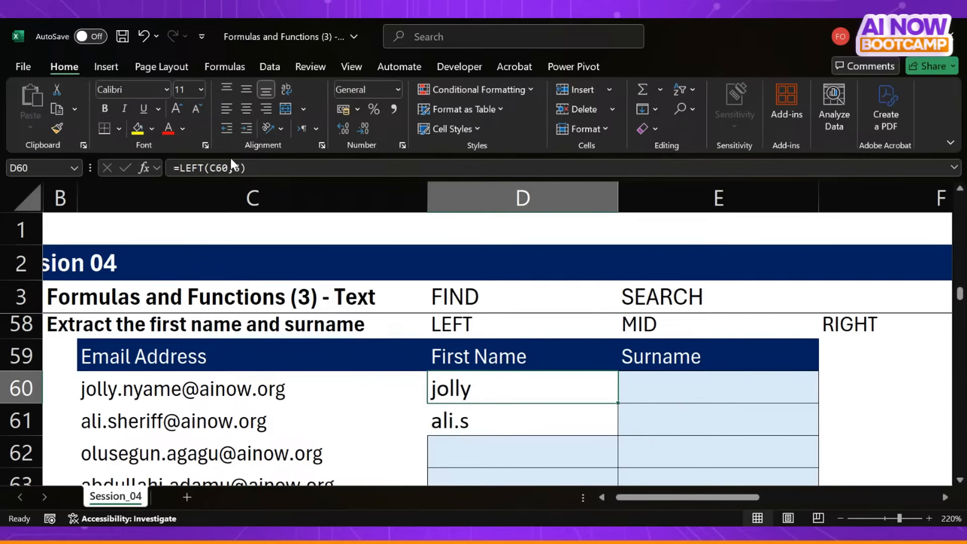
pyautogui.click(241, 169)
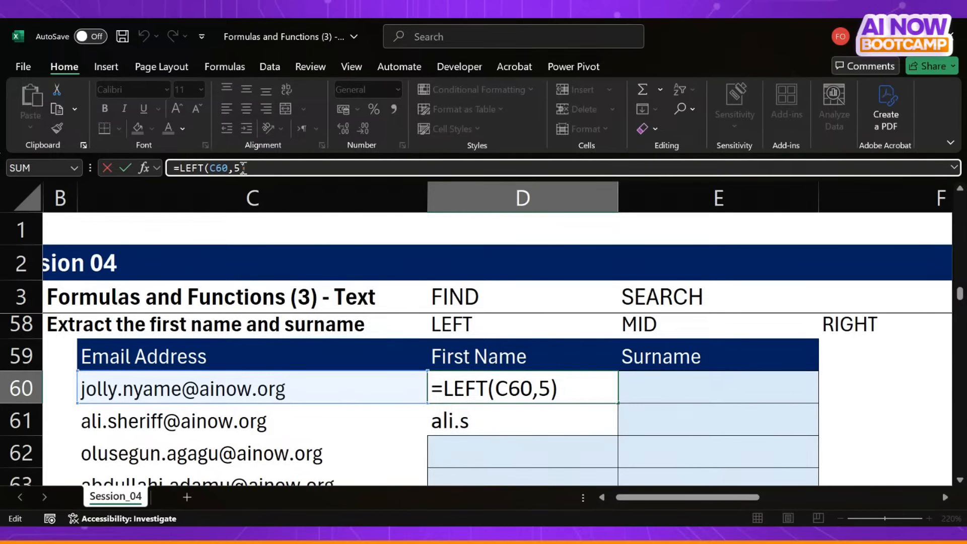
pyautogui.hotkey('ctrl', 'Return')
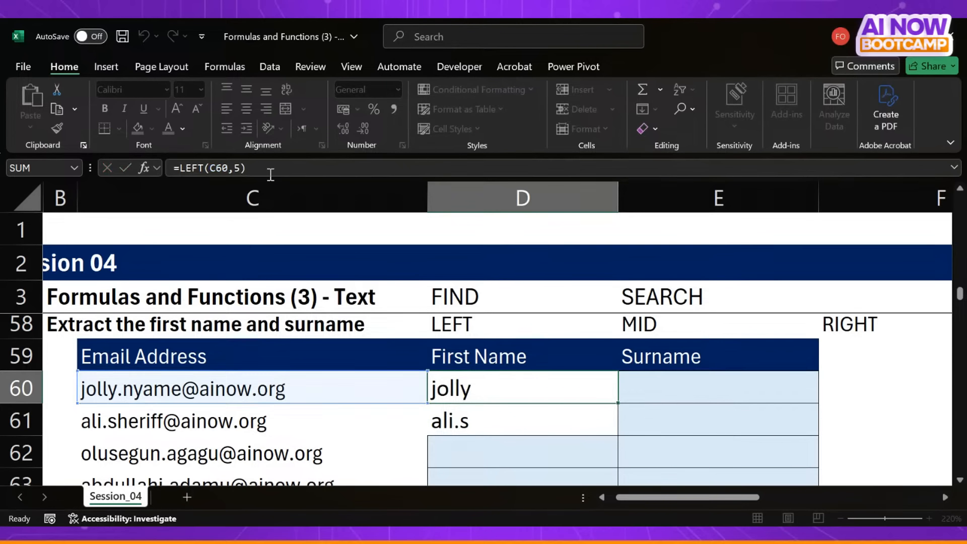
pyautogui.hotkey('alt', 'Tab')
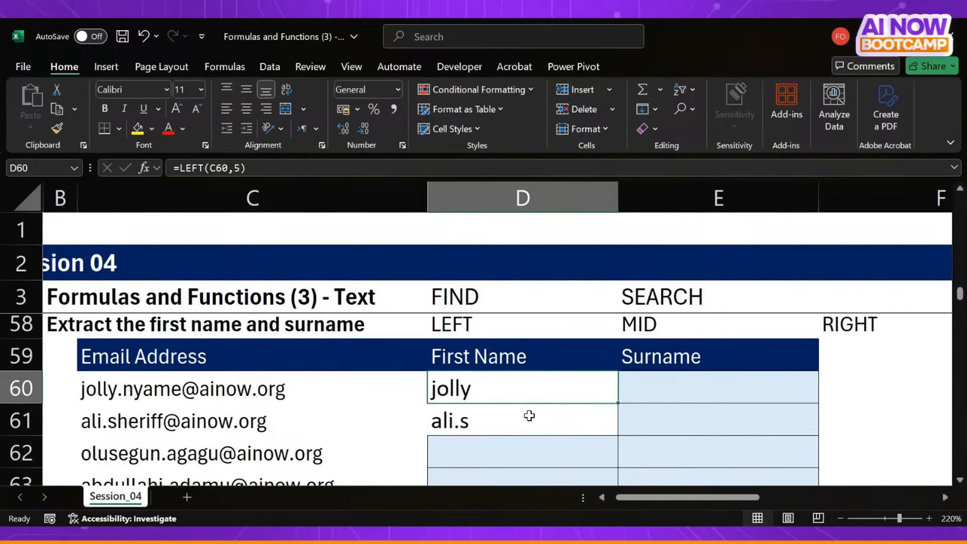
pyautogui.click(493, 423)
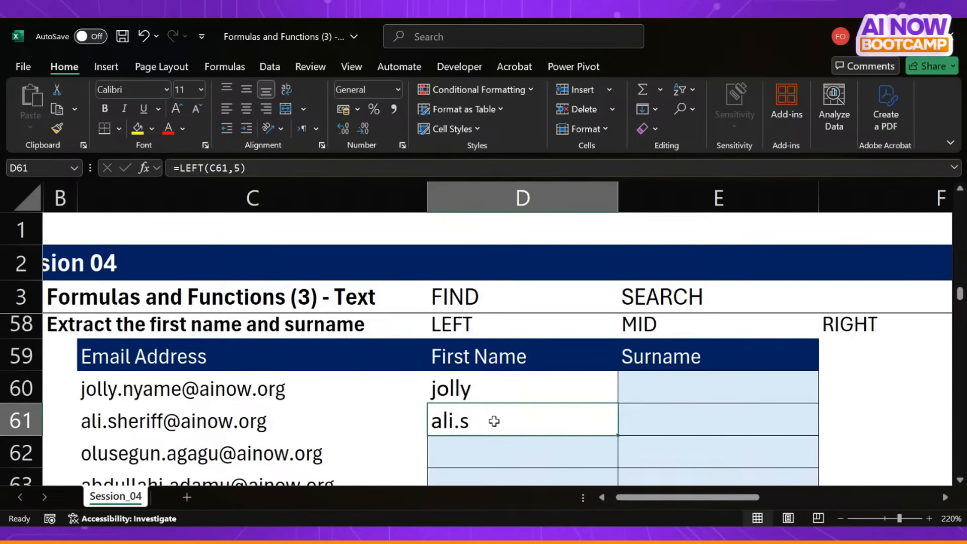
pyautogui.click(466, 392)
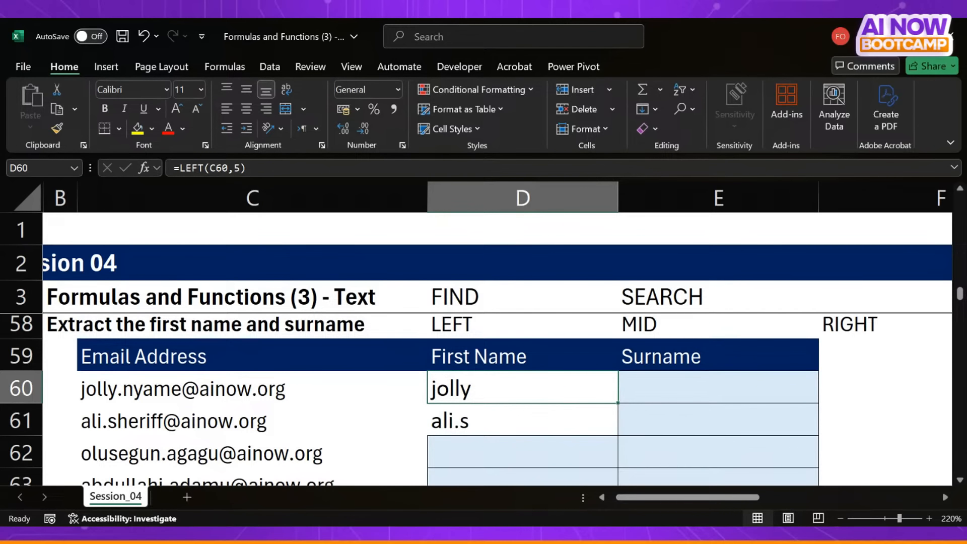
# - Examine the fixed character count in D60's LEFT formula against the email address in C60
pyautogui.click(241, 168)
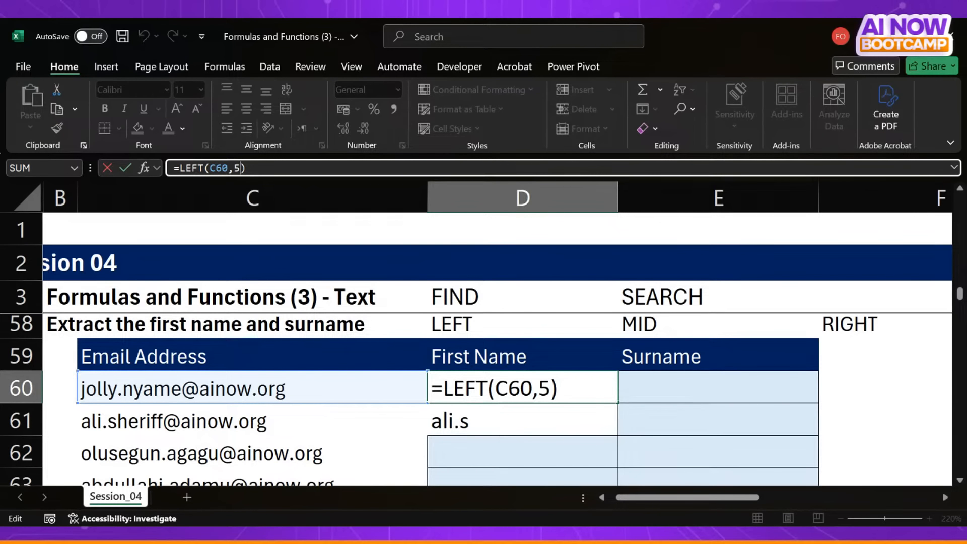
pyautogui.hotkey('ctrl', 'Return')
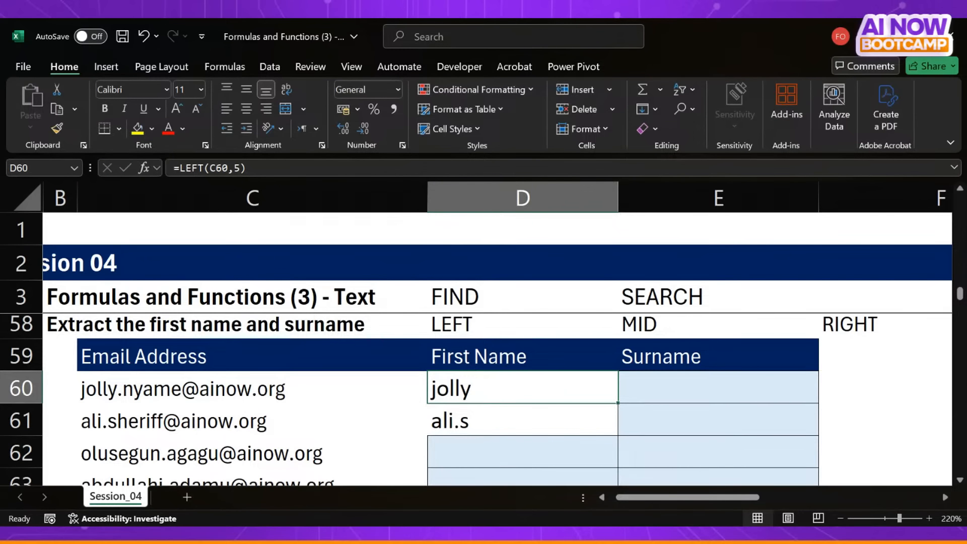
pyautogui.press('F2')
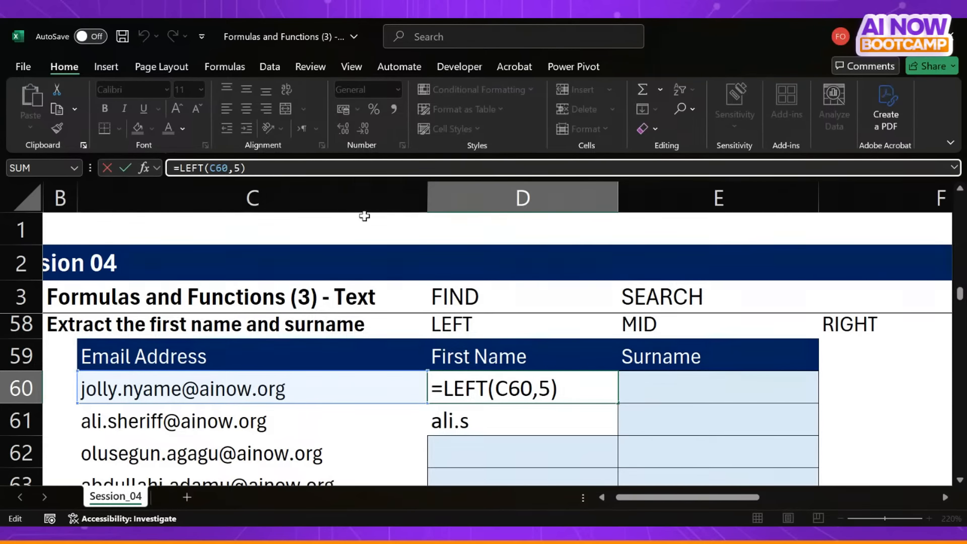
pyautogui.click(587, 401)
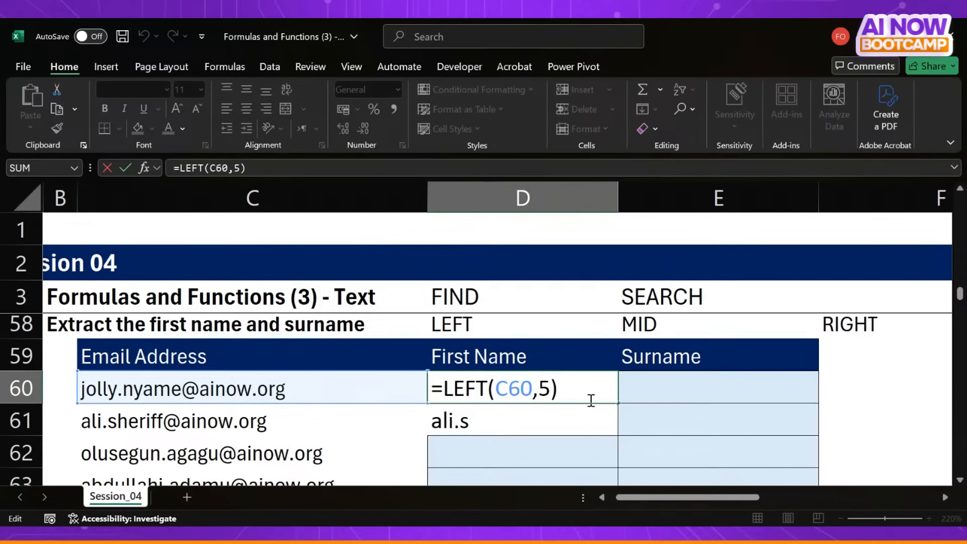
pyautogui.press('Left')
pyautogui.hotkey('shift', 'Left')
pyautogui.hotkey('ctrl', 'Return')
# - Clear the LEFT formulas from D60:D61 in the First Name column
pyautogui.hotkey('shift', 'Down')
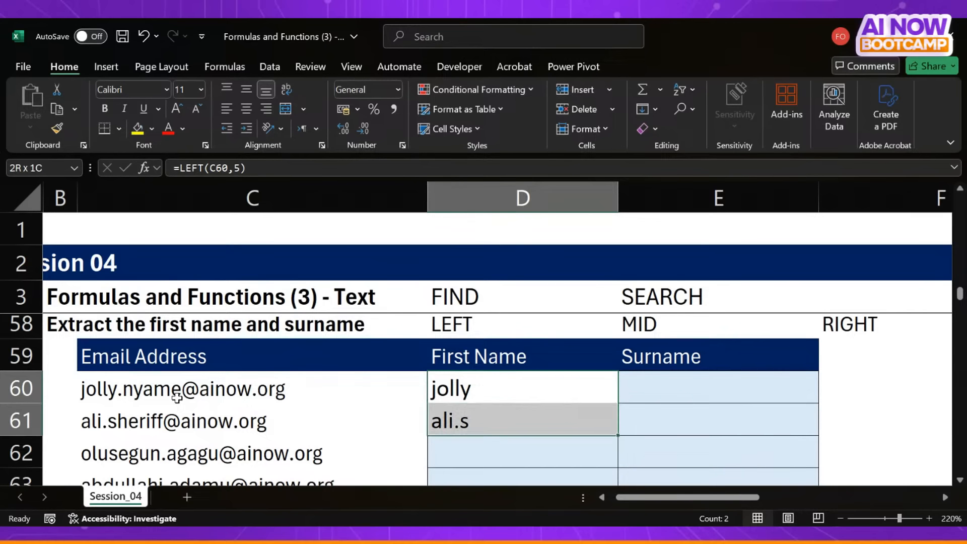
pyautogui.press('Delete')
pyautogui.hotkey('shift', 'Up')
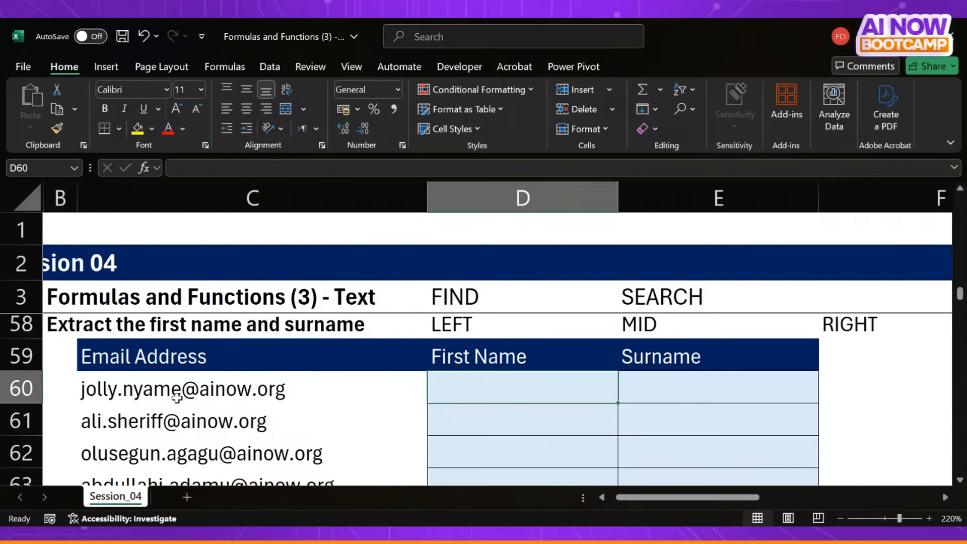
# - Enter =LEFT(C60, FIND(".",C60) ) in D60 to extract the text up to the first dot of the email address
pyautogui.write('=left')
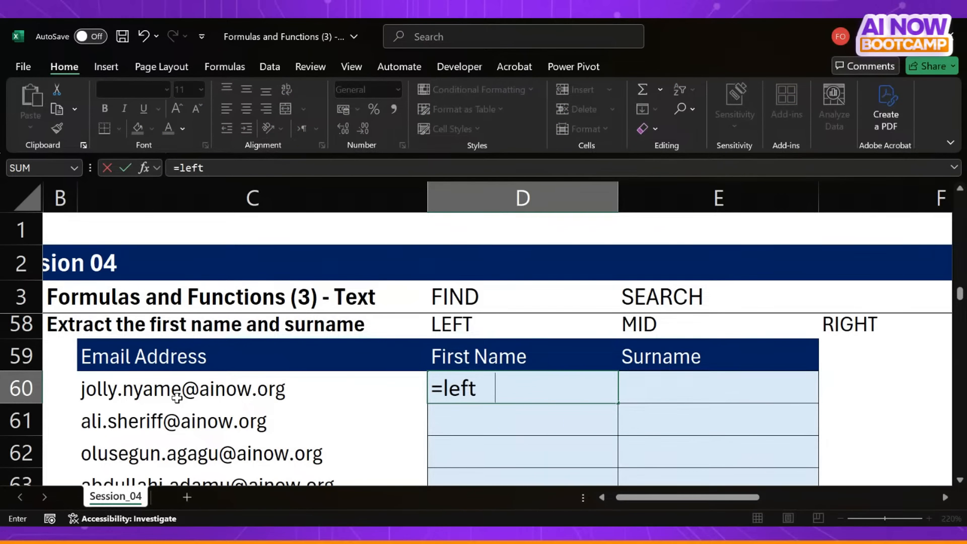
pyautogui.press('Tab')
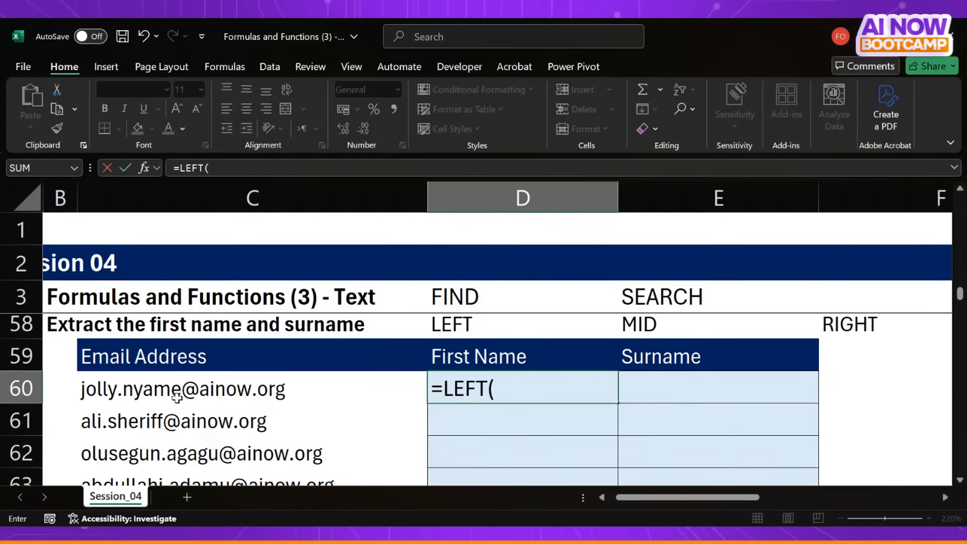
pyautogui.click(113, 388)
pyautogui.write(',')
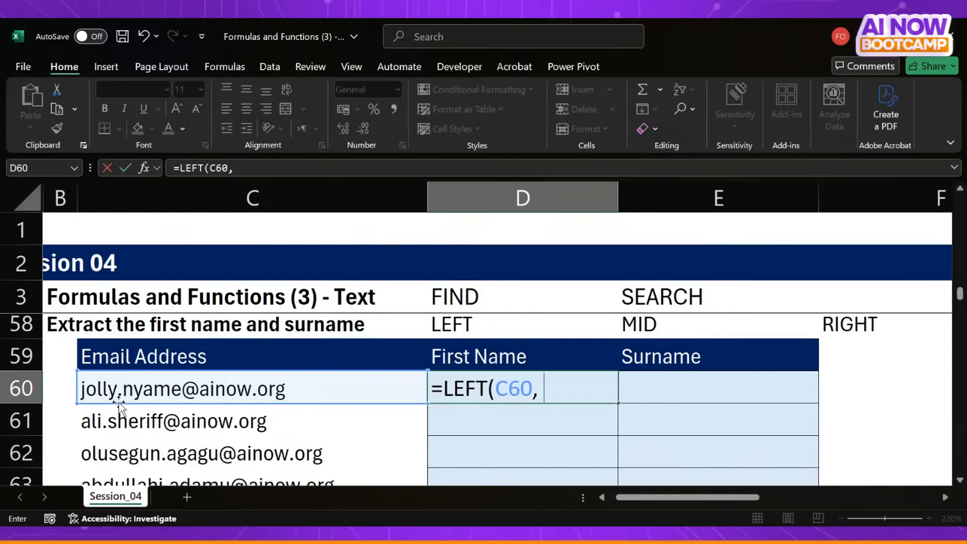
pyautogui.write('find')
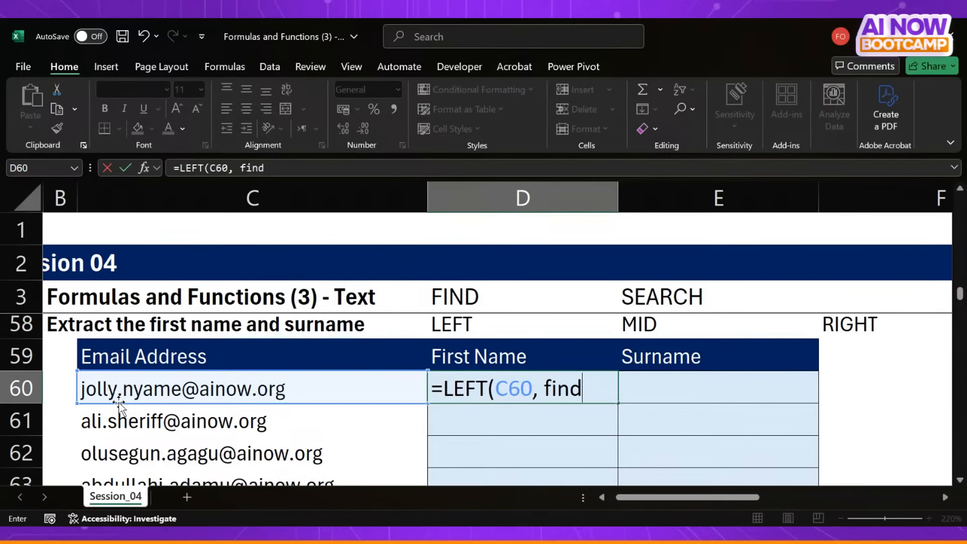
pyautogui.press('Tab')
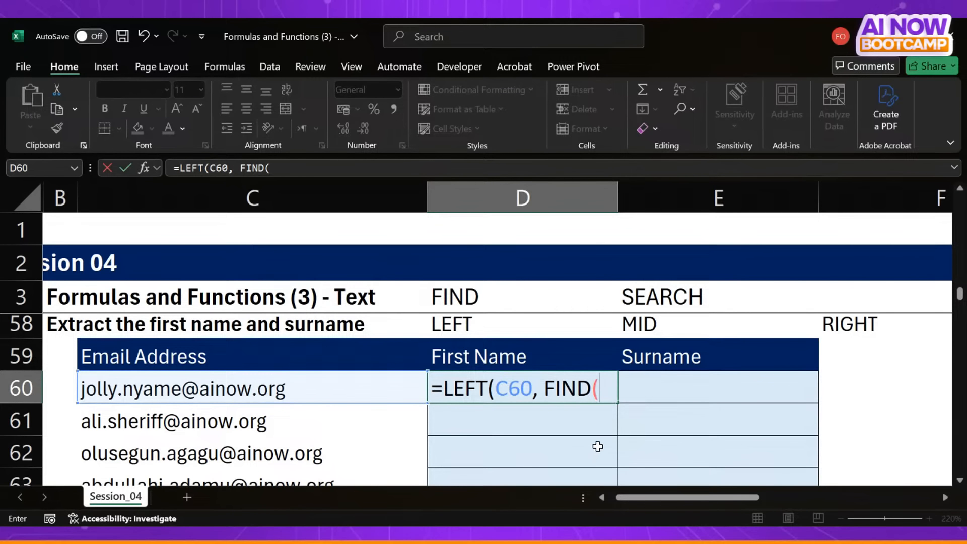
pyautogui.write('".",')
pyautogui.click(305, 382)
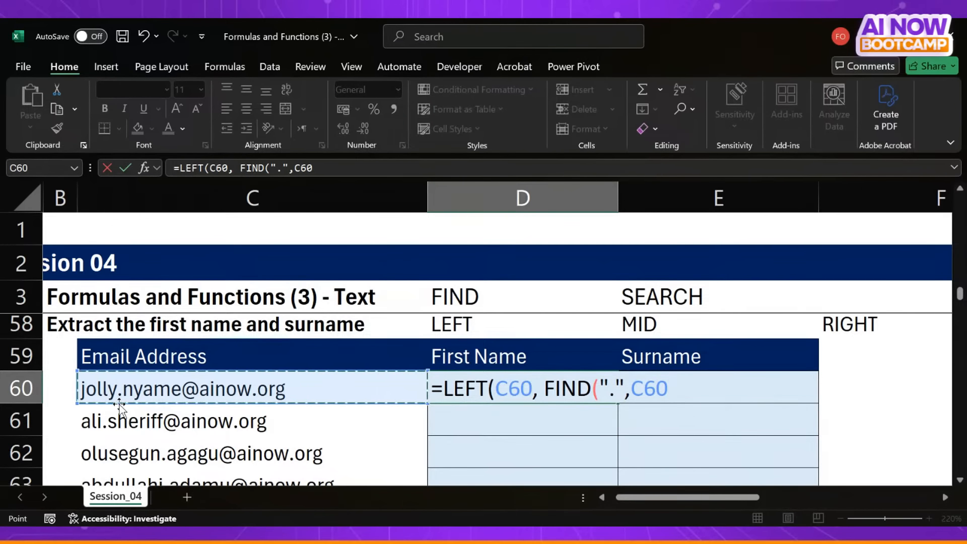
pyautogui.write(')')
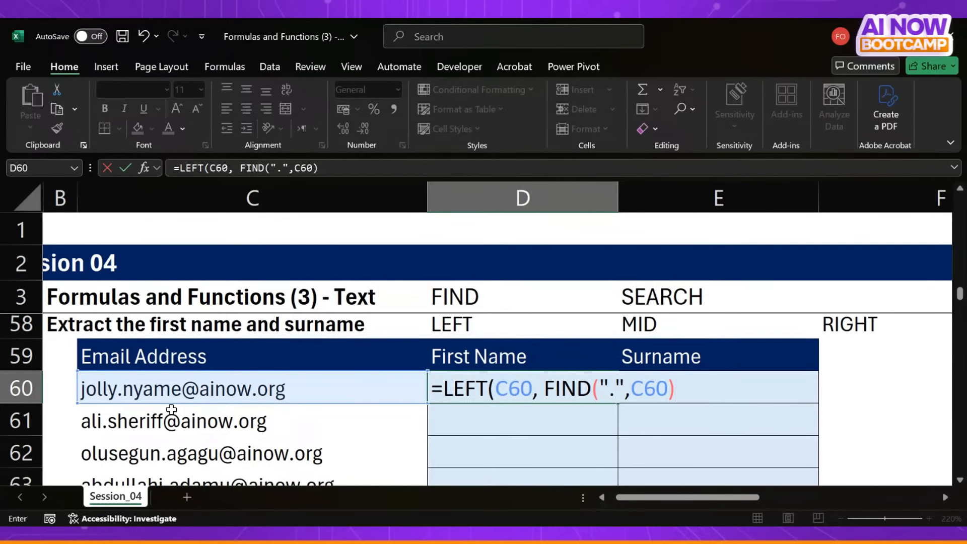
pyautogui.write(' )')
pyautogui.moveTo(548, 393); pyautogui.dragTo(675, 395)
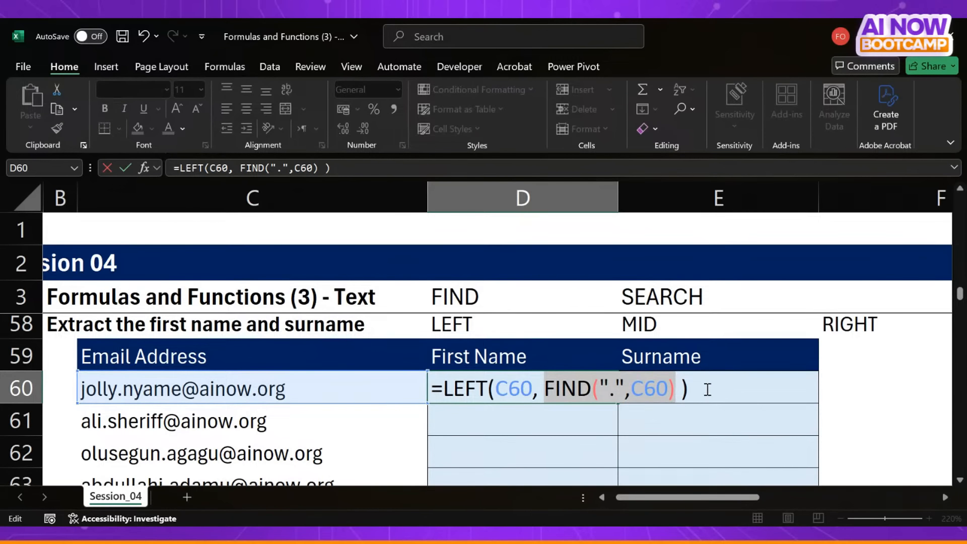
pyautogui.press('Return')
# - Edit the D60 formula to subtract 1 from the FIND result, giving =LEFT(C60, FIND(".",C60) -1 )
pyautogui.click(560, 384)
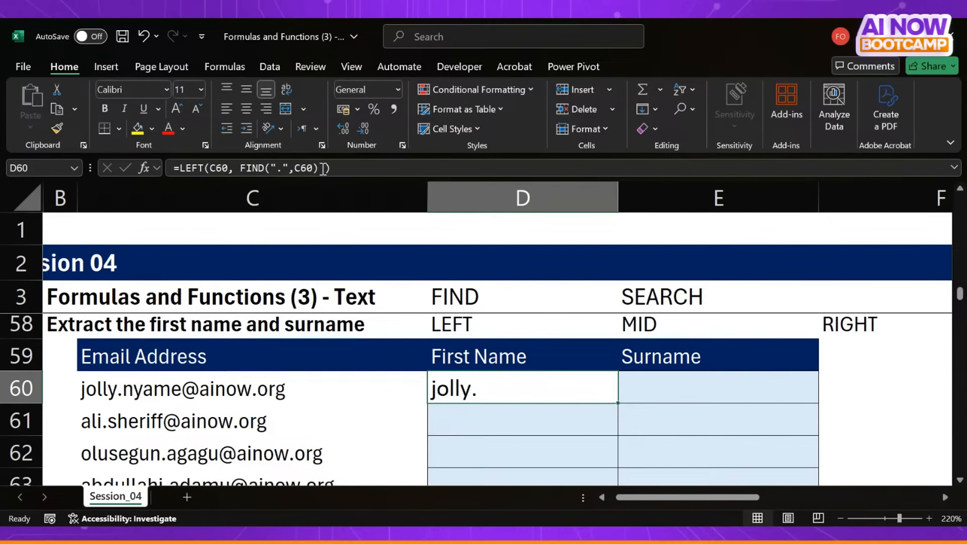
pyautogui.doubleClick(301, 168)
pyautogui.moveTo(300, 167); pyautogui.dragTo(243, 168)
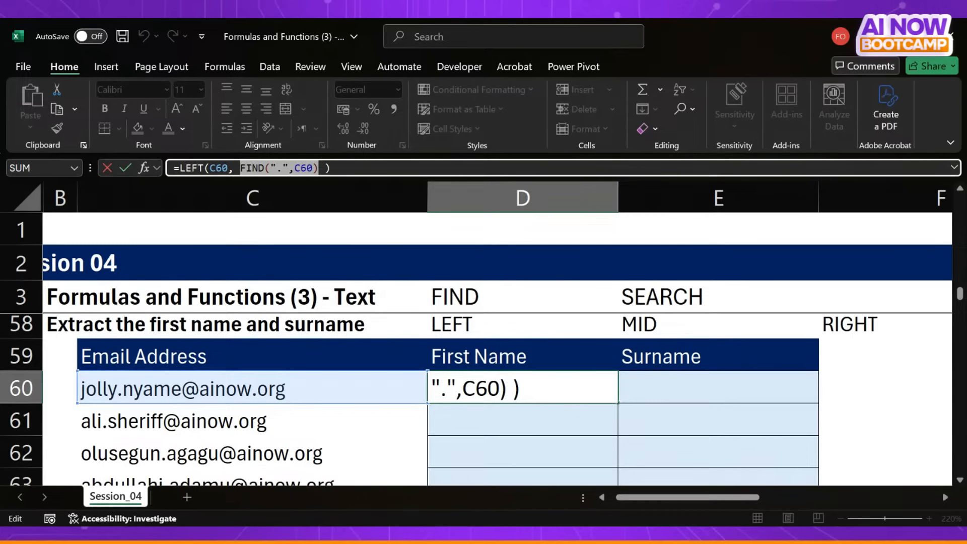
pyautogui.press('Right')
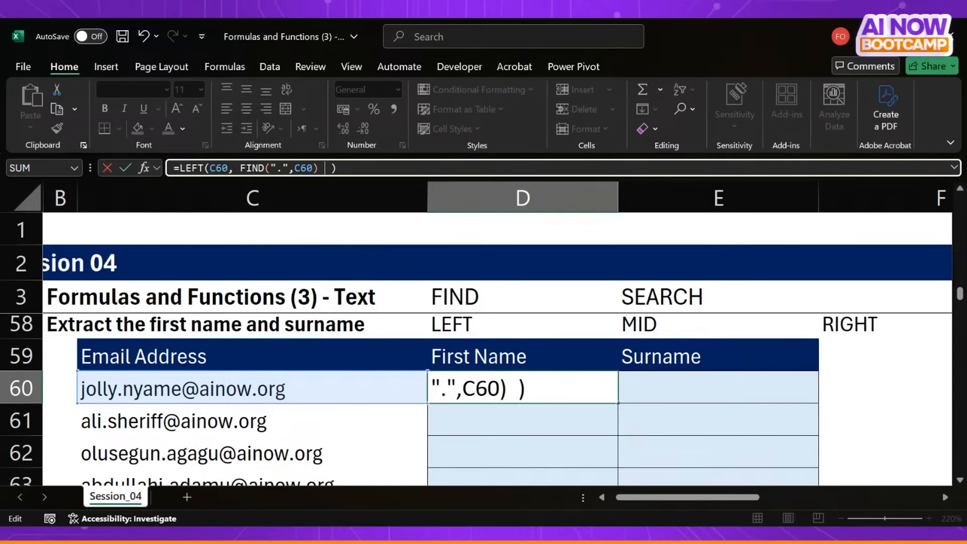
pyautogui.write('-1')
pyautogui.press('Return')
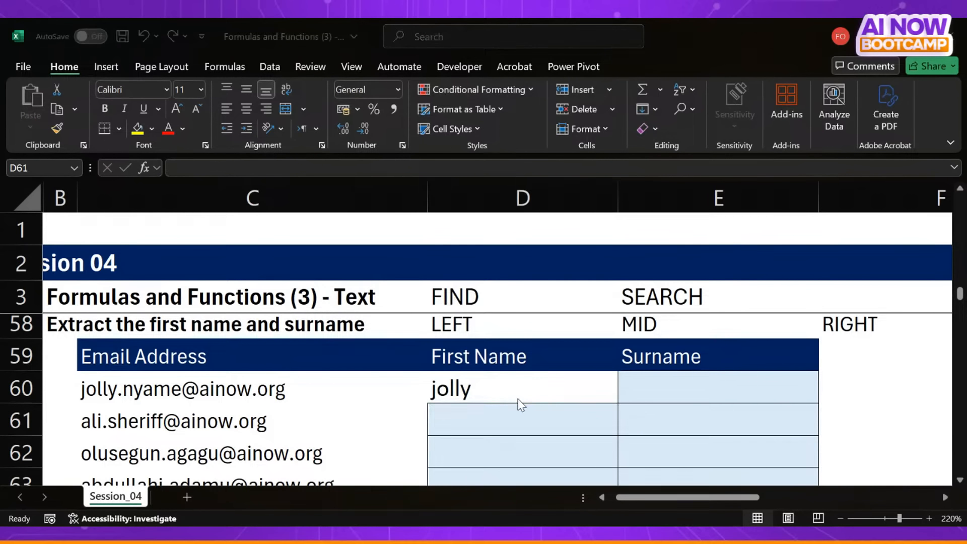
# - Fill the LEFT and FIND formula from D60 down into D61 and D62
pyautogui.click(808, 361)
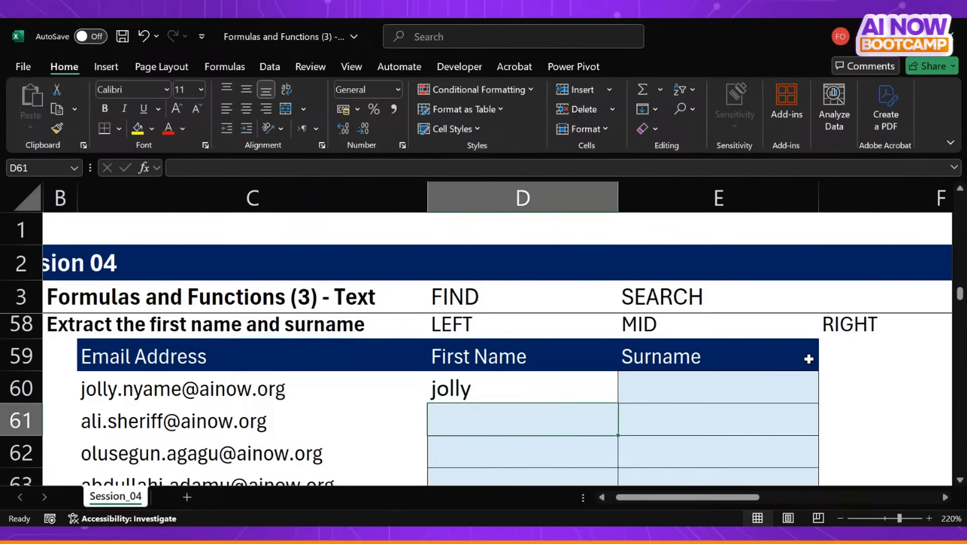
pyautogui.hotkey('ctrl', 'd')
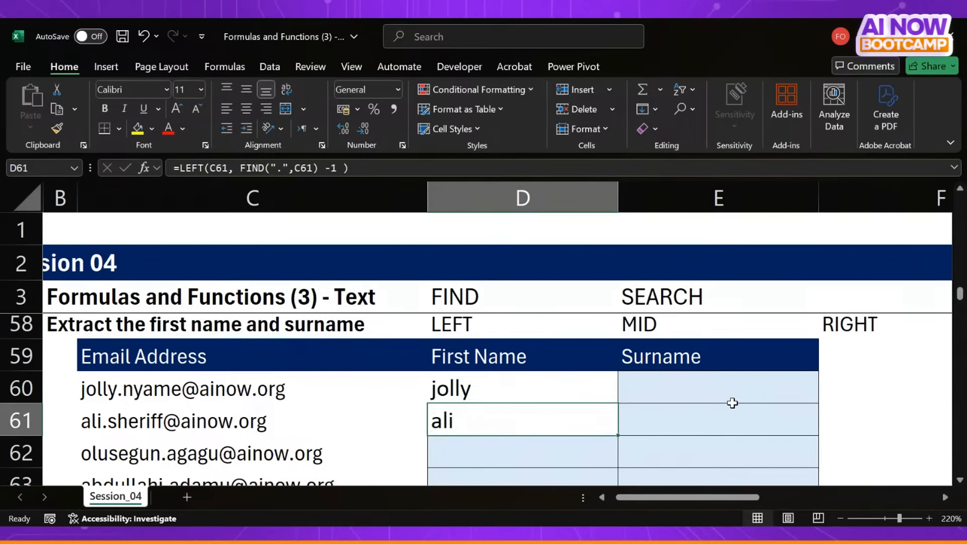
pyautogui.press('Down')
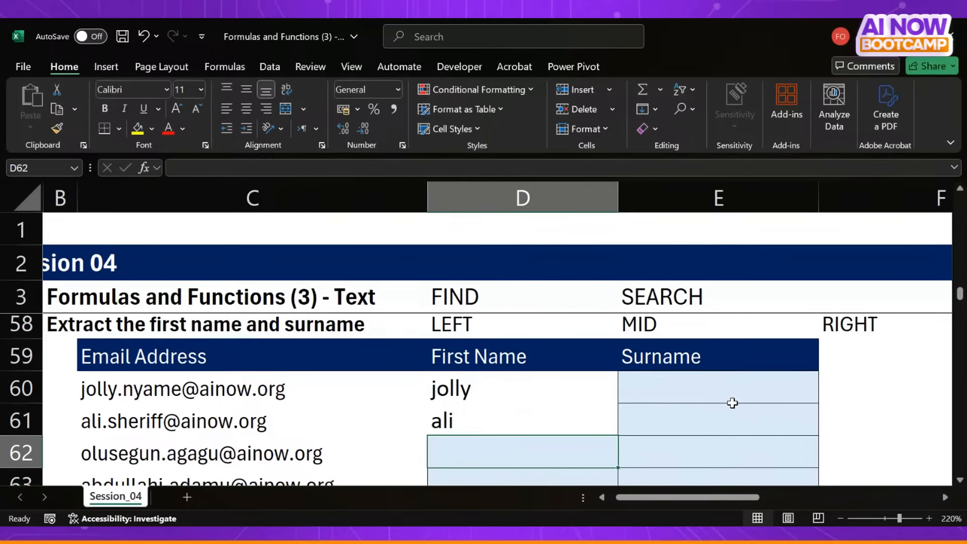
pyautogui.hotkey('ctrl', 'd')
pyautogui.click(611, 401)
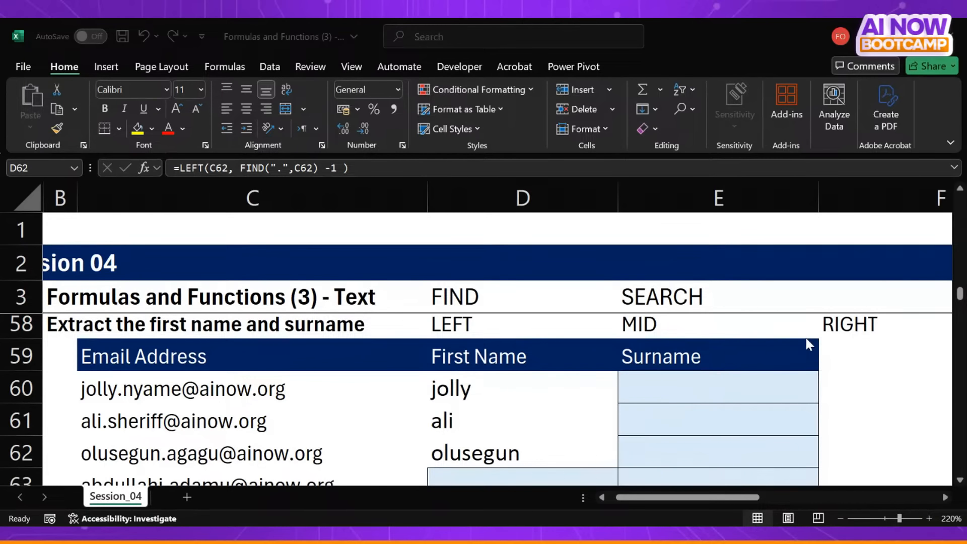
# - Clear the first name formulas from D60:D62 and return to D60
pyautogui.click(805, 338)
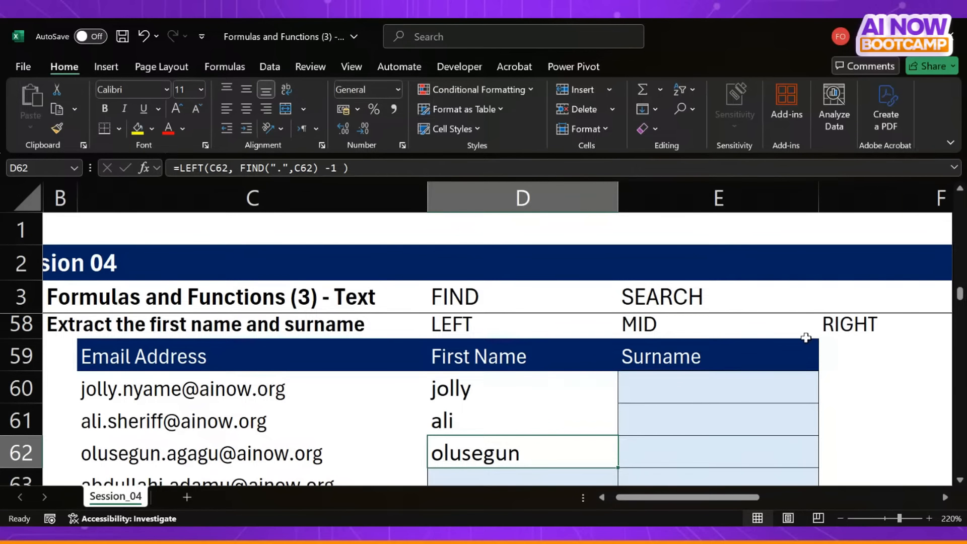
pyautogui.hotkey('alt', 'Tab')
pyautogui.click(536, 390)
pyautogui.moveTo(536, 390); pyautogui.dragTo(544, 453)
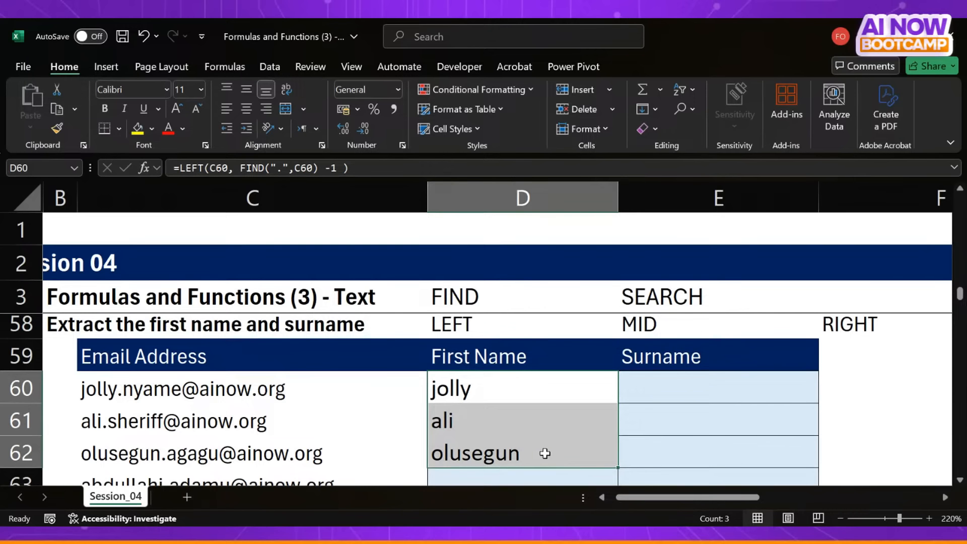
pyautogui.press('Delete')
pyautogui.press('Up')
pyautogui.press('Down')
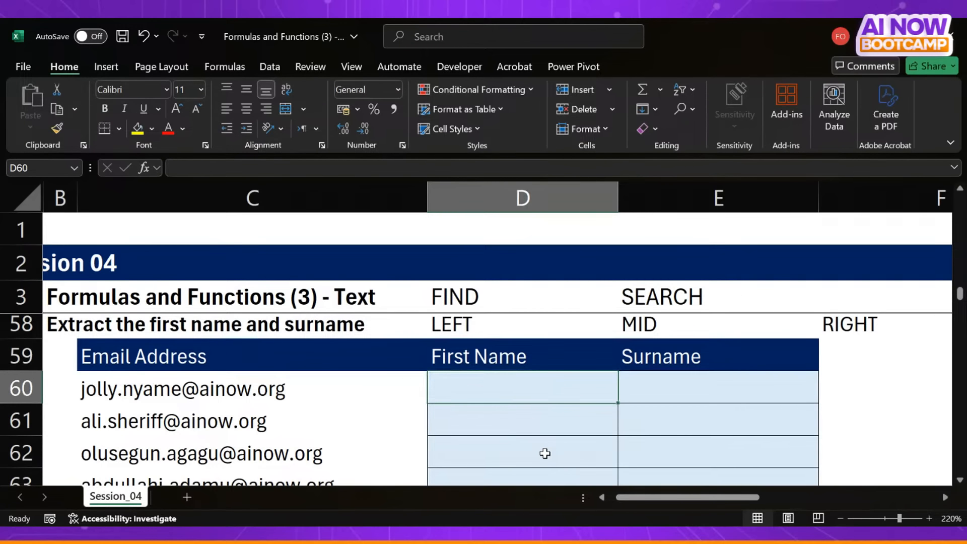
# - Enter =FIND("@",C60) in D60 to locate the @ sign in the first email address, and reselect D60
pyautogui.scroll(-3, 649, 435)
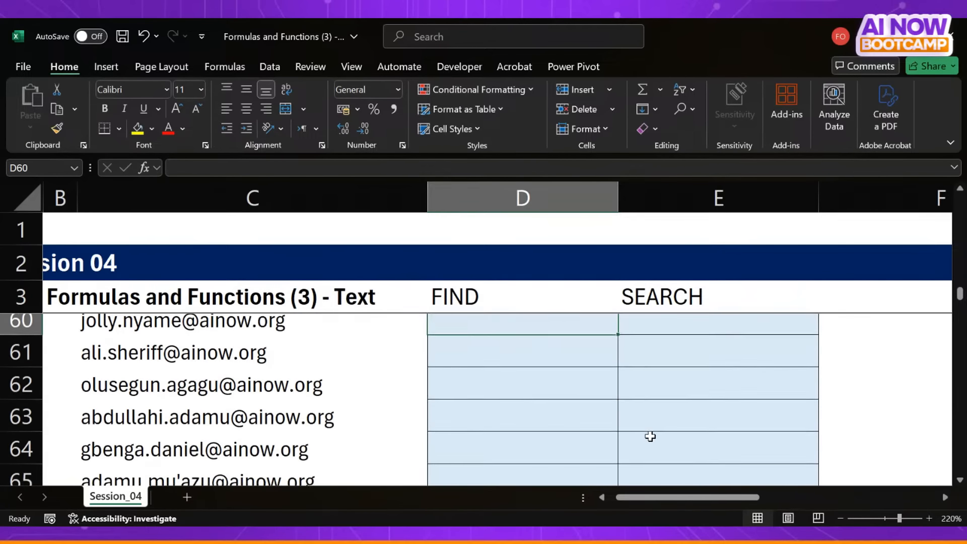
pyautogui.scroll(2, 650, 436)
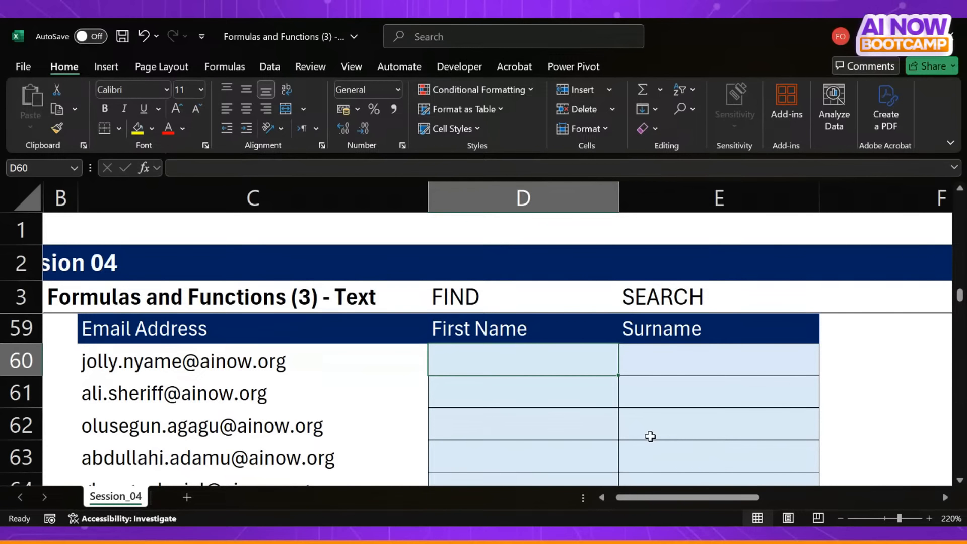
pyautogui.write('=')
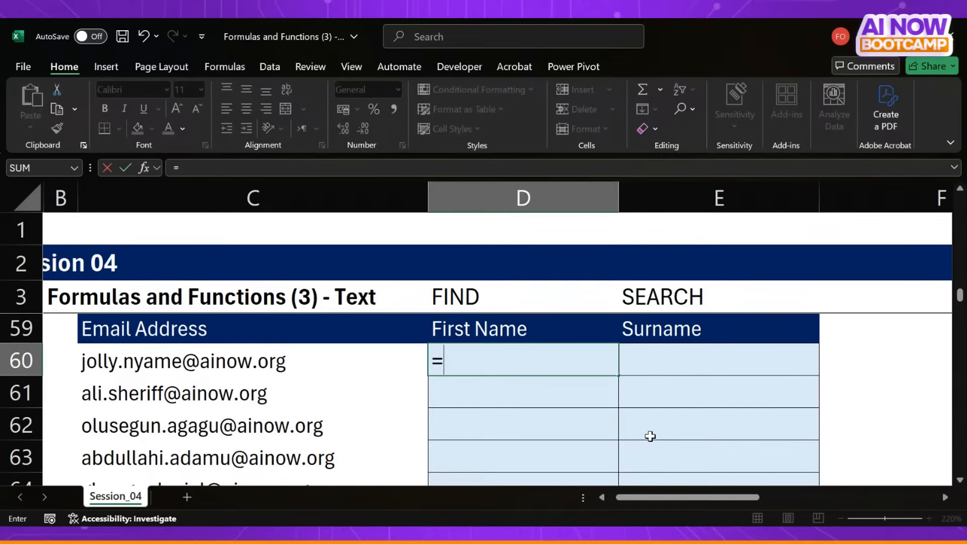
pyautogui.press('Escape')
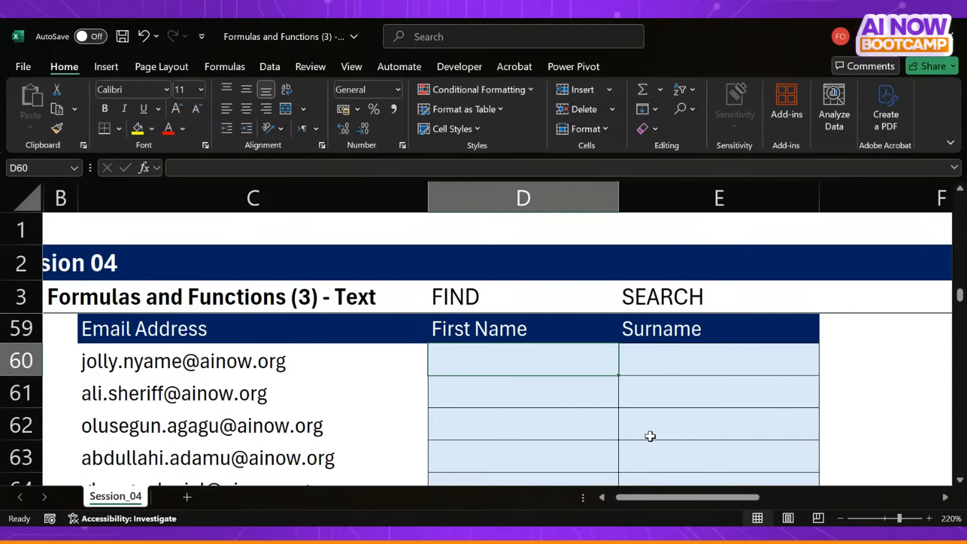
pyautogui.write('=find')
pyautogui.press('Tab')
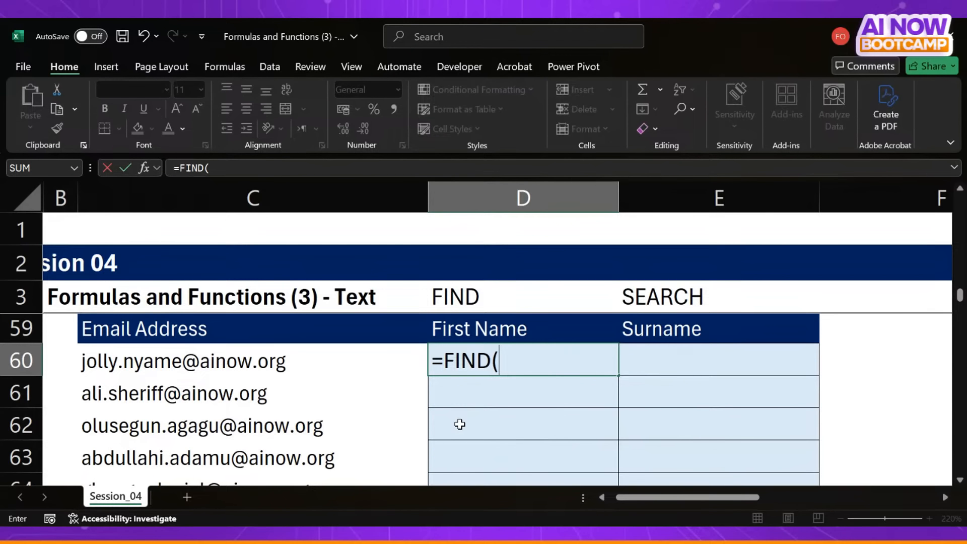
pyautogui.write('"@",')
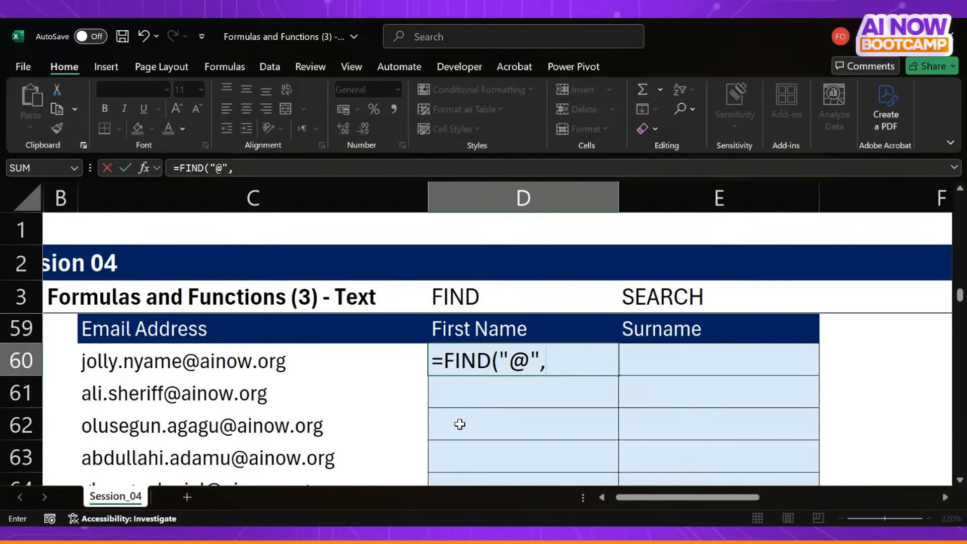
pyautogui.click(328, 362)
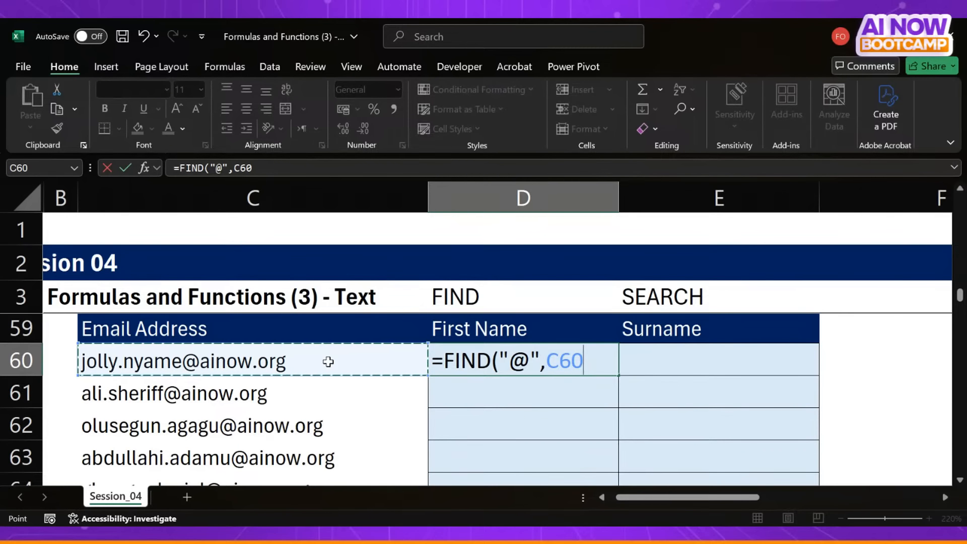
pyautogui.write(')')
pyautogui.press('Return')
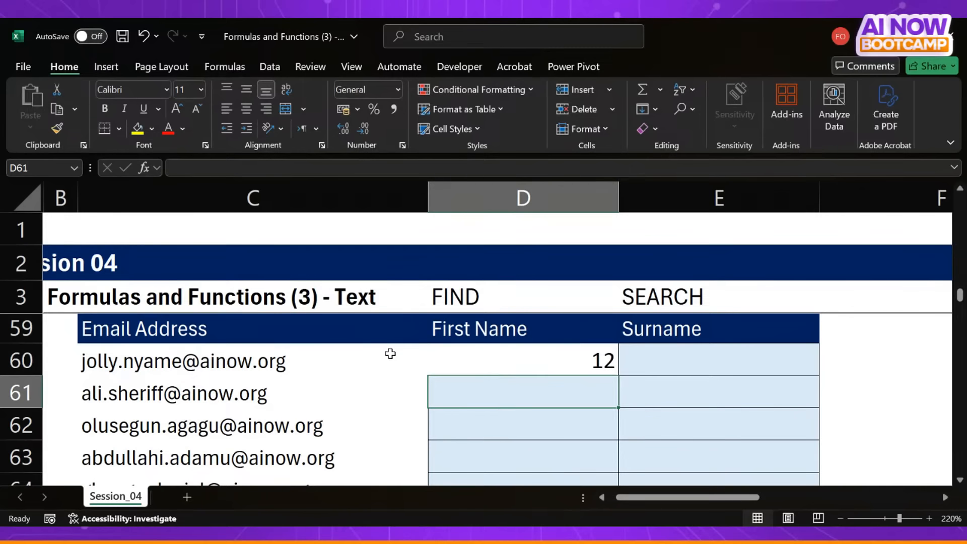
pyautogui.click(485, 359)
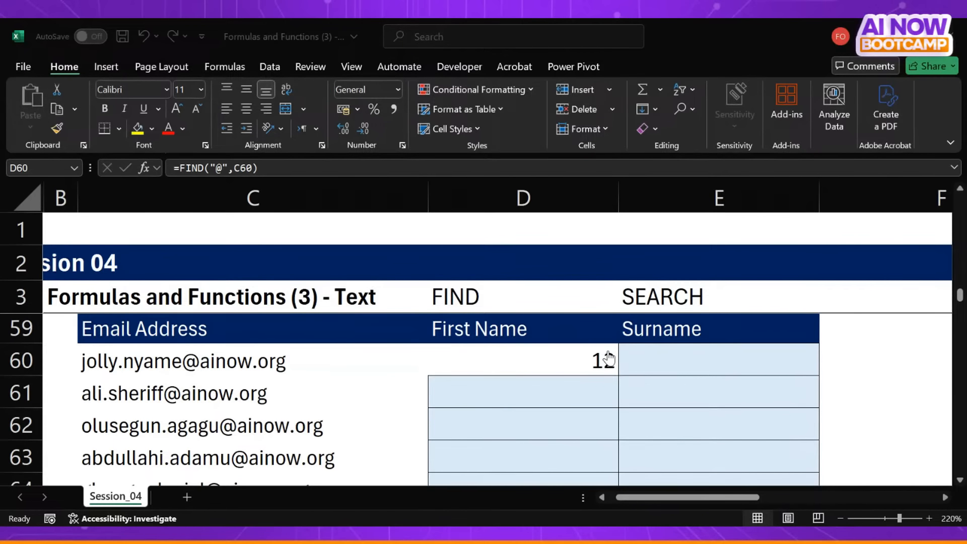
pyautogui.click(608, 358)
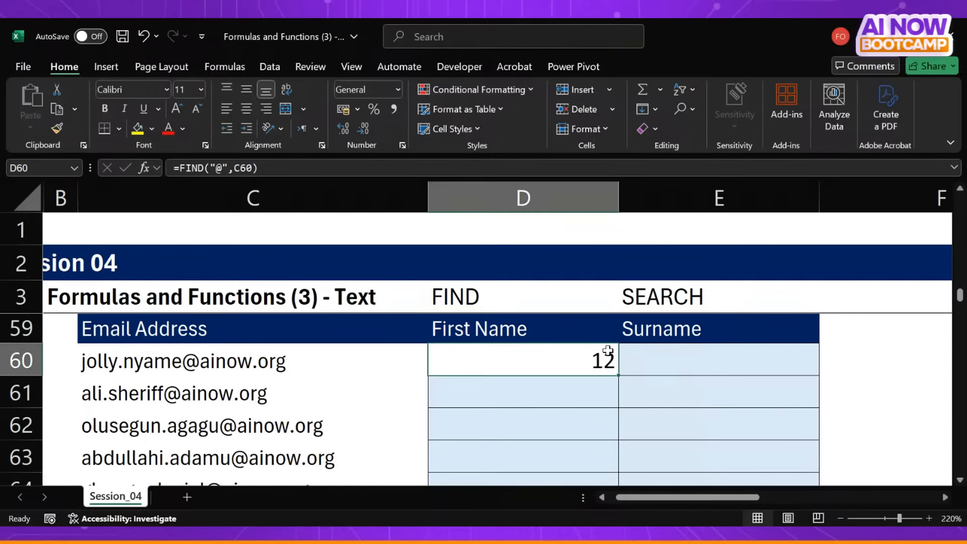
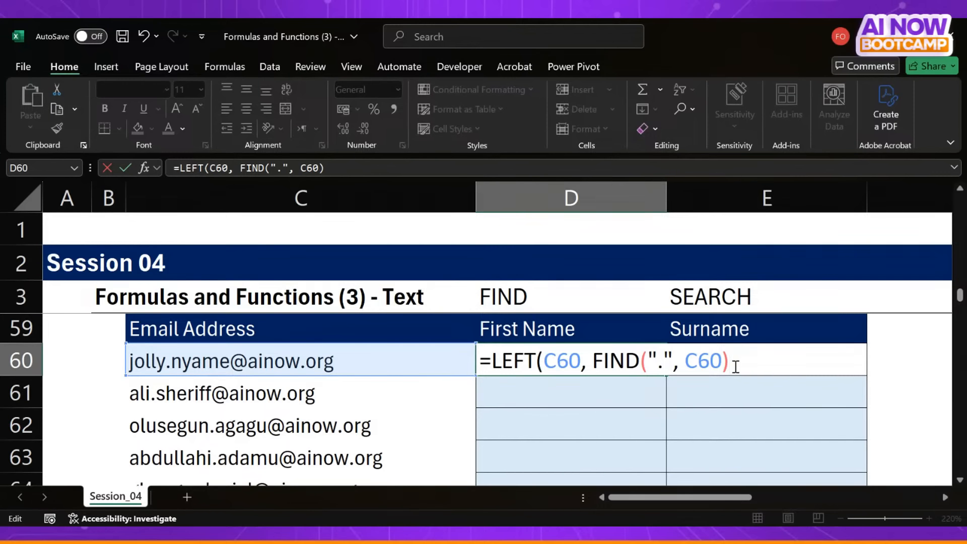
# - Complete the first name formula in D60 as =LEFT(C60, FIND(".", C60) -1 ) by subtracting 1 from the FIND result
pyautogui.write('-1 )')
pyautogui.moveTo(596, 361); pyautogui.dragTo(729, 348)
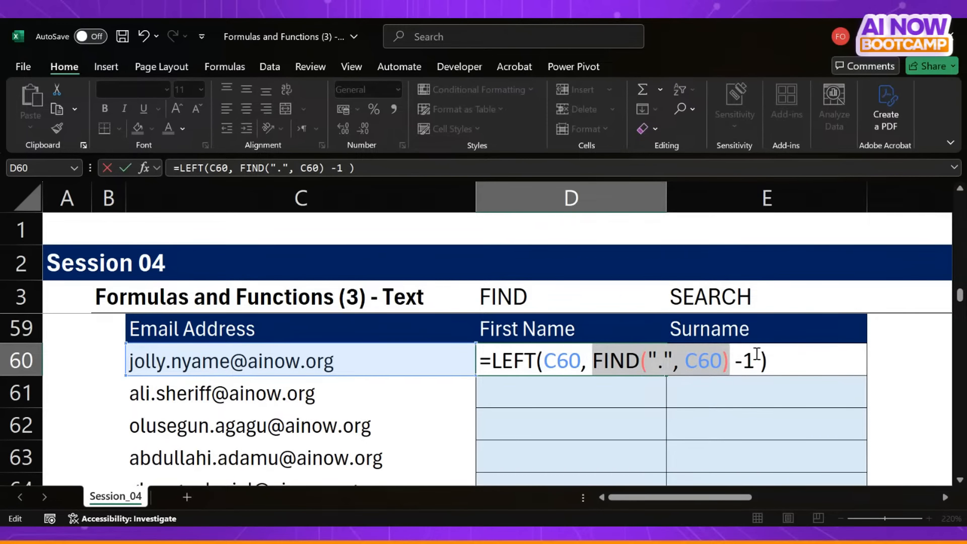
pyautogui.press('Return')
# - Wrap the D60 formula in PROPER, giving =PROPER(LEFT(C60, FIND(".", C60) -1 )), and reselect D60
pyautogui.doubleClick(604, 361)
pyautogui.click(491, 361)
pyautogui.write('PROPER(')
pyautogui.press('End')
pyautogui.write(')')
pyautogui.press('Return')
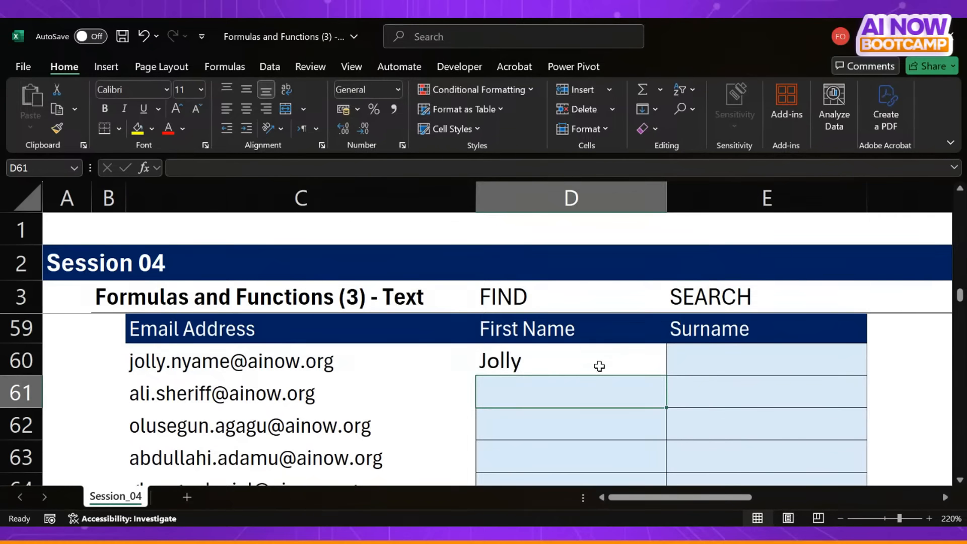
pyautogui.click(598, 366)
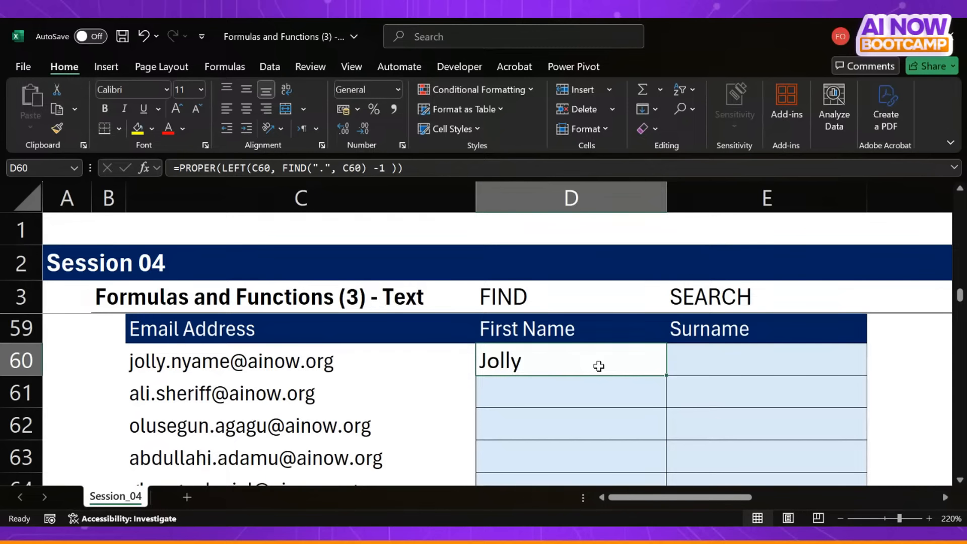
pyautogui.hotkey('alt', 'Tab')
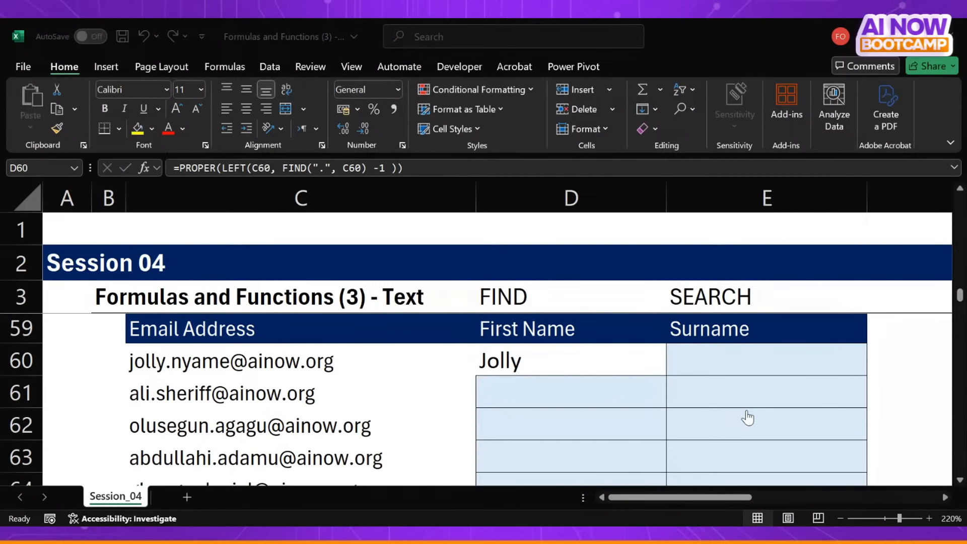
pyautogui.hotkey('alt', 'Tab')
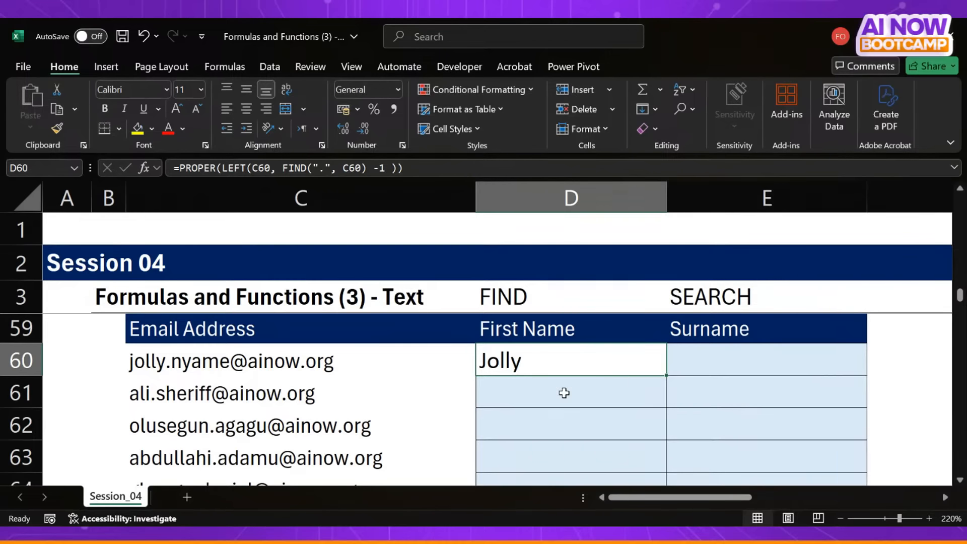
pyautogui.scroll(-1, 564, 392)
pyautogui.scroll(1, 564, 393)
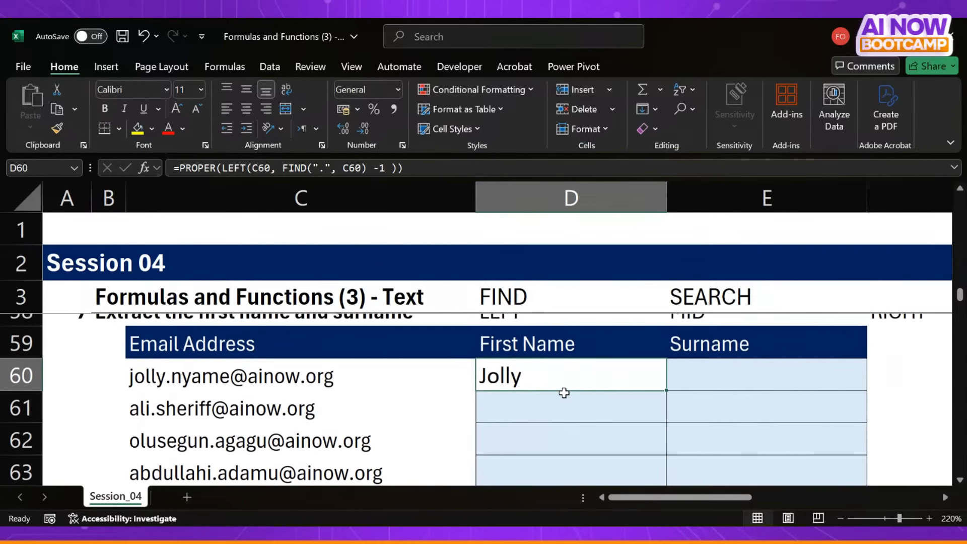
# - Enter the function hints MID in G60 and FIND in G61, beside the Surname exercise
pyautogui.click(745, 374)
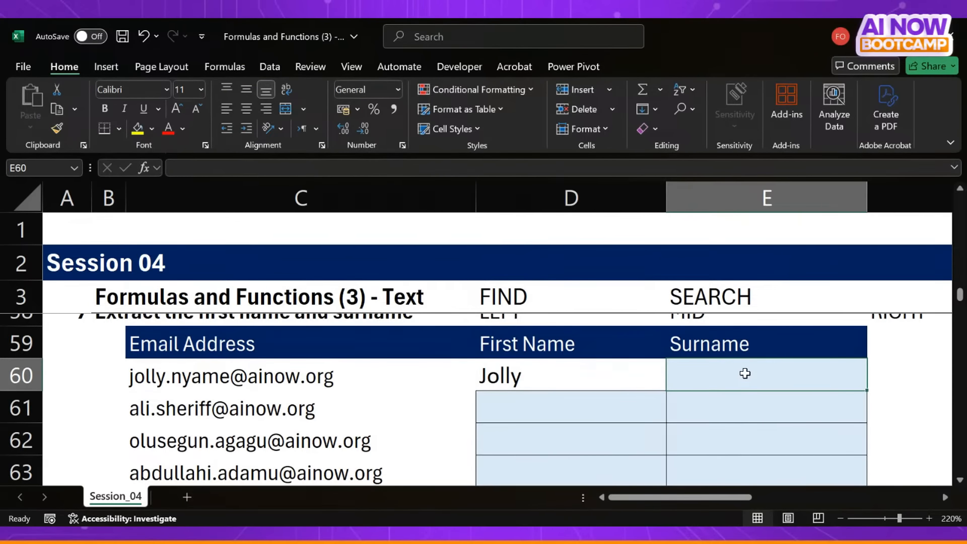
pyautogui.hscroll(2, 695, 435)
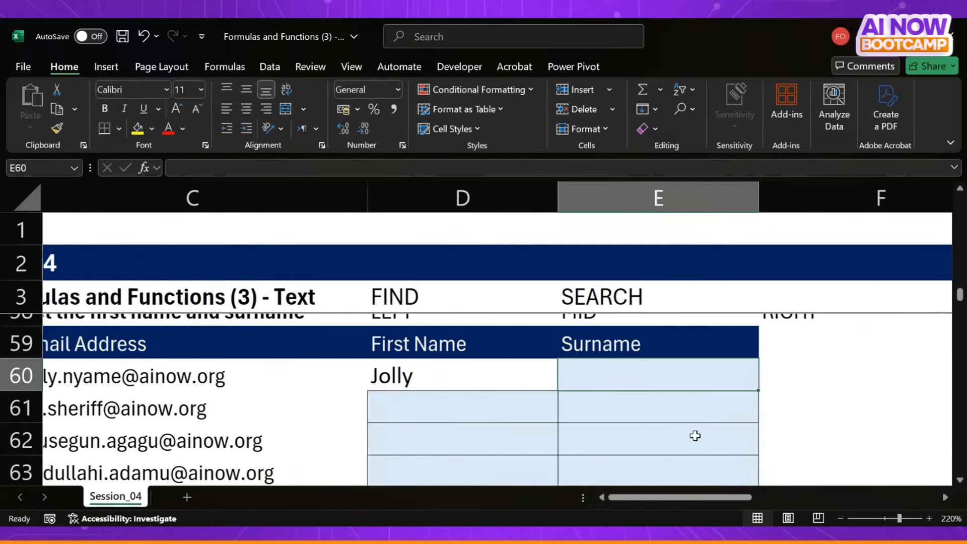
pyautogui.hscroll(6, 695, 436)
pyautogui.click(587, 370)
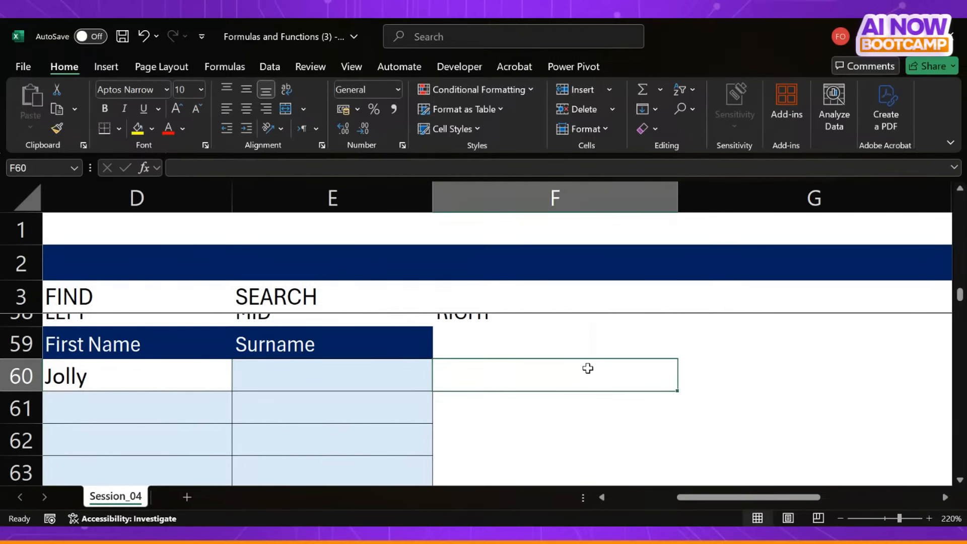
pyautogui.click(728, 382)
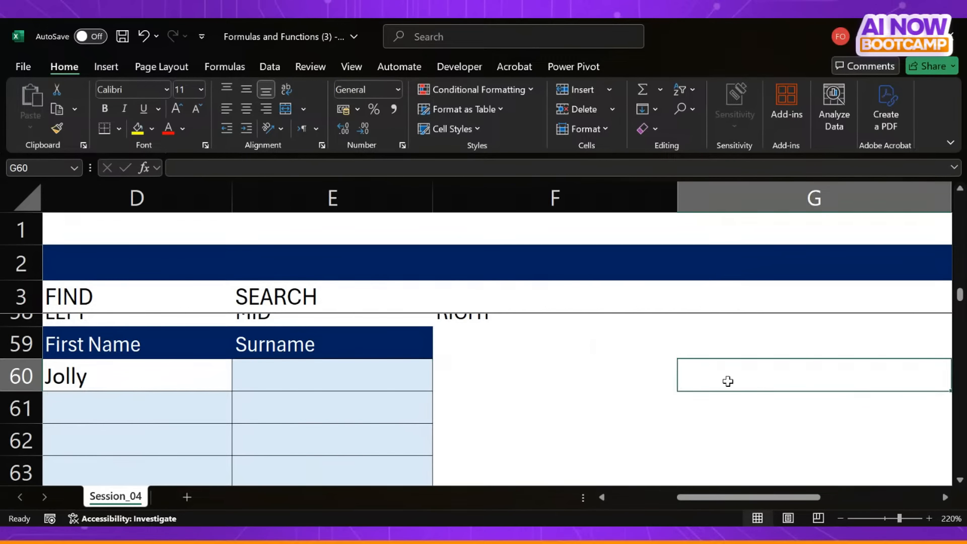
pyautogui.hscroll(3, 728, 381)
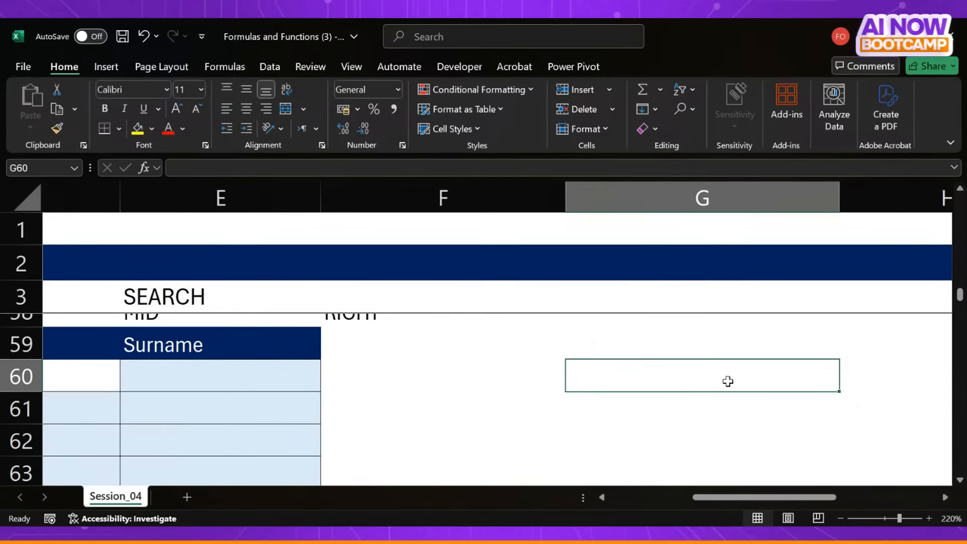
pyautogui.write('MID')
pyautogui.press('Up')
pyautogui.press('Down')
pyautogui.press('Down')
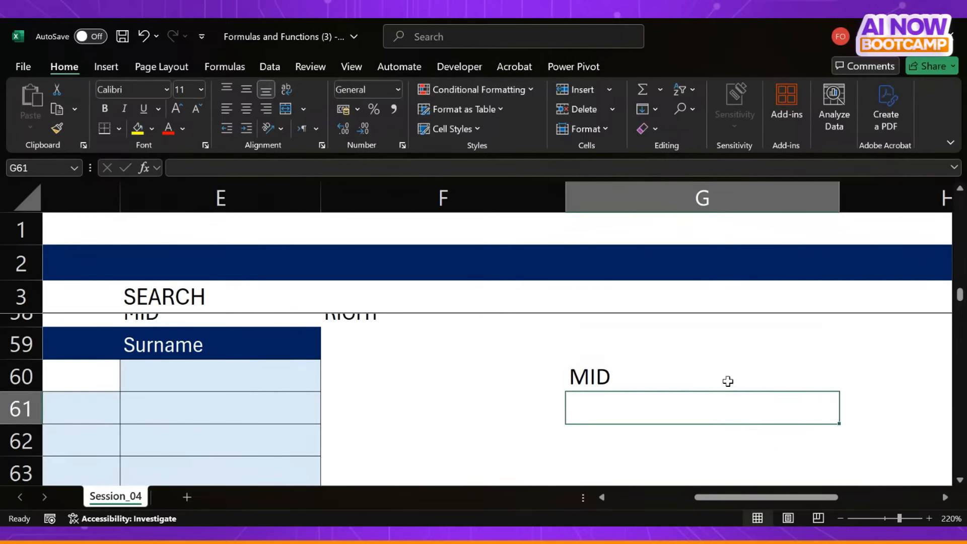
pyautogui.write('FIND')
pyautogui.press('Return')
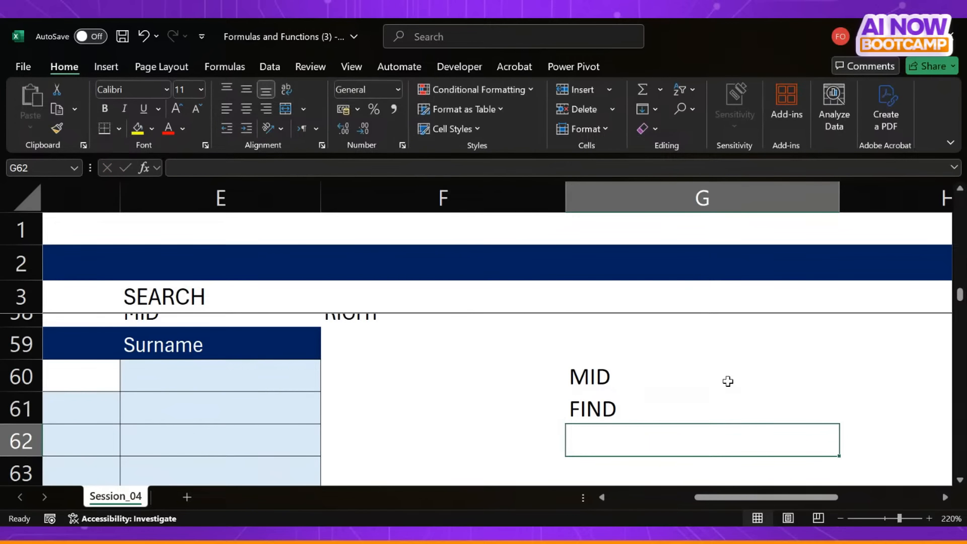
# - Extend the function hint list with LEN in G62 and RIGHT in G63
pyautogui.write('LEN')
pyautogui.press('Return')
pyautogui.hscroll(2, 660, 369)
pyautogui.write('RIH')
pyautogui.press('BackSpace')
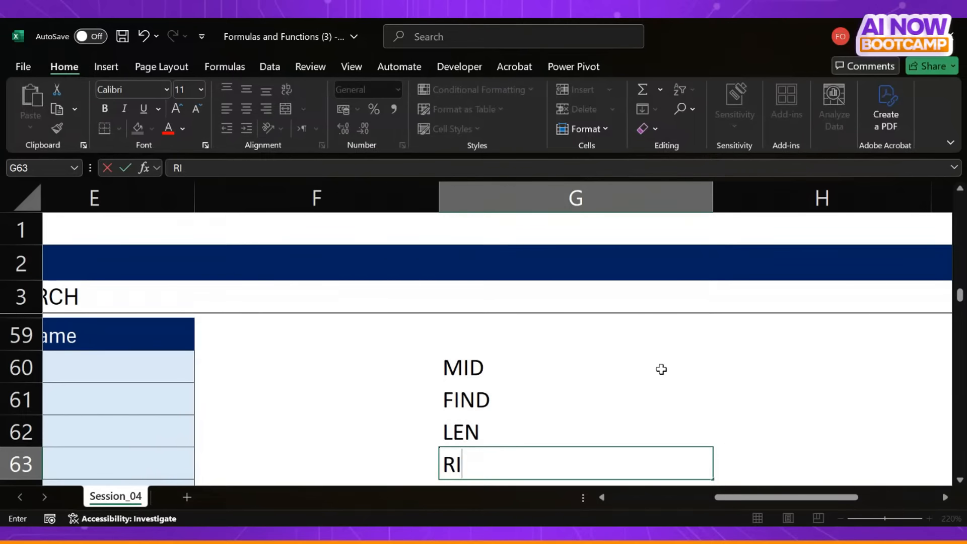
pyautogui.write('GHT')
pyautogui.press('Return')
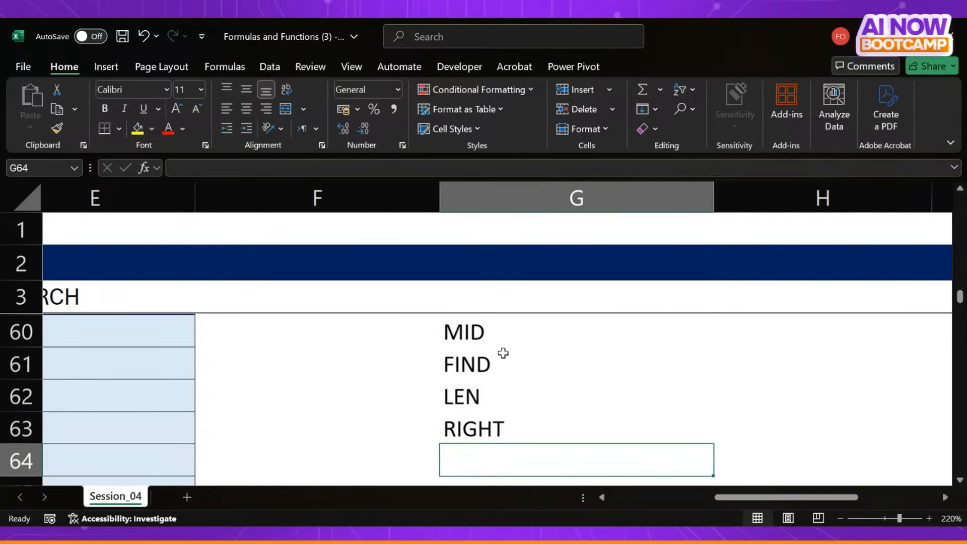
# - Review the function hints in column G and return to the Surname and Email Address columns of exercise 7
pyautogui.moveTo(477, 334); pyautogui.dragTo(475, 416)
pyautogui.hscroll(-5, 476, 416)
pyautogui.scroll(1, 475, 417)
pyautogui.click(644, 387)
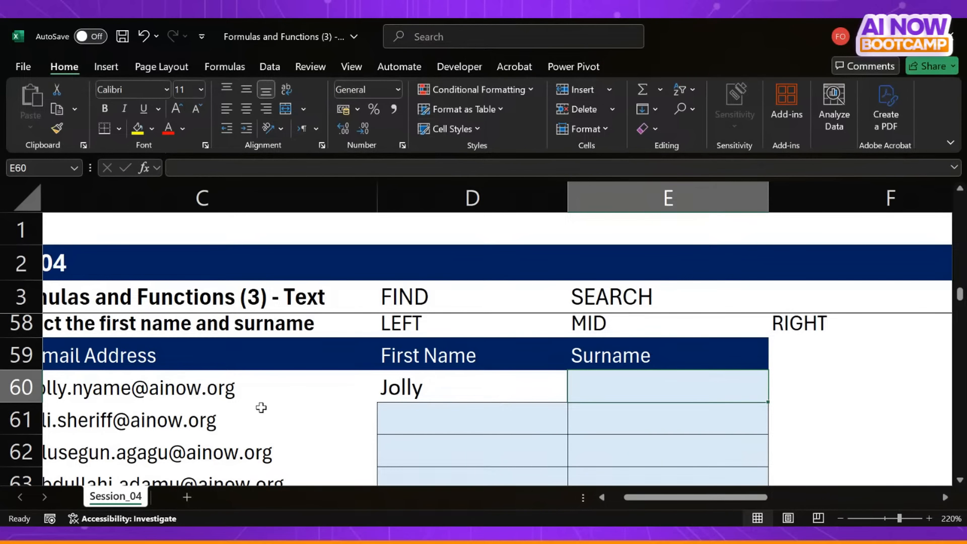
pyautogui.click(261, 407)
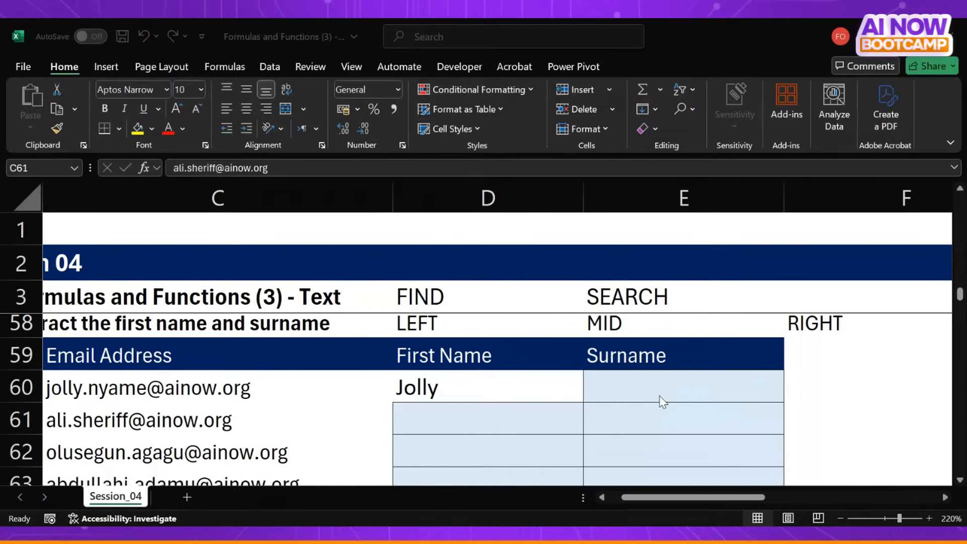
# - Enter the sample text AINOW in H60 and a lowercase n in I60
pyautogui.hscroll(3, 742, 404)
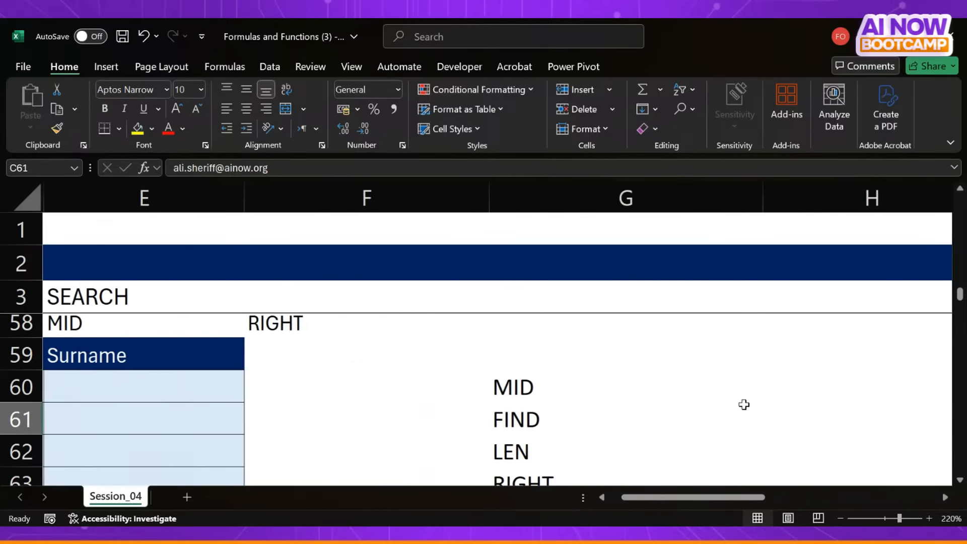
pyautogui.hscroll(2, 743, 403)
pyautogui.click(550, 377)
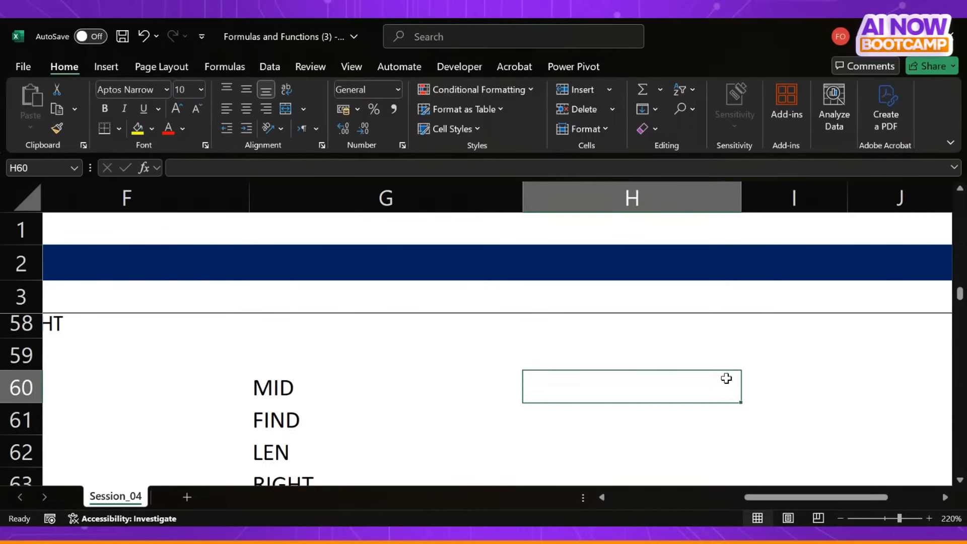
pyautogui.write('AI')
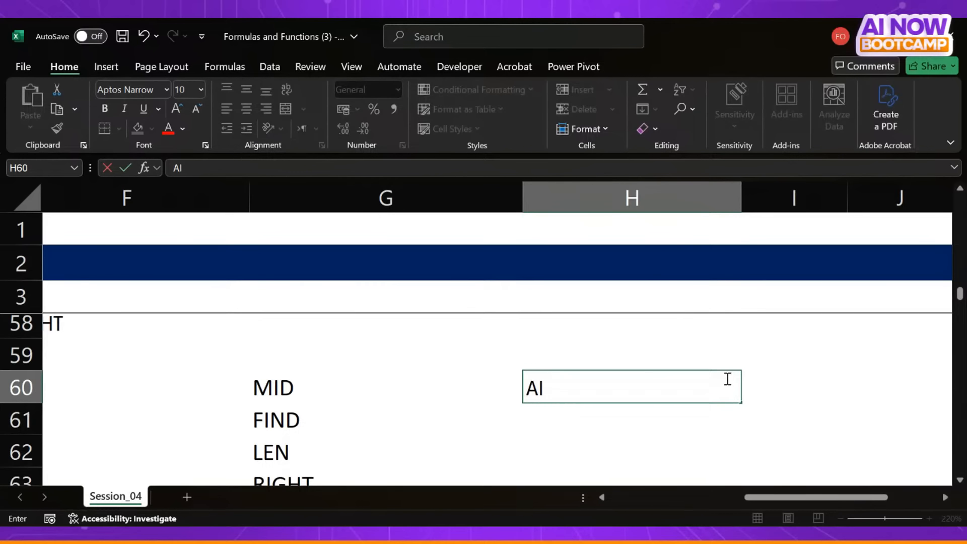
pyautogui.write('NOW')
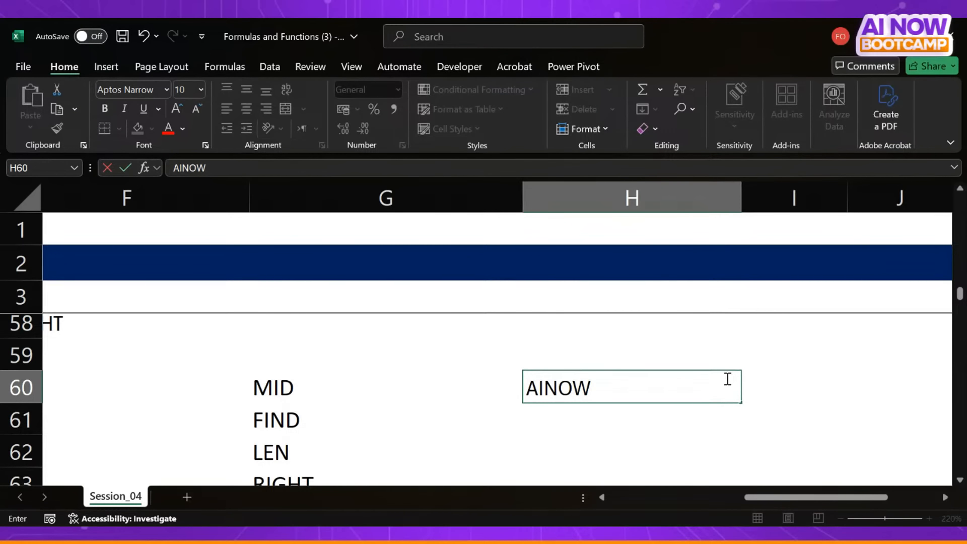
pyautogui.press('Tab')
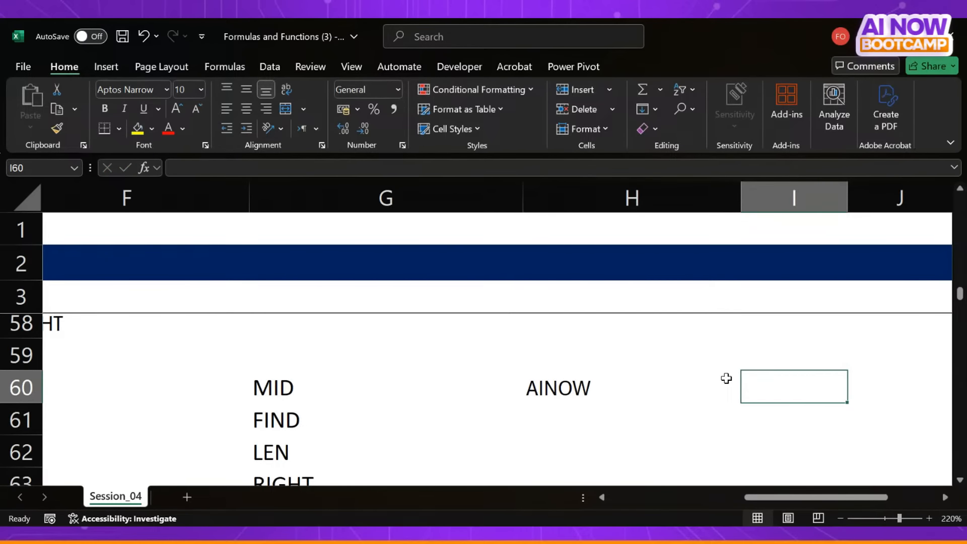
pyautogui.write('n')
pyautogui.click(742, 427)
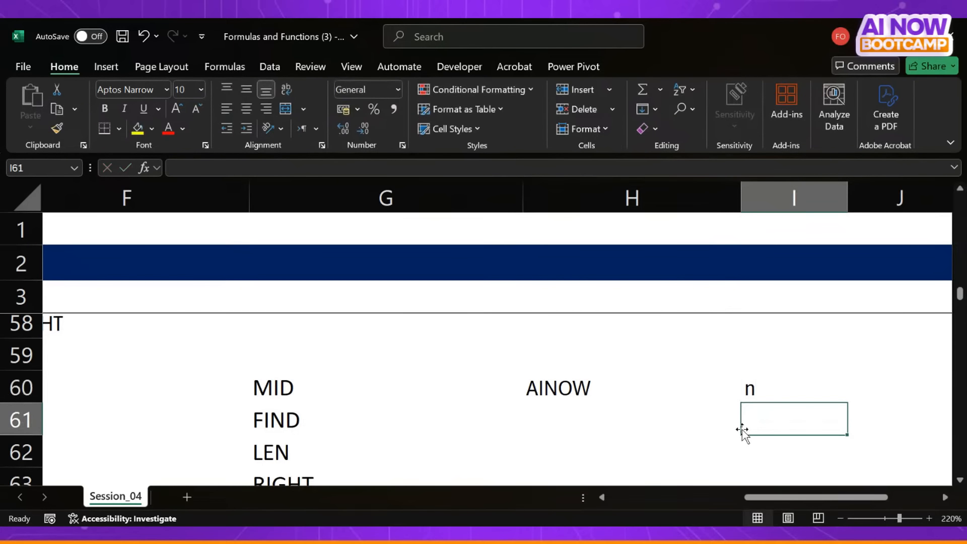
pyautogui.click(760, 389)
# - Enter =FIND("n",H60) in H61 to look for a lowercase n in the sample text
pyautogui.click(574, 430)
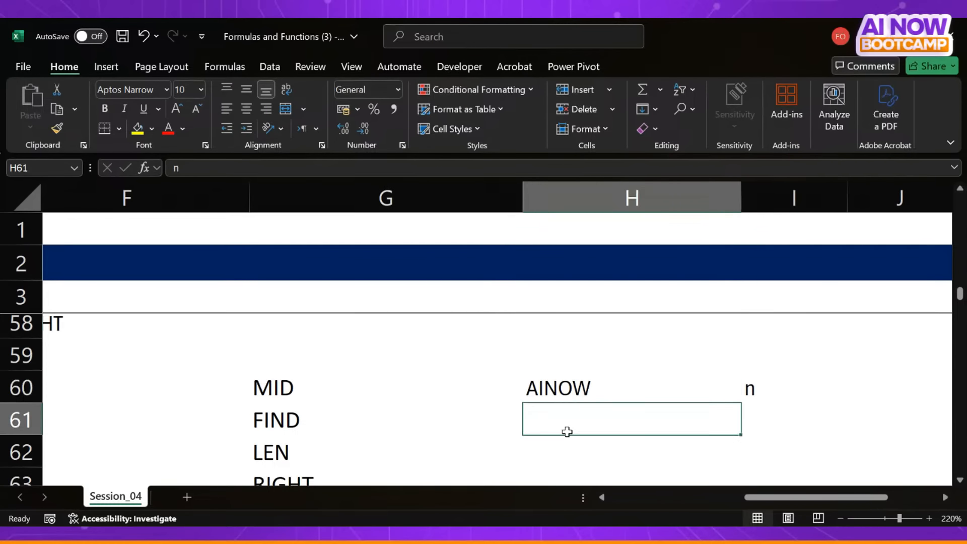
pyautogui.write('=')
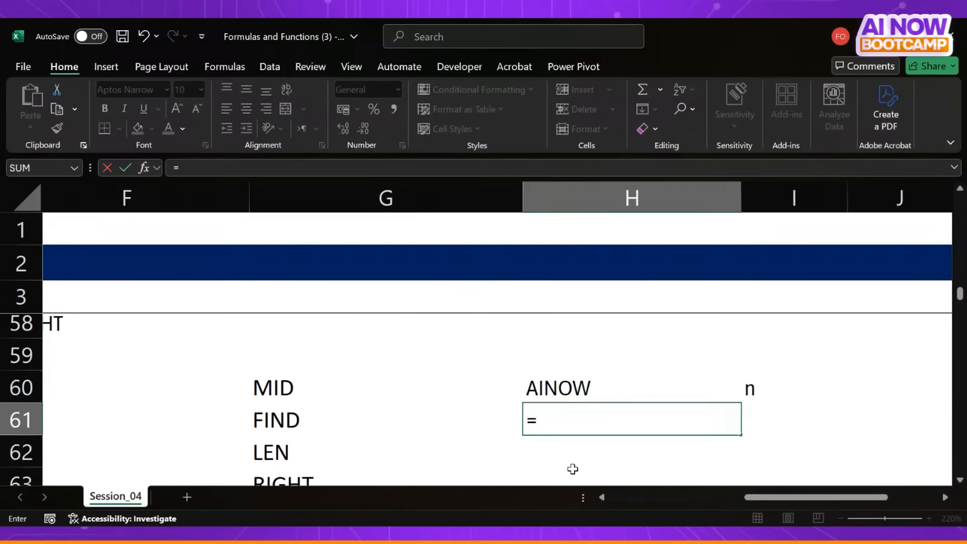
pyautogui.write('find')
pyautogui.press('Tab')
pyautogui.write('"n"')
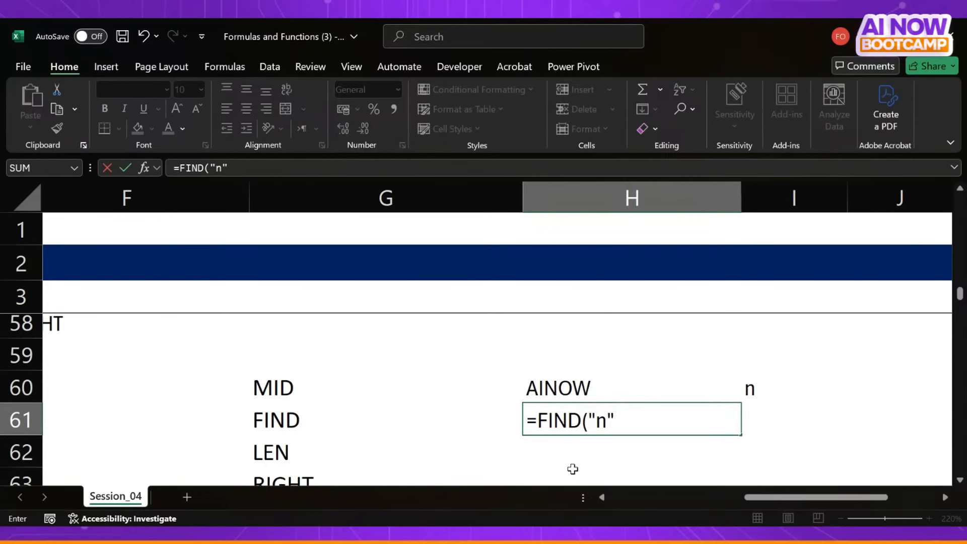
pyautogui.write(',')
pyautogui.click(574, 378)
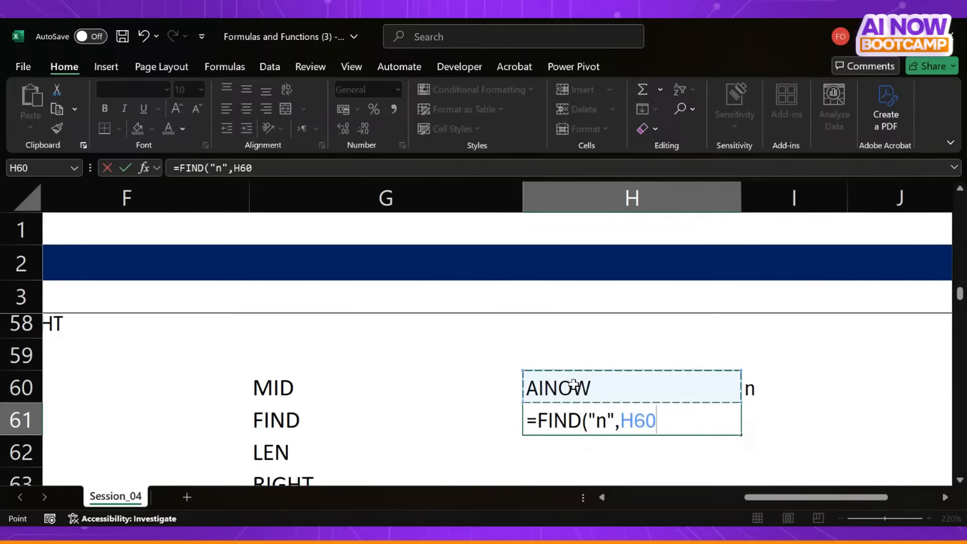
pyautogui.write(')')
pyautogui.press('Return')
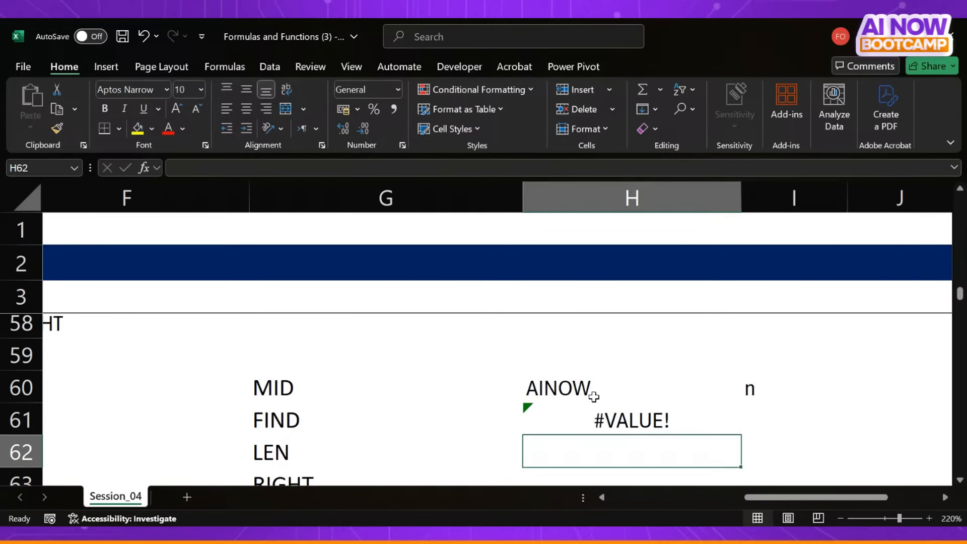
# - Enter =SEARCH("n",H60) in H62 to compare SEARCH with FIND, and reselect H62
pyautogui.click(622, 419)
pyautogui.click(610, 453)
pyautogui.write('=search')
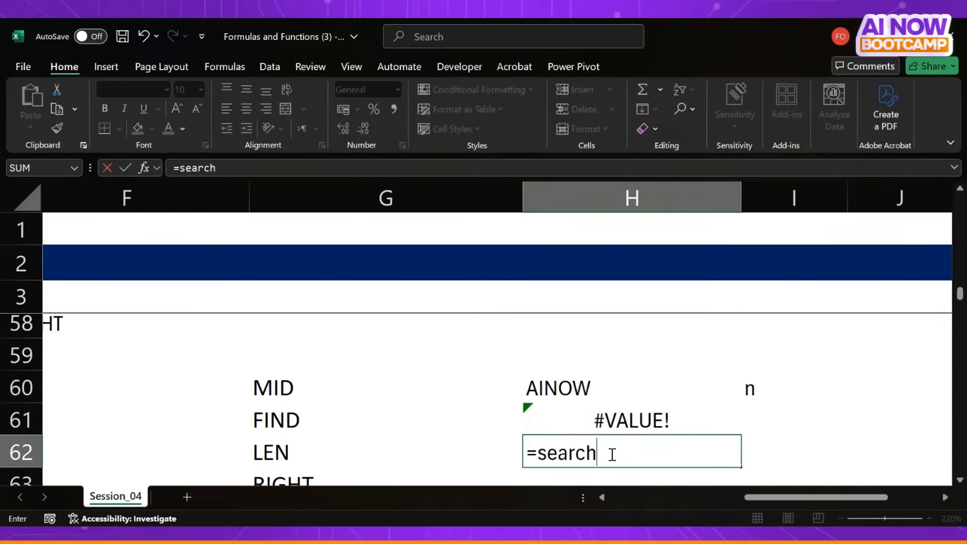
pyautogui.press('Tab')
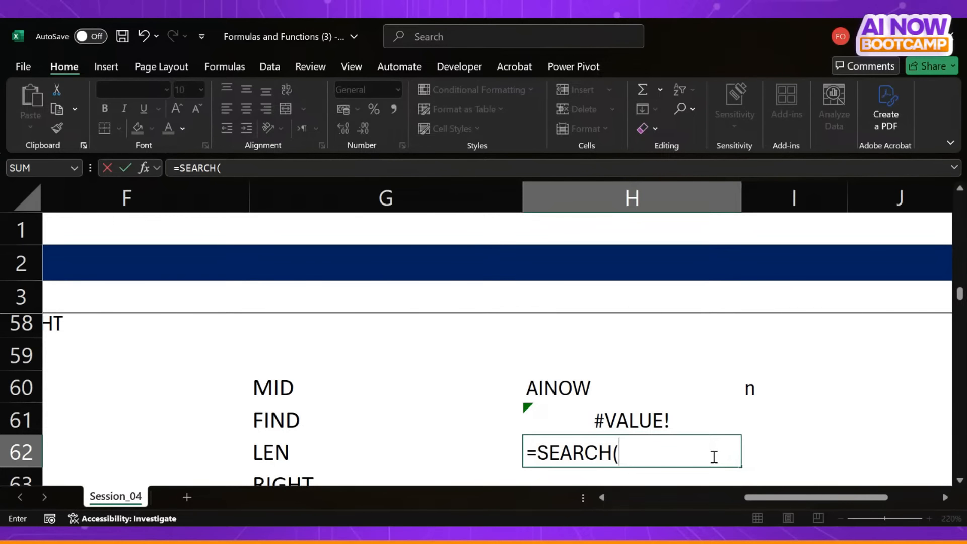
pyautogui.write('"n",')
pyautogui.click(598, 381)
pyautogui.write(')')
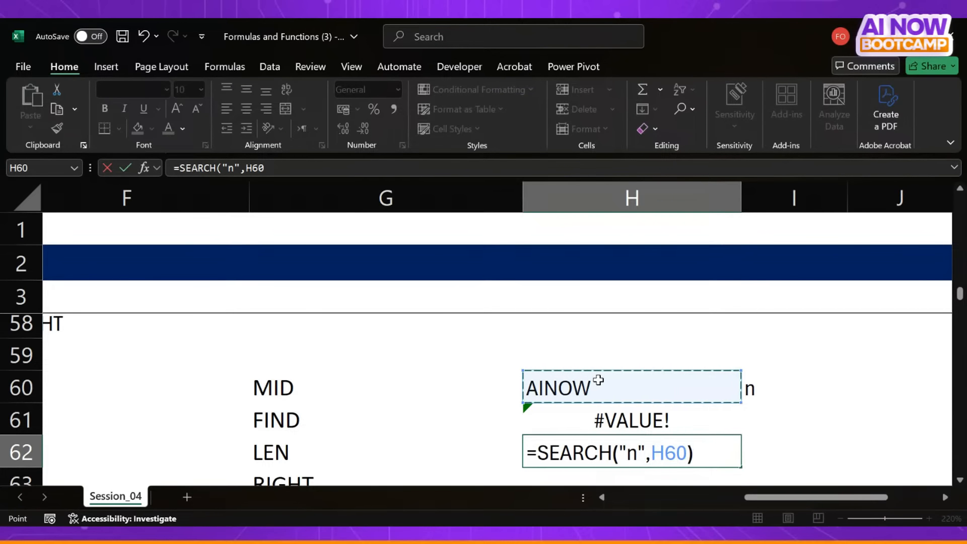
pyautogui.press('Return')
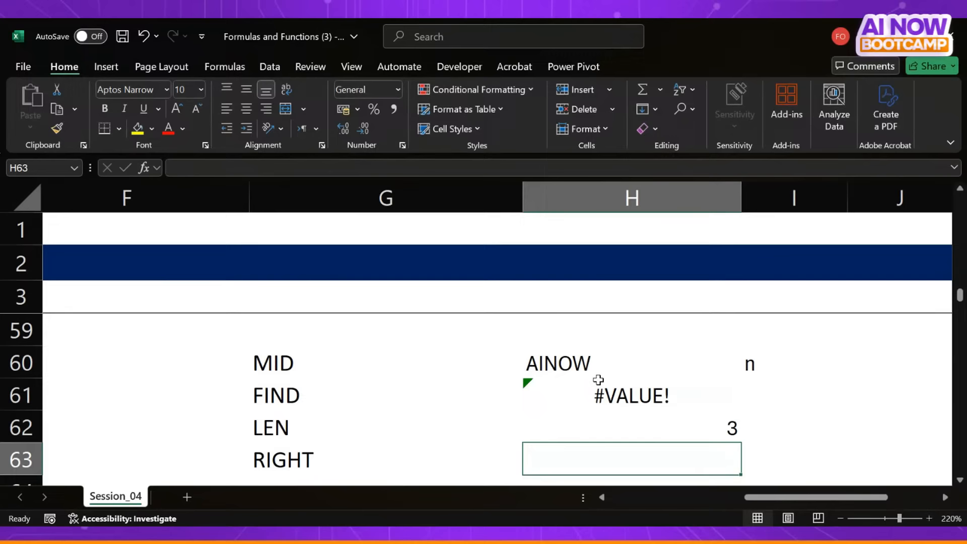
pyautogui.click(666, 430)
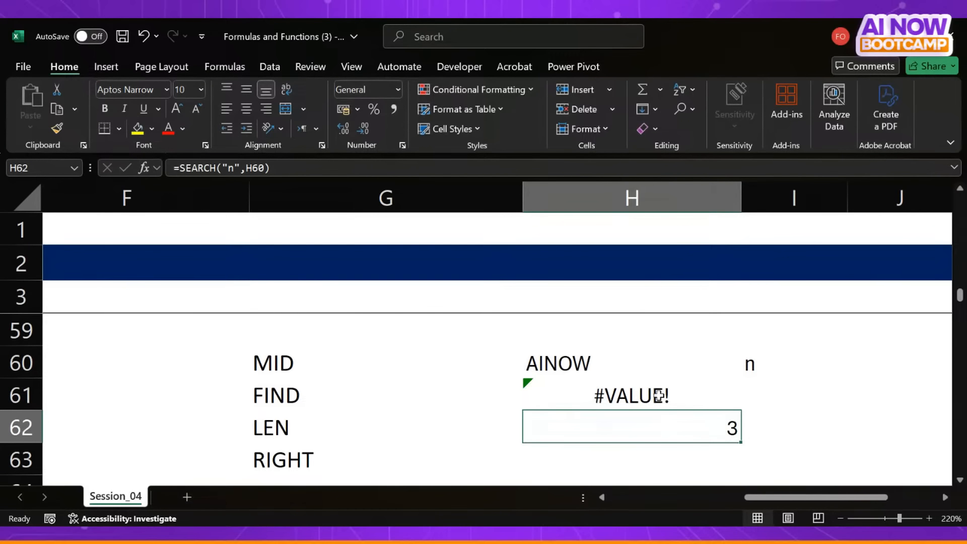
# - Label the FIND result by entering FIND in I61 and Case Sensitive in J61
pyautogui.click(781, 397)
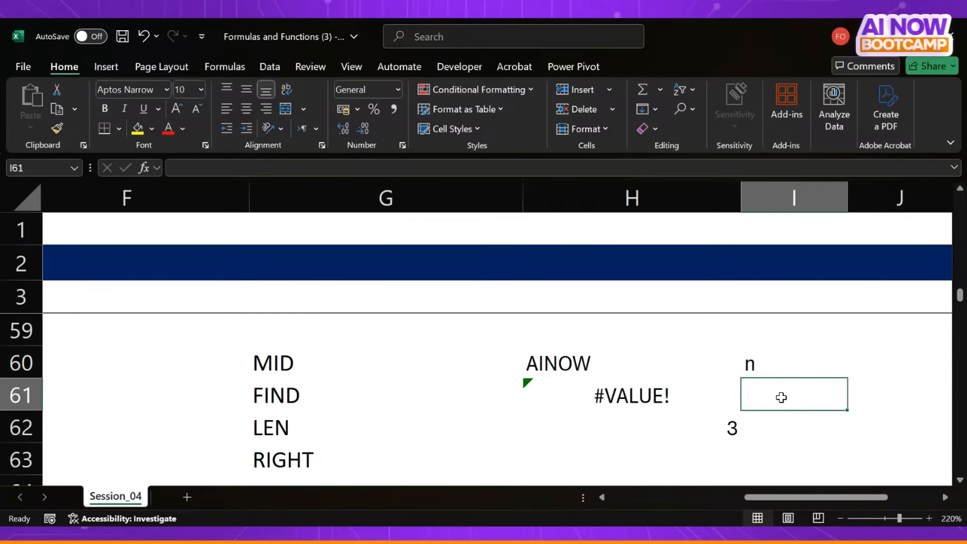
pyautogui.write('FIND')
pyautogui.press('Tab')
pyautogui.write('C')
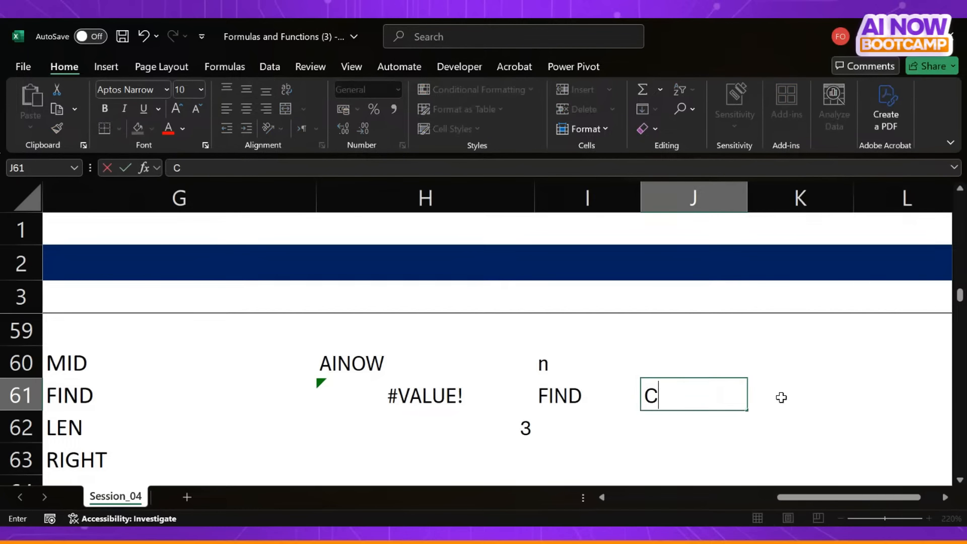
pyautogui.write('ase Sensiti')
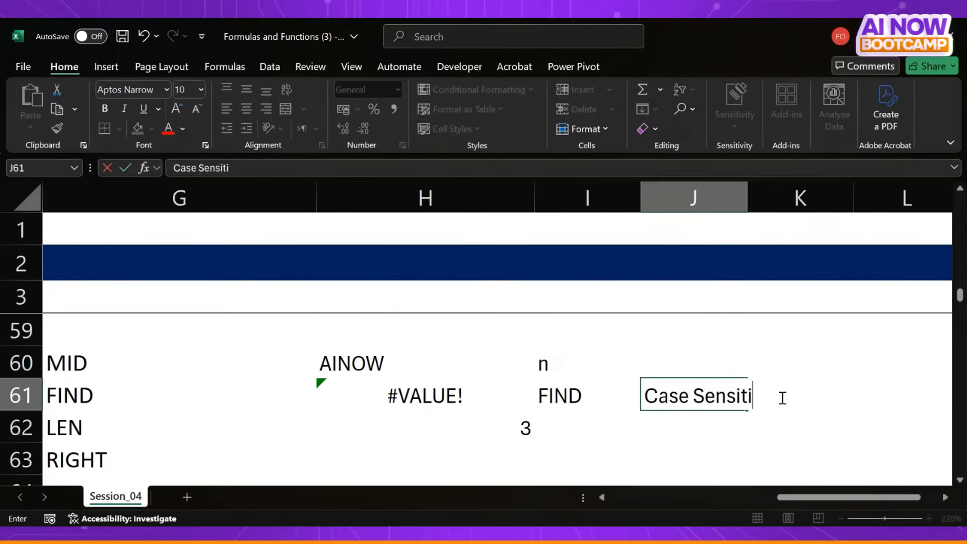
pyautogui.write('ve')
pyautogui.press('Return')
# - Label the SEARCH result by entering SEARCH in I62 and Not Case Sensitive in J62
pyautogui.write('SEARCH')
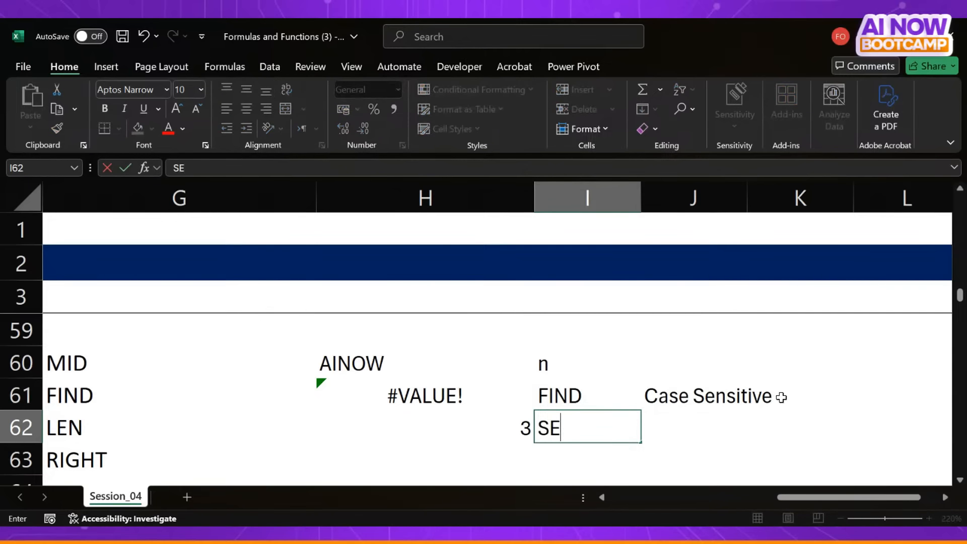
pyautogui.press('Tab')
pyautogui.write('No')
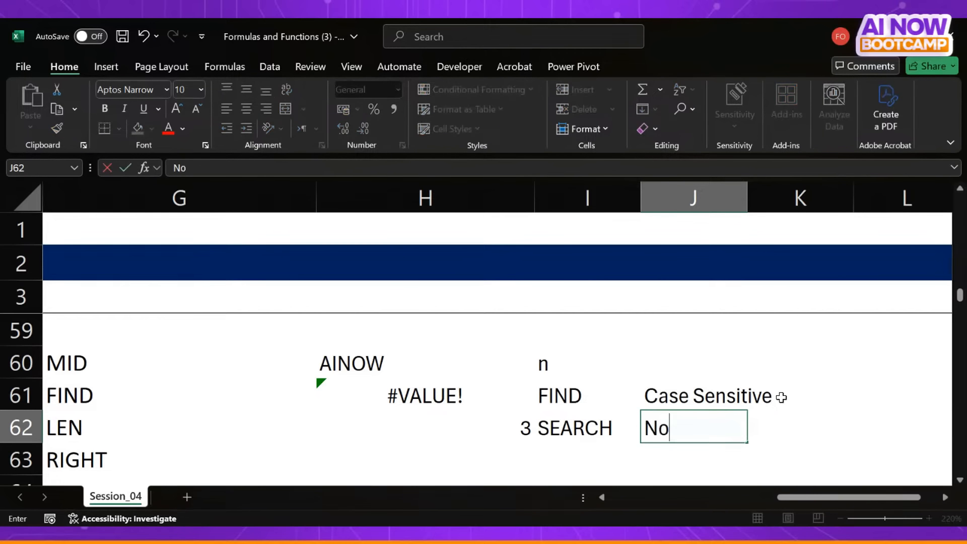
pyautogui.write('t Case Sensti')
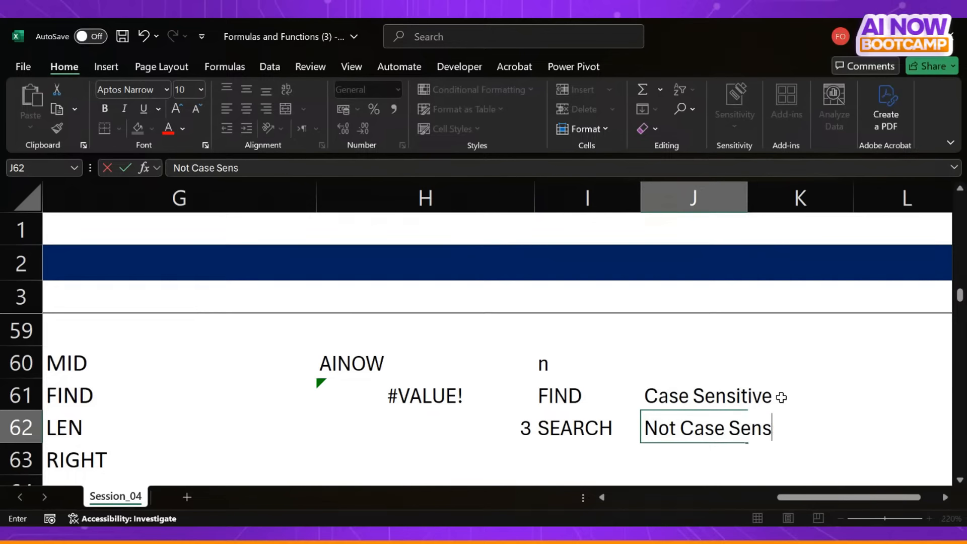
pyautogui.press('BackSpace')
pyautogui.press('BackSpace')
pyautogui.write('itive')
pyautogui.press('Return')
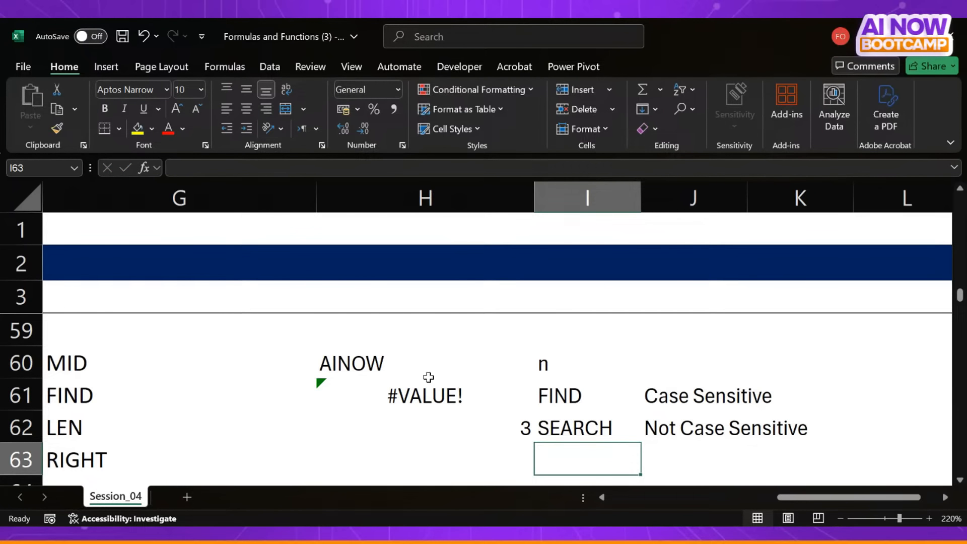
# - Compare the sample text in H60 and the letter in I60 with the FIND and SEARCH notes in rows 61 and 62
pyautogui.click(342, 364)
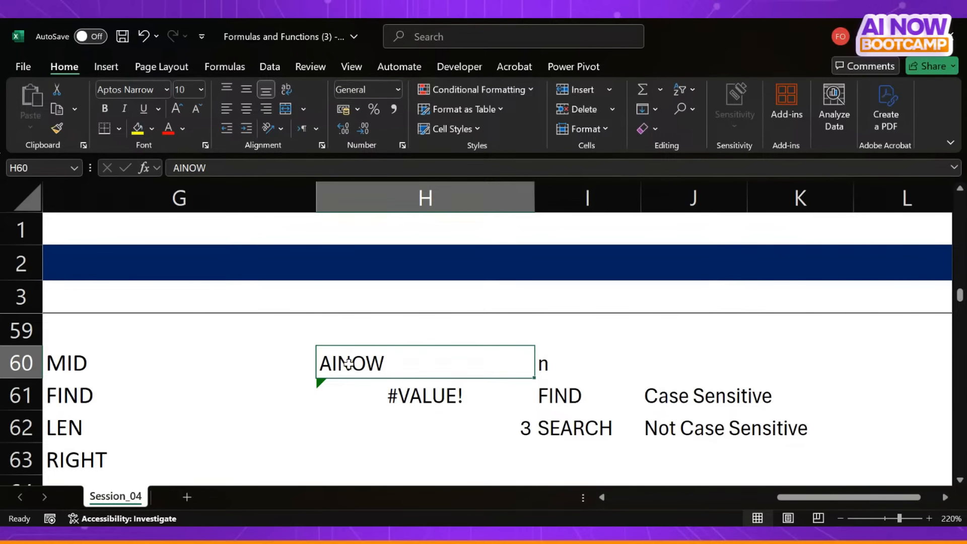
pyautogui.click(558, 391)
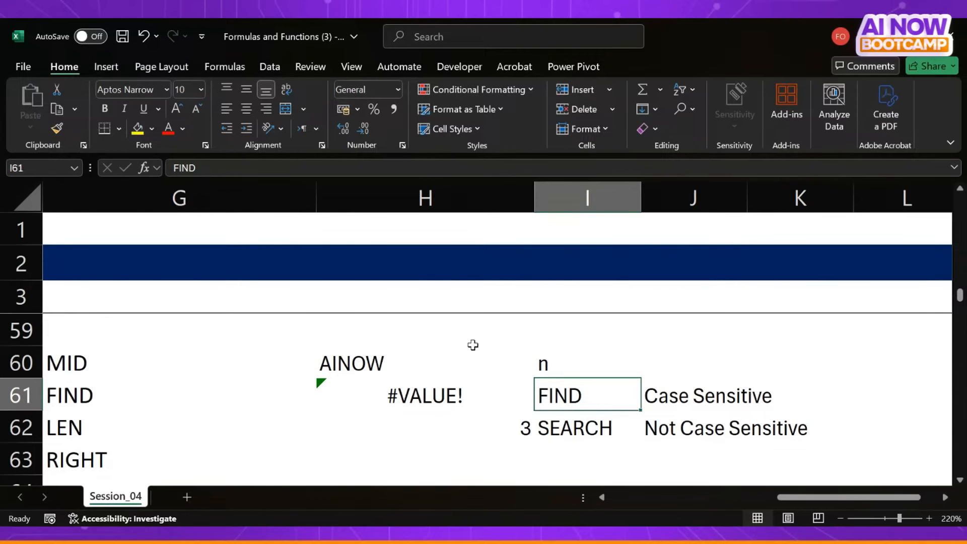
pyautogui.click(554, 362)
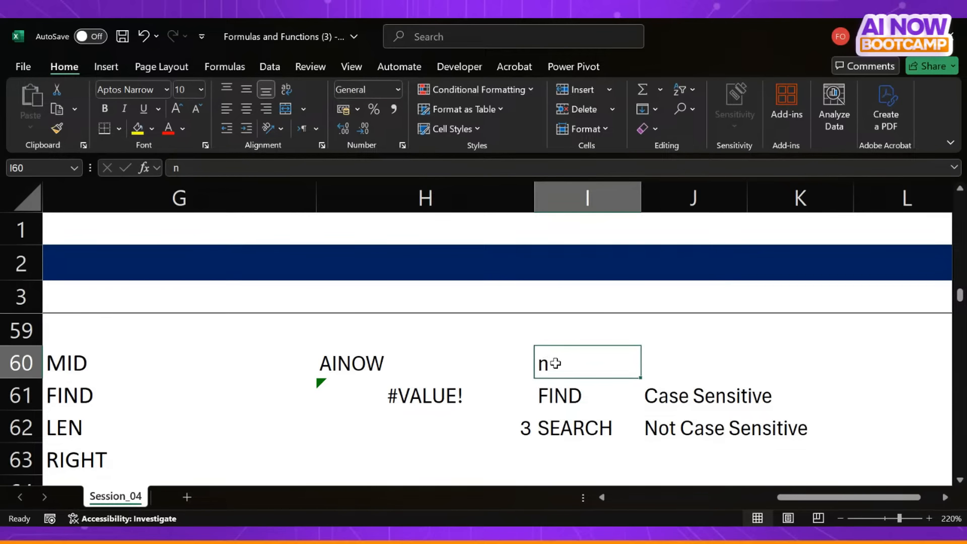
pyautogui.click(340, 363)
pyautogui.click(574, 424)
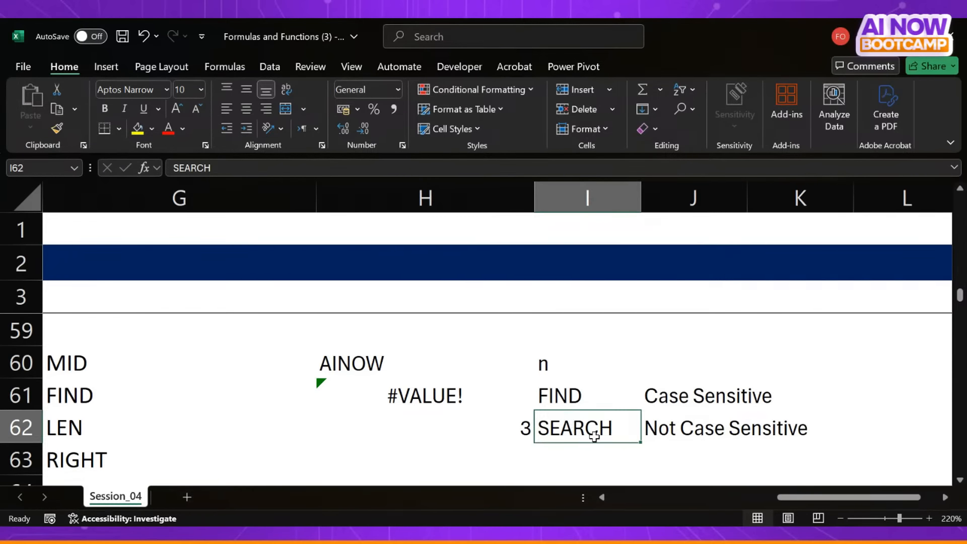
pyautogui.click(560, 394)
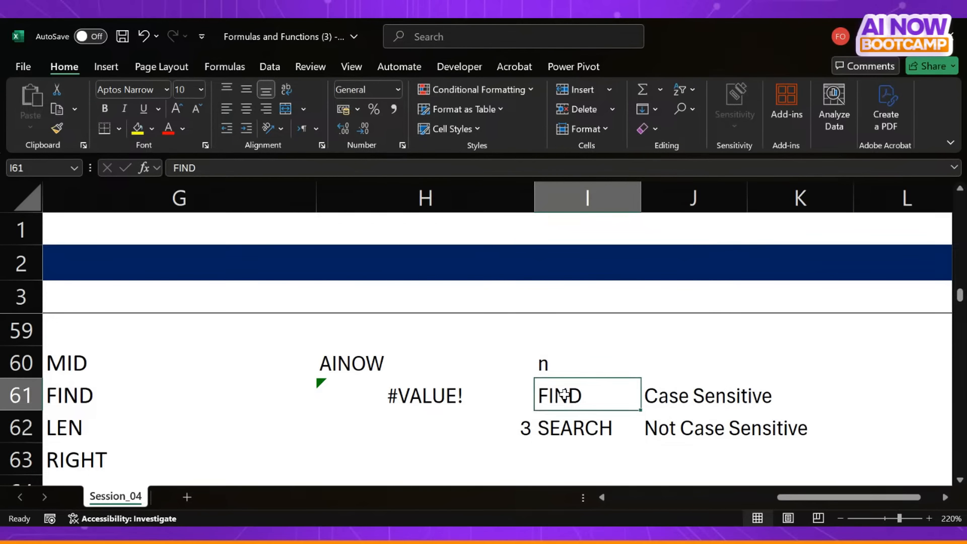
pyautogui.click(546, 363)
pyautogui.write('n')
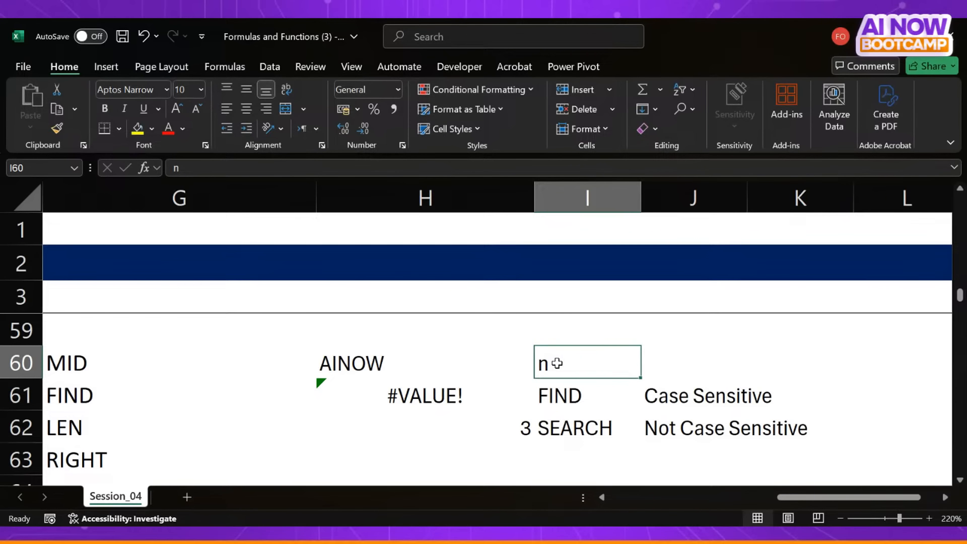
pyautogui.click(330, 364)
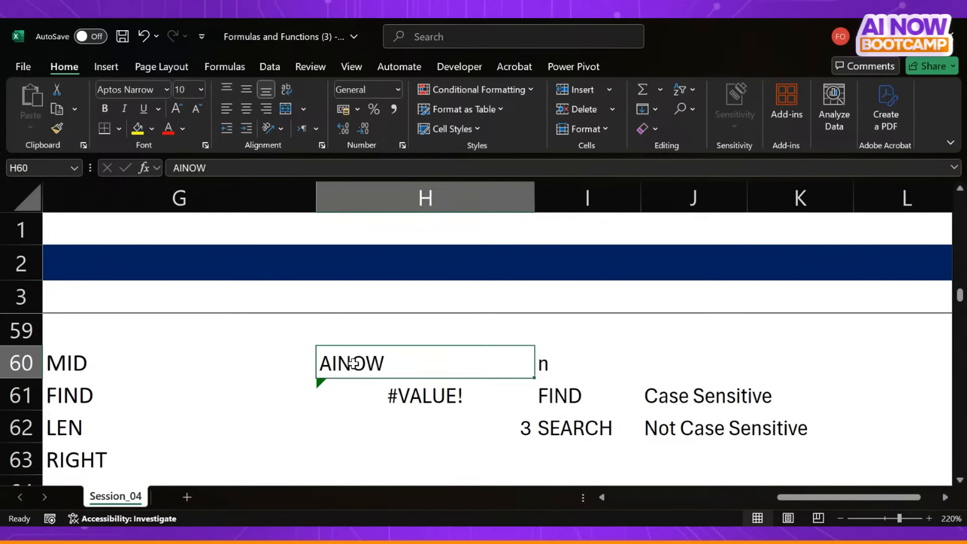
pyautogui.hotkey('alt', 'Tab')
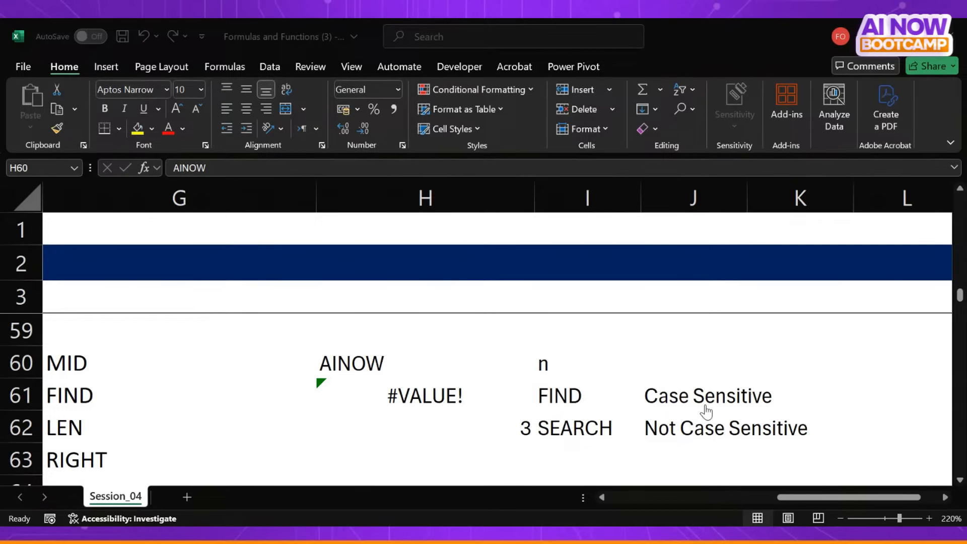